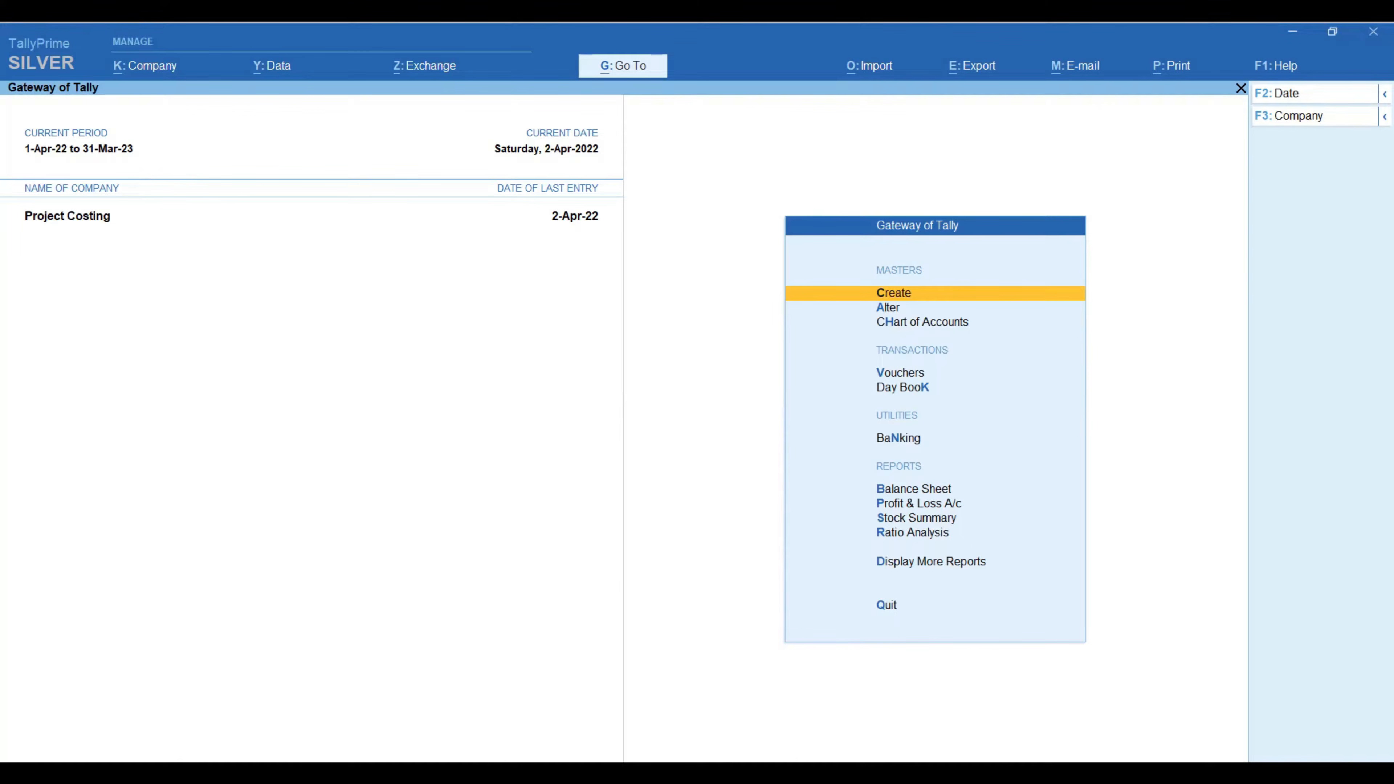
- Switch to the job costing workbook in Excel and review the purchase entries, transferred quantities and balance stock
left_click(1295, 27)
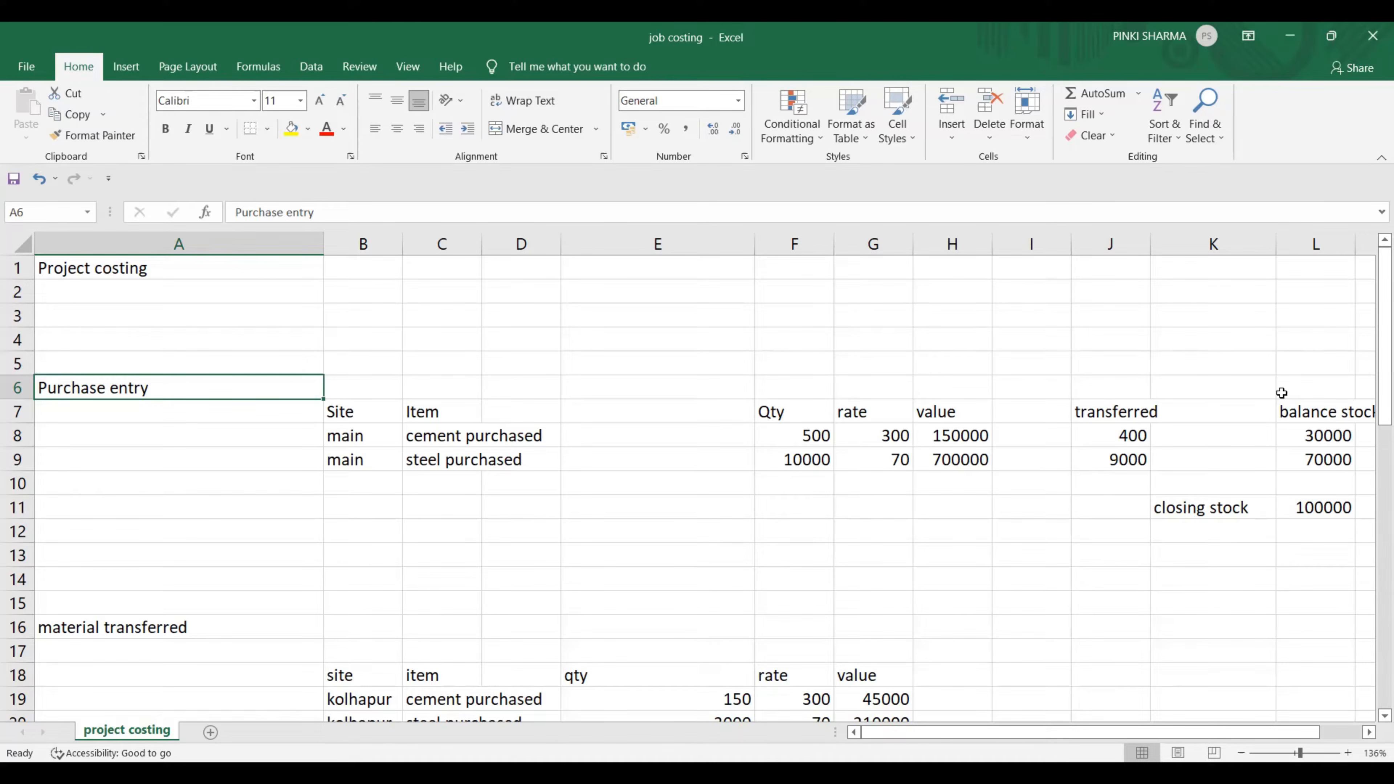
left_click(1370, 732)
left_click(1369, 733)
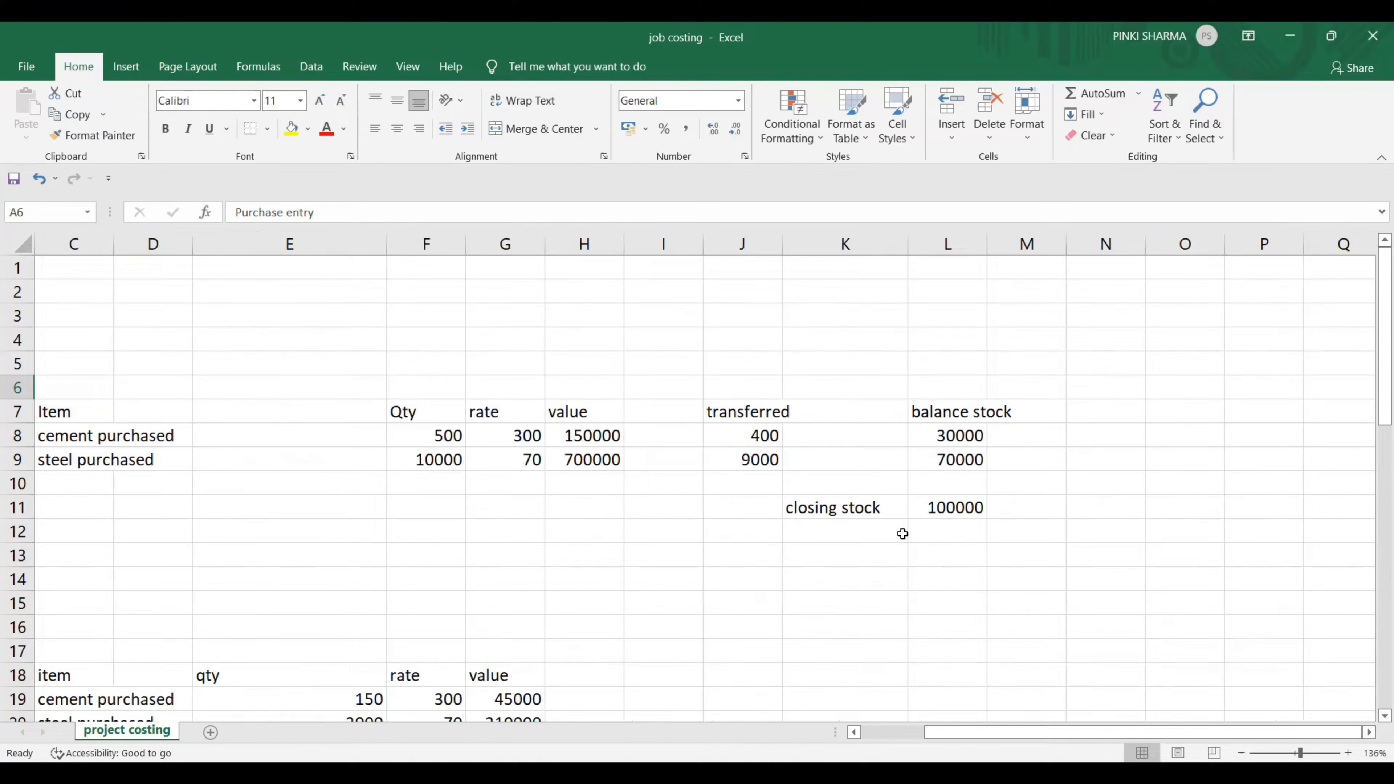
left_click(863, 733)
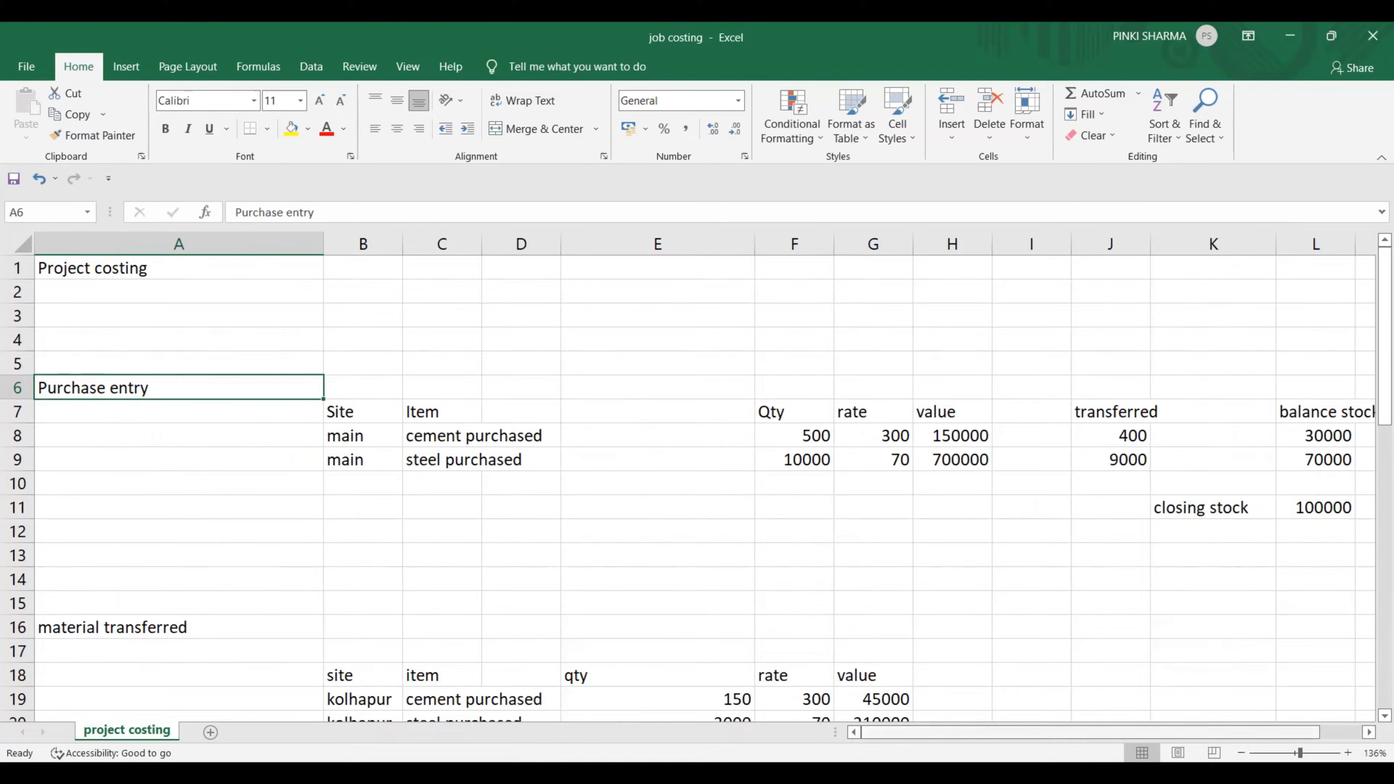
- Examine the worksheet's material transfers, watchman salary, labour charges, and the site-wise expenses, income and profit
left_click(1373, 716)
scroll(1374, 716, "down", 4)
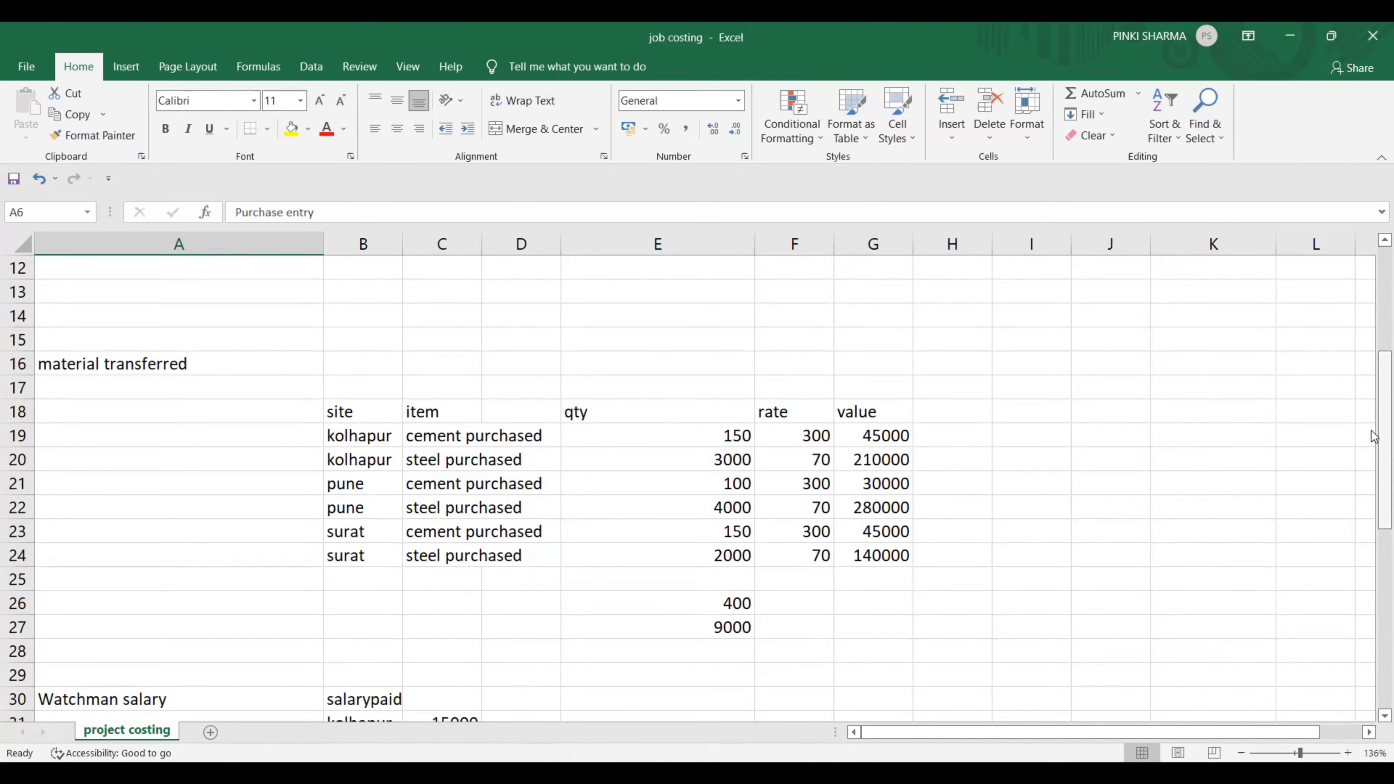
left_click_drag(1374, 436, 1373, 494)
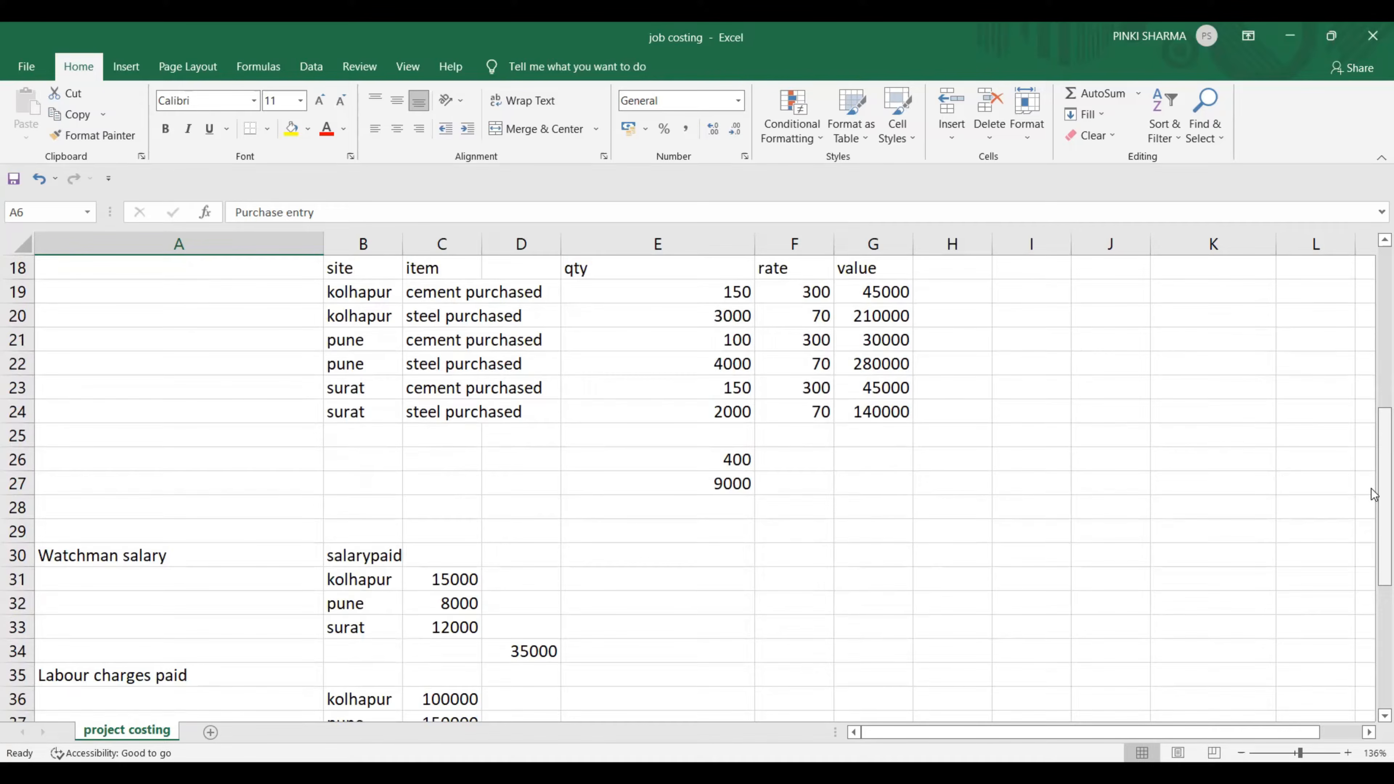
left_click_drag(1383, 494, 1374, 600)
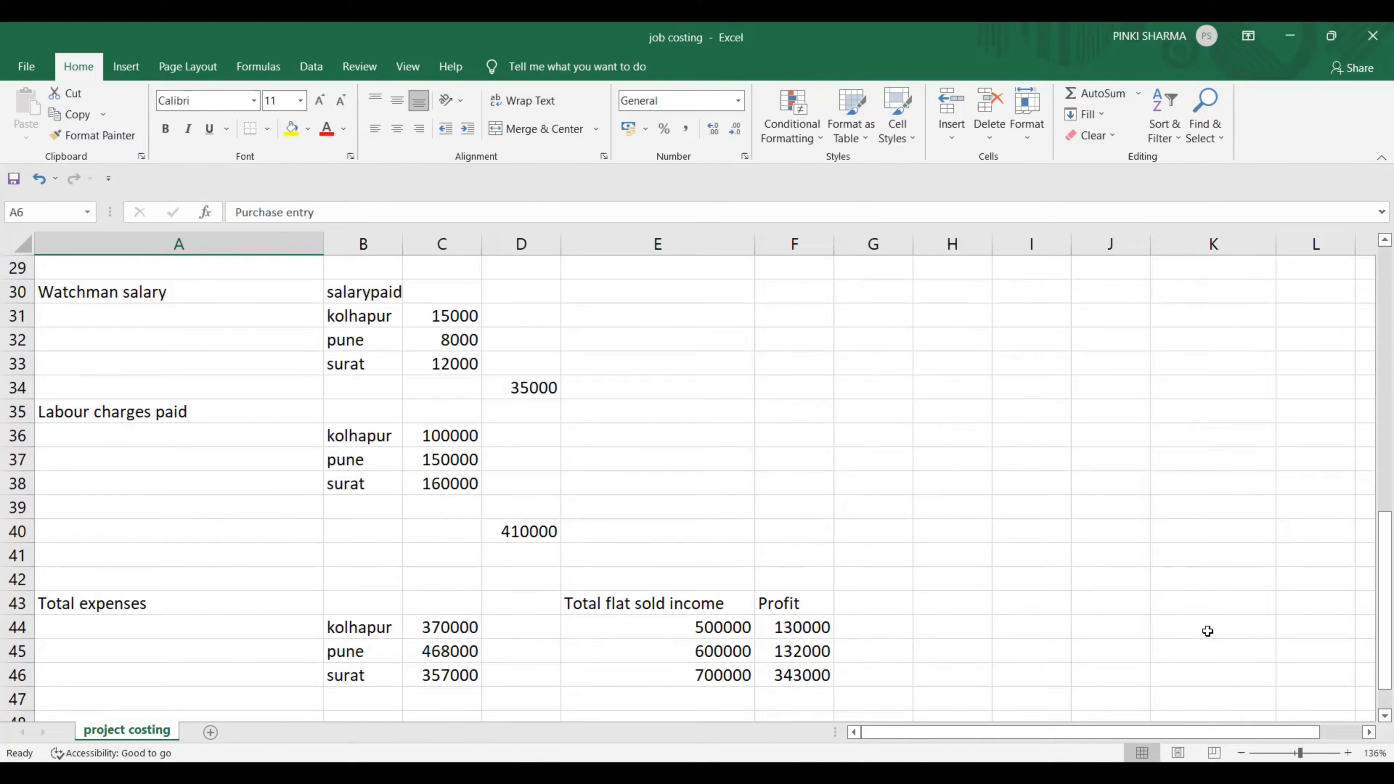
left_click(1375, 570)
left_click_drag(1379, 574, 1371, 441)
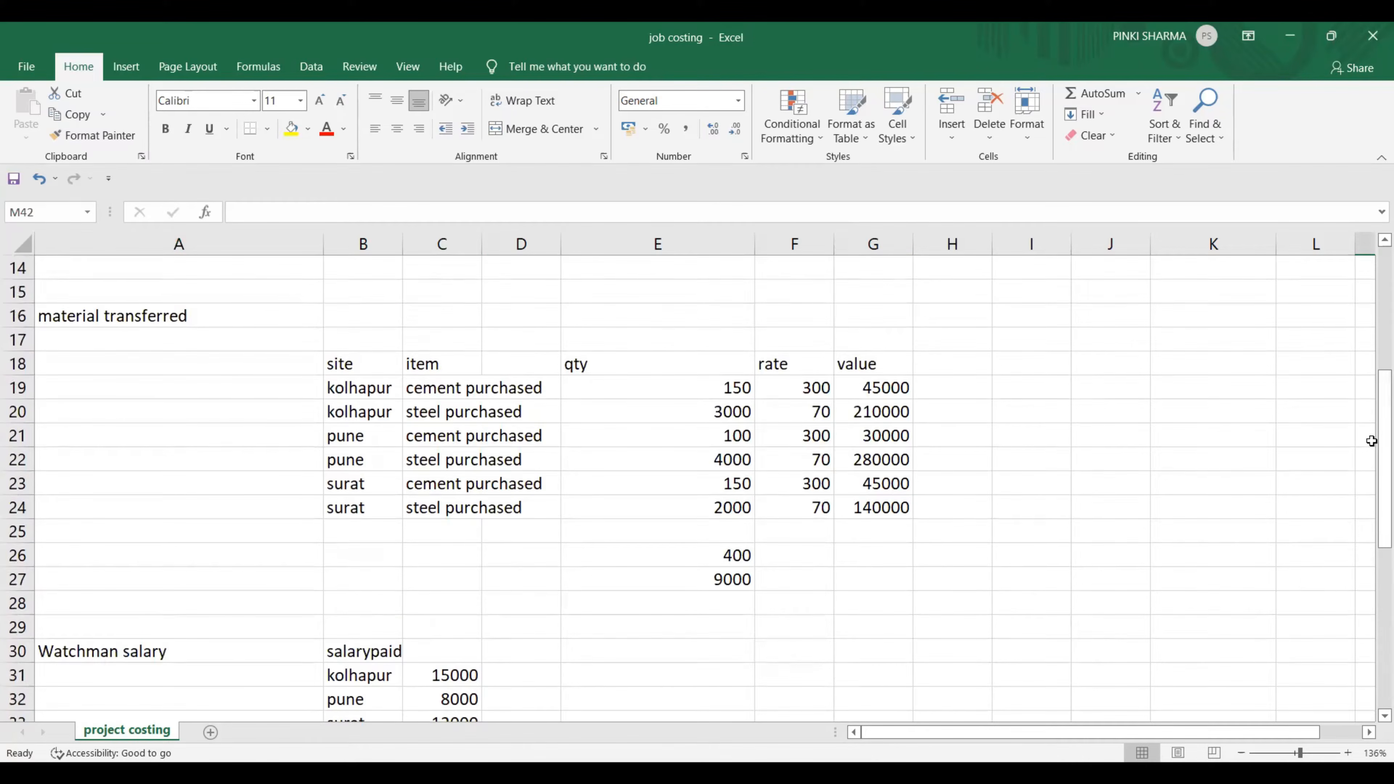
left_click_drag(1374, 492, 1374, 318)
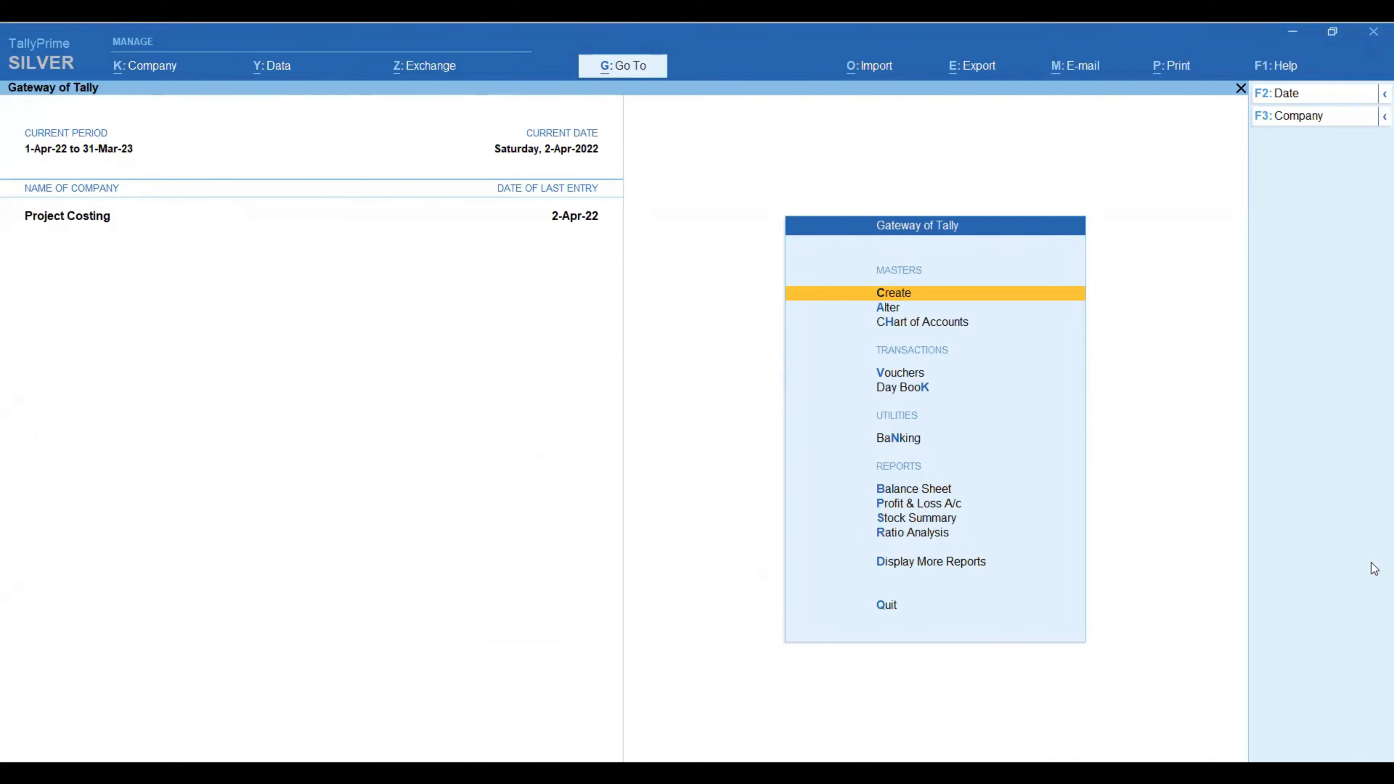
- Switch back to TallyPrime and check the company's accounting and inventory features up to Enable Job Costing
key("F11")
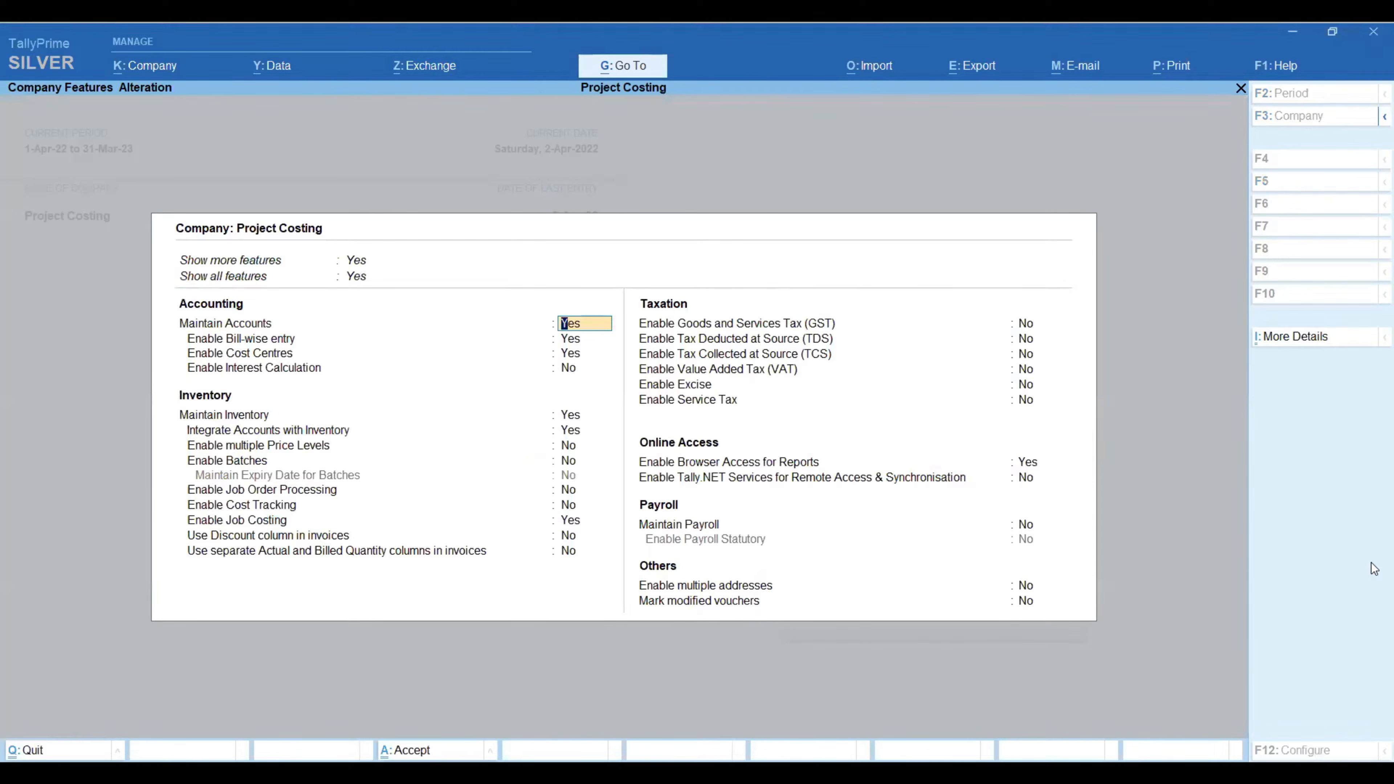
key("Return")
key("Return")
key("Return")
key("Return")
key("Return")
key("Return")
key("Return")
key("Return")
key("Return")
key("Return")
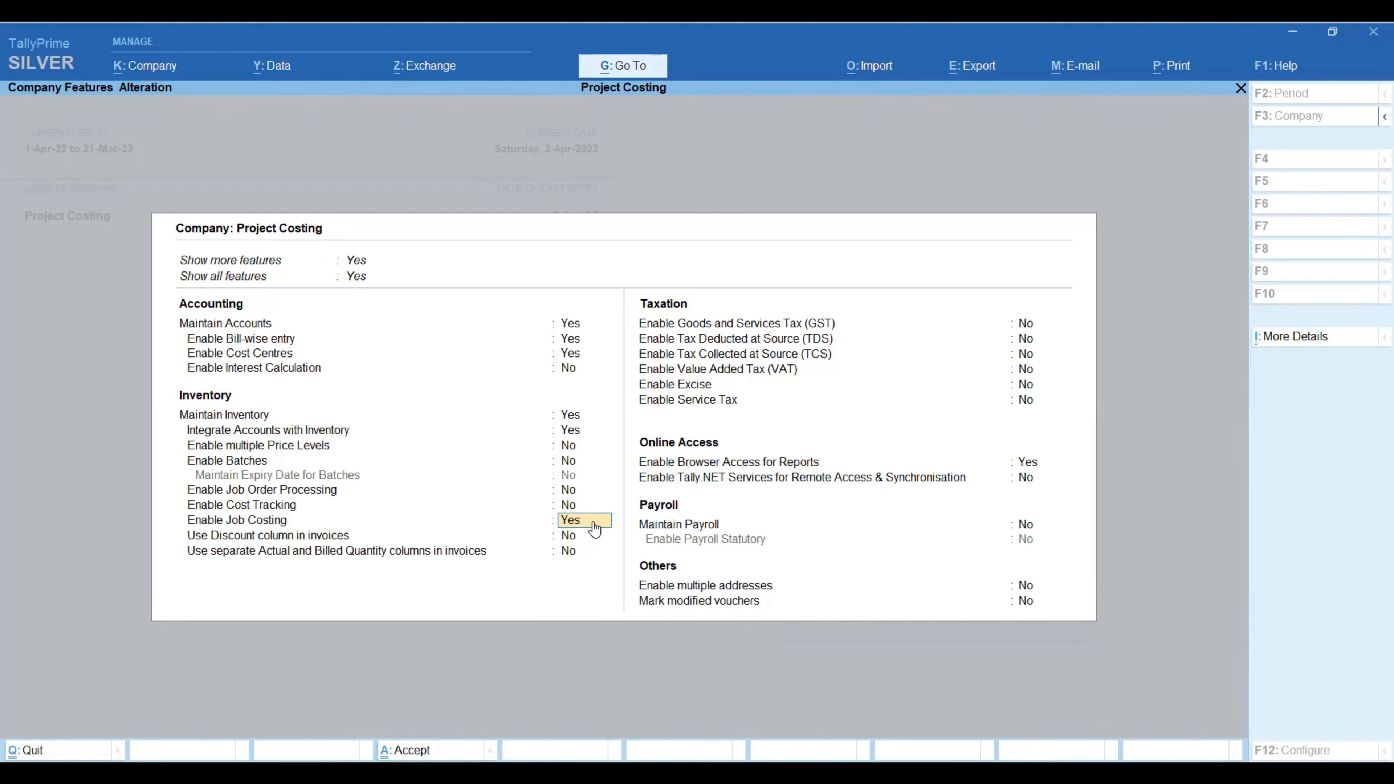
- Go through the remaining inventory, taxation, online access, payroll and other company features and accept them
key("Return")
key("Return")
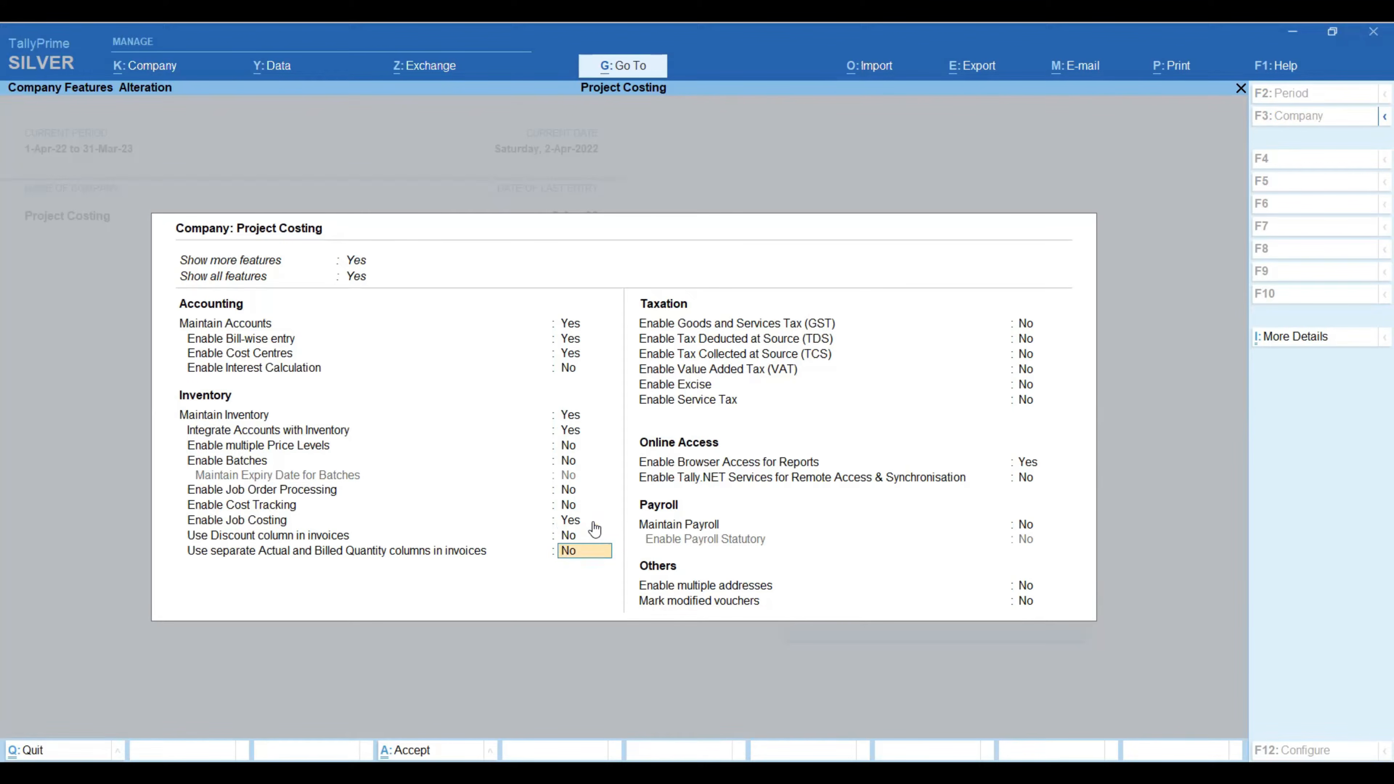
key("Return")
key("Return")
key("Return")
key("Return")
key("Return")
key("Return")
key("Return")
key("Return")
key("Return")
key("Return")
key("Return")
key("Return")
key("Return")
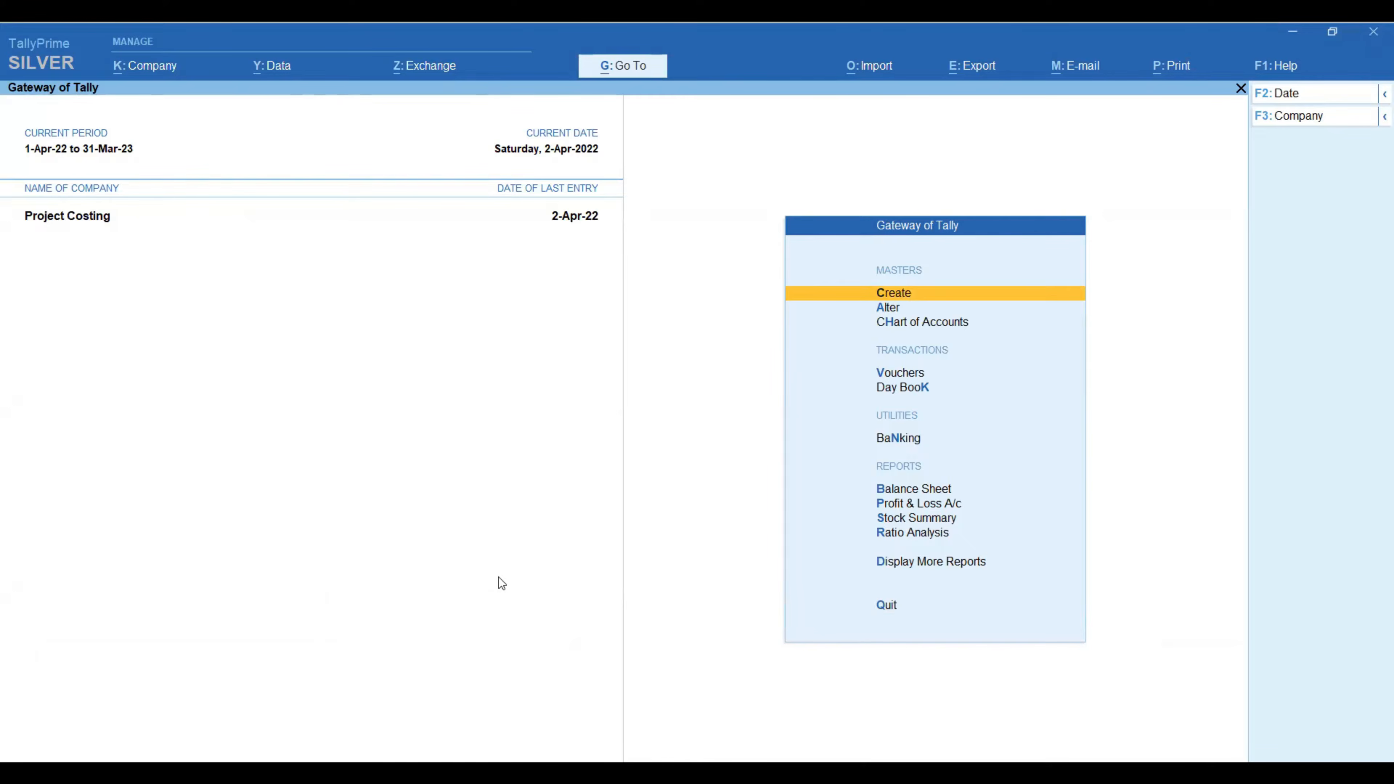
- Open the Day Book report for the Project Costing company
key("Down")
key("Down")
key("Down")
key("Down")
key("Down")
key("Down")
key("Down")
key("Down")
key("Down")
key("Down")
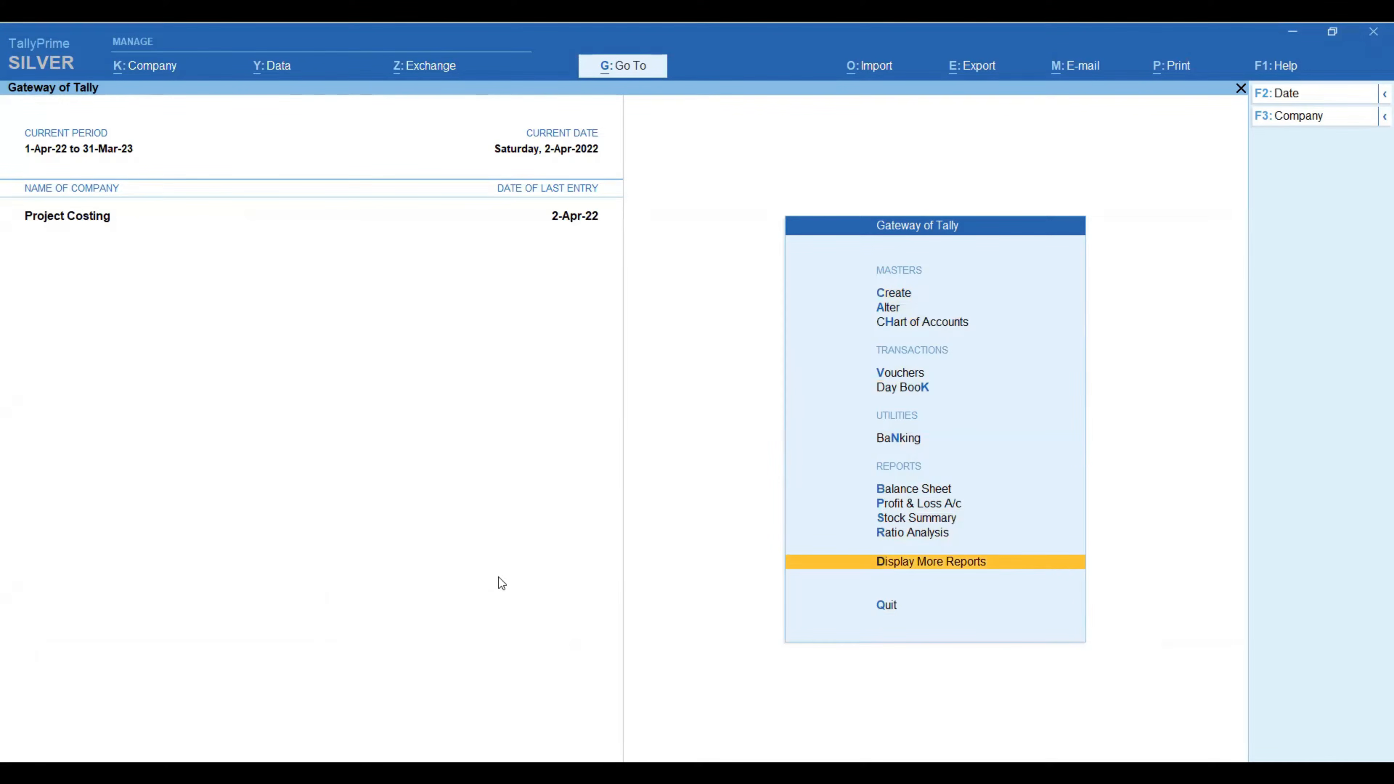
key("Return")
key("Down")
key("Return")
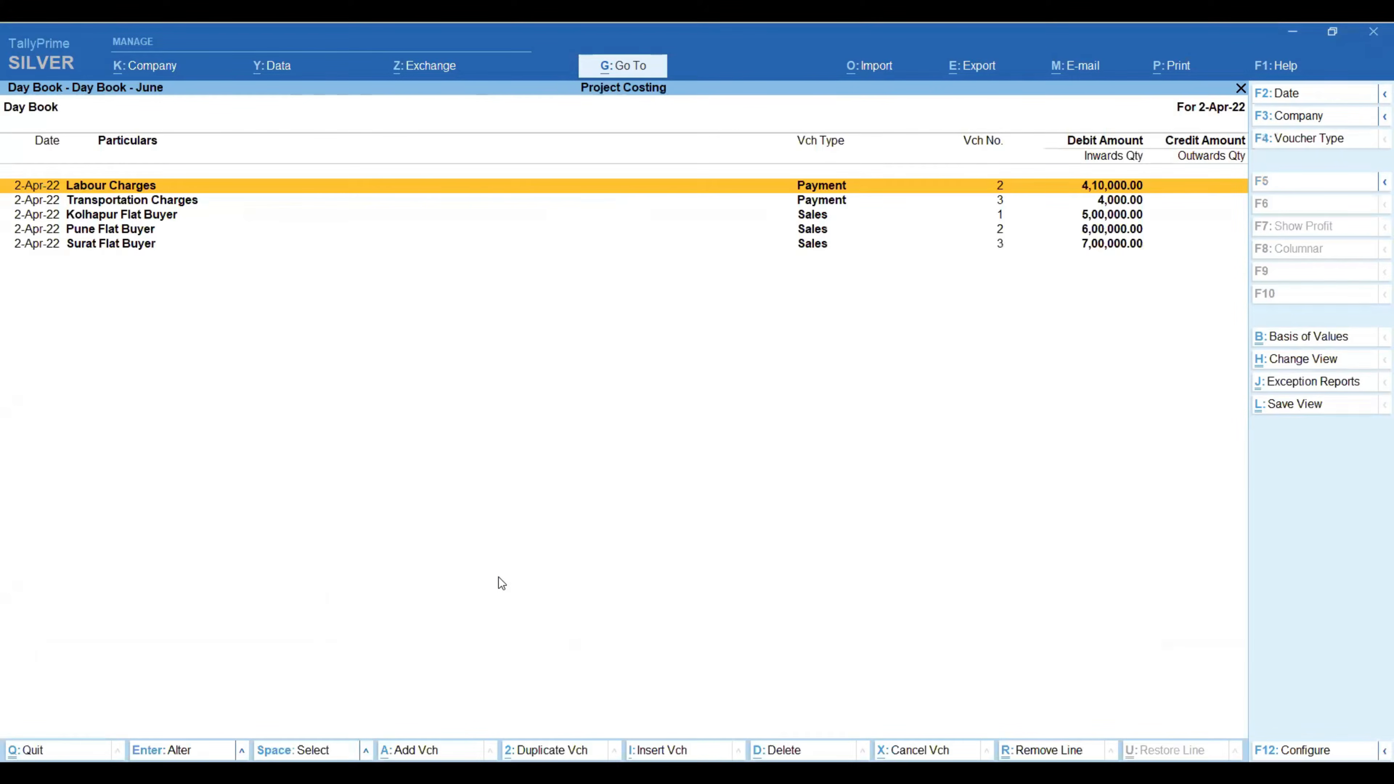
- Set the Day Book period from 1-4-2022 to 30-4-2022
key("alt+F2")
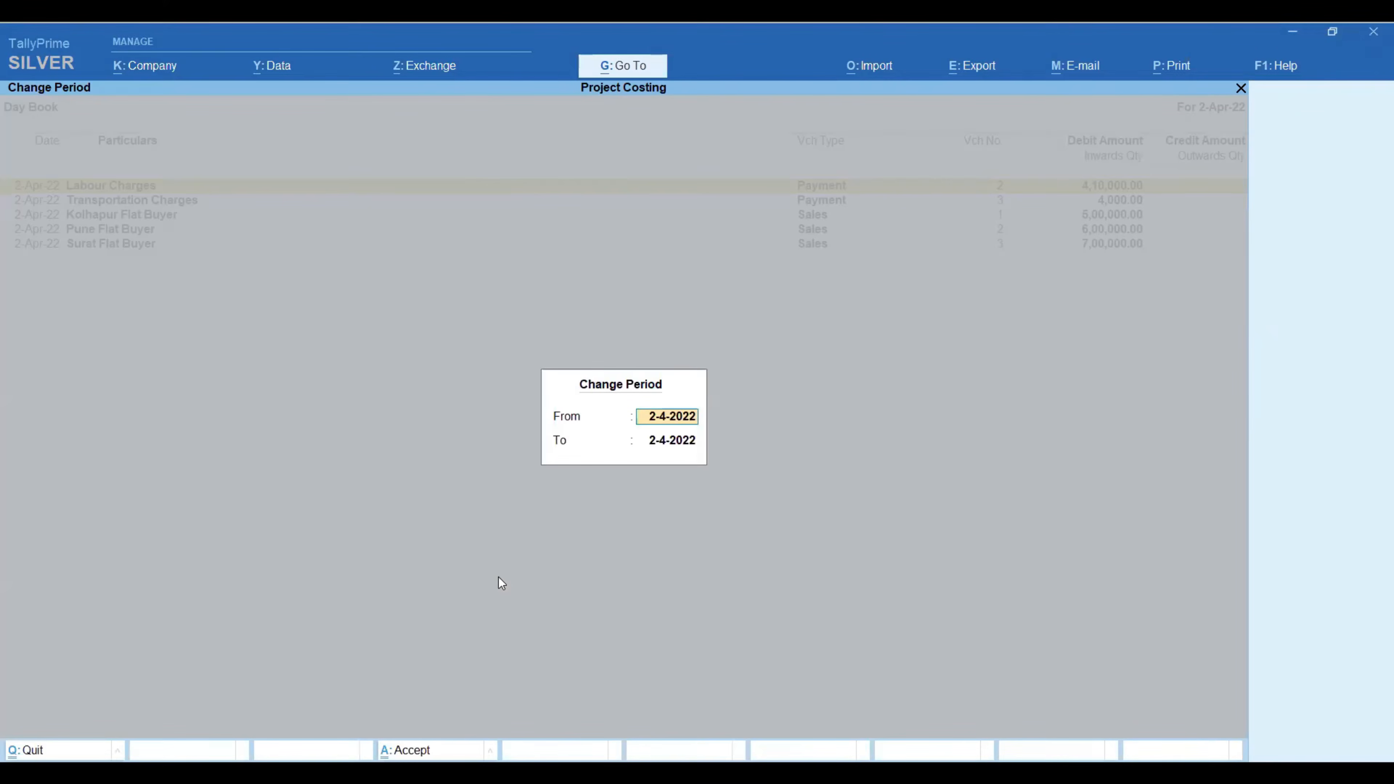
type("1-3")
key("BackSpace")
type("4")
key("Return")
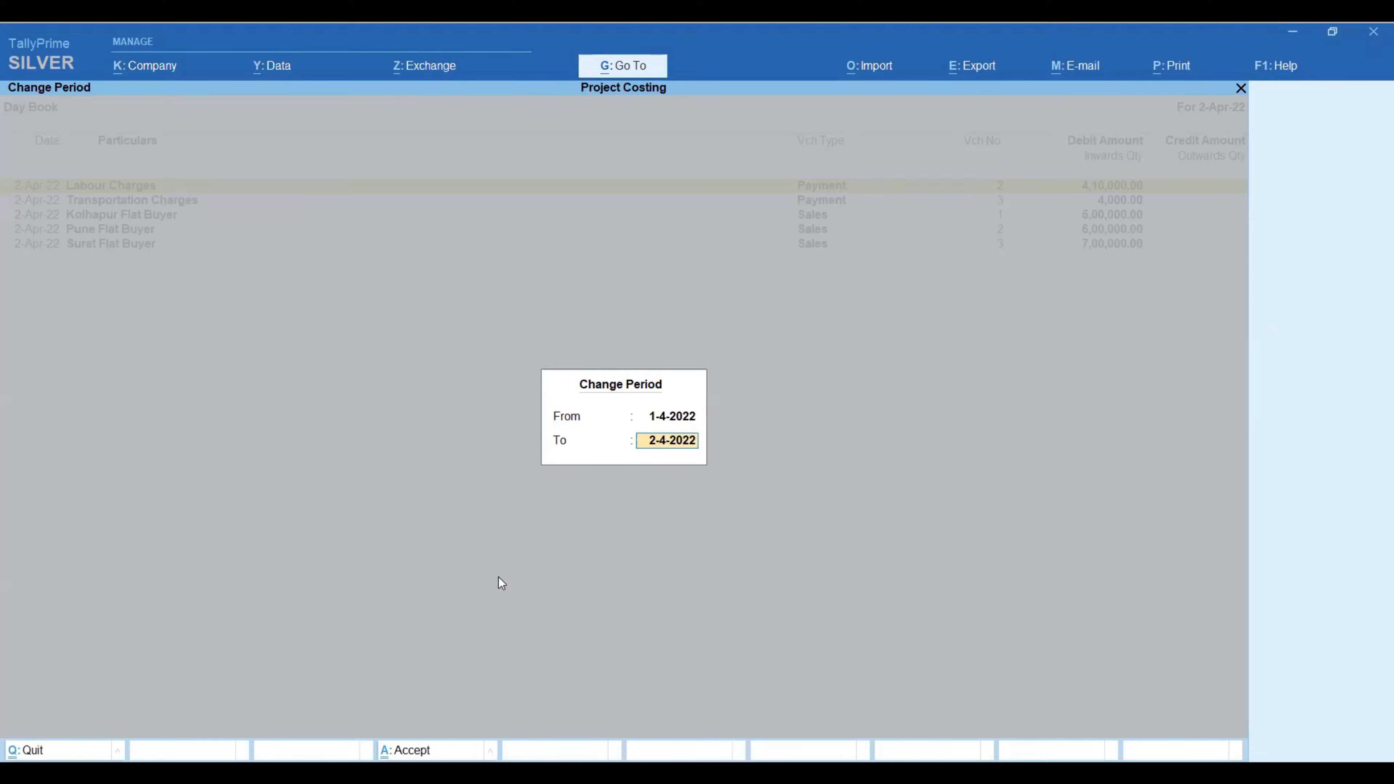
type("30-4")
key("Return")
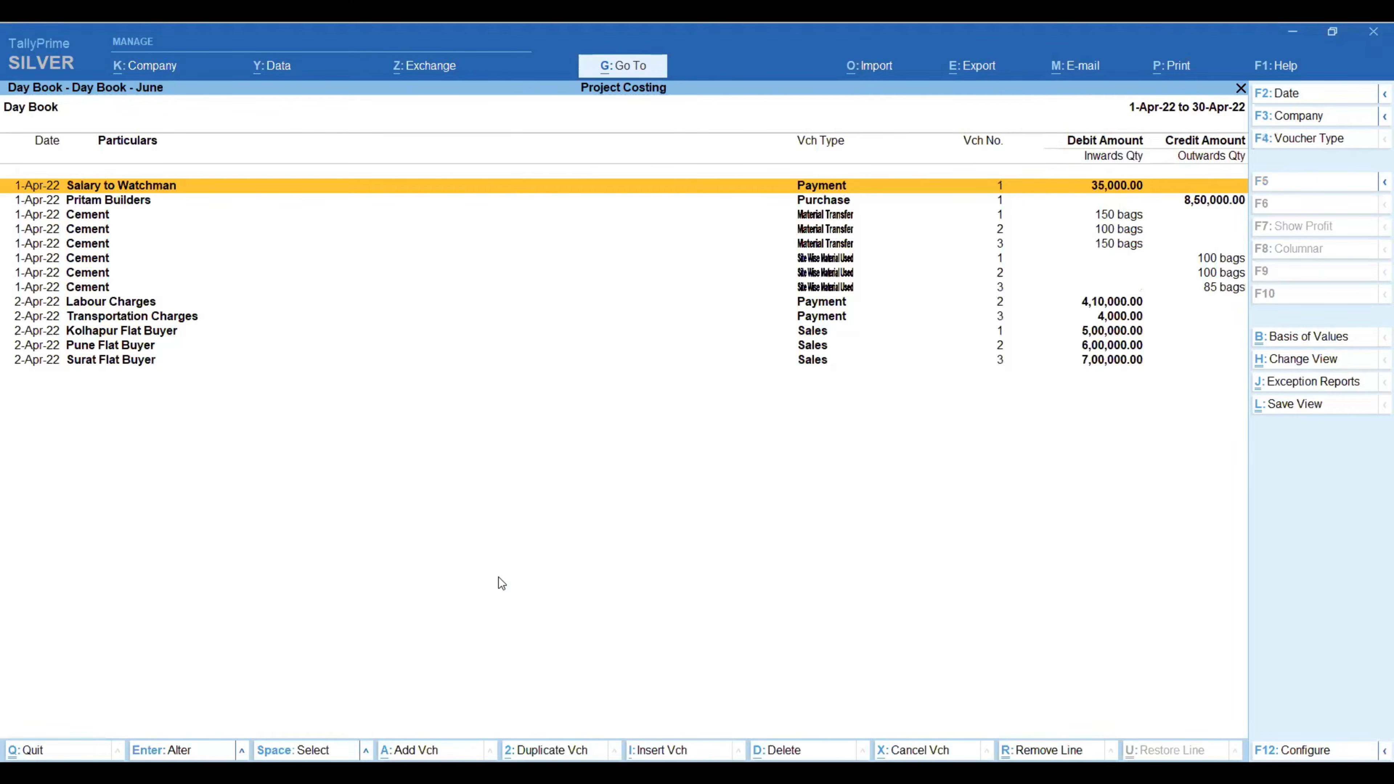
- Limit the Day Book period to the single day 1-4-2022
key("alt+F2")
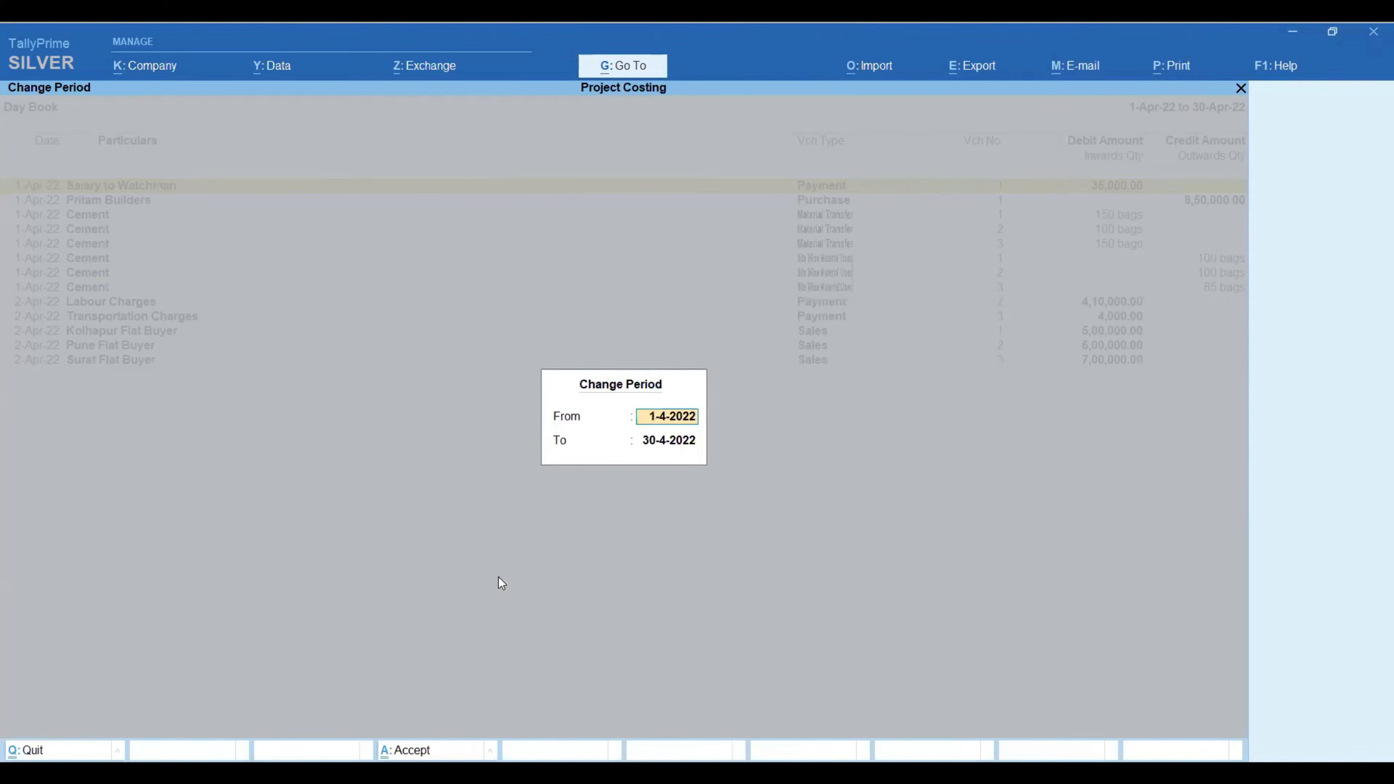
key("Return")
type("1-4")
key("Return")
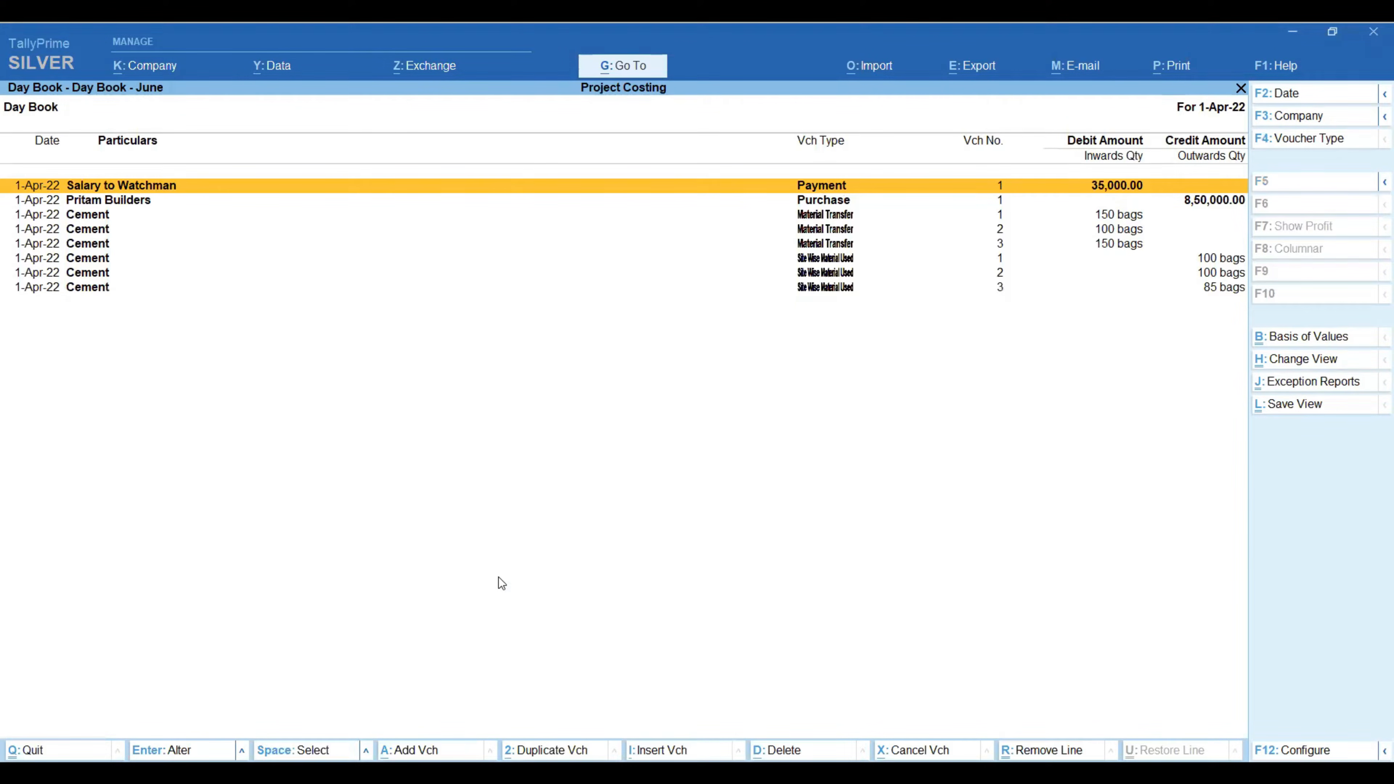
- Open the Pritam Builders purchase voucher and go through its date and supplier invoice details to the party account
key("Down")
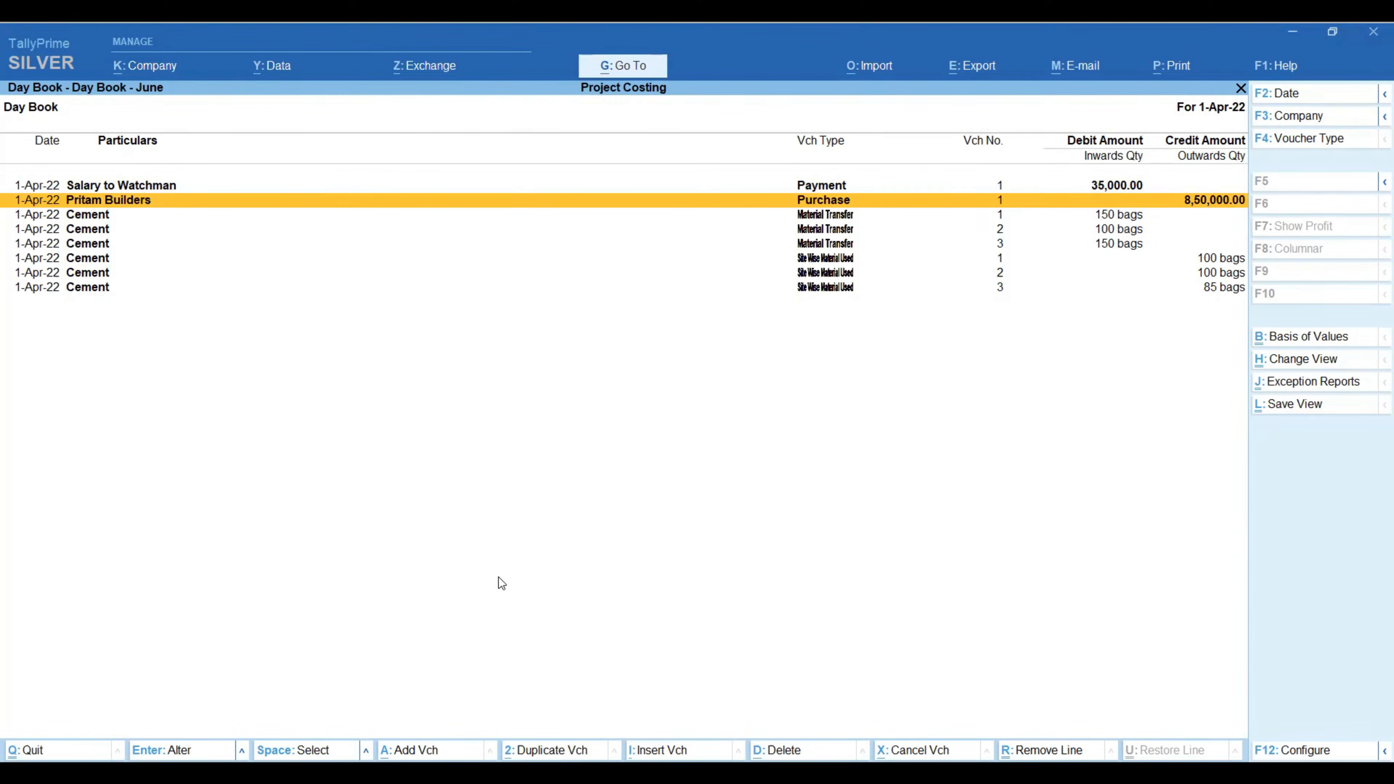
key("Return")
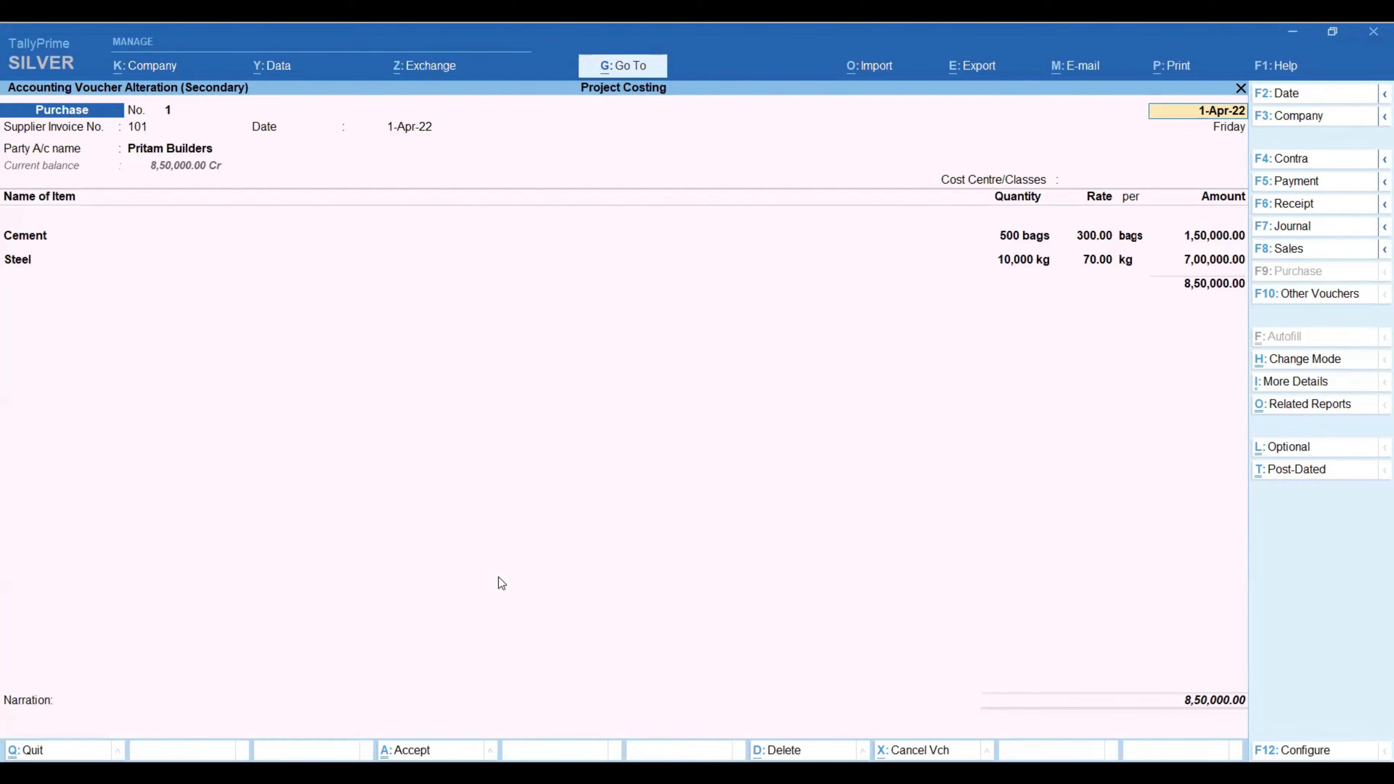
key("Return")
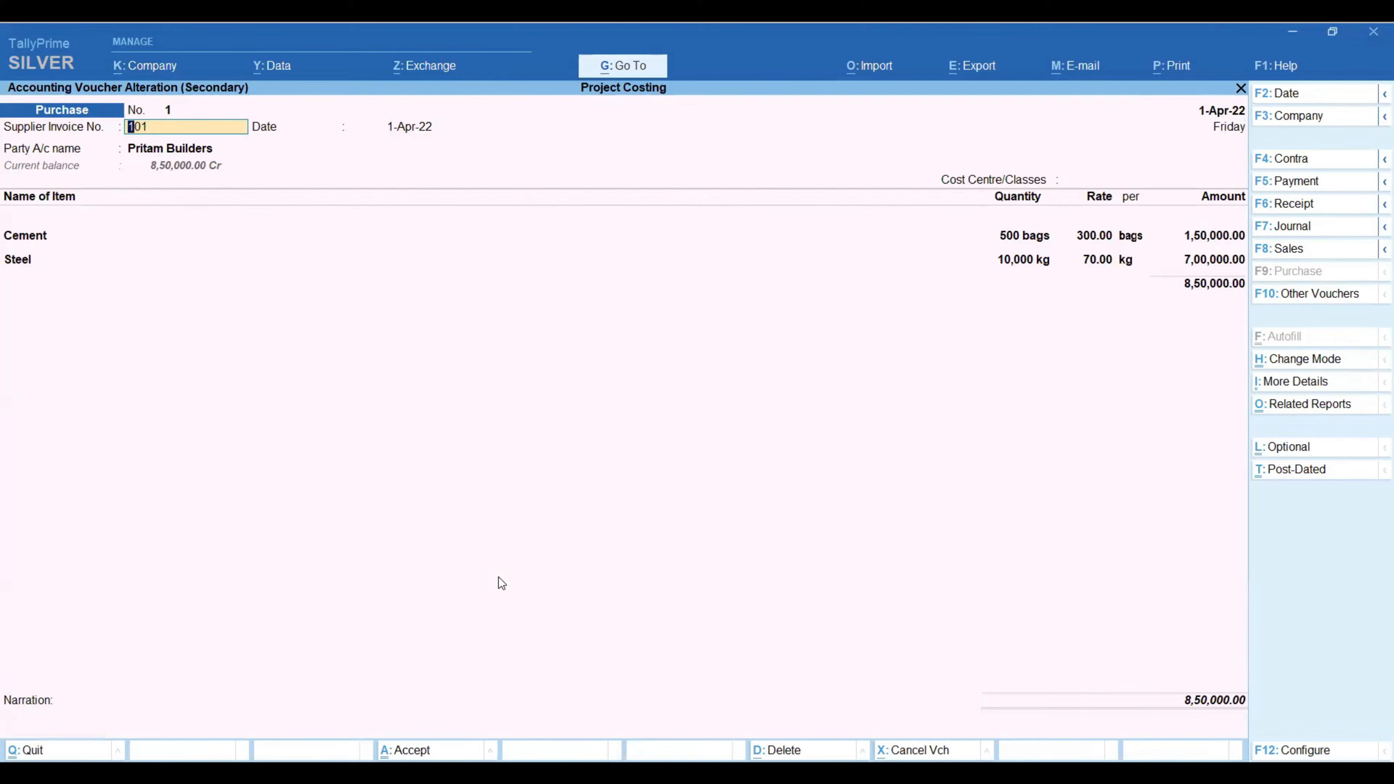
key("Return")
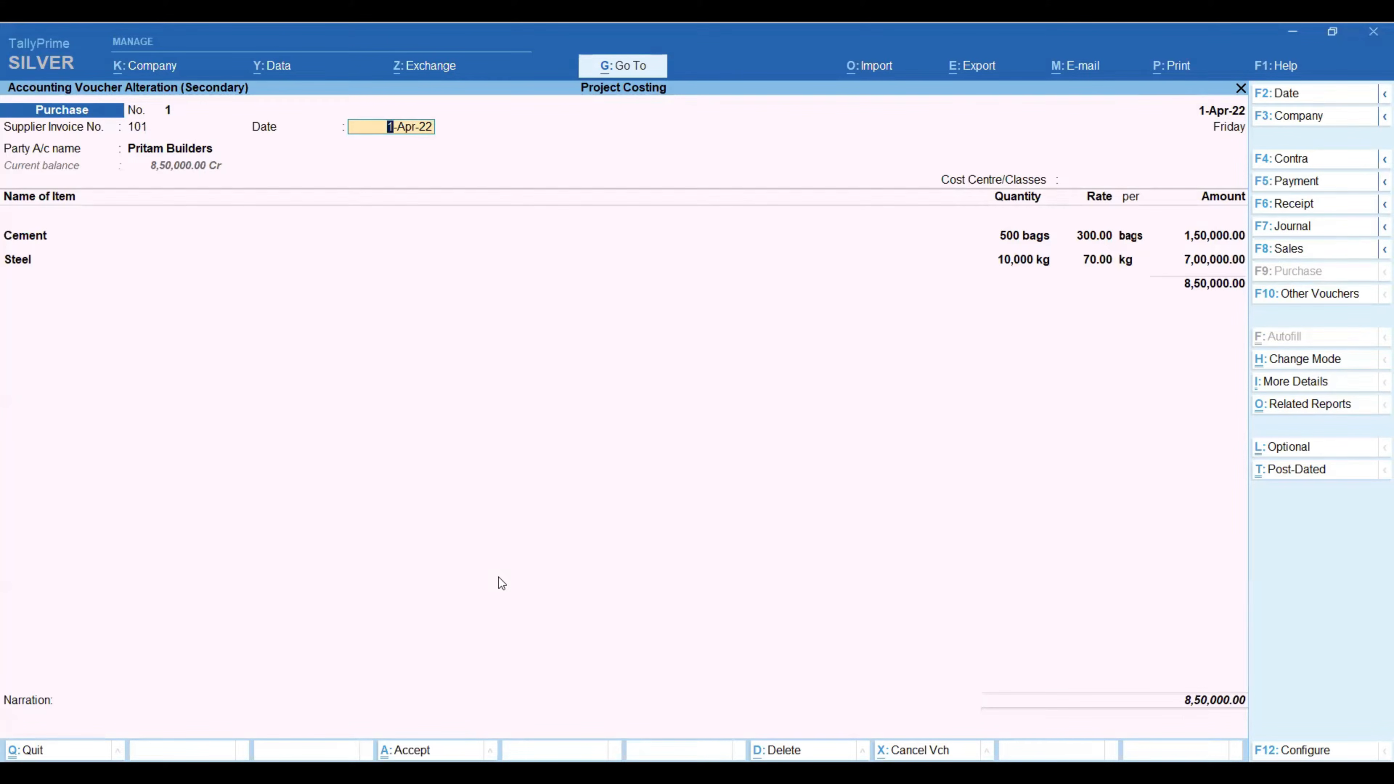
key("Return")
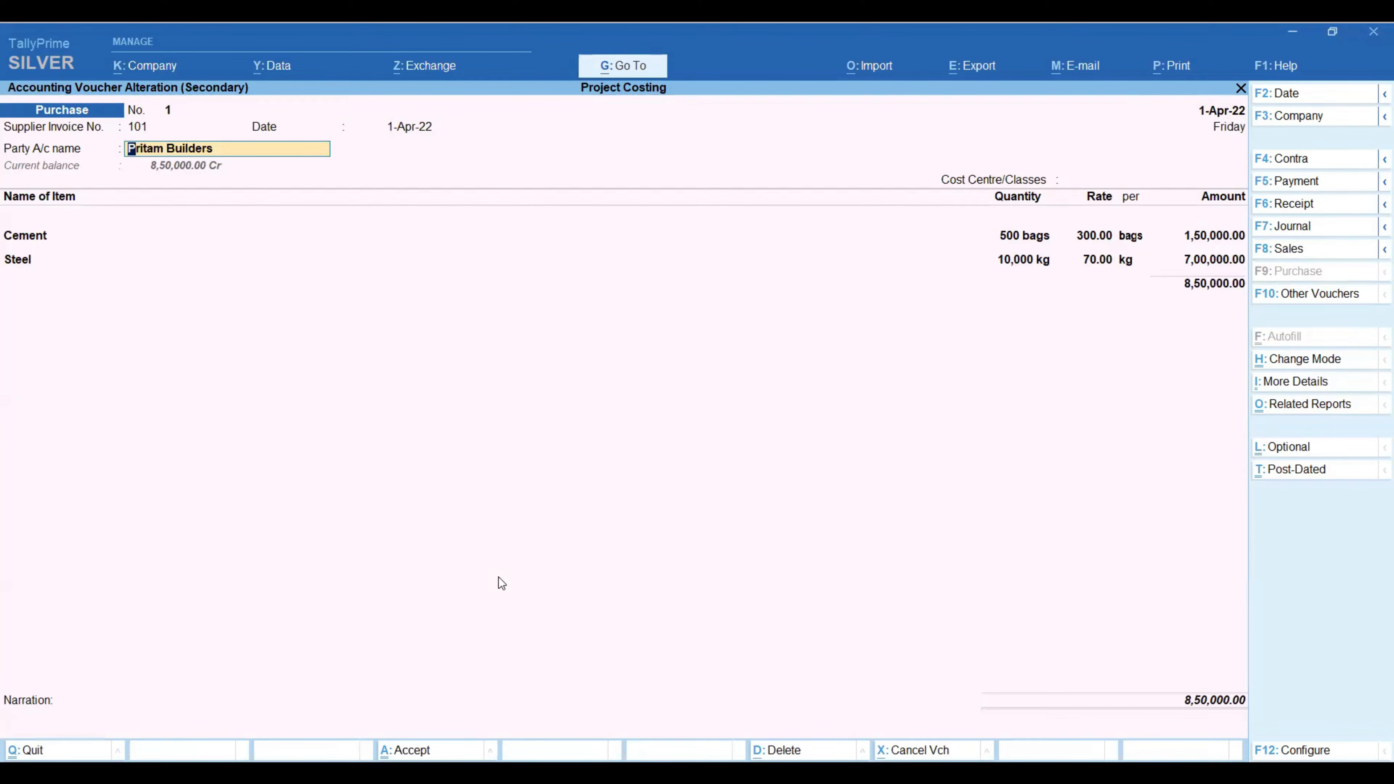
- Open the Pritam Builders ledger from the voucher, review its group, credit and mailing details, and accept it
key("ctrl+Return")
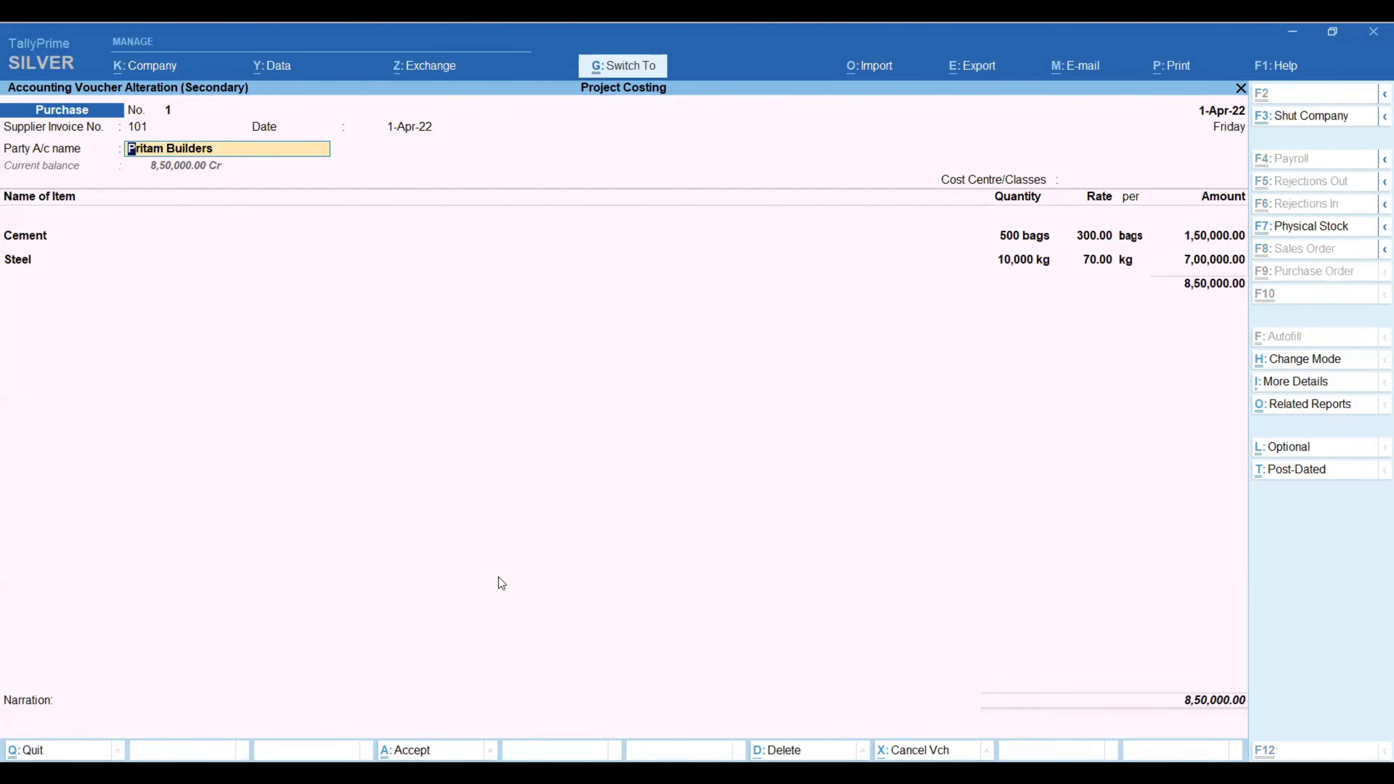
key("Return")
key("Return")
key("Return")
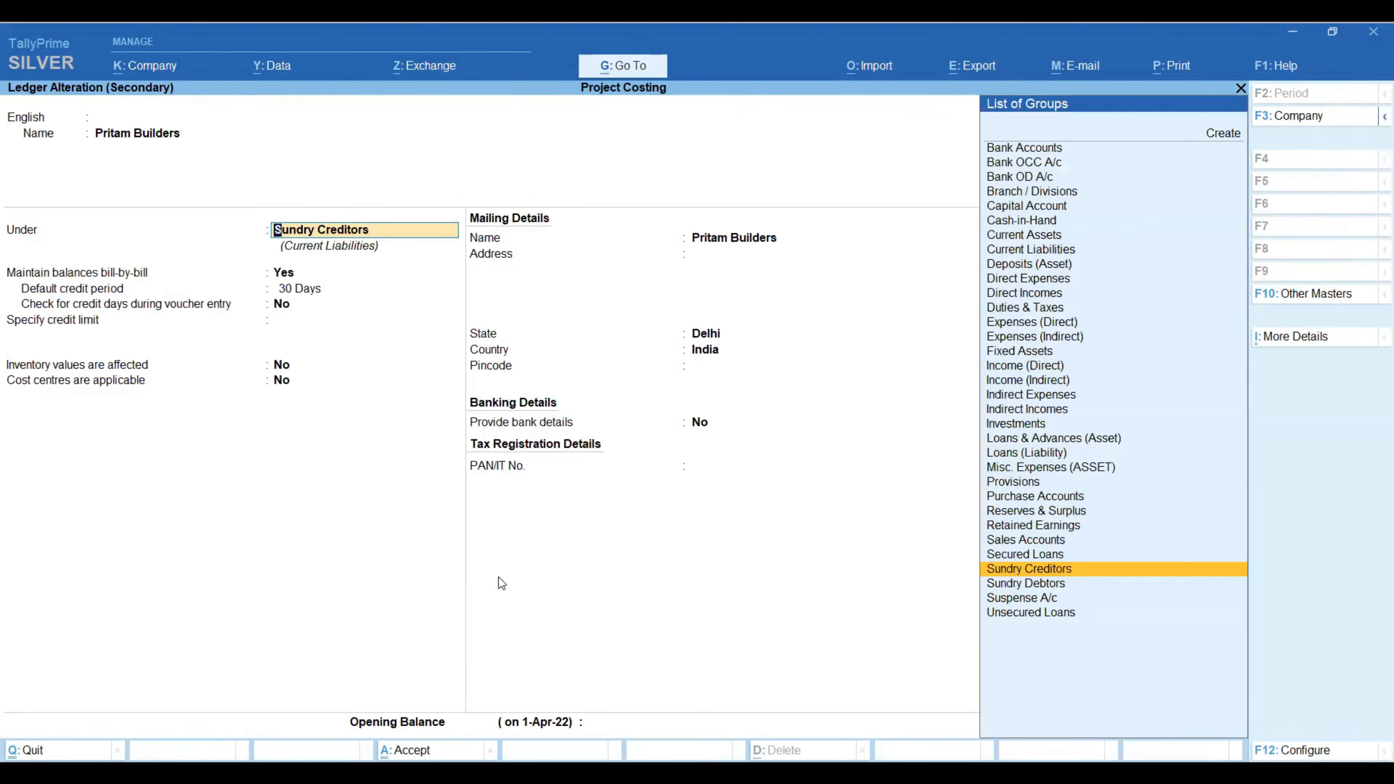
key("Return")
key("Return")
key("Return")
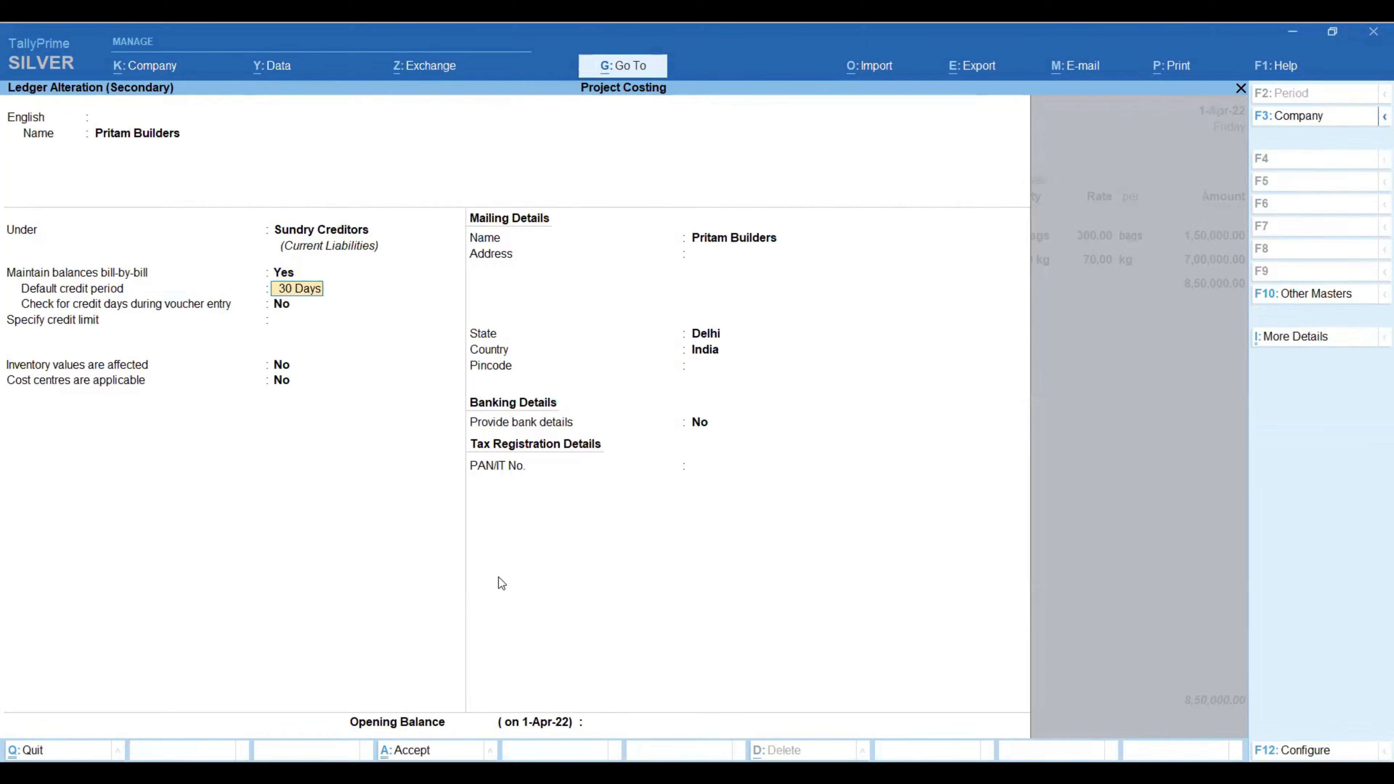
key("Return")
key("Return")
key("Return")
key("Return")
key("Return")
key("Return")
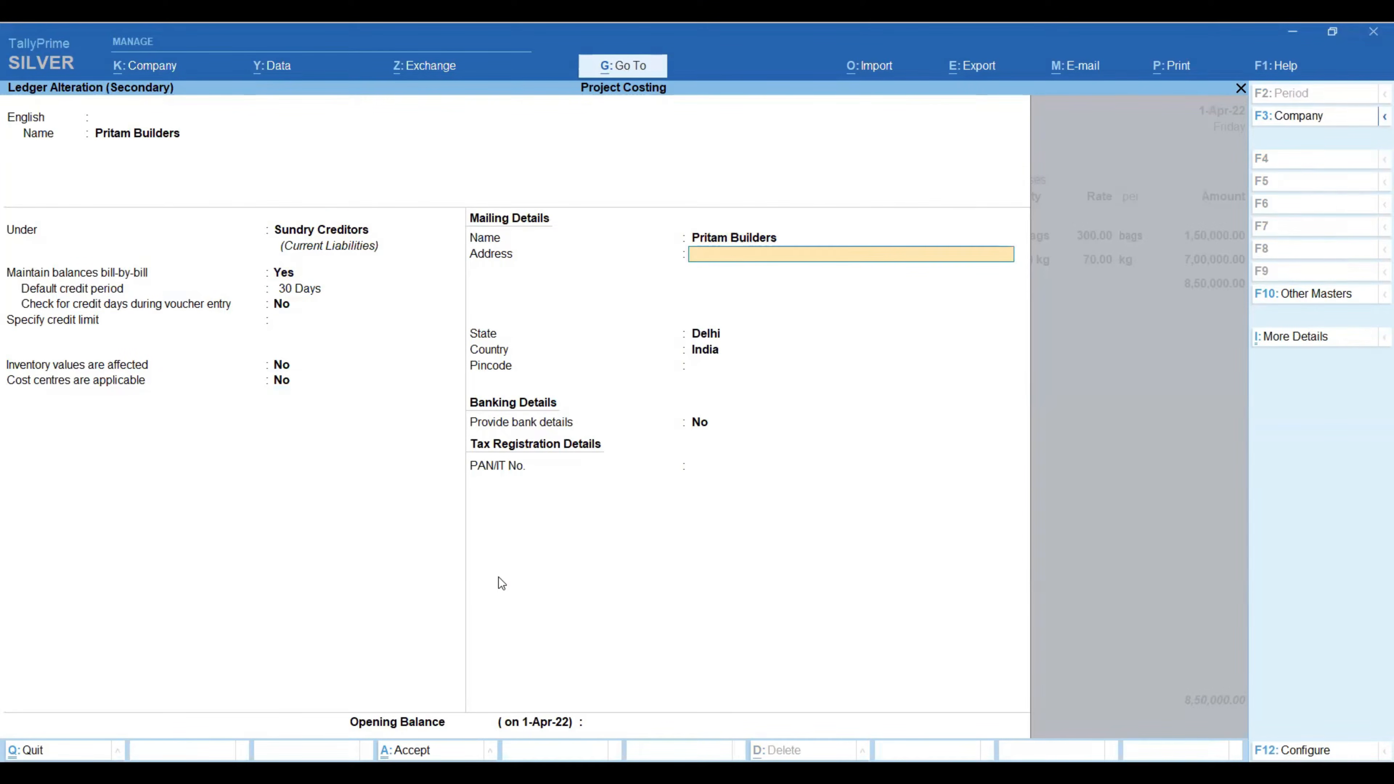
key("Return")
key("Return")
key("Return")
key("Return")
key("Return")
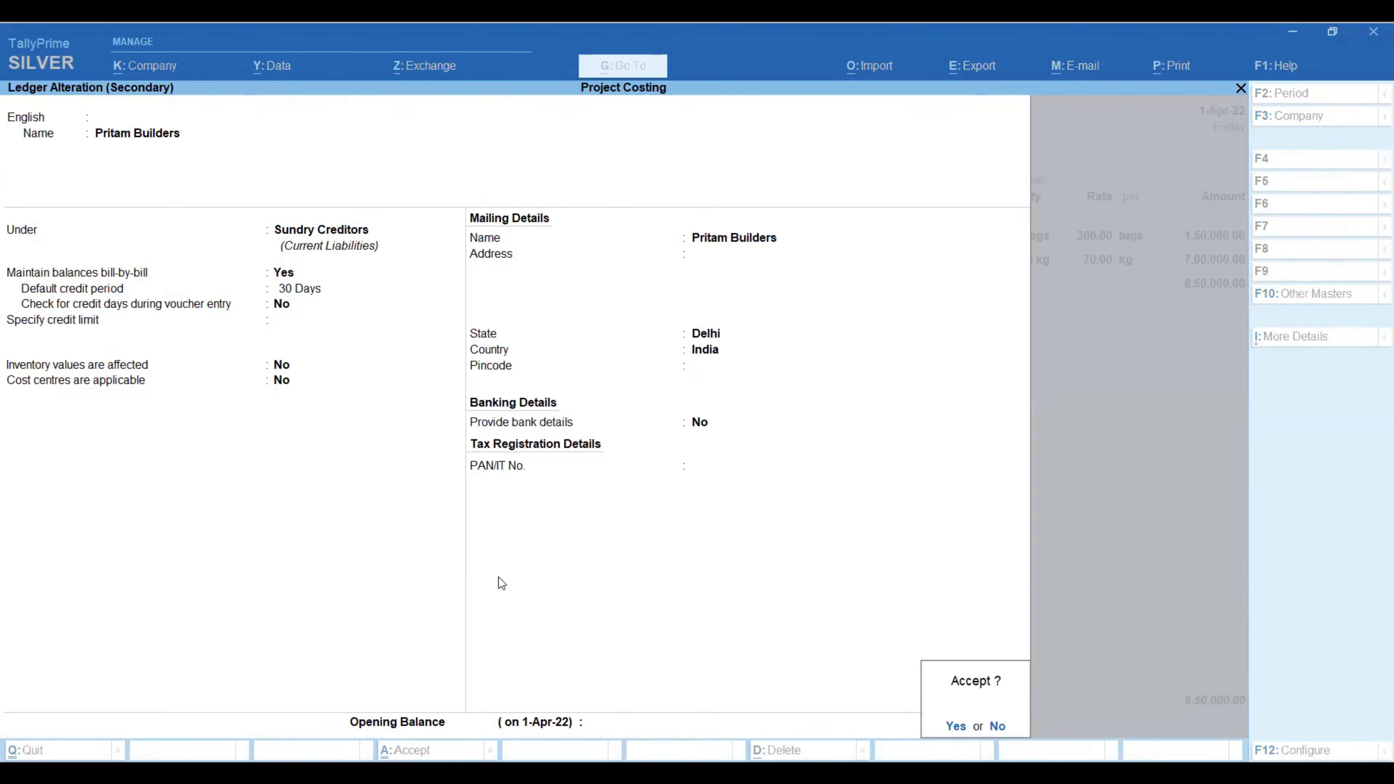
key("Return")
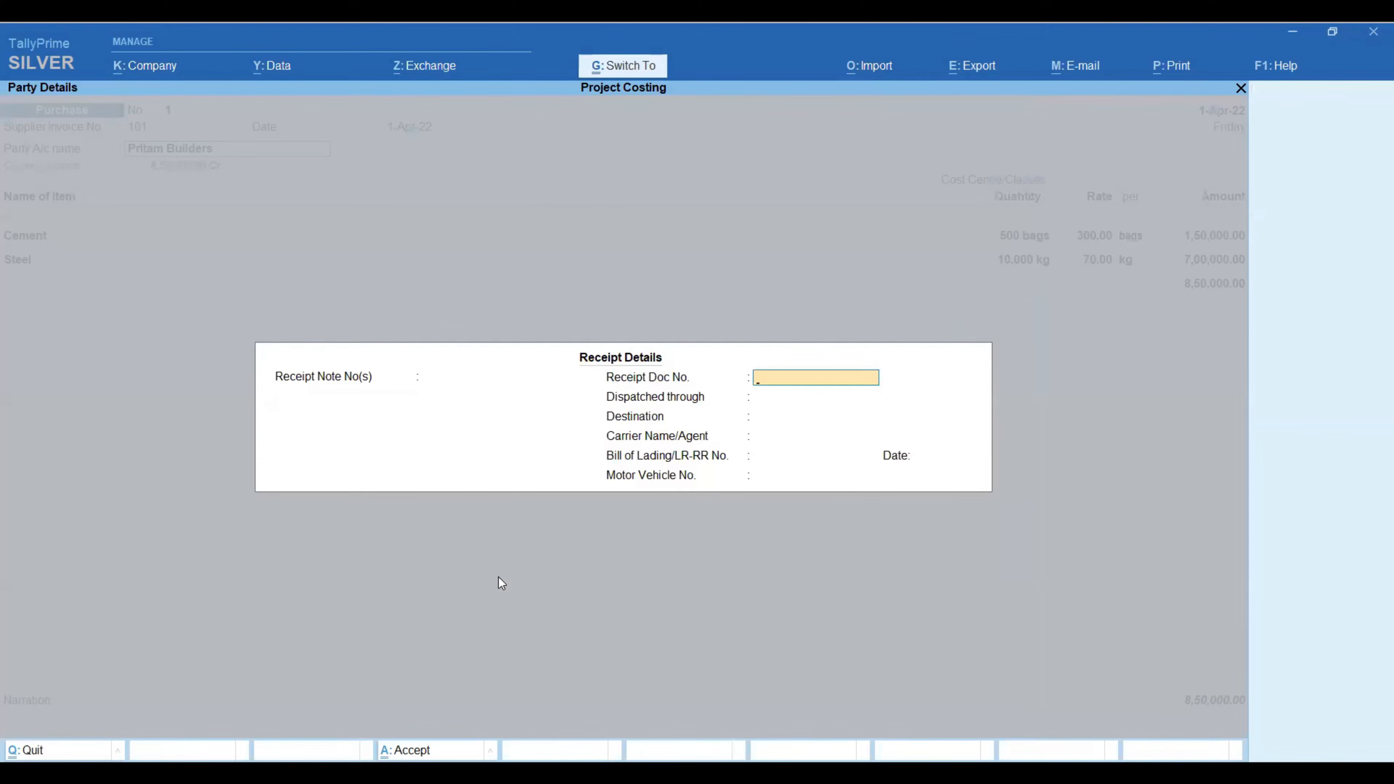
- Accept the purchase voucher's receipt and party details with the cost centre class Not Applicable
key("ctrl+a")
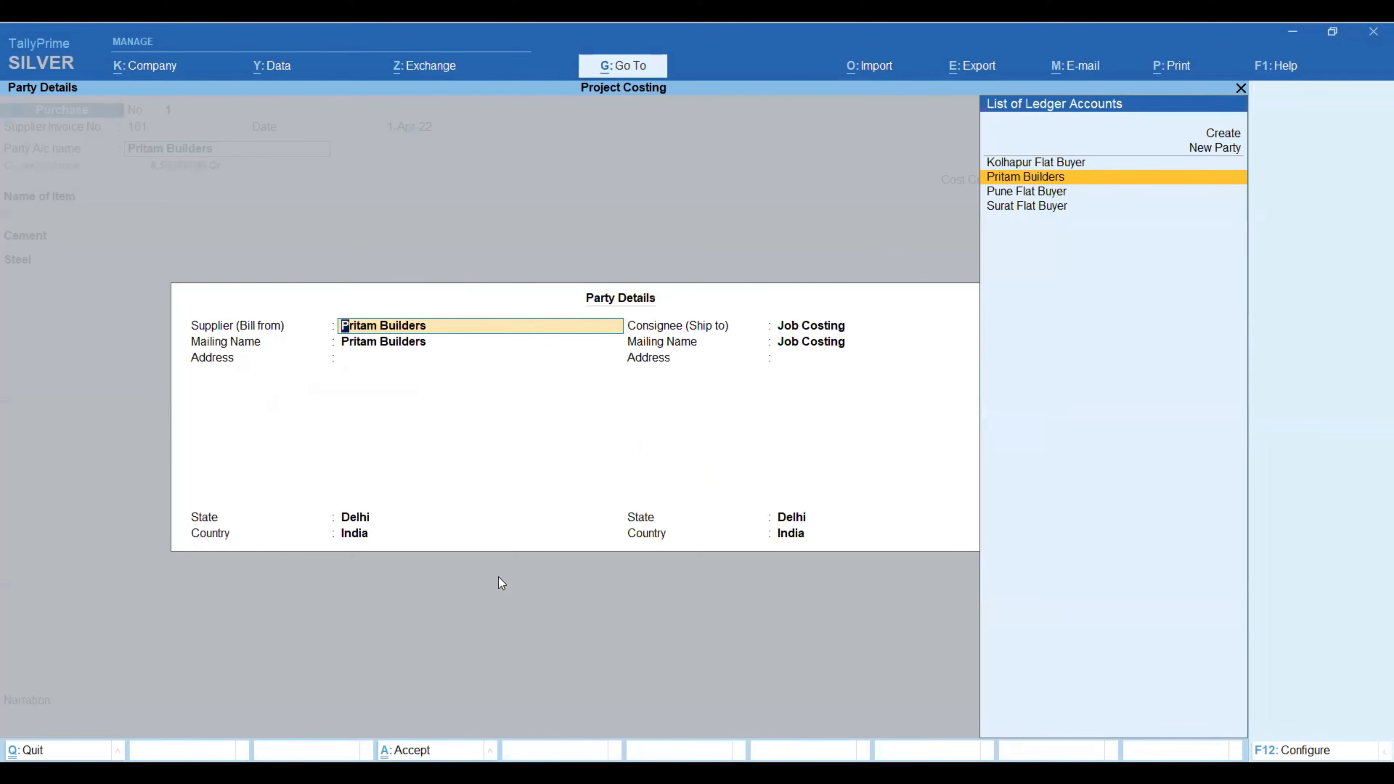
key("ctrl+a")
key("Return")
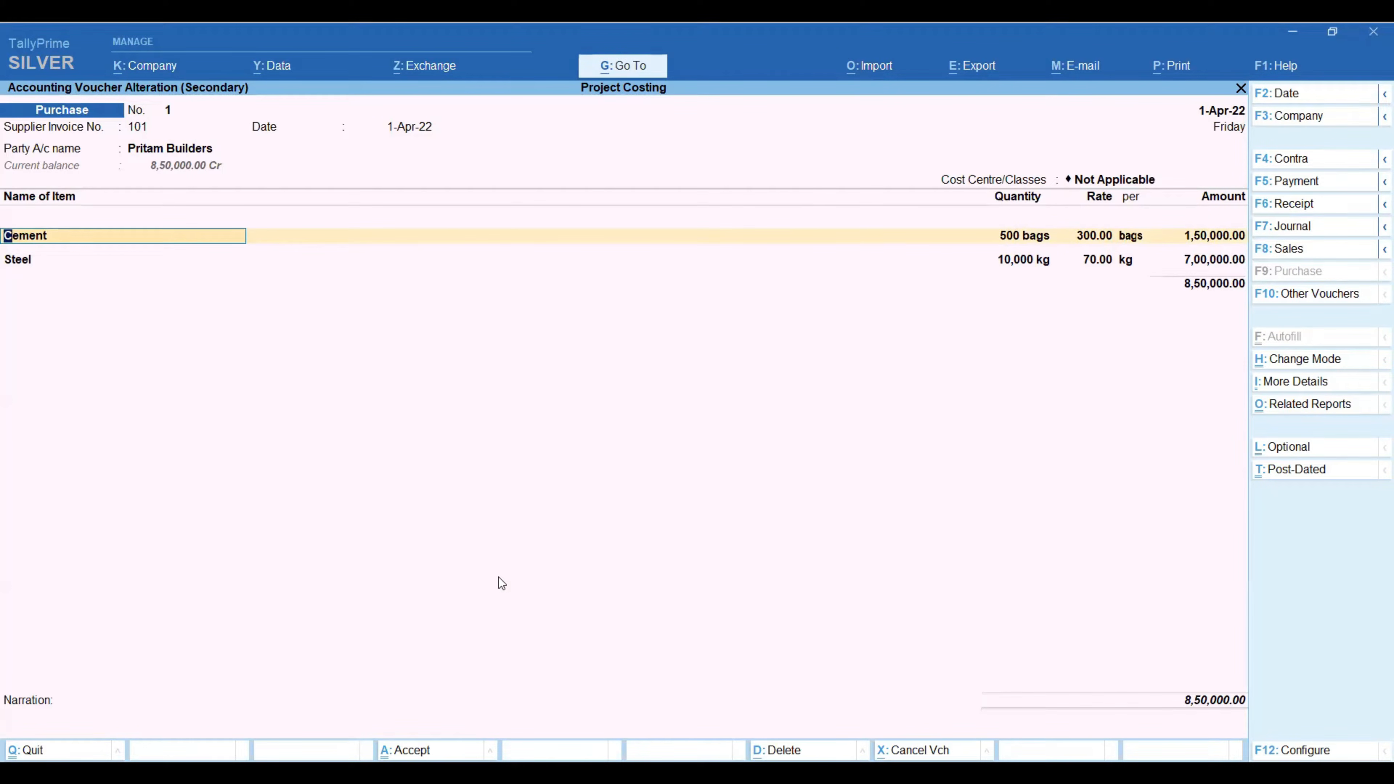
- Open the Cement stock item from the purchase voucher, review its group, units and opening balance fields, and accept it
key("ctrl+Return")
key("Return")
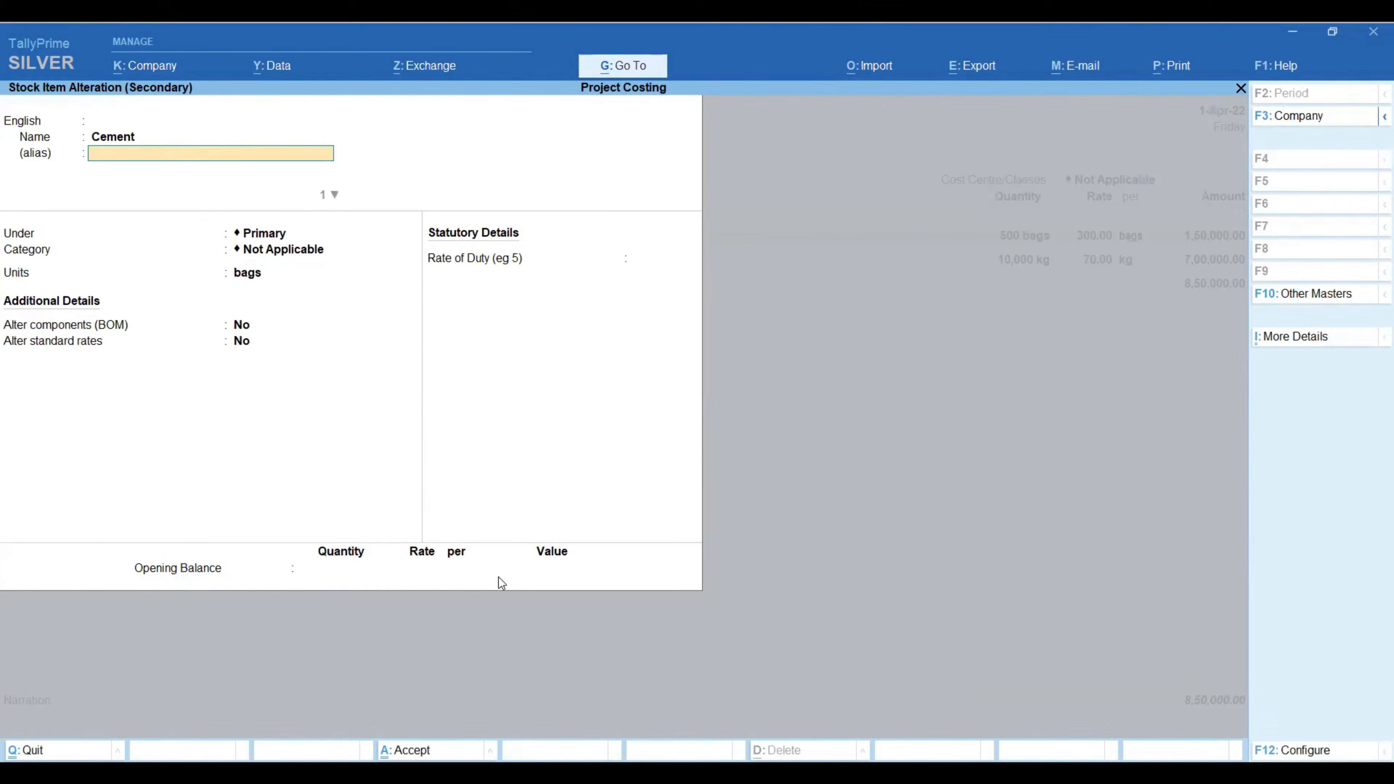
key("Return")
key("Return")
key("Return")
key("Return")
key("Return")
key("Return")
key("Return")
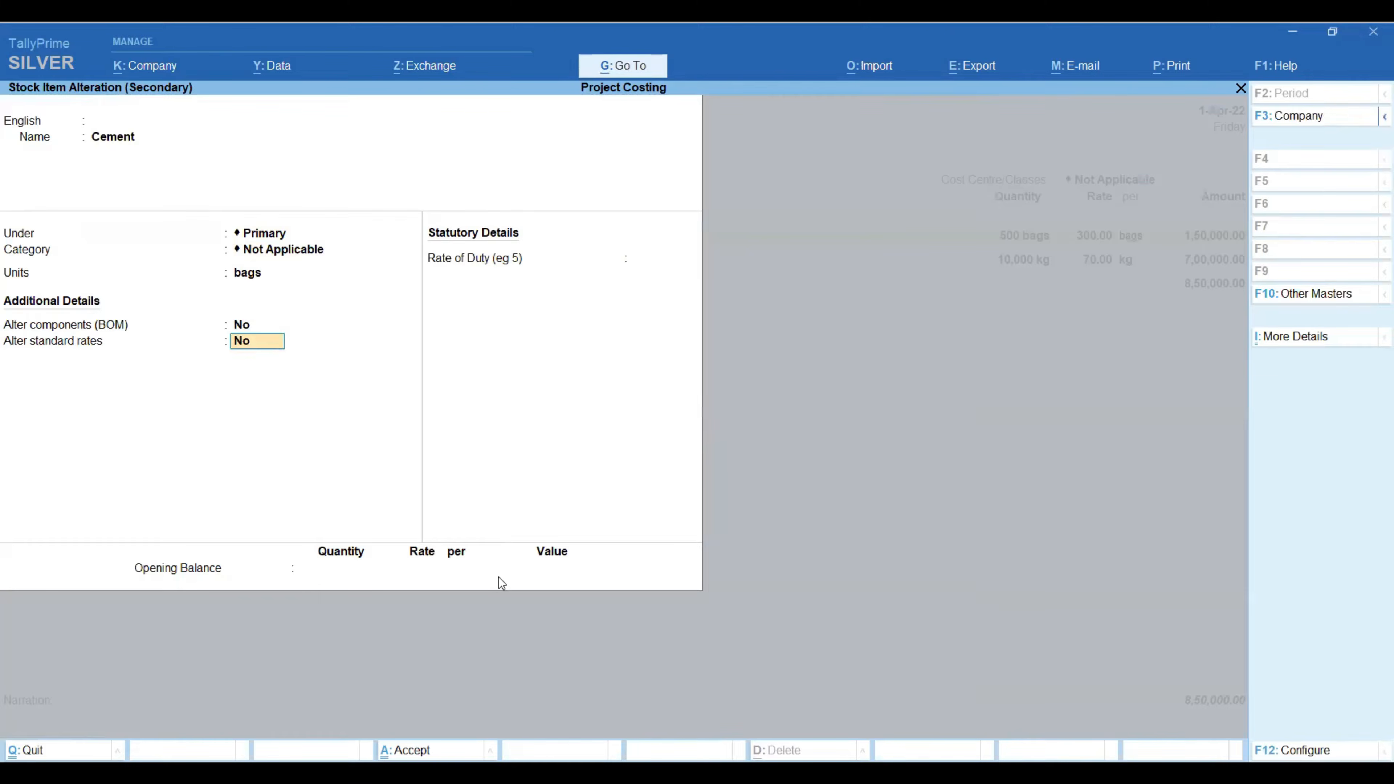
key("Return")
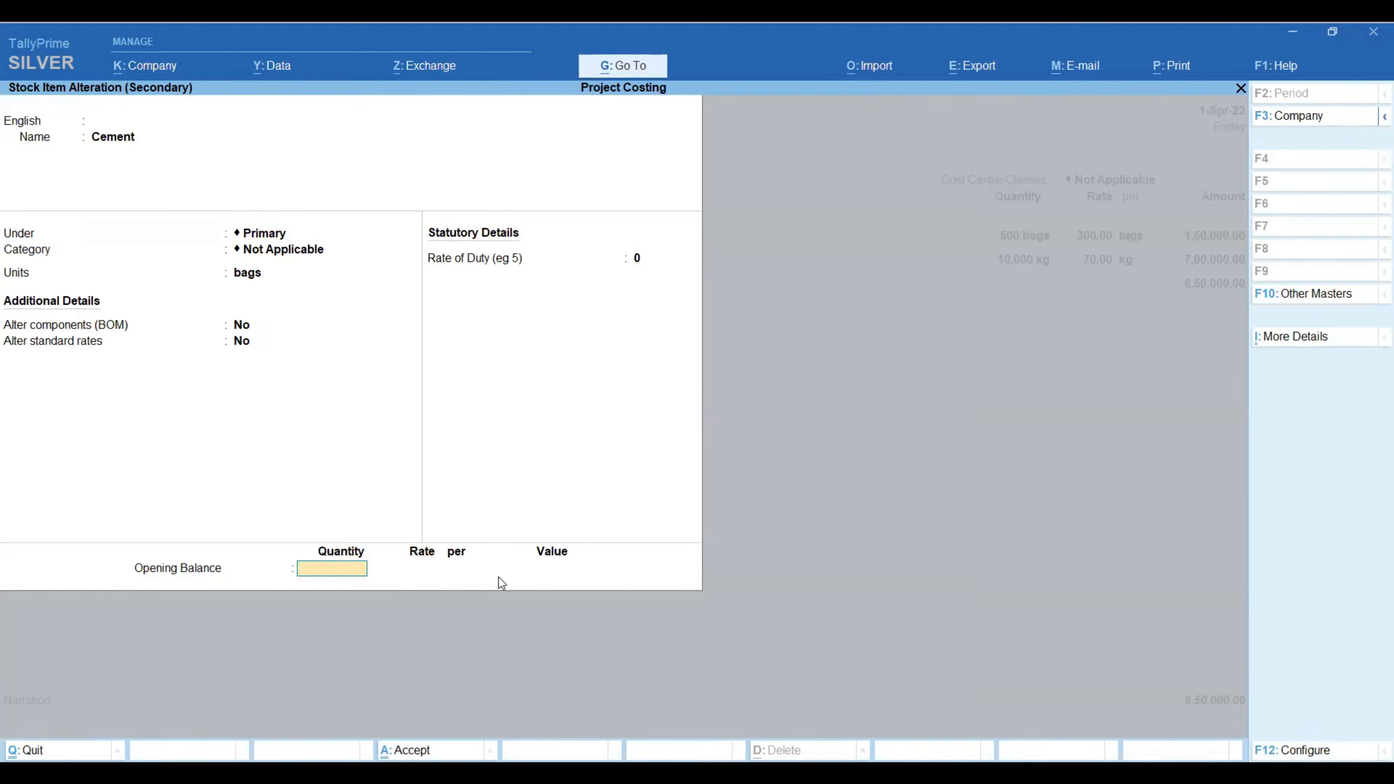
key("Return")
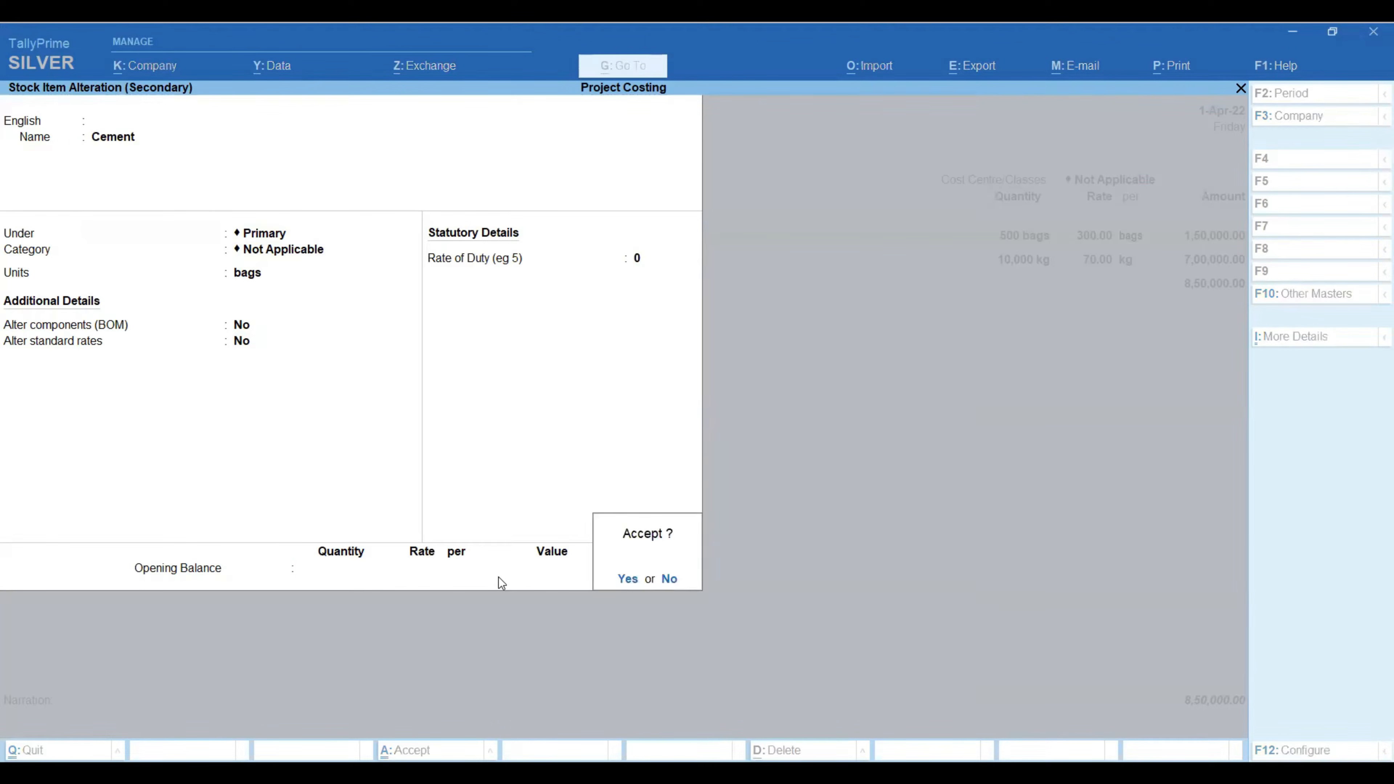
key("Return")
- Open the item allocations for Cement and examine the available godowns, including the Kolhapur, Pune and Surat locations
key("Return")
key("Return")
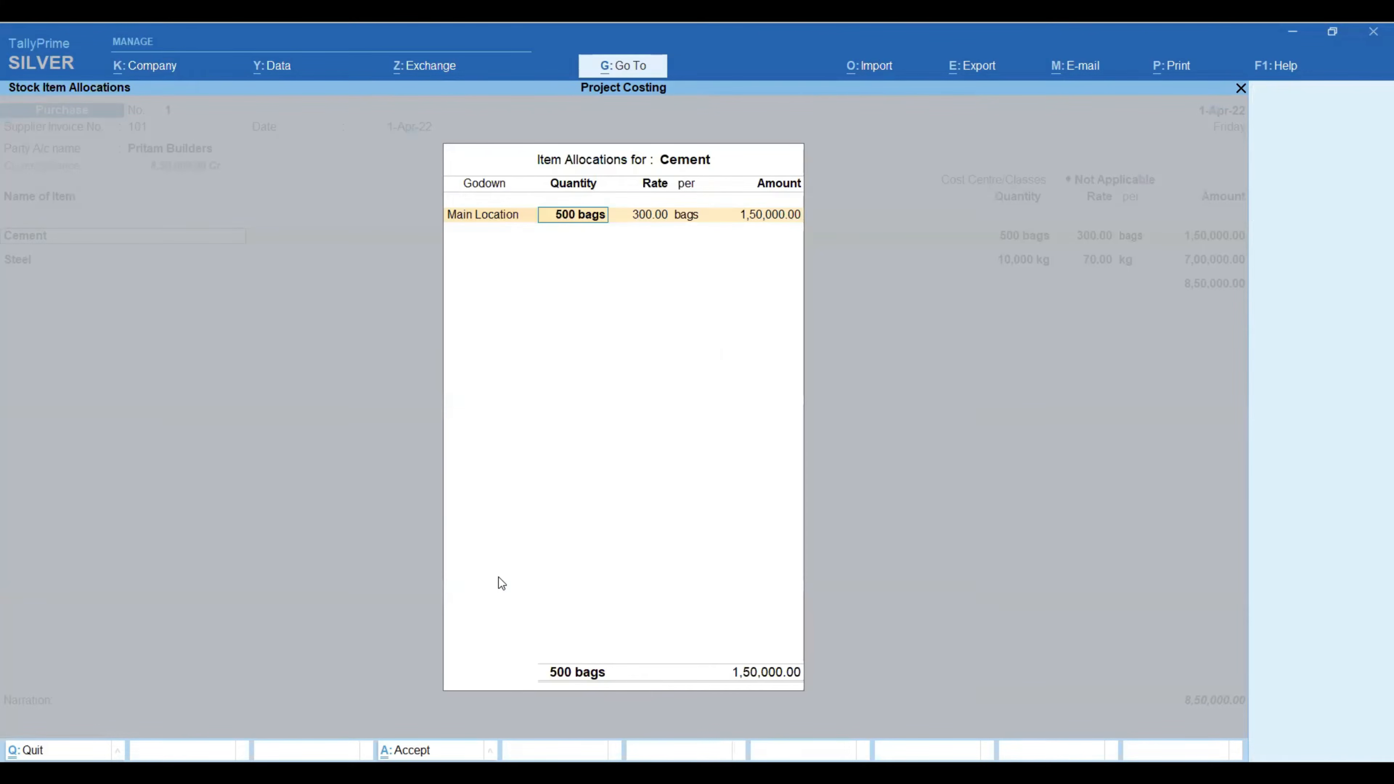
key("BackSpace")
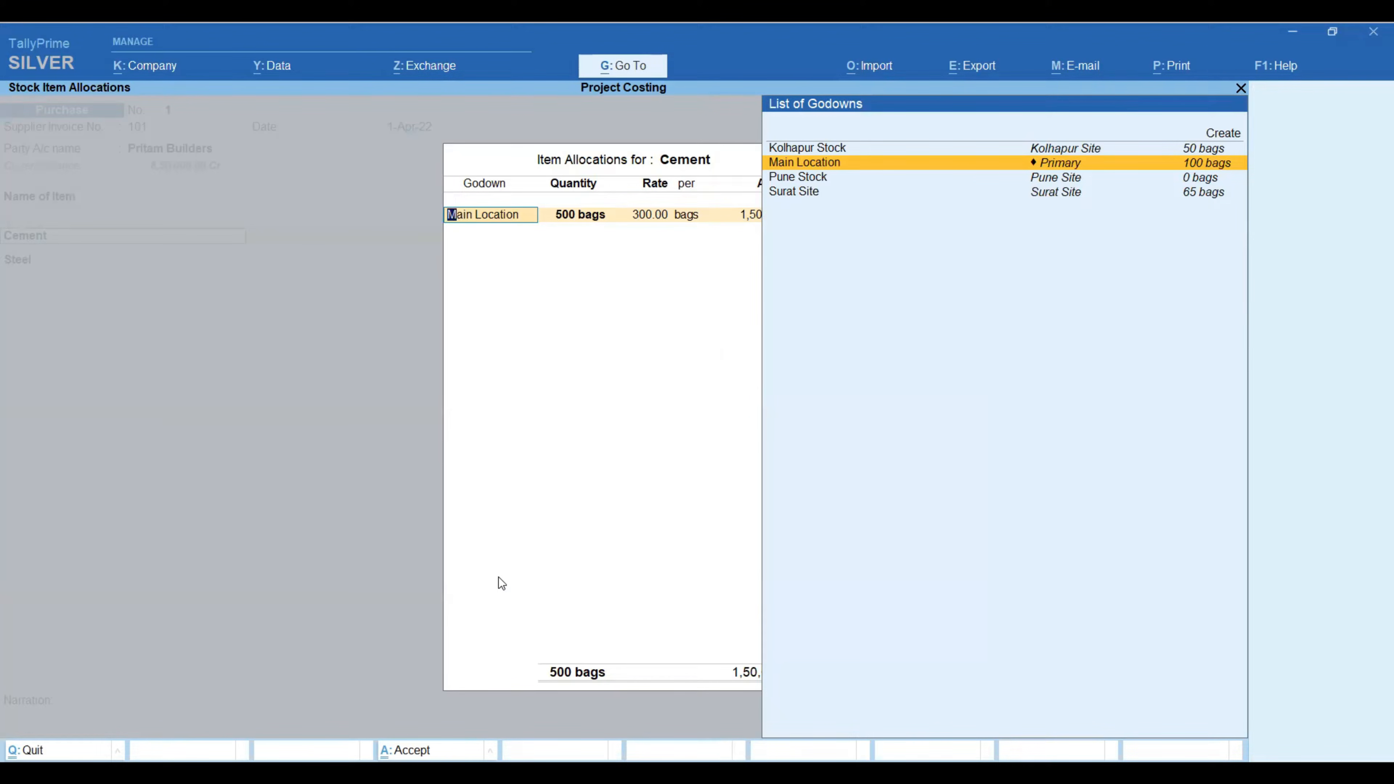
key("Up")
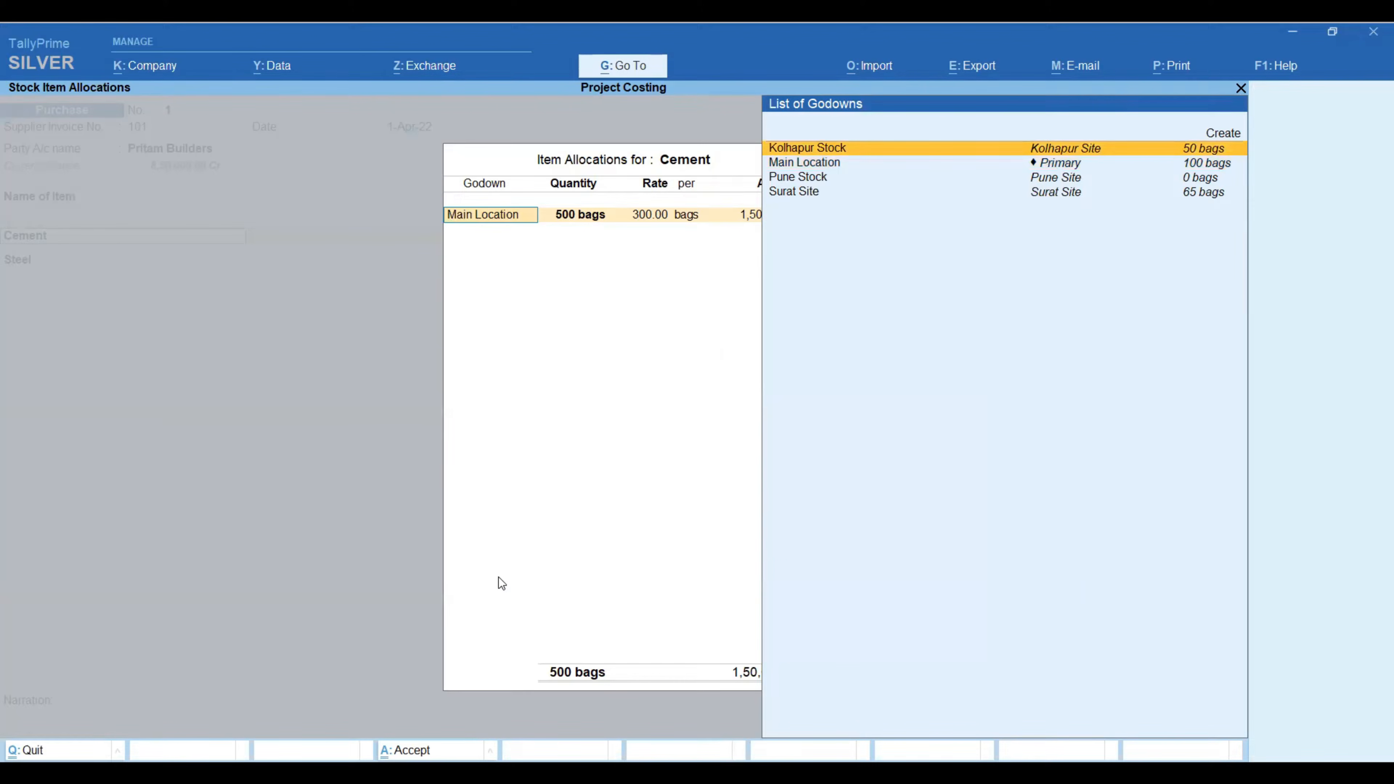
key("Down")
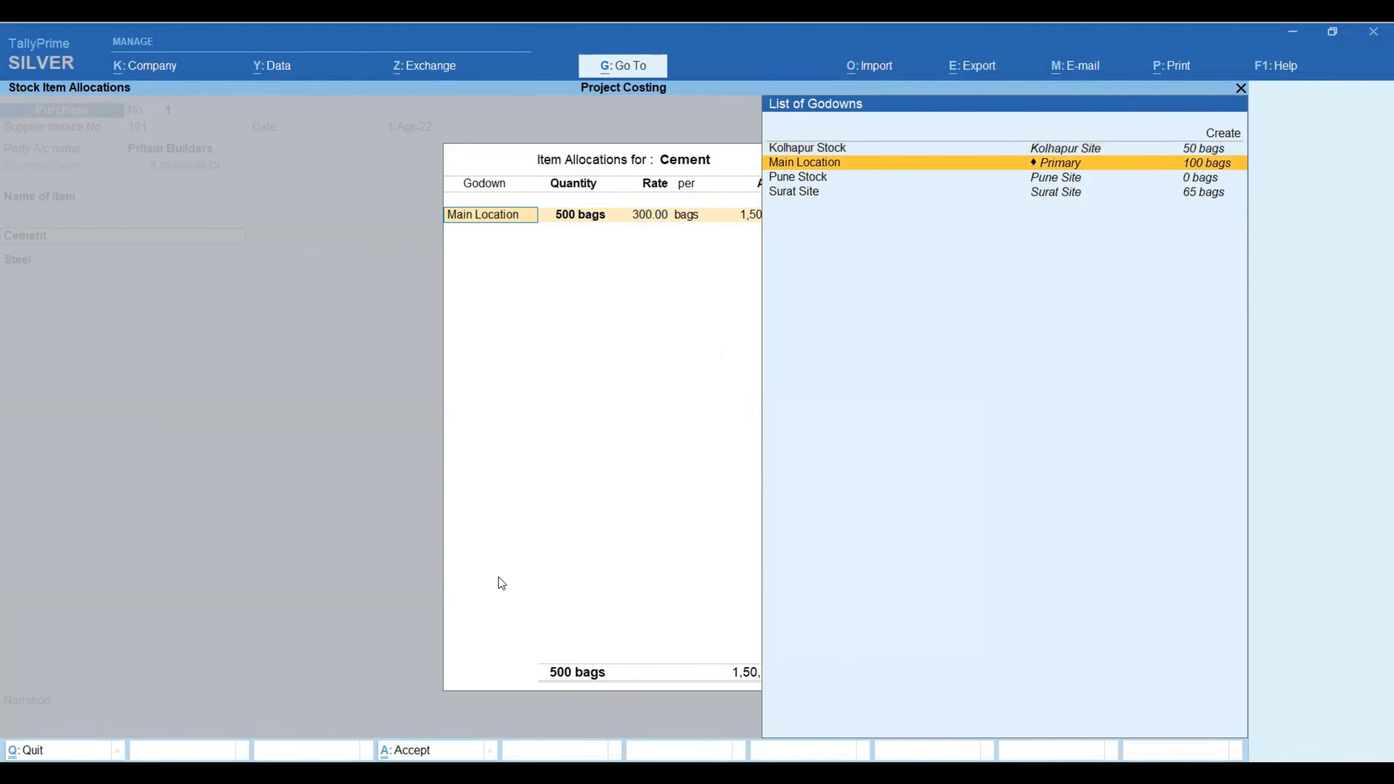
key("Up")
key("Up")
key("Up")
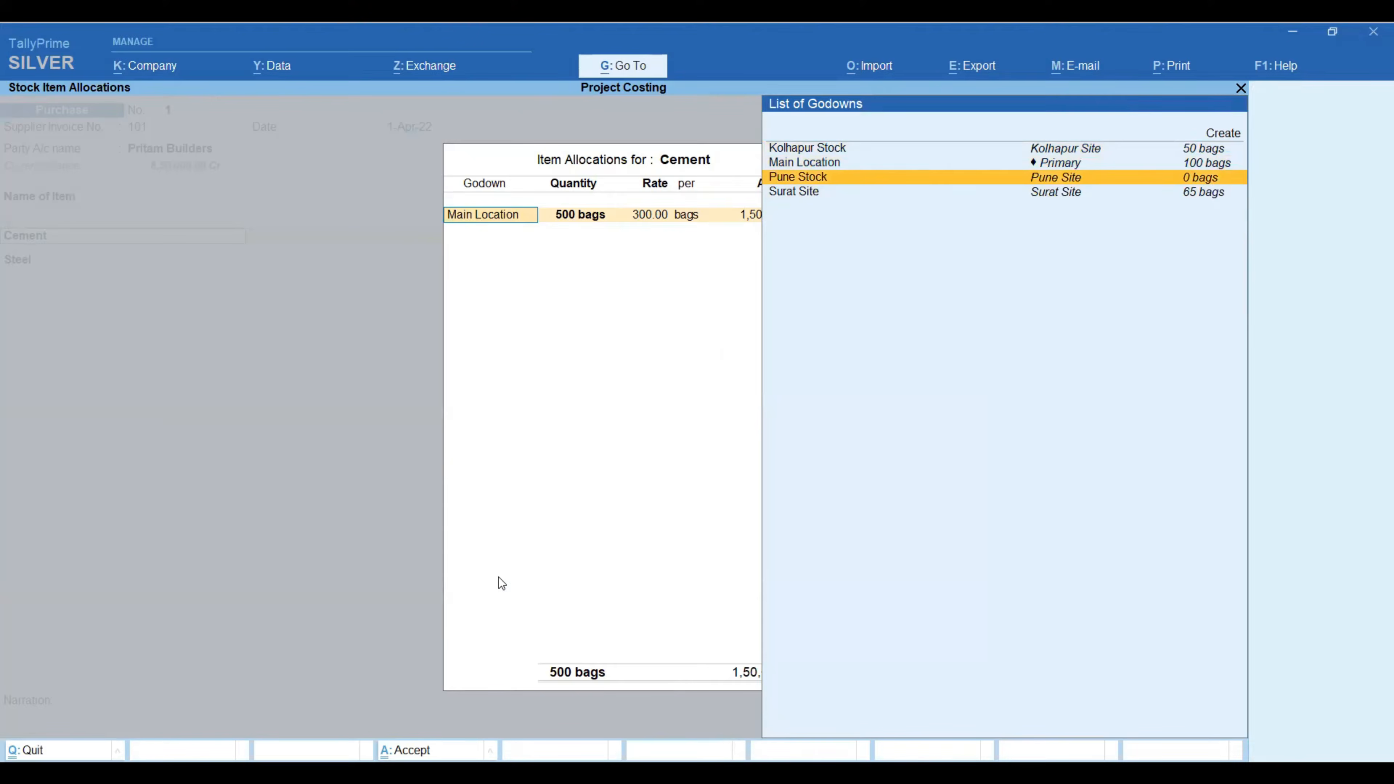
key("Down")
key("Down")
key("Up")
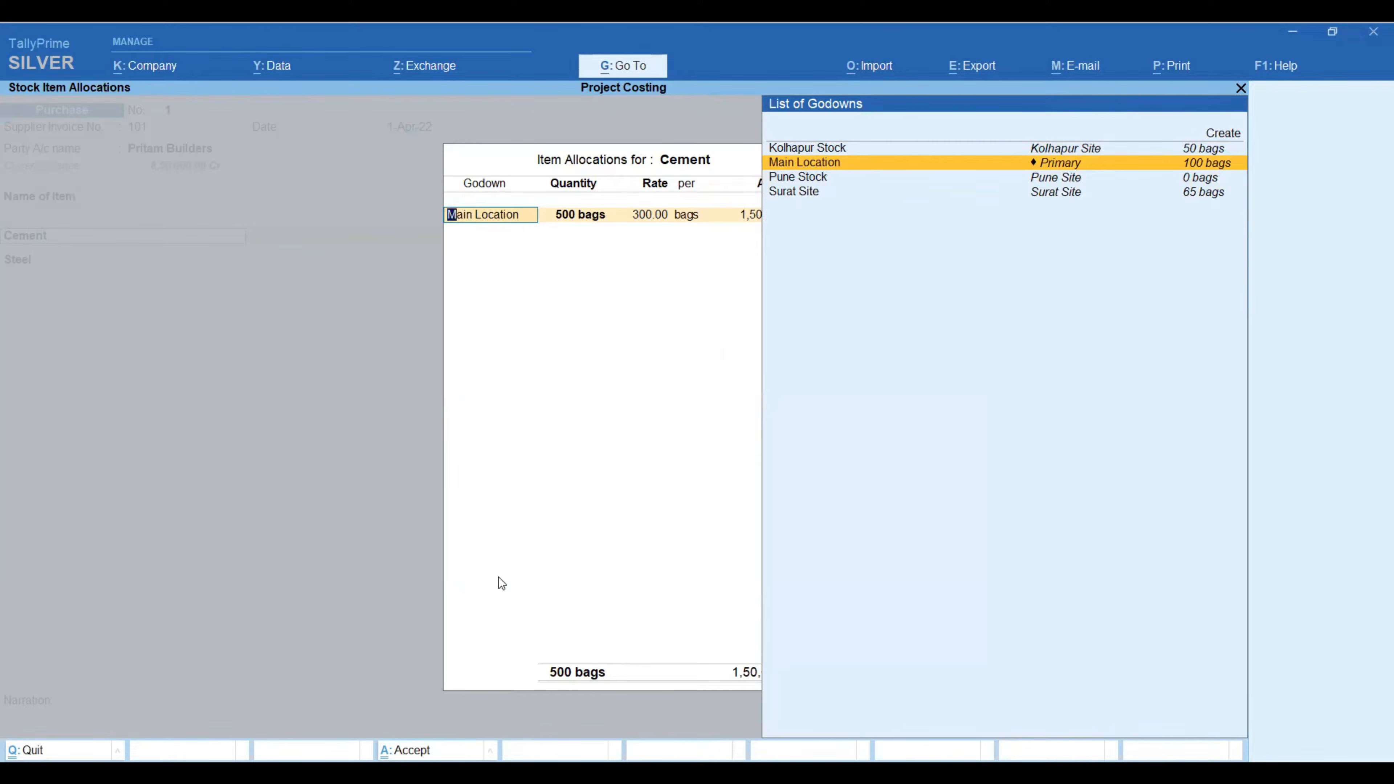
- Keep Main Location with 500 bags at 300.00 for Cement and accept its allocation to the Purchase of Cement ledger
key("Return")
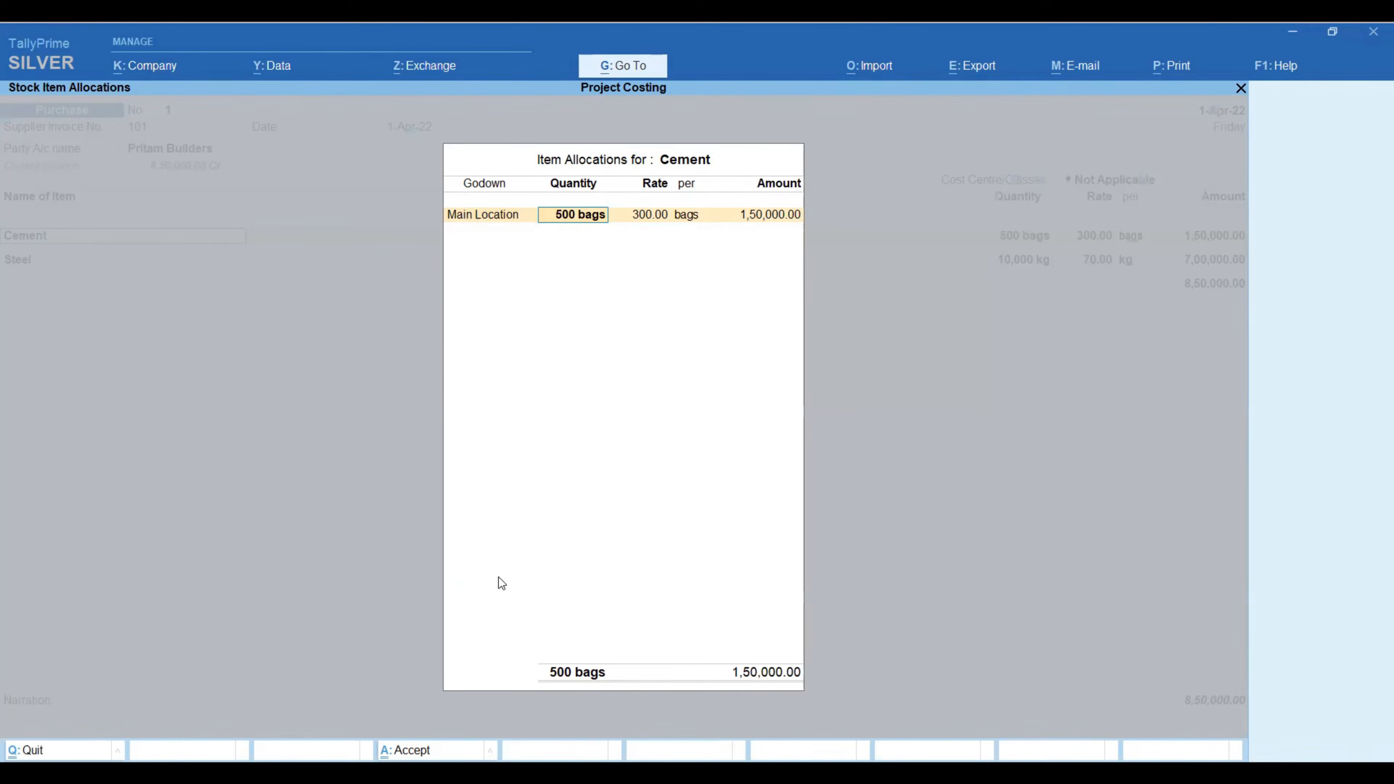
key("Return")
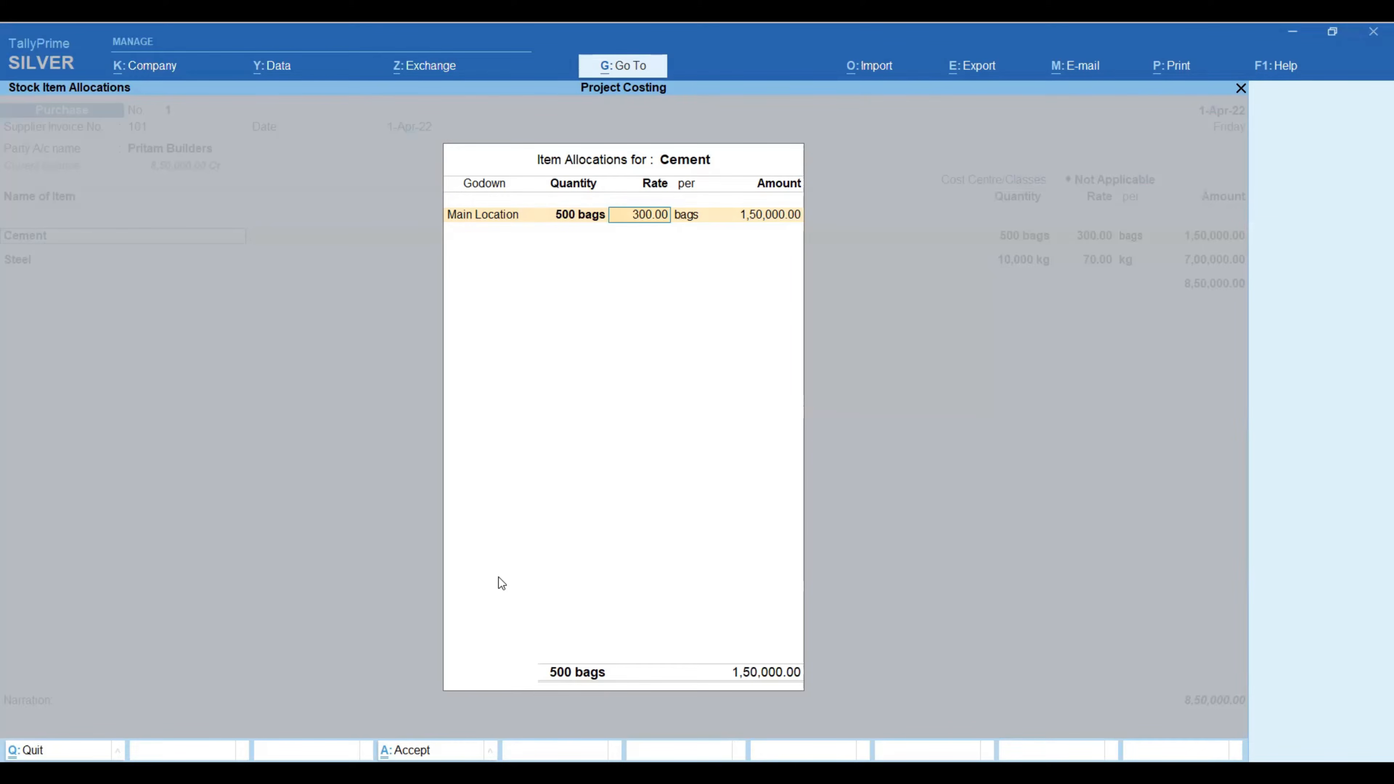
key("Return")
key("Return")
key("Return")
key("Return")
key("Return")
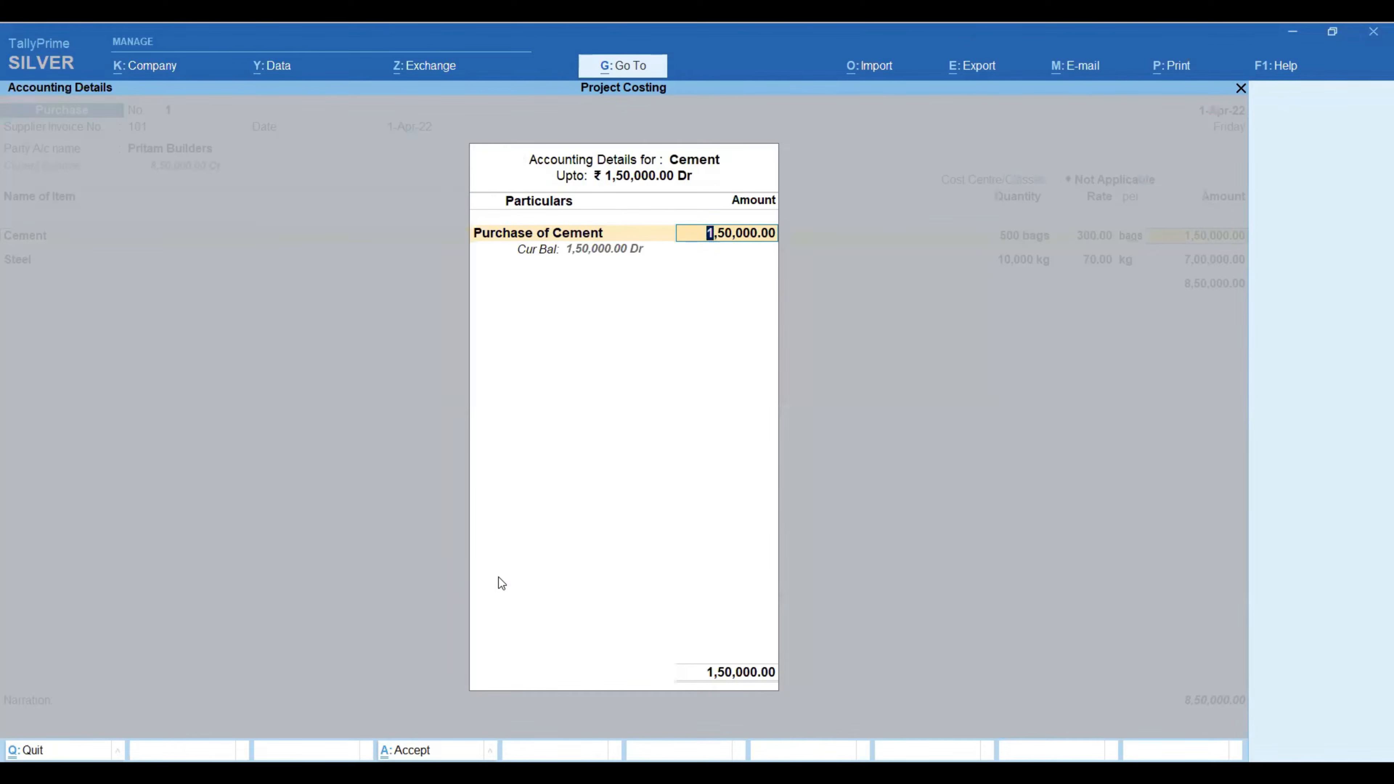
key("Return")
key("Return")
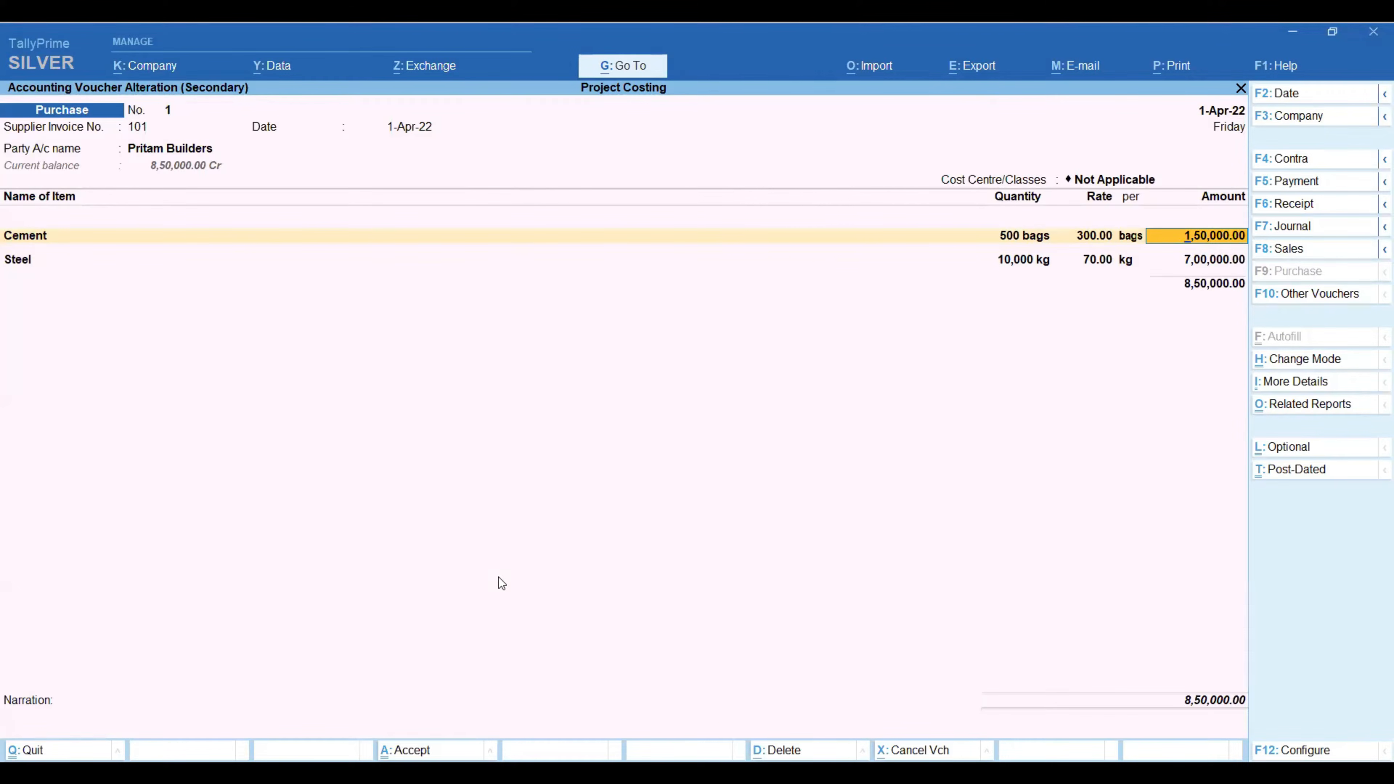
- Go back to the voucher's party account and step through the receipt and party details to the cost centre class
key("BackSpace")
key("BackSpace")
key("BackSpace")
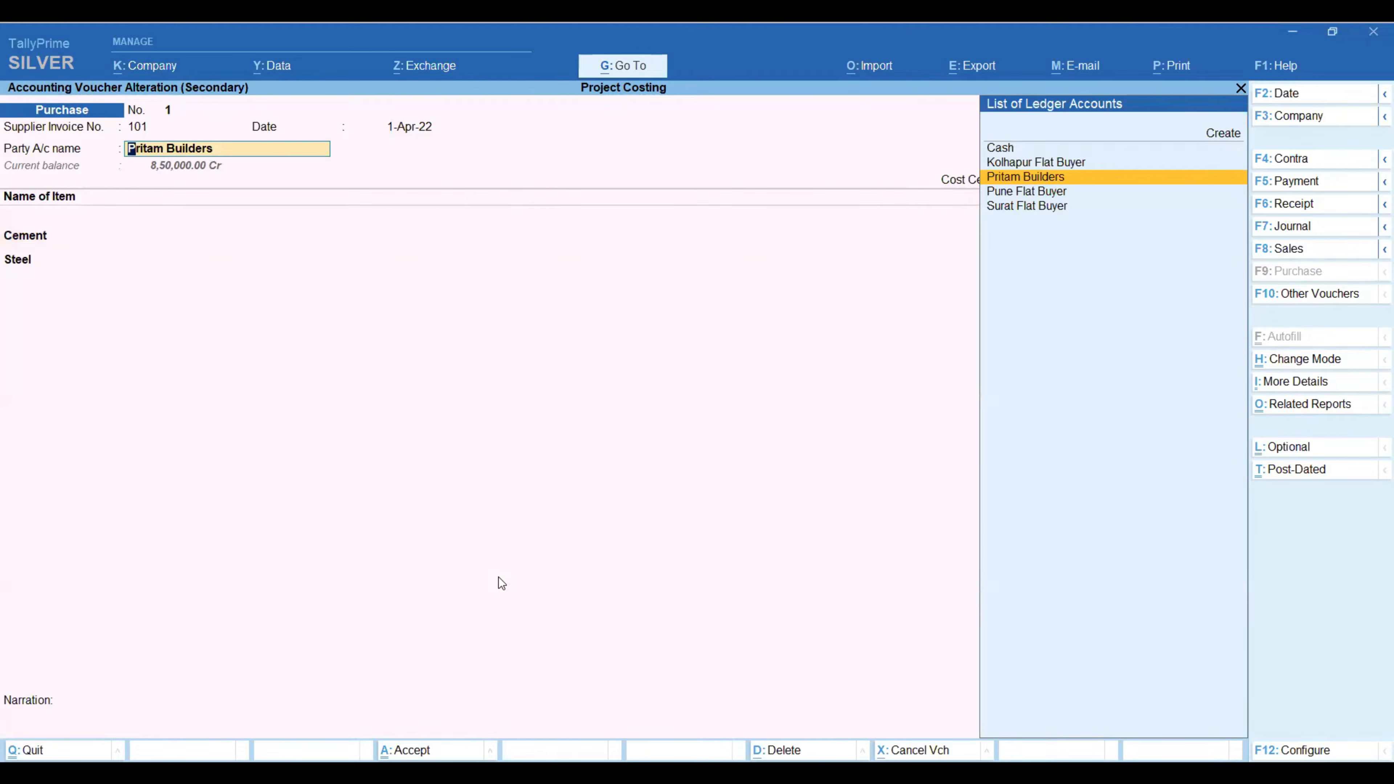
key("Return")
key("Return")
key("Return")
key("Return")
key("Return")
key("Return")
key("Return")
key("Return")
key("Return")
key("Return")
key("Return")
key("Return")
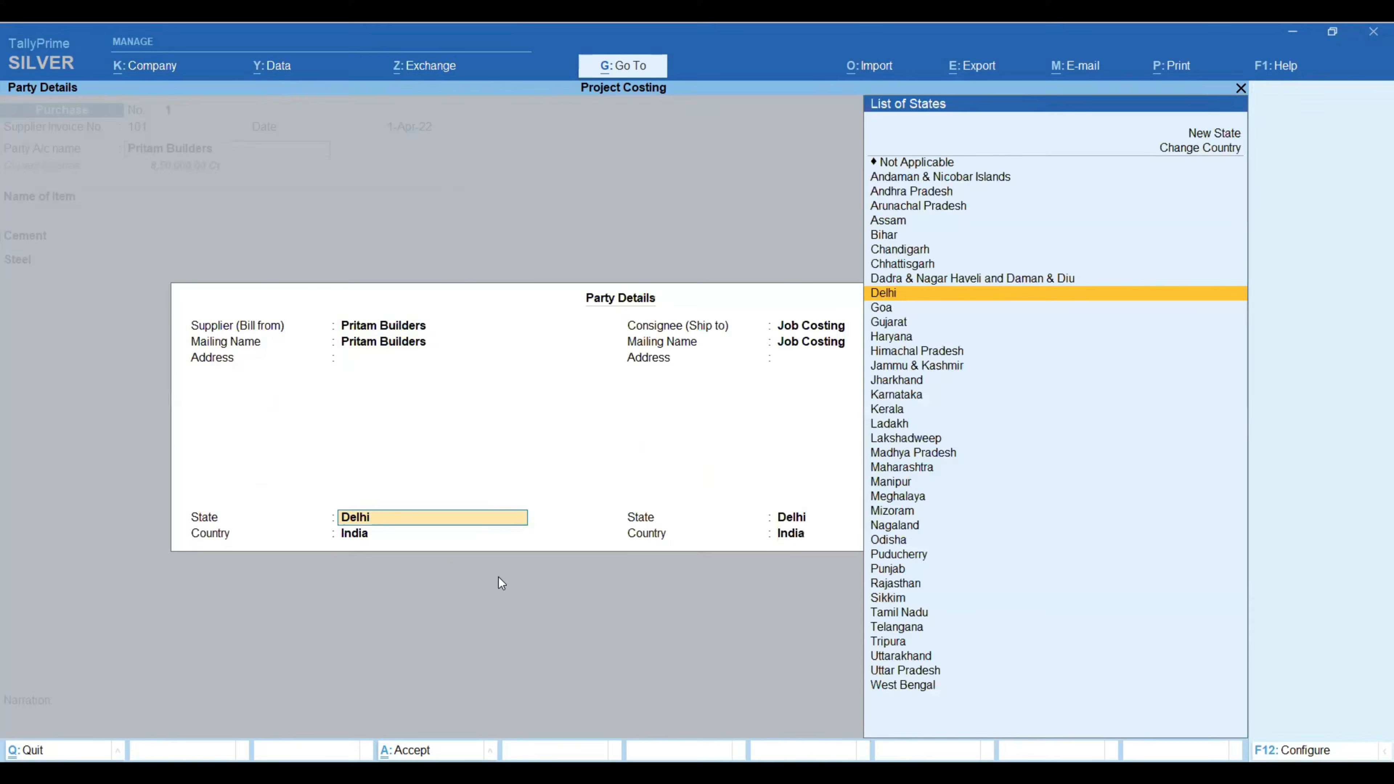
key("Return")
key("Return")
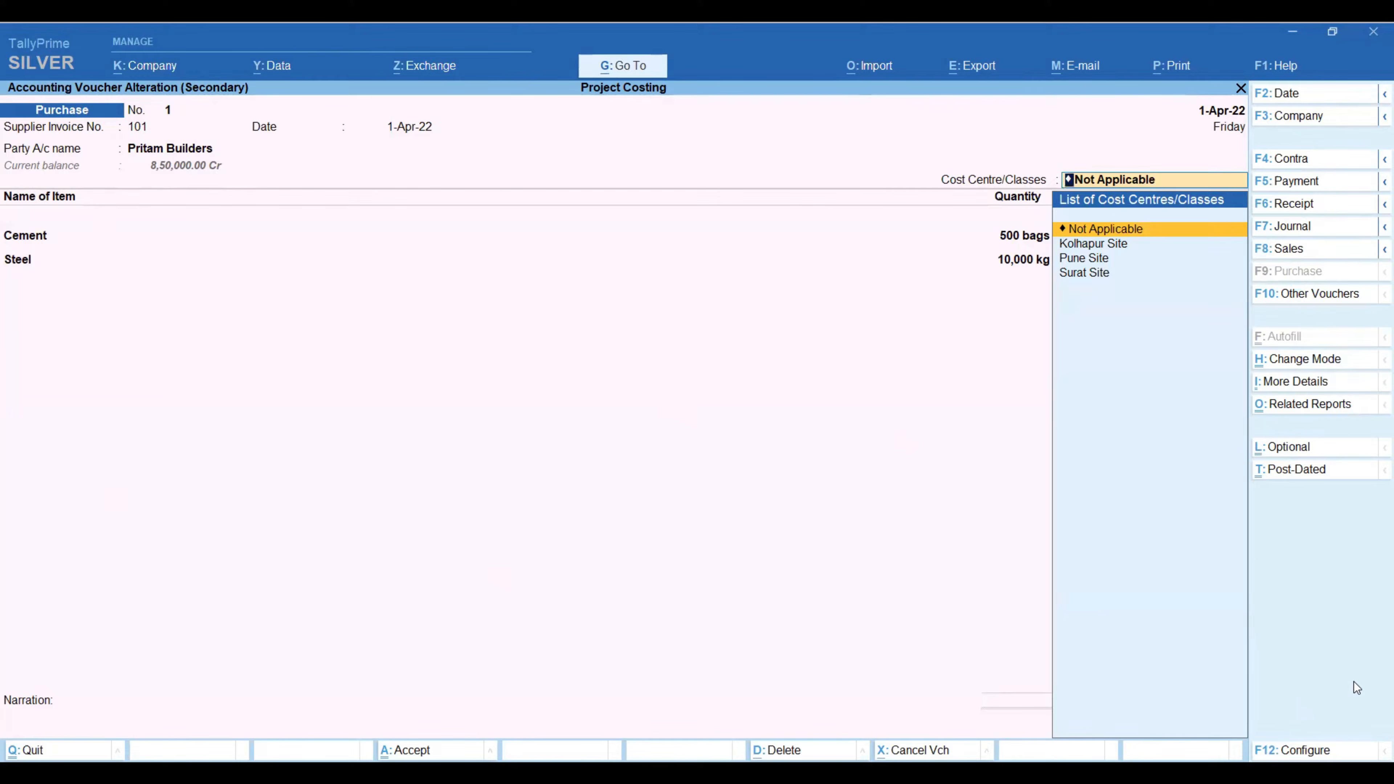
- Set Select common Ledger Account for Item Allocation to No in the voucher configuration and save it
left_click(1287, 754)
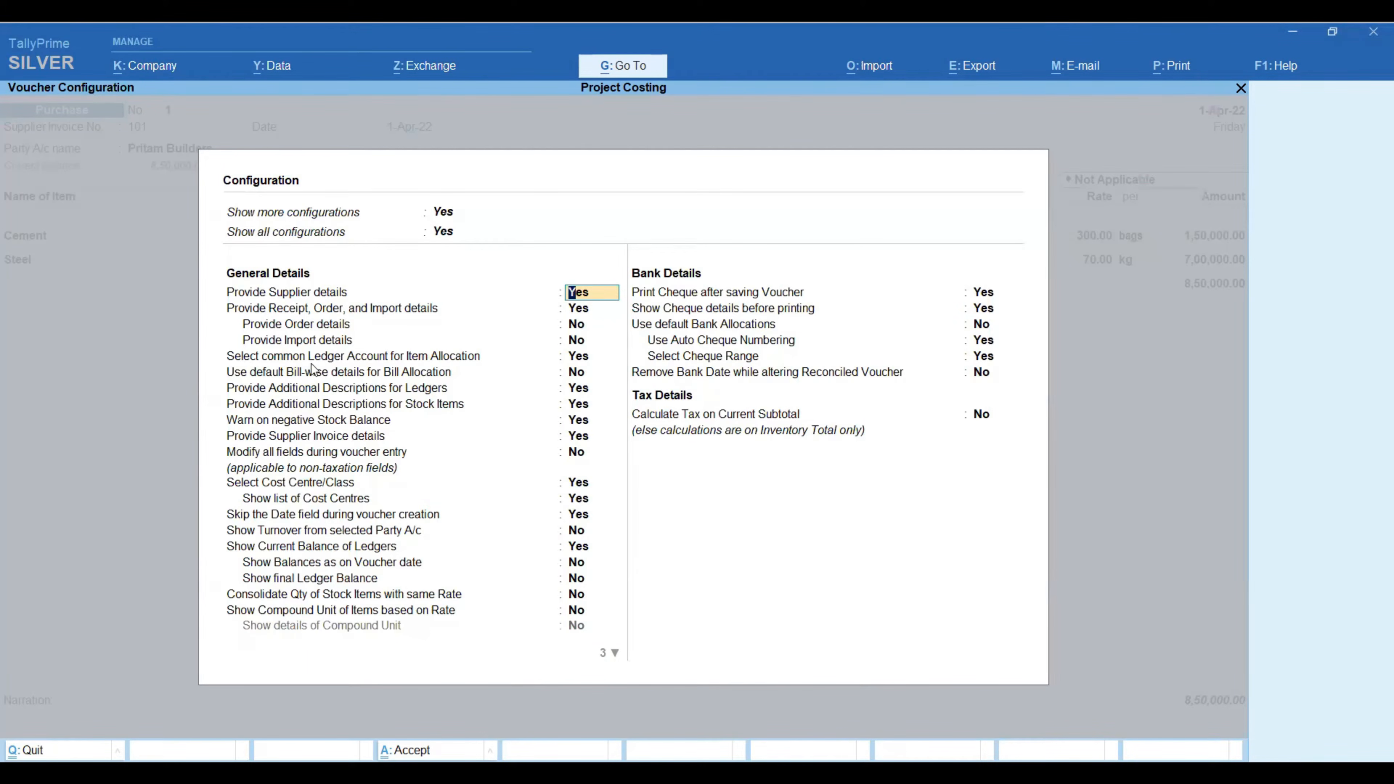
left_click(574, 358)
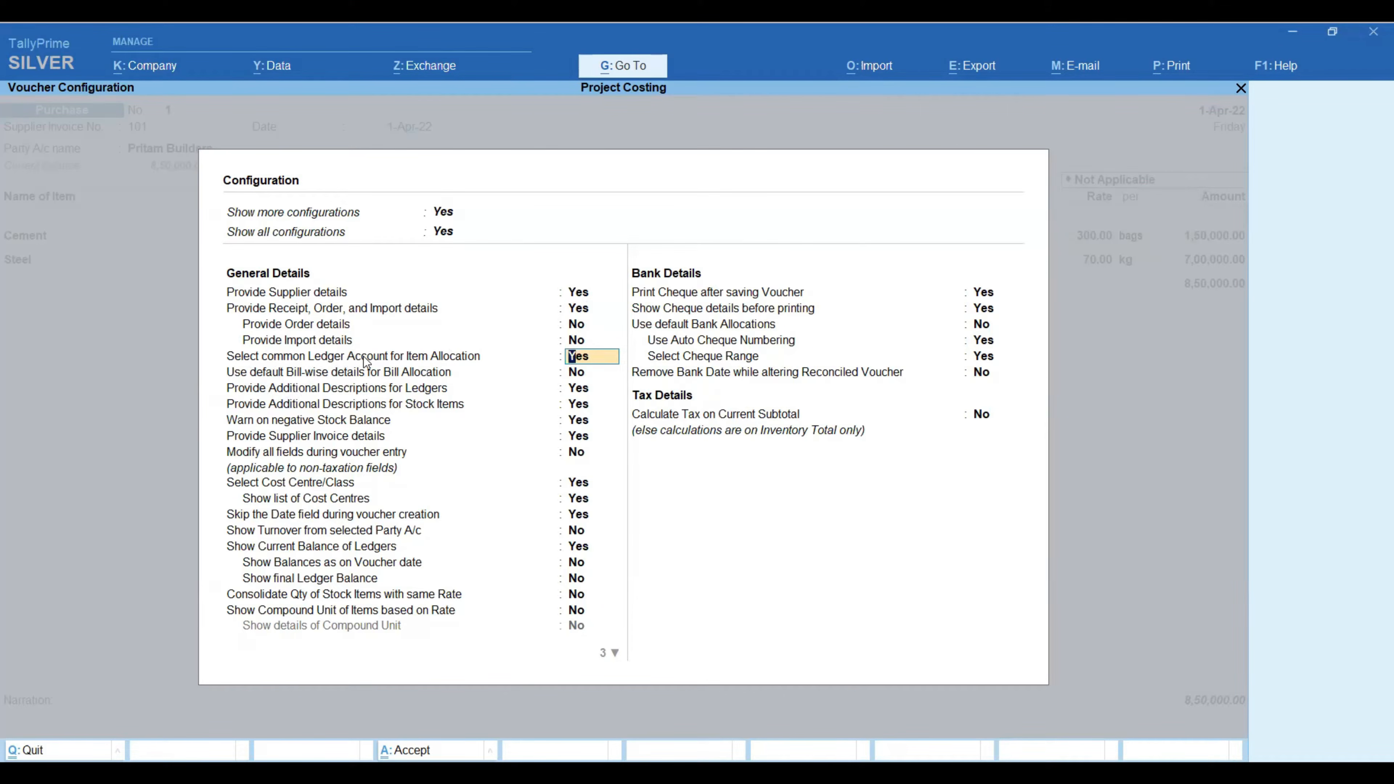
type("n")
key("Return")
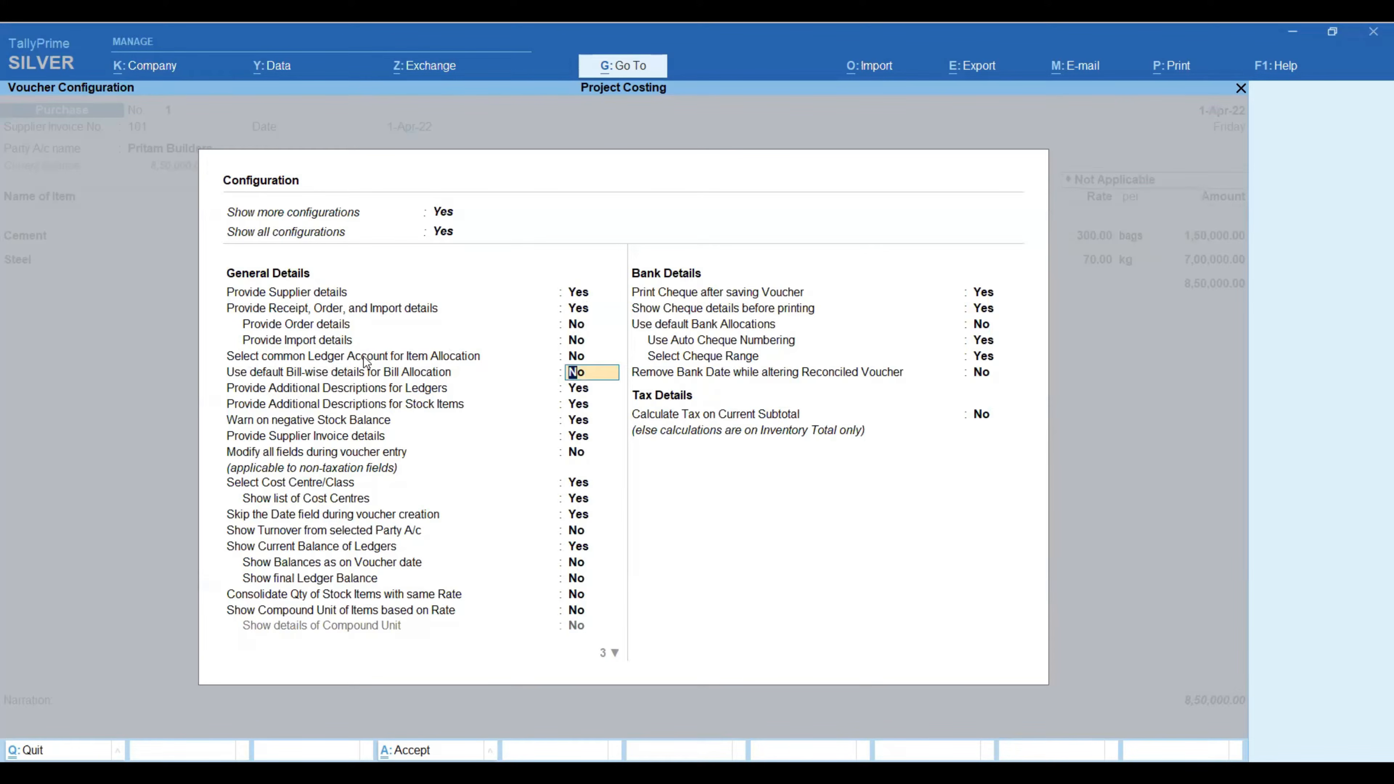
key("ctrl+a")
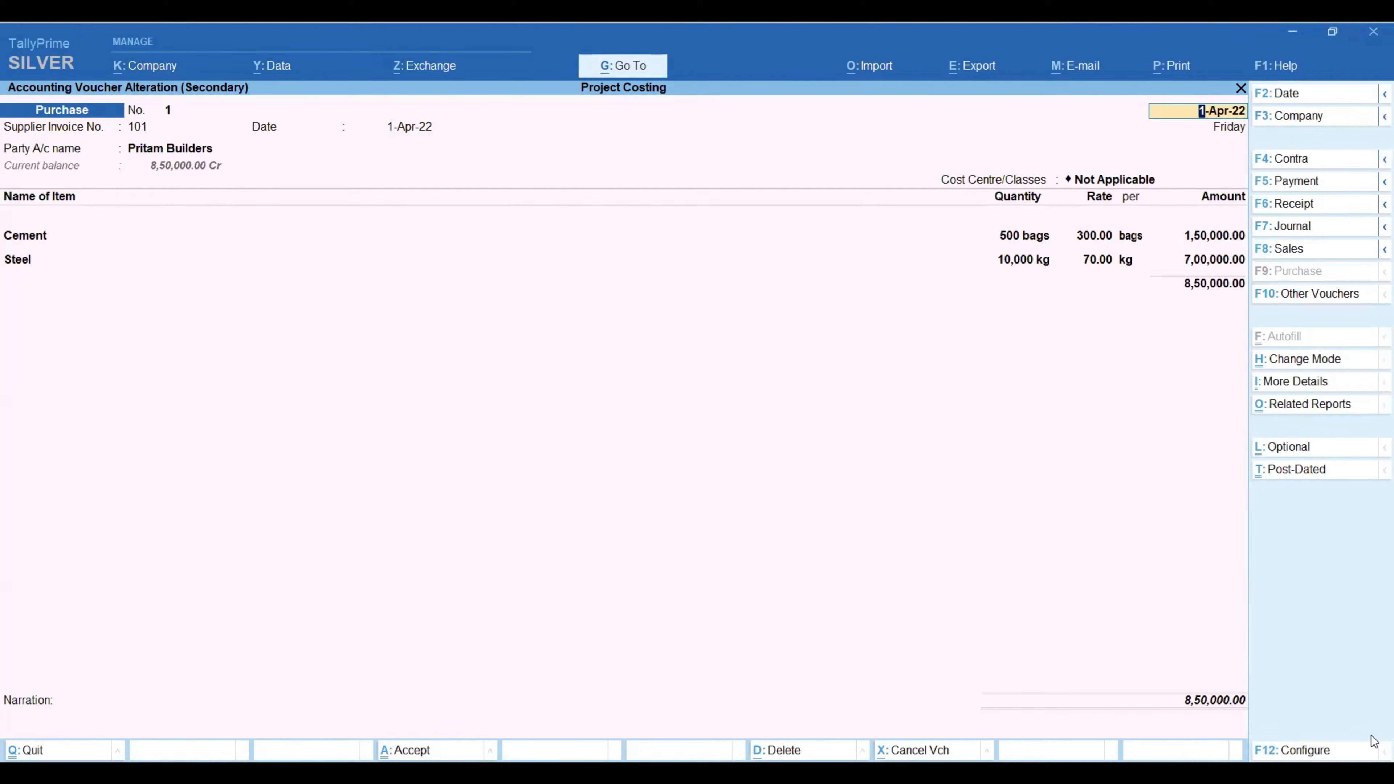
- Recheck the common ledger account option for item allocation in the voucher configuration and accept the configuration
left_click(1301, 750)
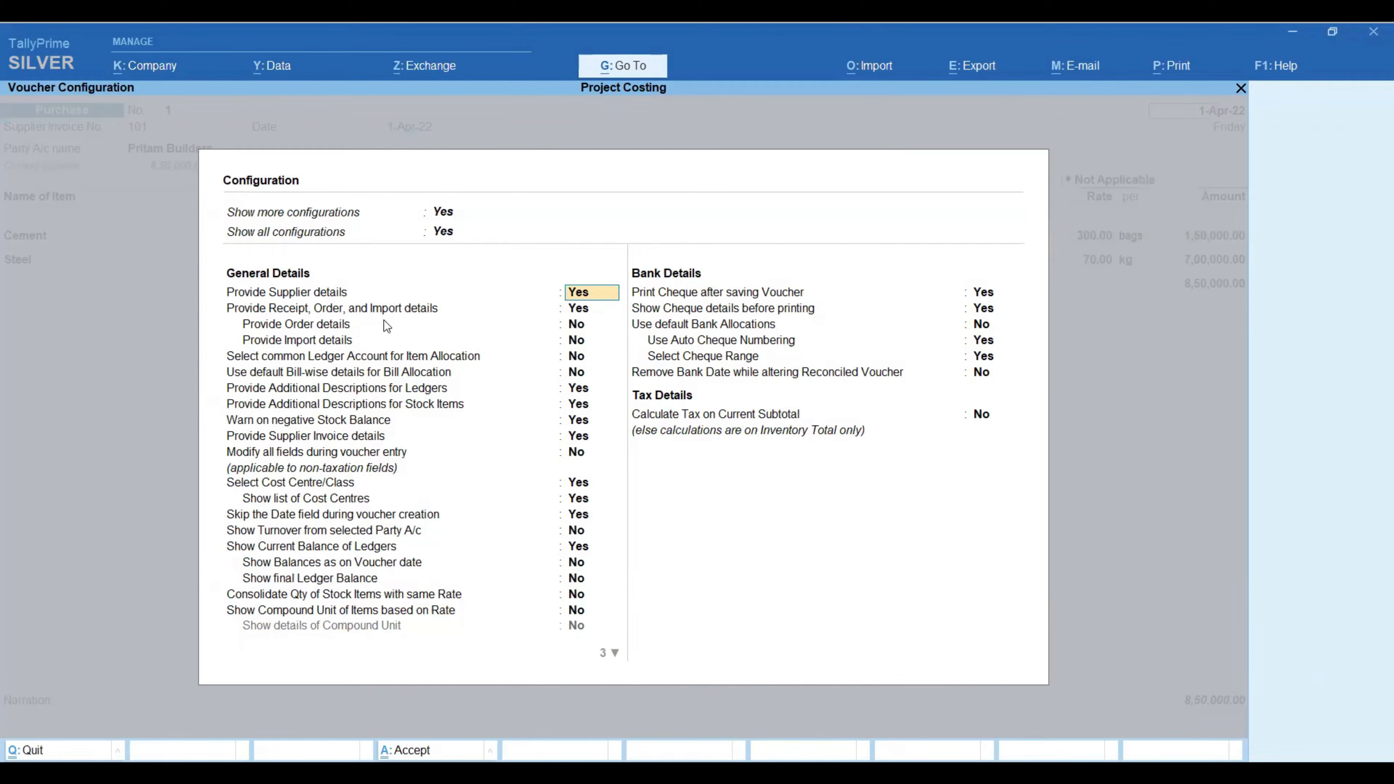
left_click(576, 357)
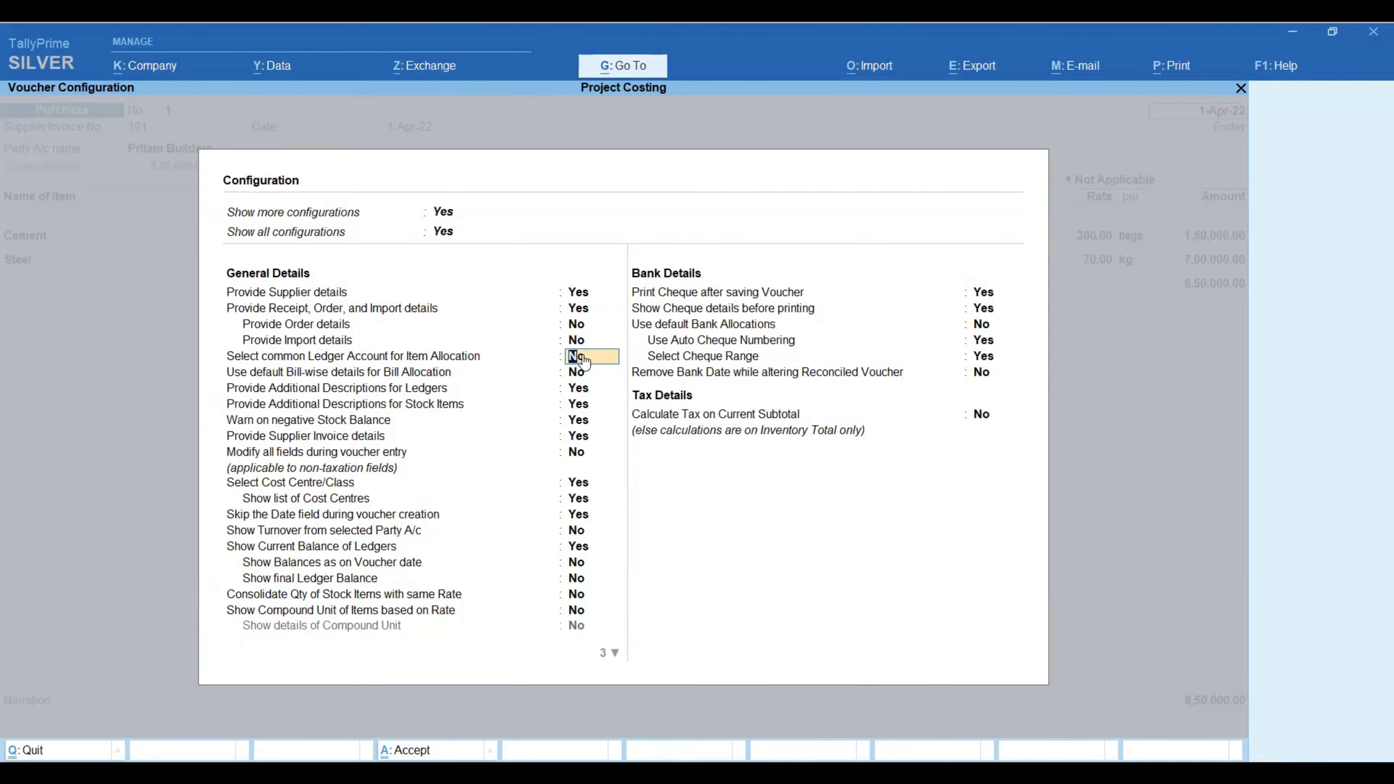
key("ctrl+a")
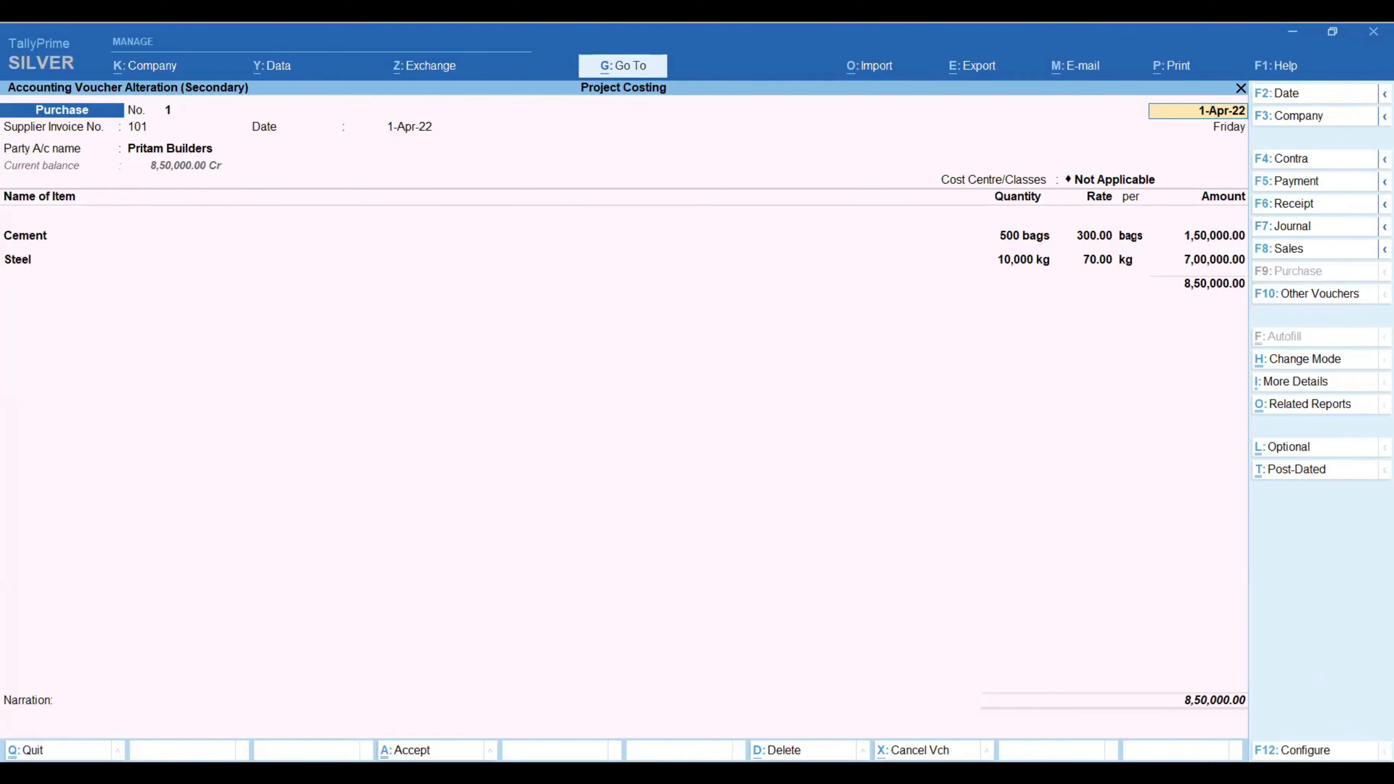
- Go through the voucher's date, supplier invoice and party fields, and accept the receipt and party details
key("Return")
key("Return")
key("Return")
key("Return")
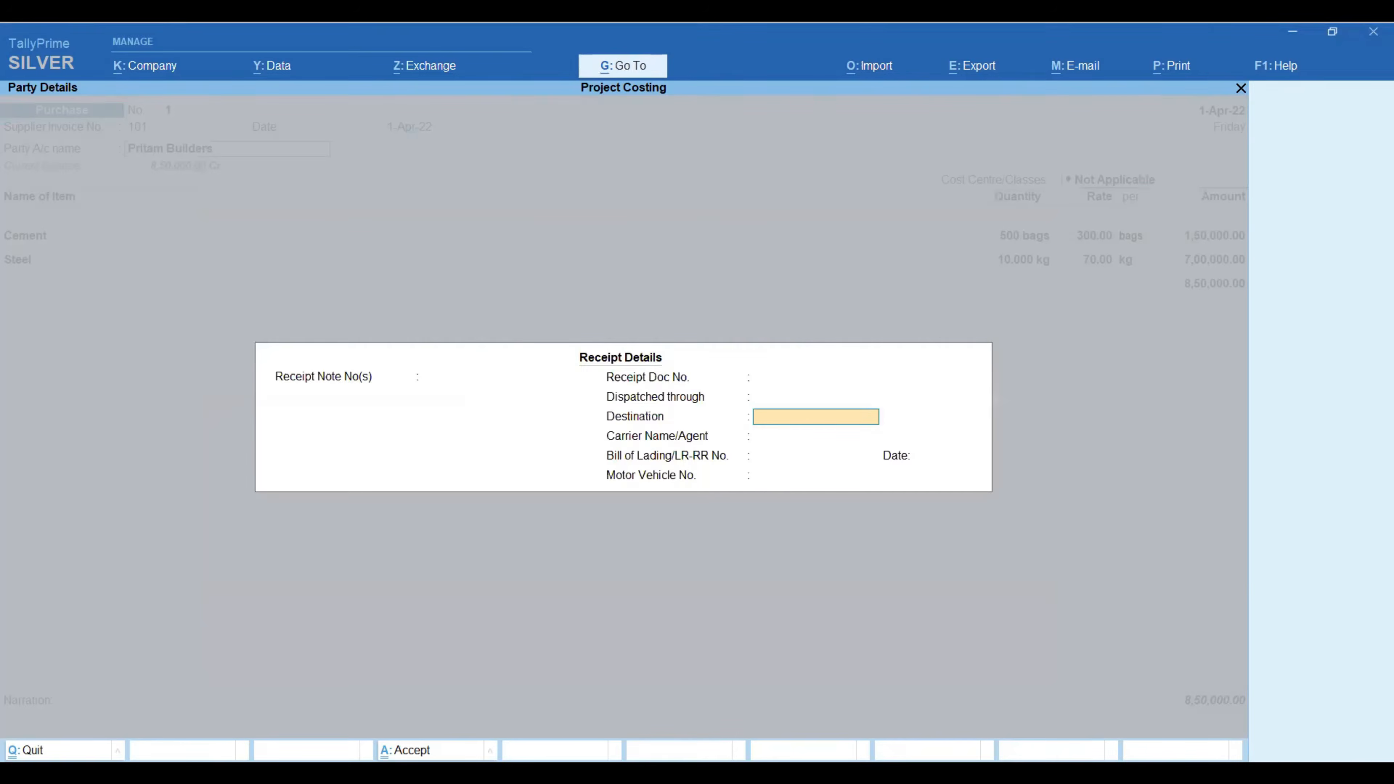
key("ctrl+a")
key("ctrl+a")
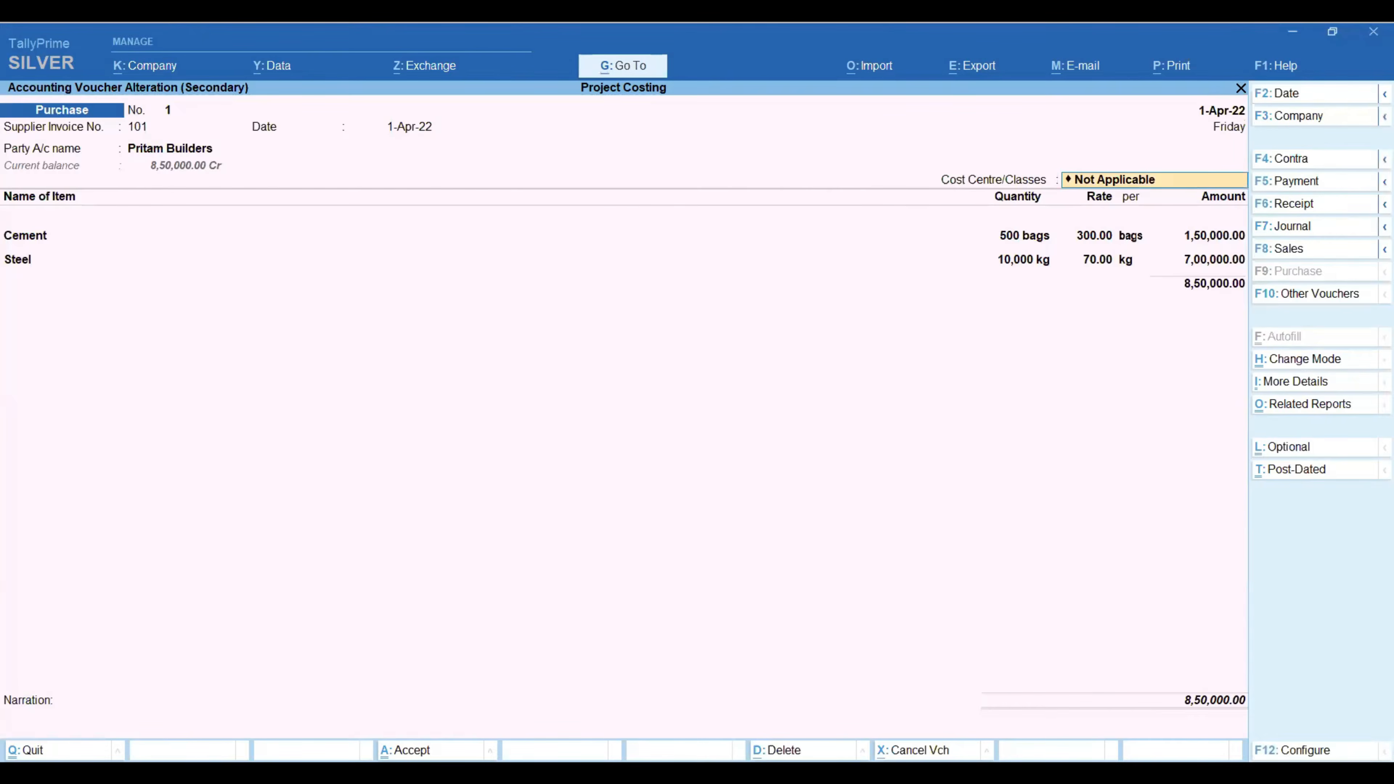
- Keep the cost centre class Not Applicable and accept Cement's Main Location allocation, continuing to its accounting details
key("Return")
key("Return")
key("Return")
key("Return")
key("Return")
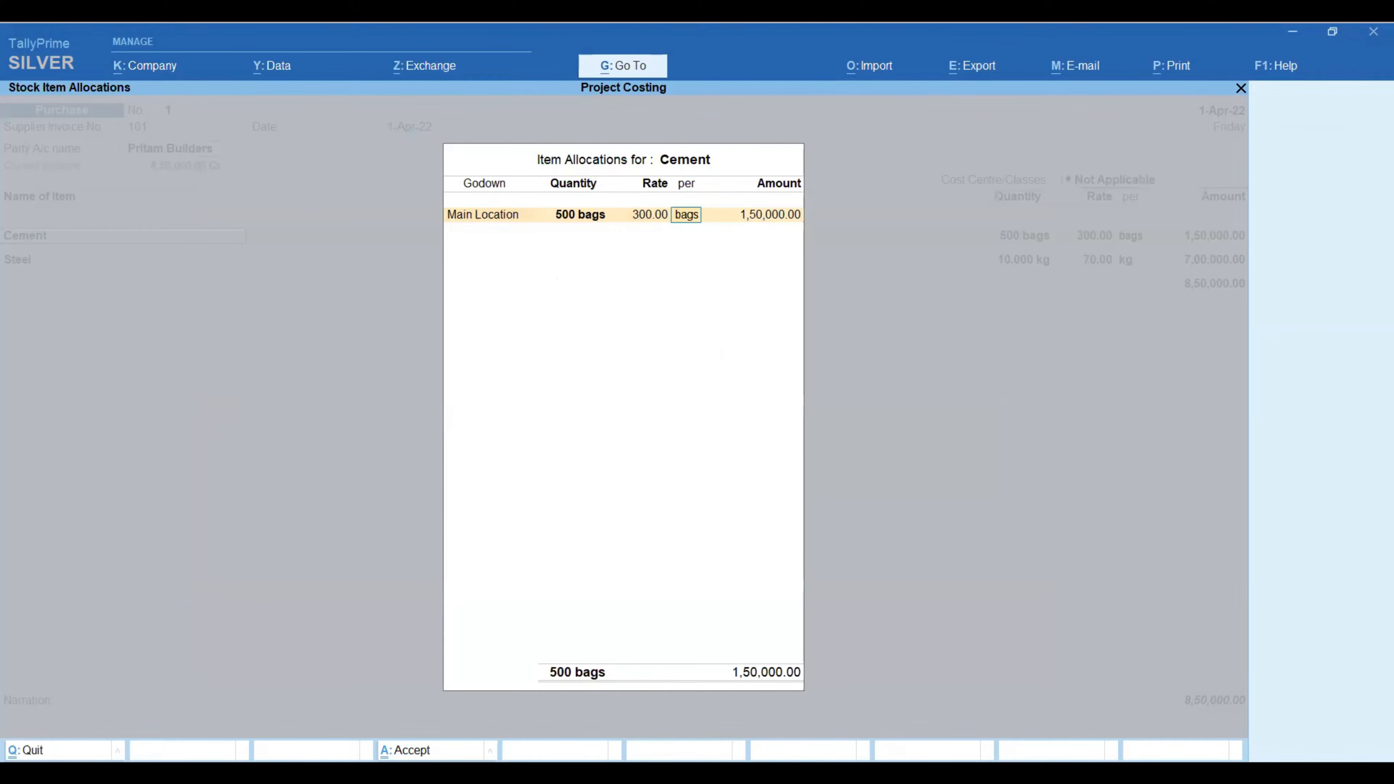
key("Return")
key("Return")
key("Return")
key("Return")
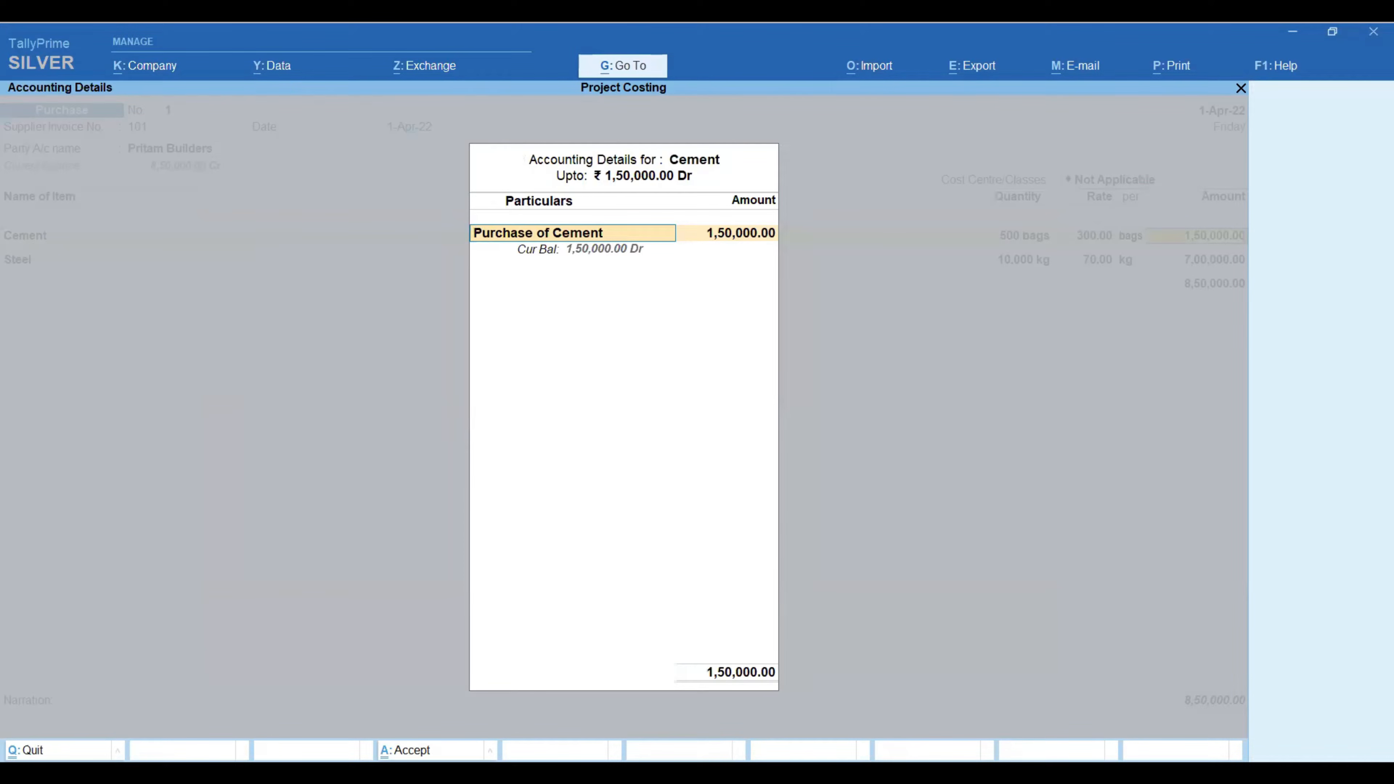
- Open the Purchase of Cement ledger from the accounting details and review its group, inventory and cost centre settings
key("ctrl+Return")
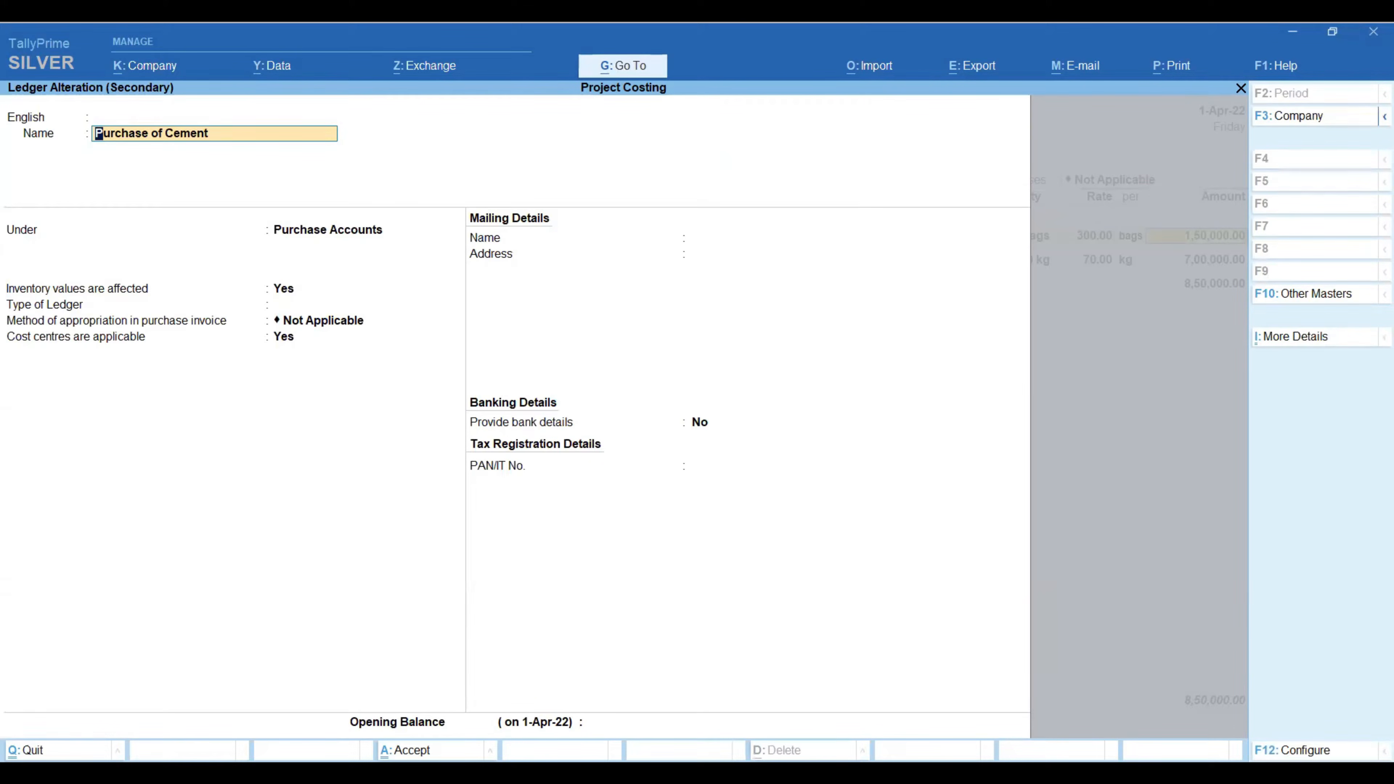
key("Return")
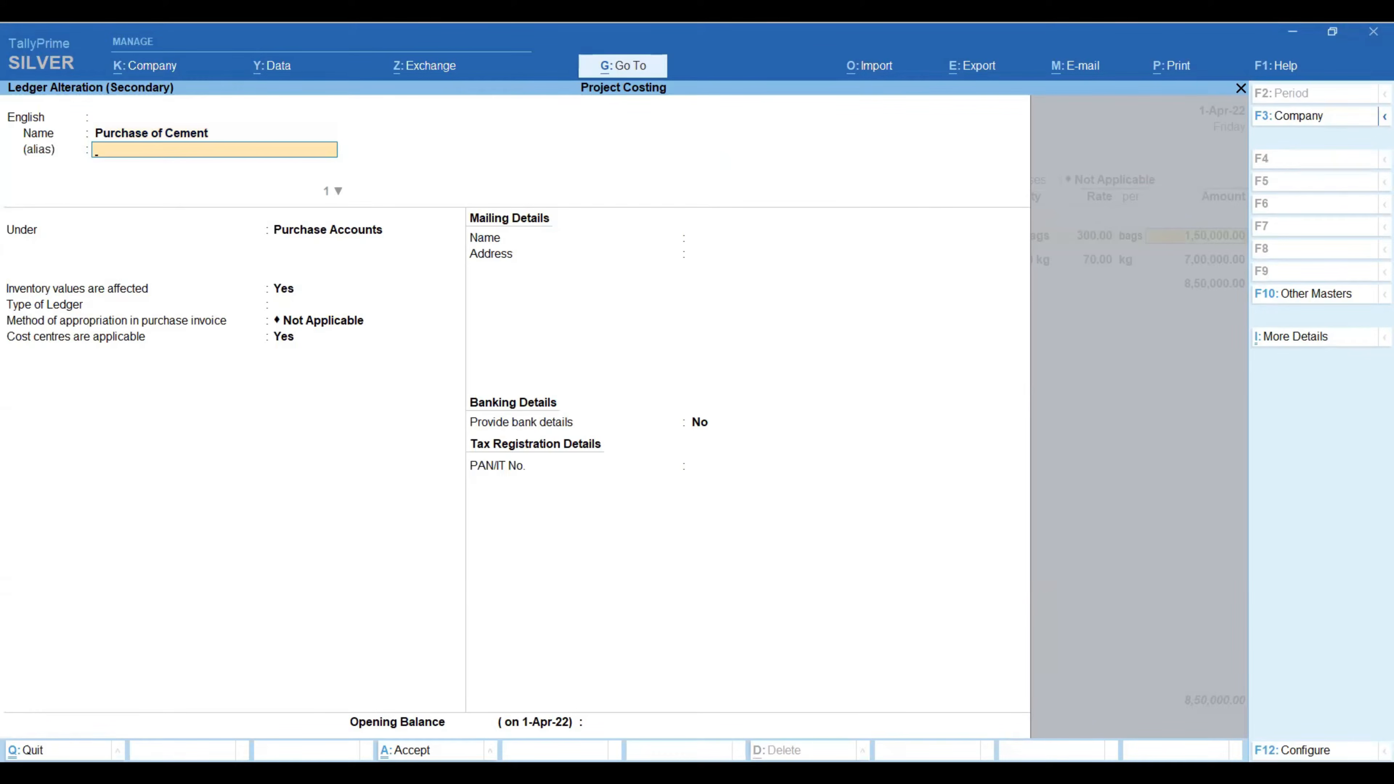
key("Return")
key("Return")
key("Return")
key("Return")
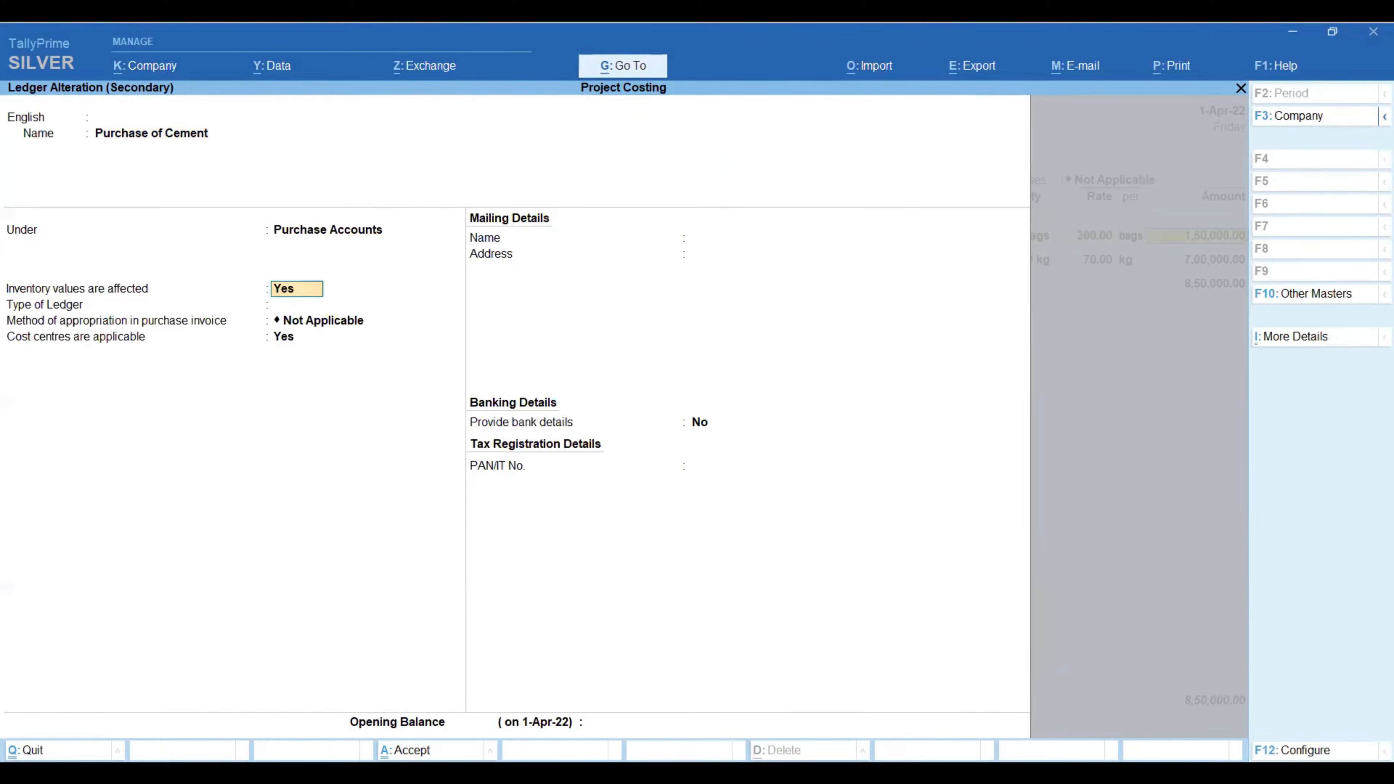
key("Return")
key("Return")
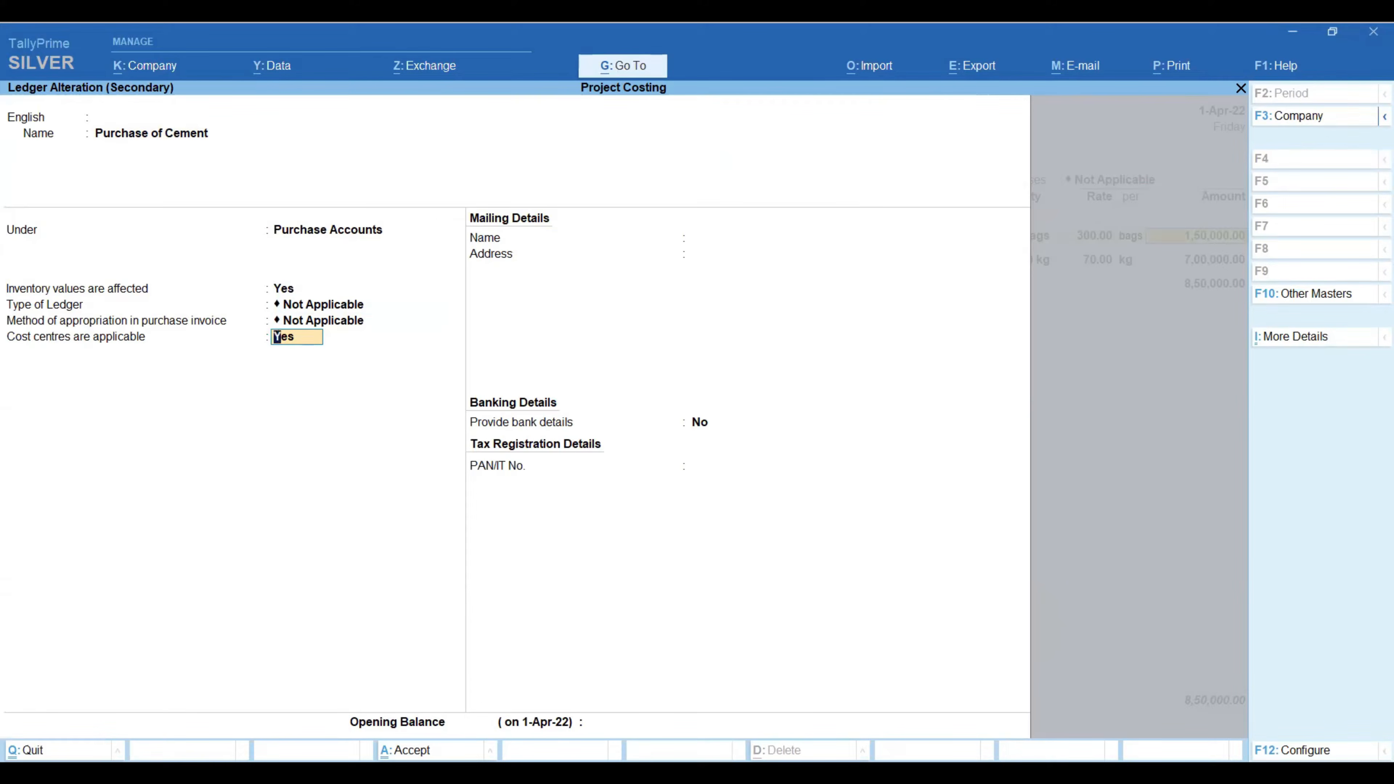
- Open the ledger configuration and check the Apply Cost Centres for Ledgers option
key("F12")
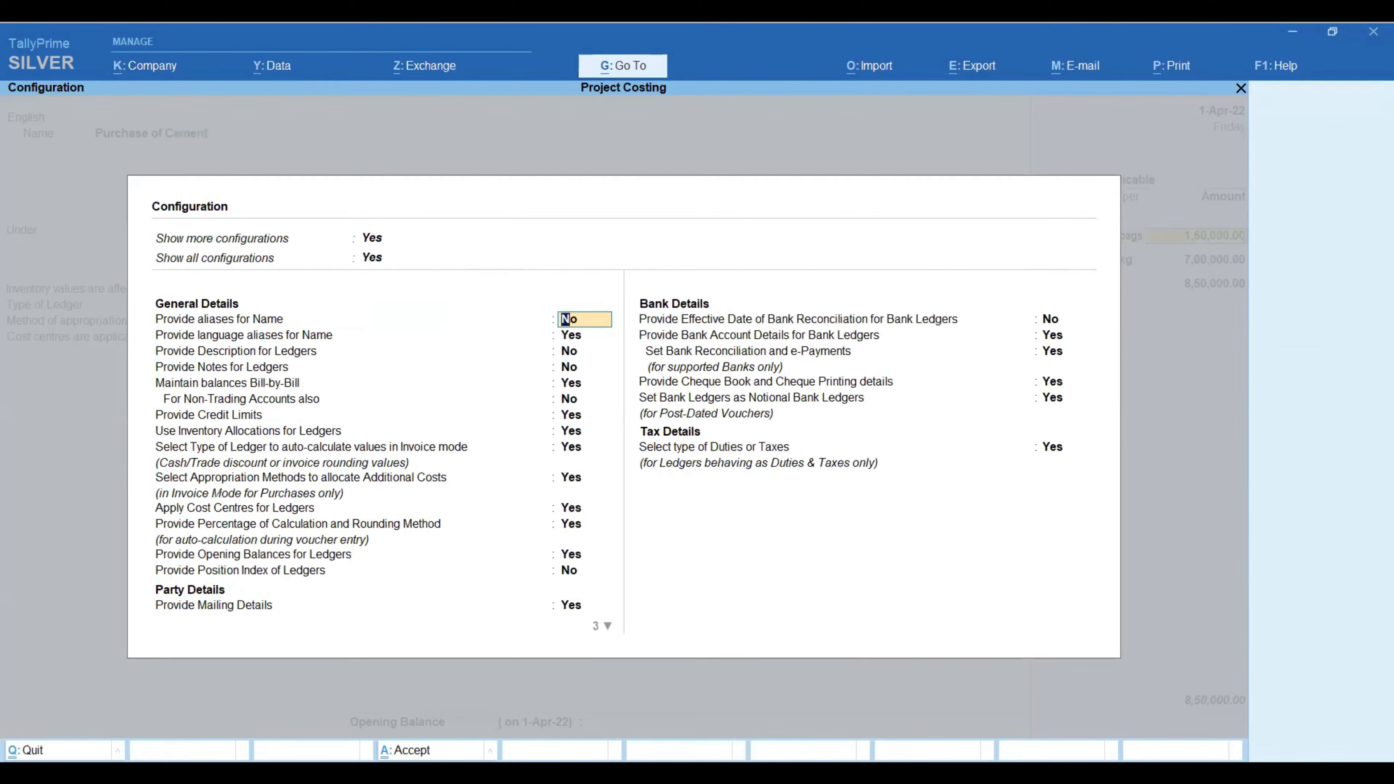
key("Down")
key("Down")
key("Down")
key("Down")
key("Down")
key("Down")
key("Down")
key("Down")
key("Down")
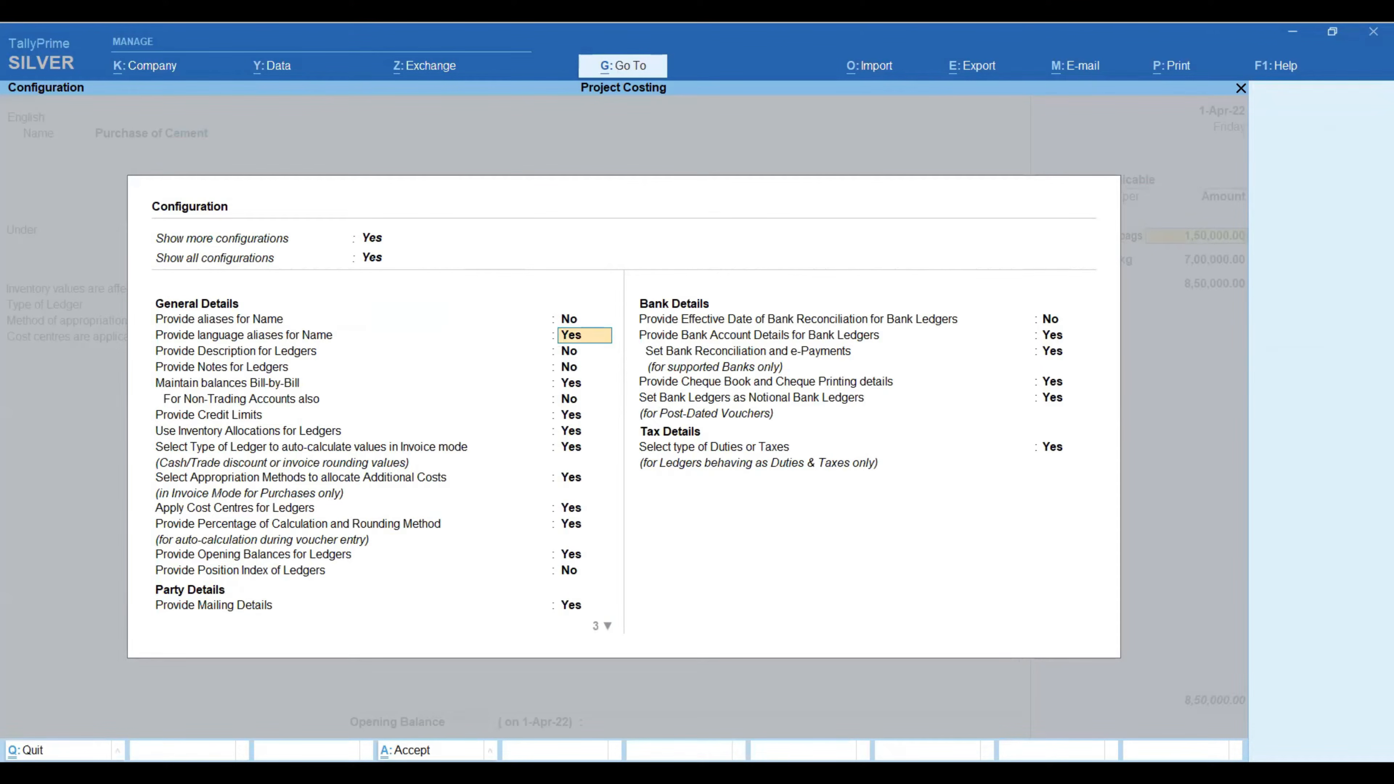
key("Down")
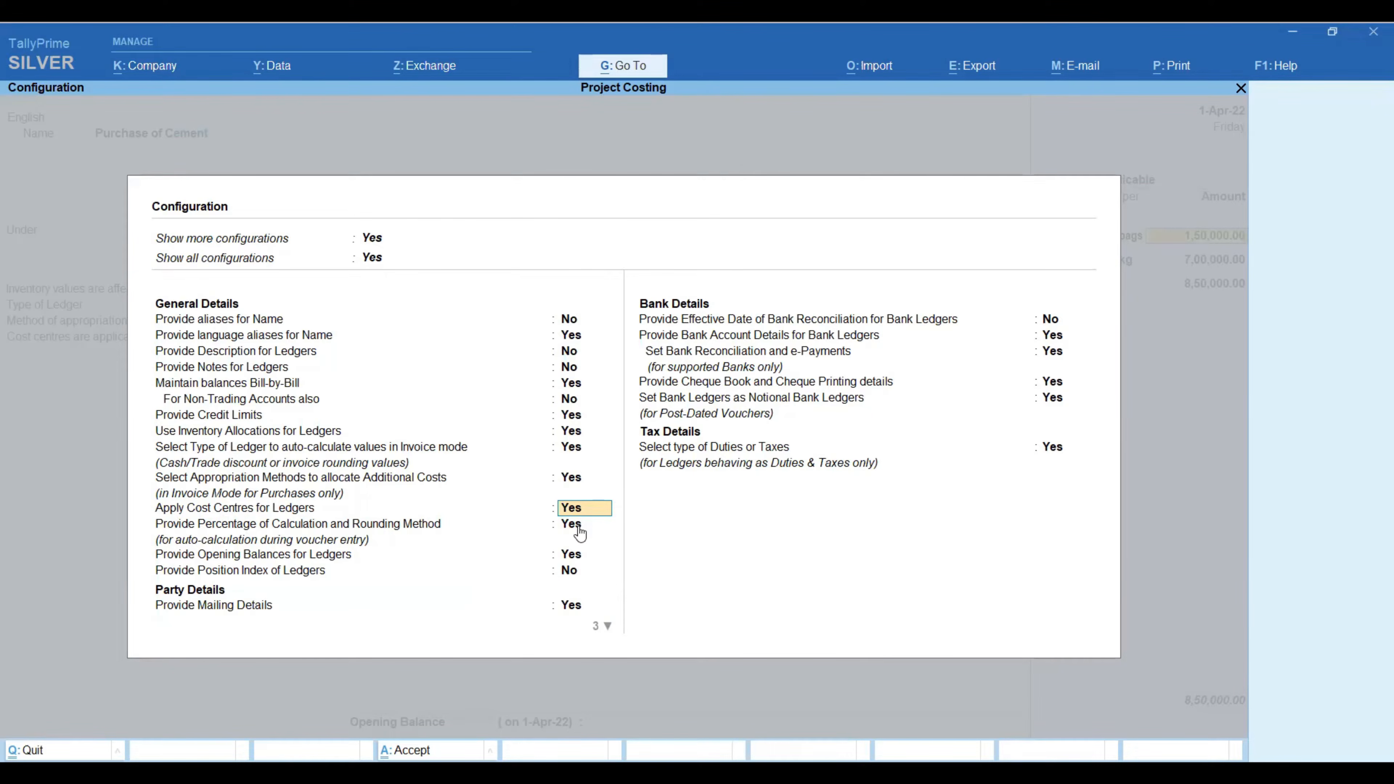
- Accept the ledger configuration and the Purchase of Cement ledger, and confirm Cement's accounting amount of 1,50,000.00
key("ctrl")
key("ctrl+a")
key("Return")
key("Return")
key("Return")
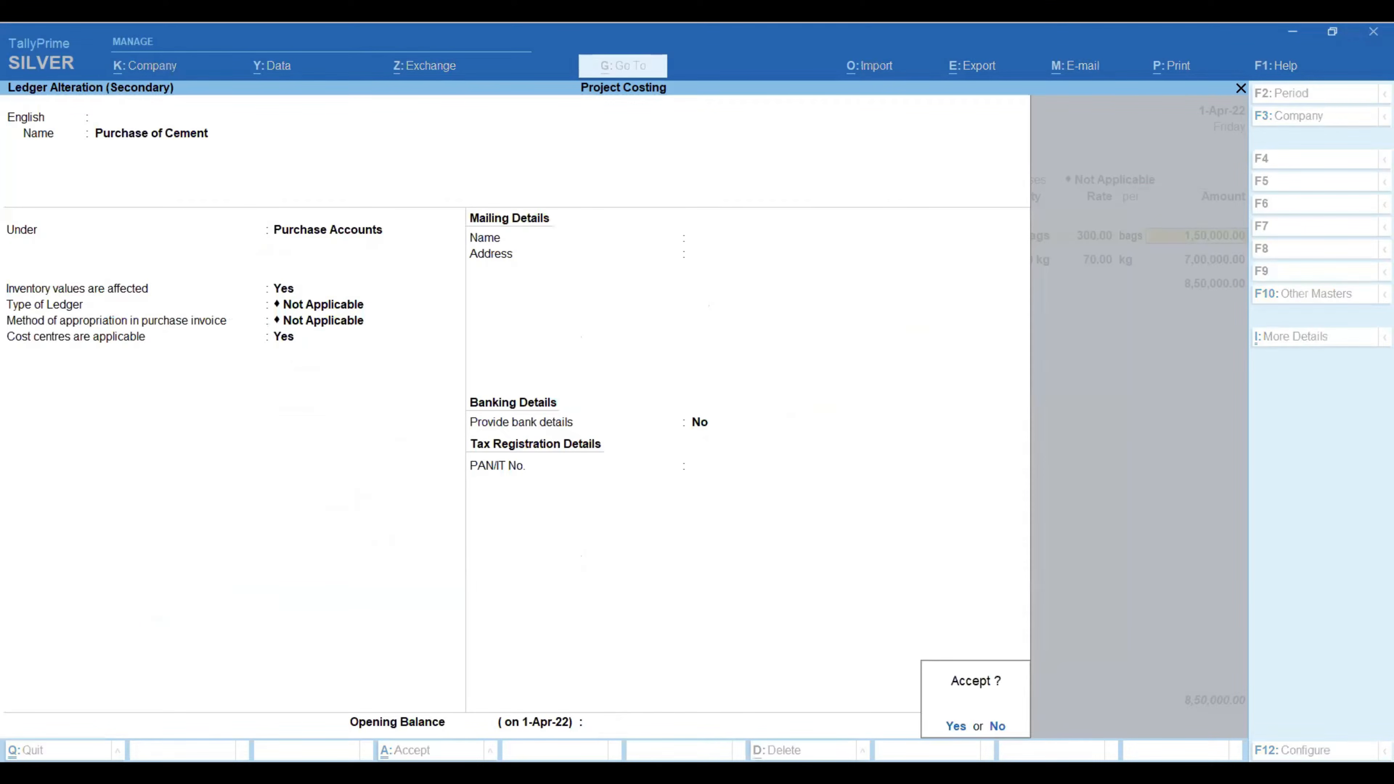
key("Return")
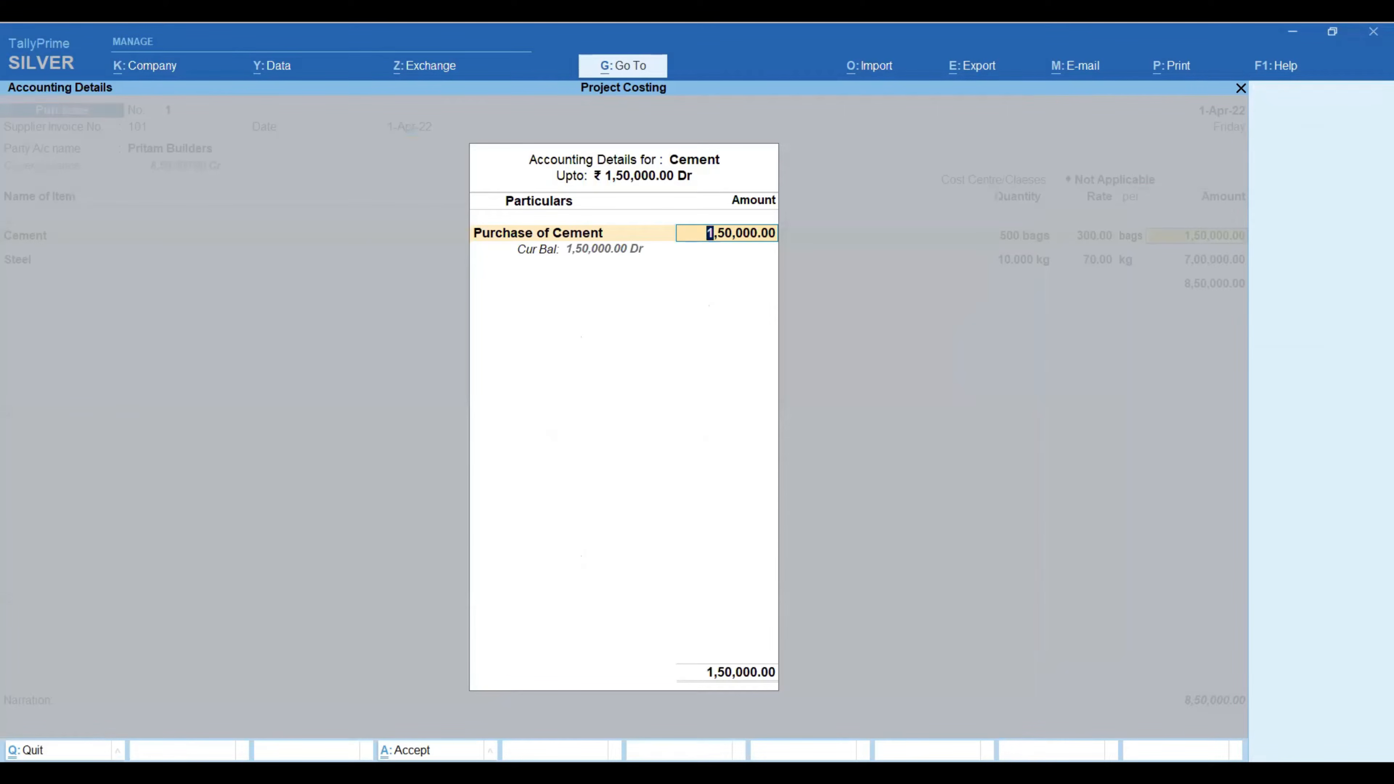
key("Return")
key("Return")
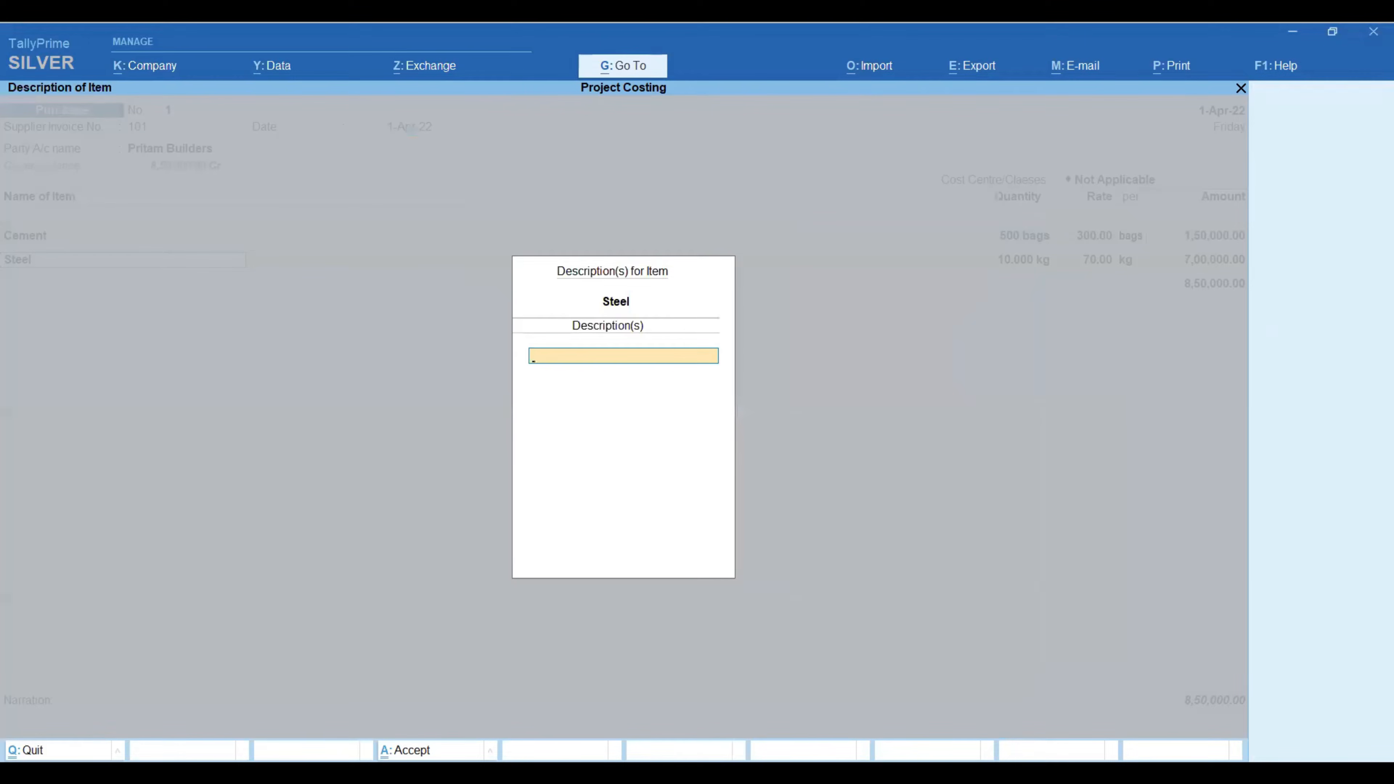
- Return from Steel's item description to the Steel item name on the voucher
key("Return")
key("Escape")
key("BackSpace")
key("Return")
key("Return")
key("Return")
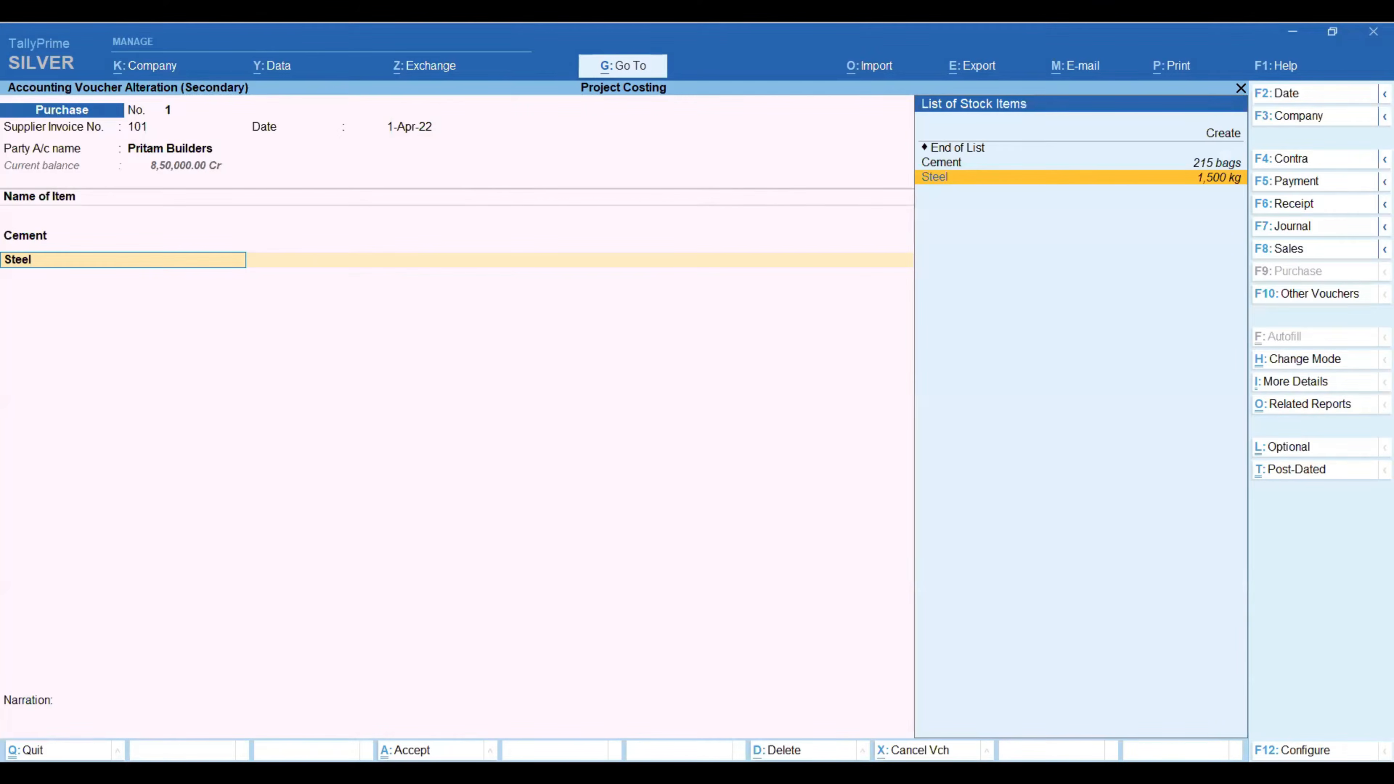
- Open the Steel stock item, review its group, category, unit and additional details, and accept it
key("ctrl+Return")
key("Return")
key("Return")
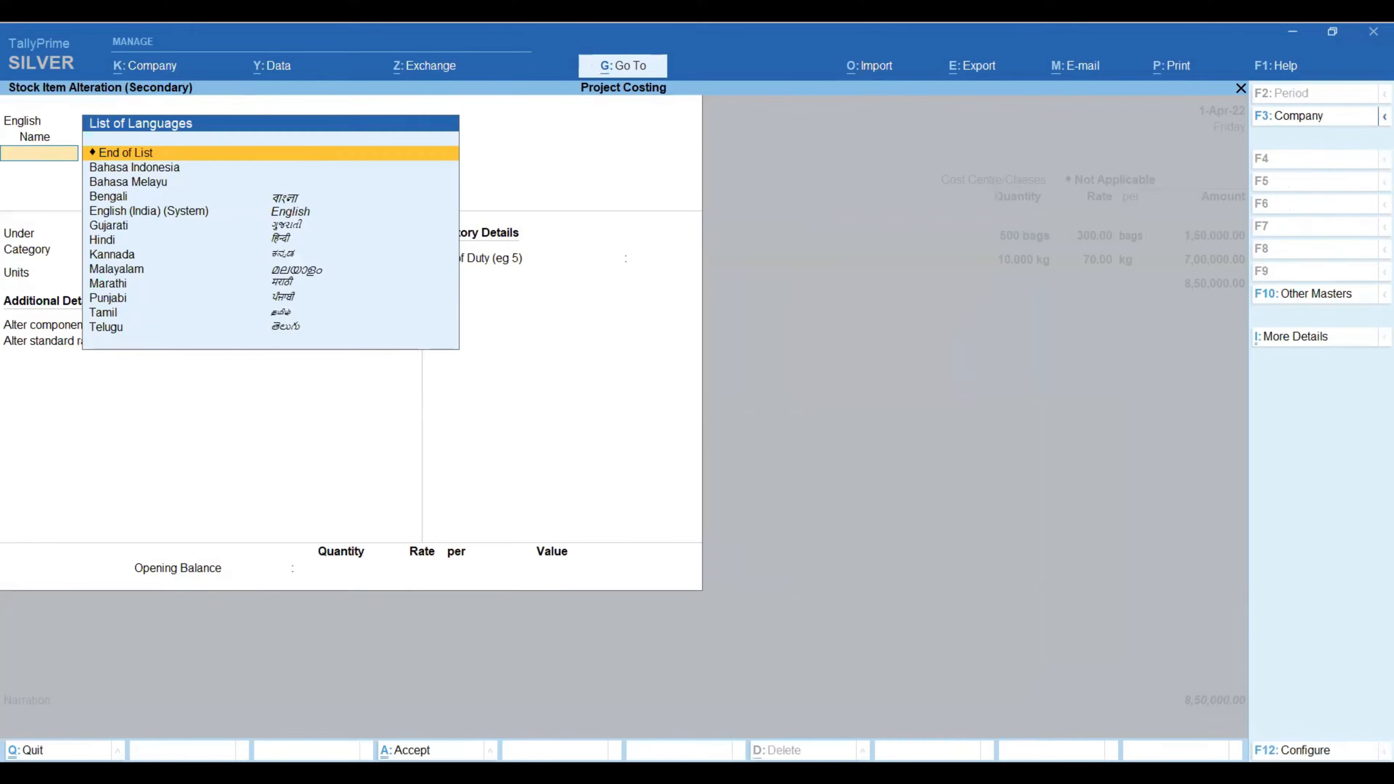
key("Return")
key("Return")
key("Return")
key("Return")
key("Return")
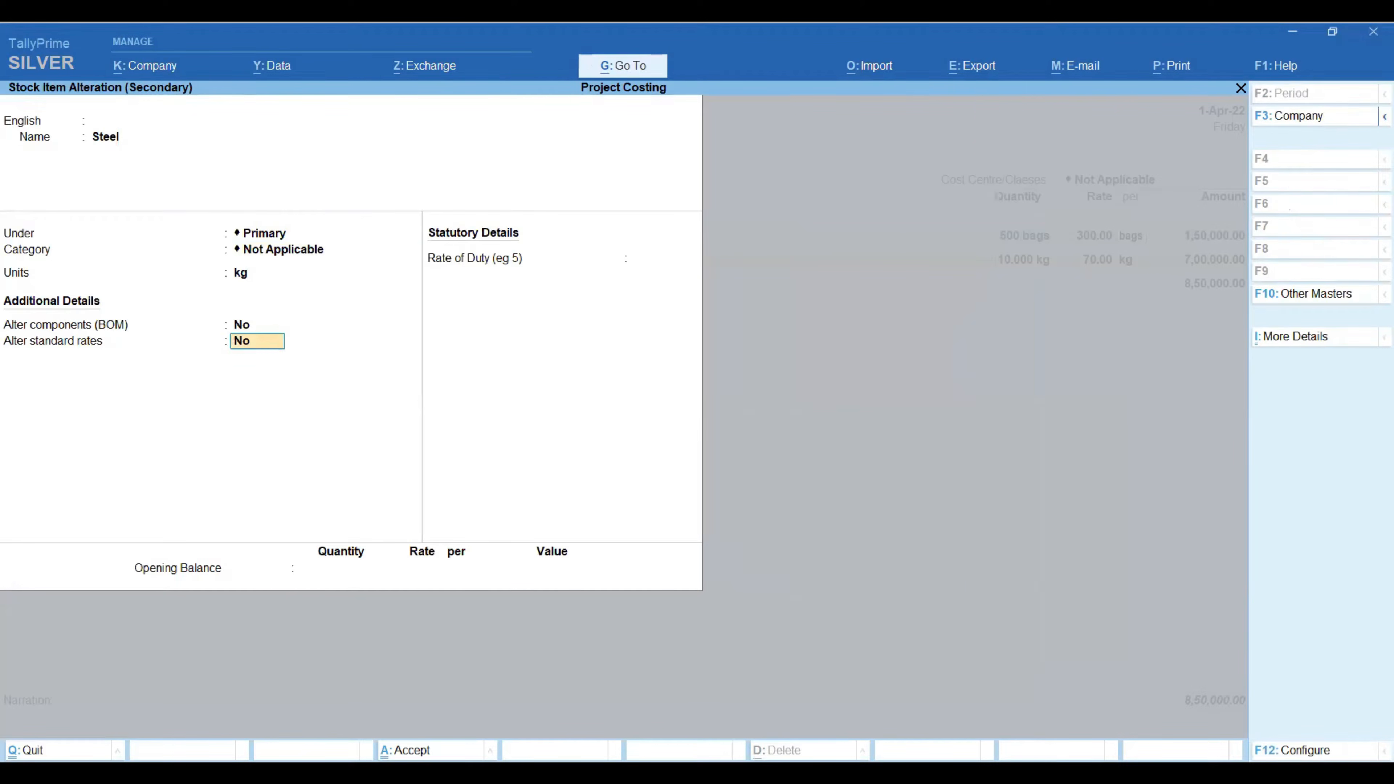
key("Return")
key("Return")
key("Return")
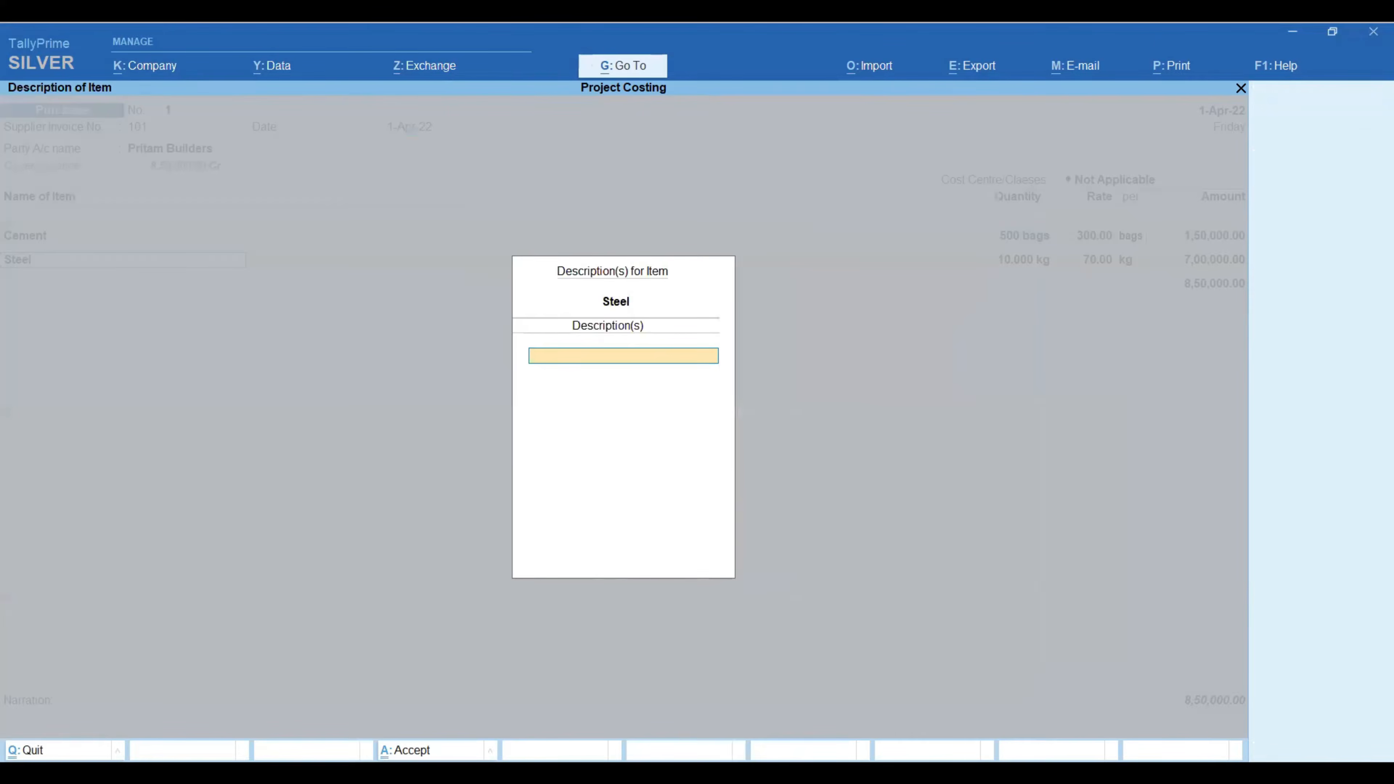
- Leave Steel's description blank and accept its Main Location allocation of 10,000 kg at 70.00 per kg
key("Return")
key("Return")
key("Return")
key("Return")
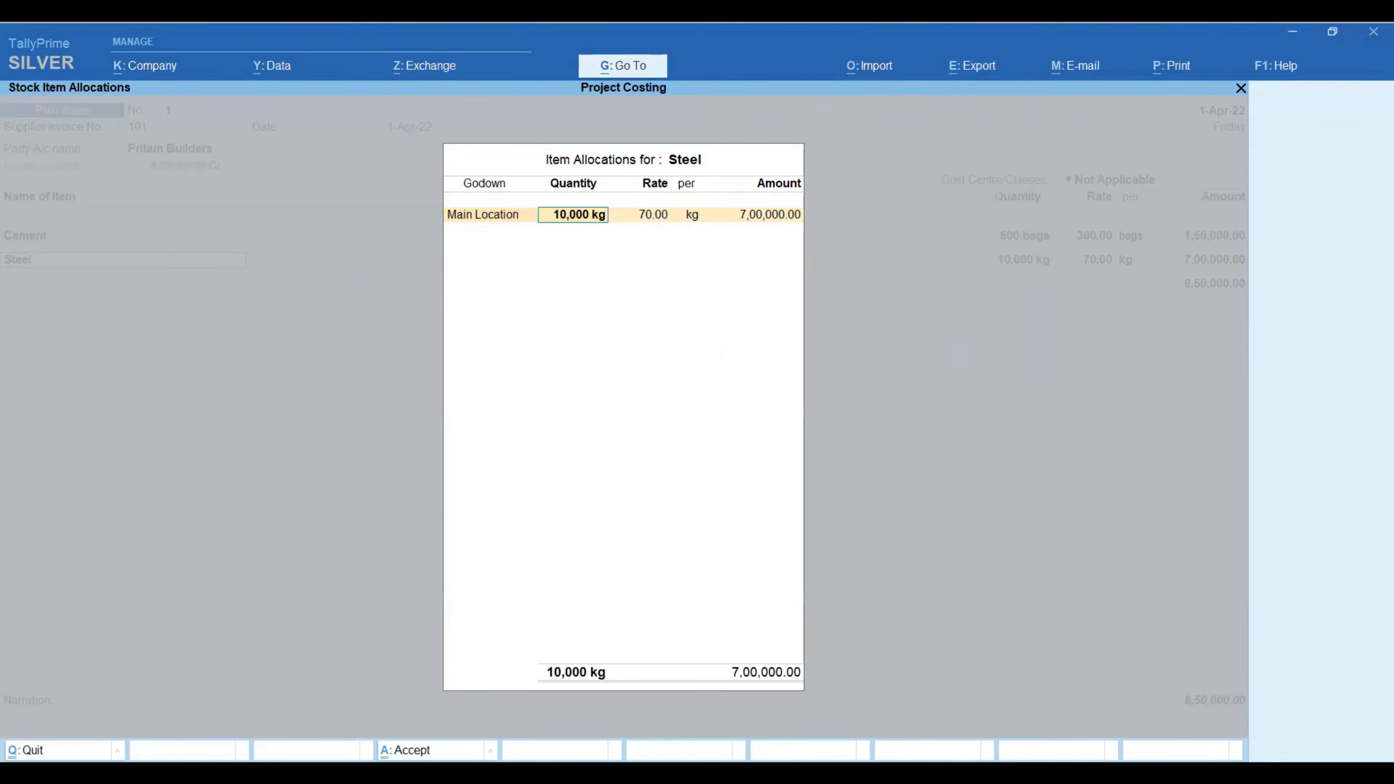
key("Return")
key("Return")
key("Return")
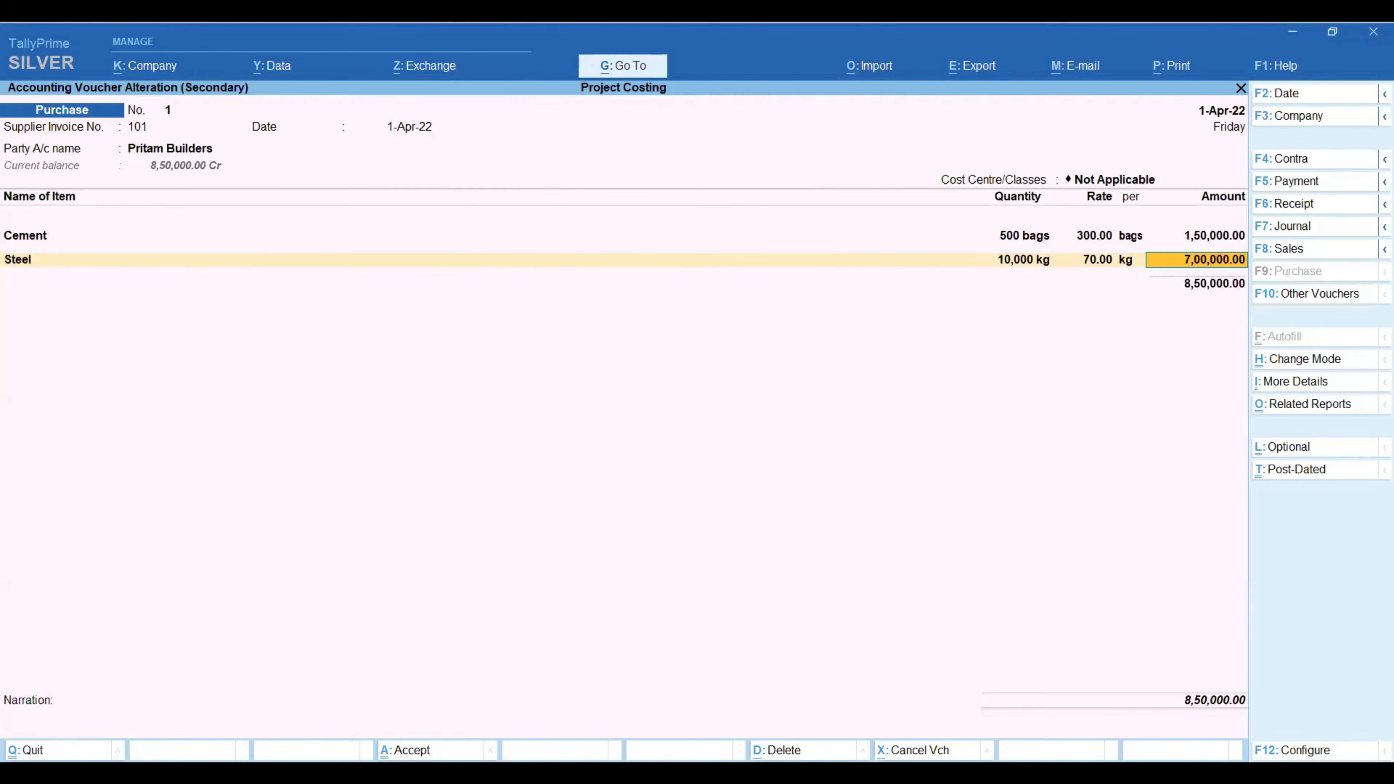
- Open the Purchase of Steel ledger from Steel's accounting details, review its group, inventory and cost centre settings, and accept it
key("Return")
key("ctrl+Return")
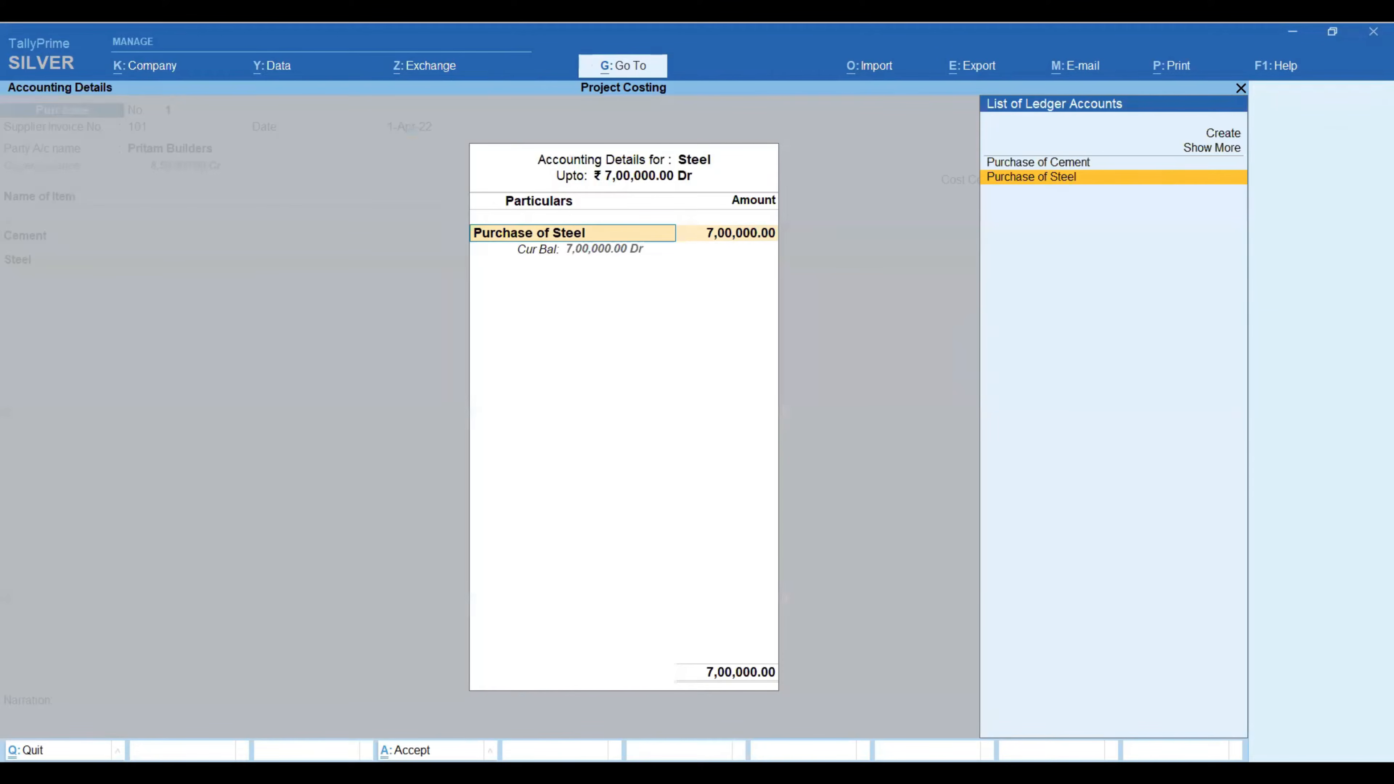
key("Return")
key("Return")
key("Return")
key("Return")
key("Return")
key("Return")
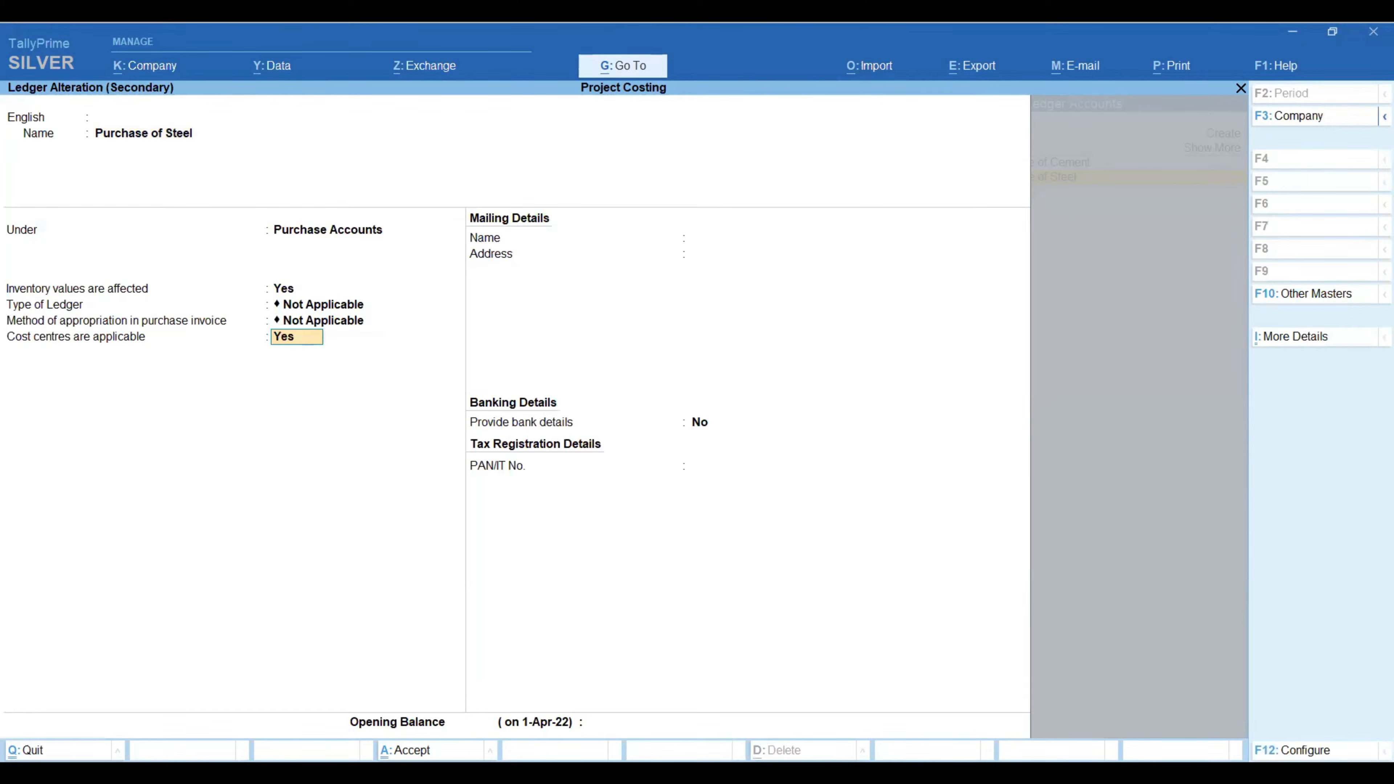
key("Return")
key("Return")
key("Return")
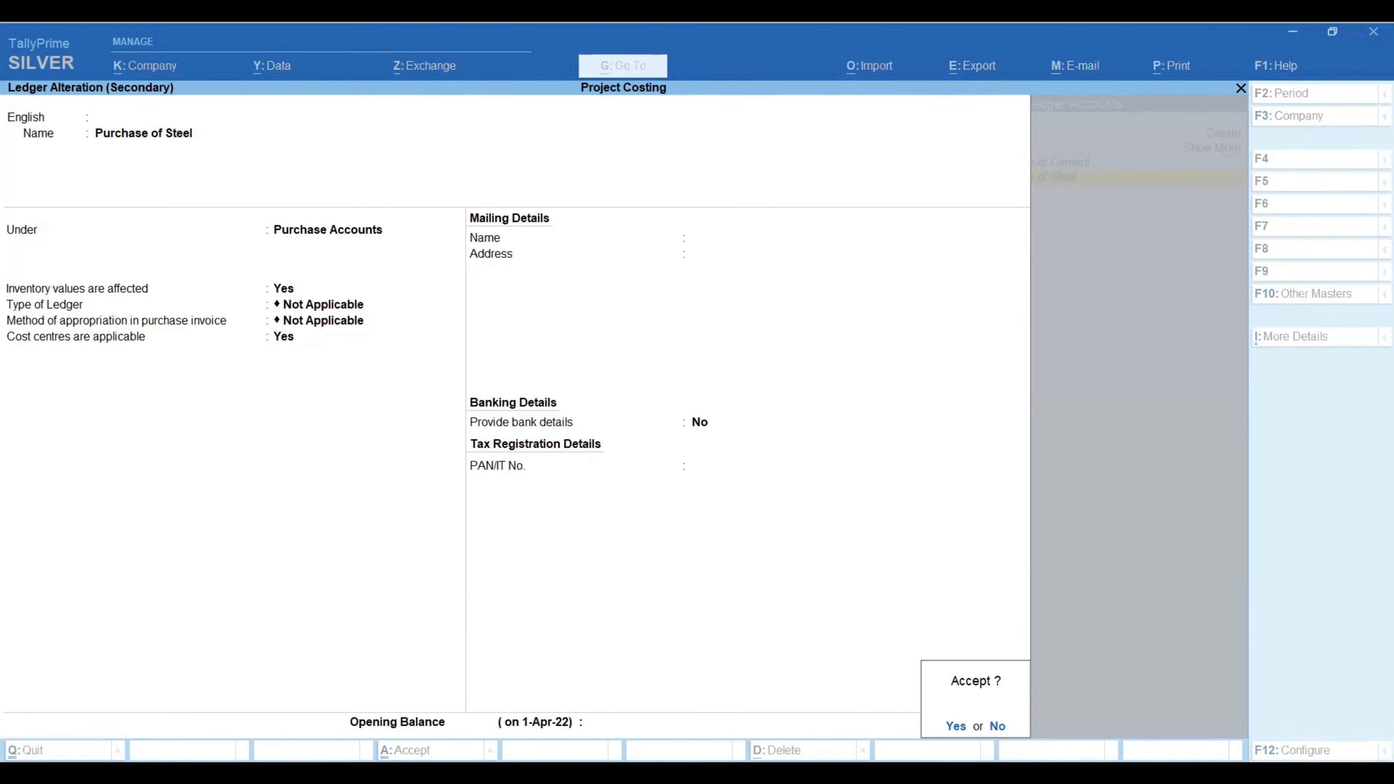
key("Return")
- Accept Steel's accounting details and the remaining purchase voucher fields, and save the voucher
key("Return")
key("Return")
key("Return")
key("Return")
key("Return")
key("Return")
key("Return")
key("Return")
key("Return")
key("Return")
key("Return")
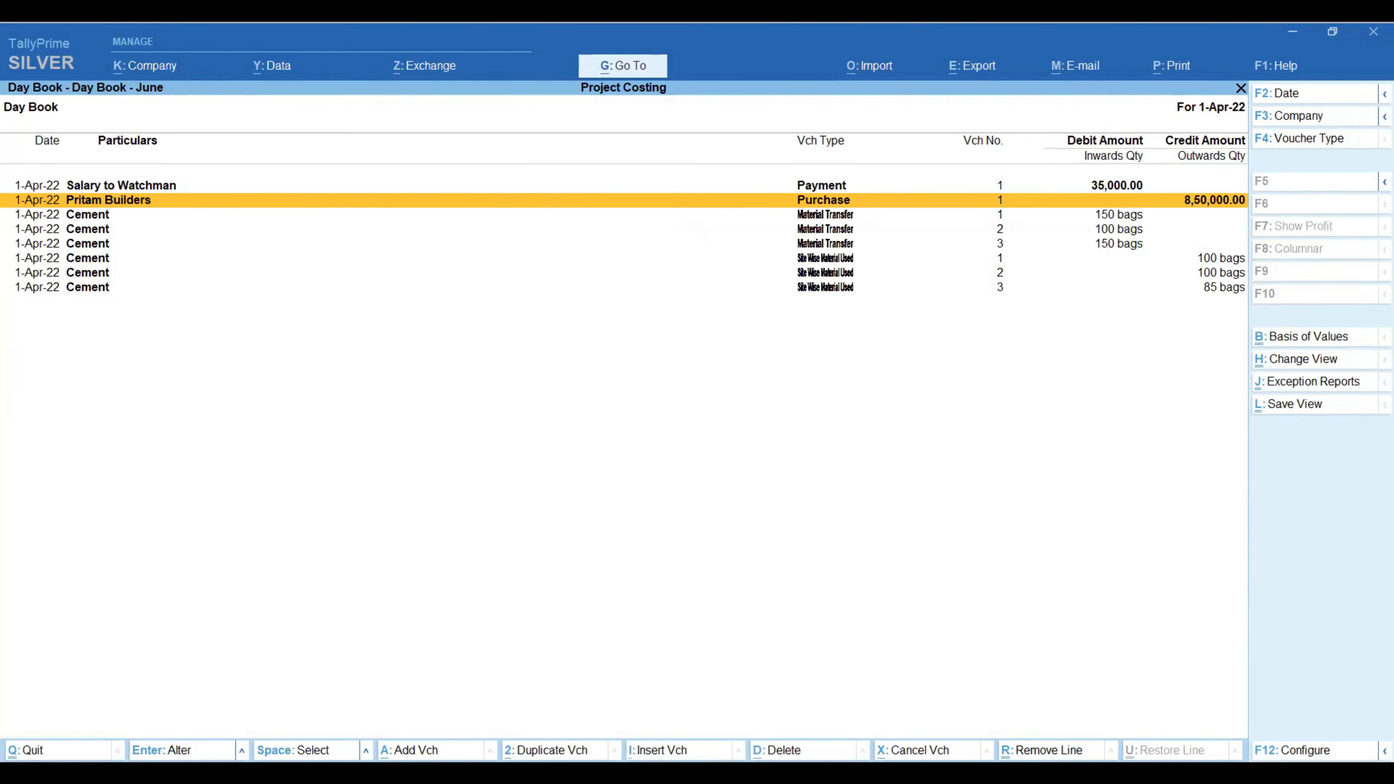
- Leave the Day Book for the Gateway of Tally and open the list of masters for alteration
key("Escape")
key("Escape")
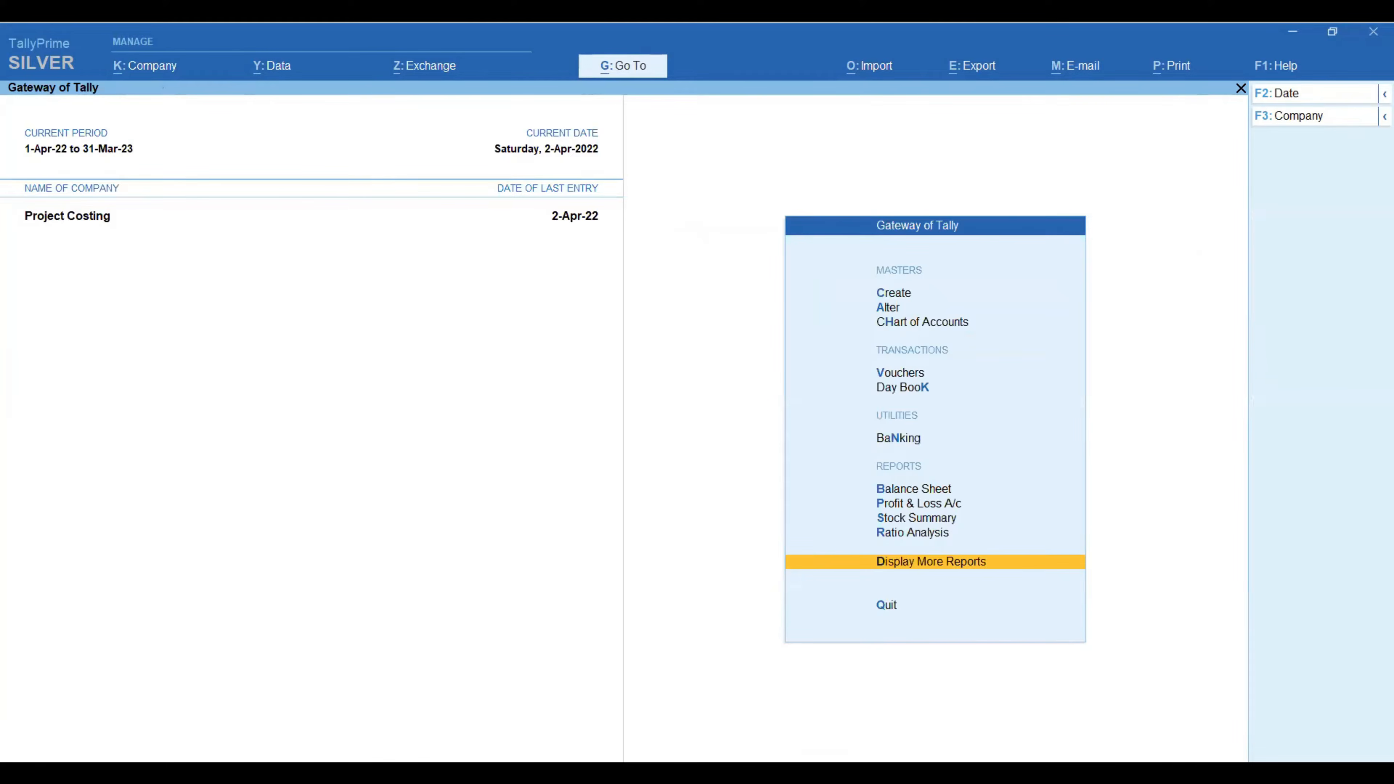
key("Up")
key("Up")
key("Up")
key("Up")
key("Up")
key("Up")
key("Up")
key("Up")
key("Up")
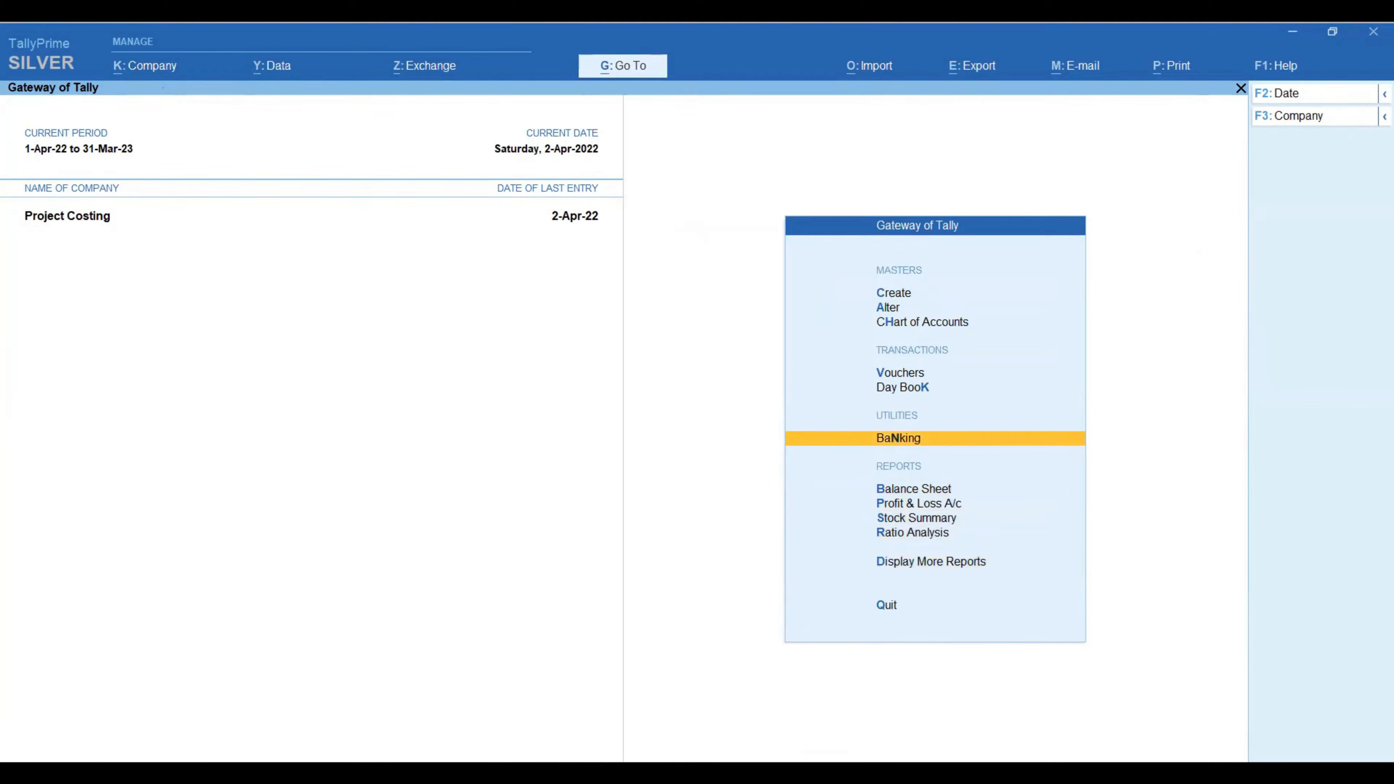
key("Up")
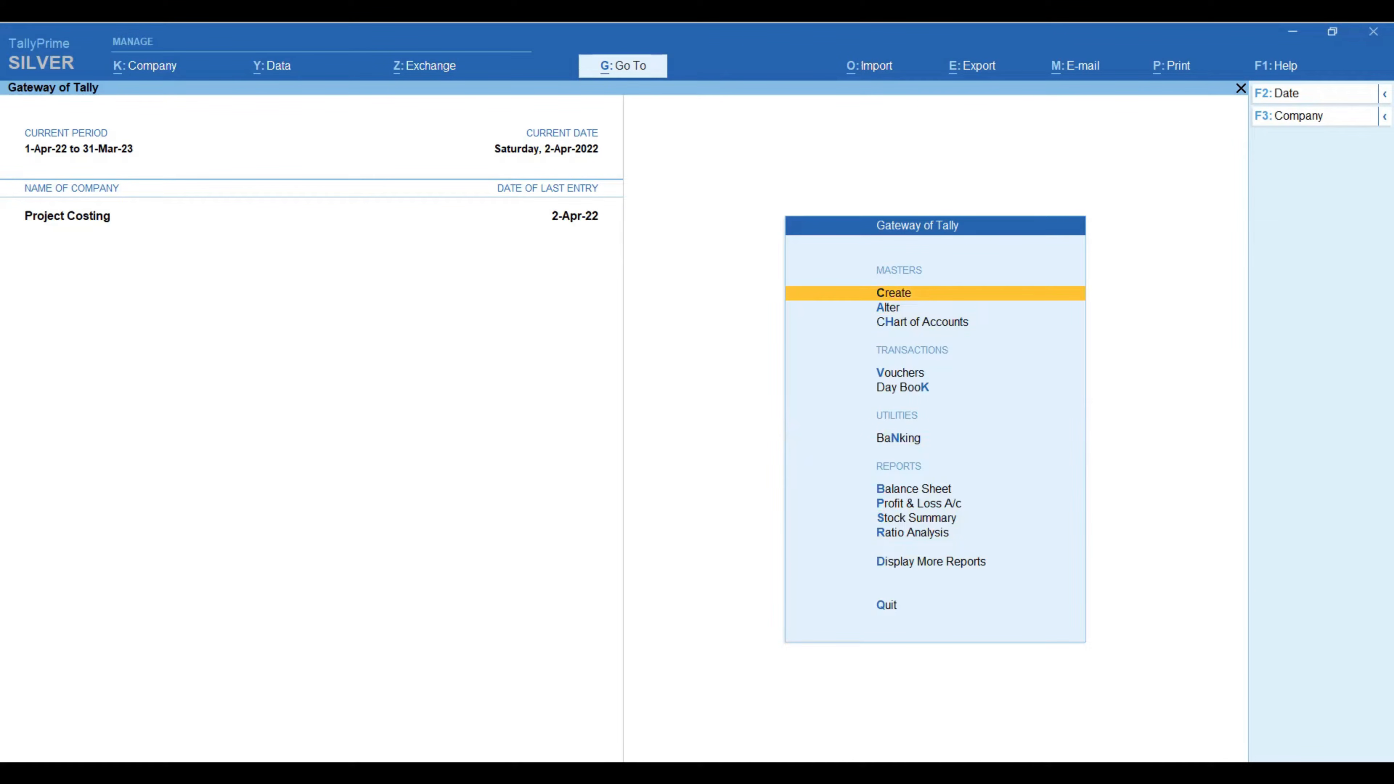
key("Down")
key("Return")
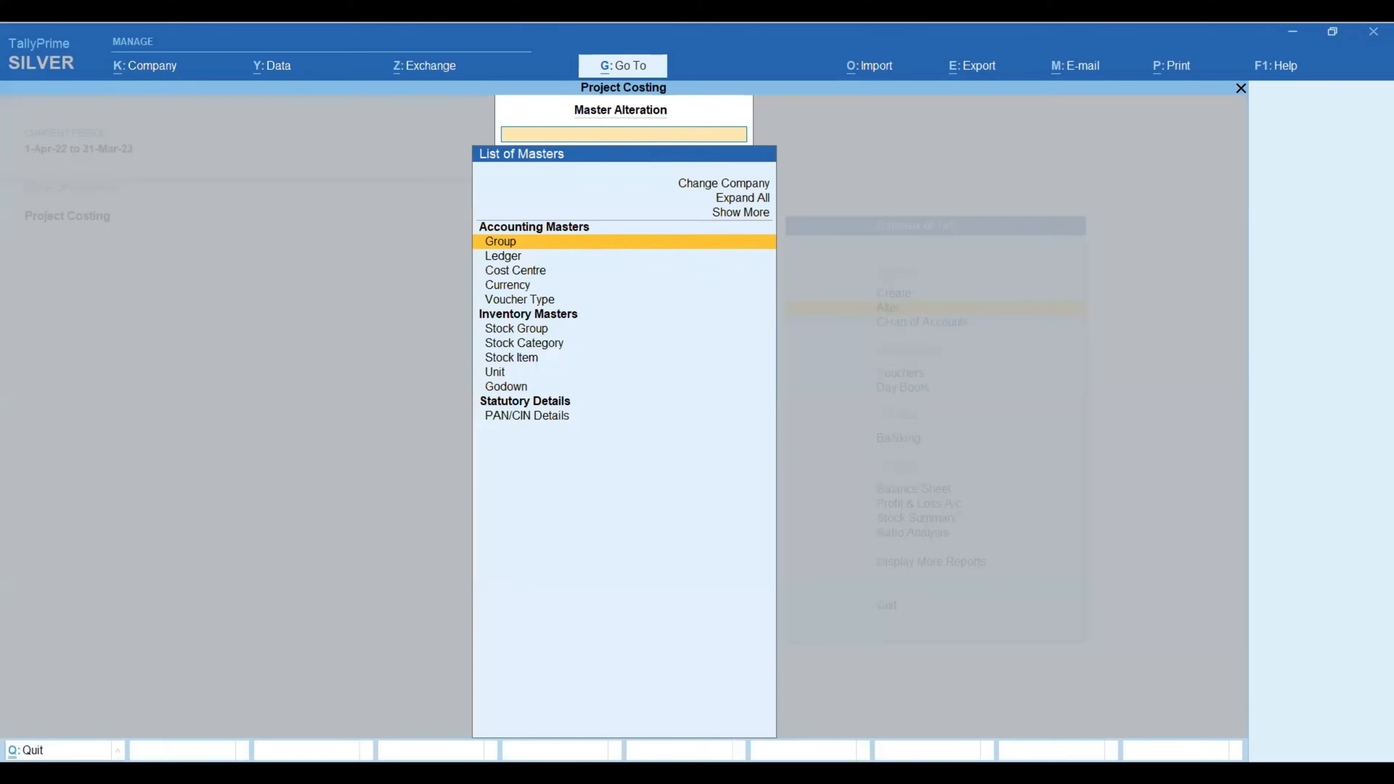
- Open the Kolhapur Site cost centre for alteration and review its parent and Use for job costing settings
key("Down")
key("Down")
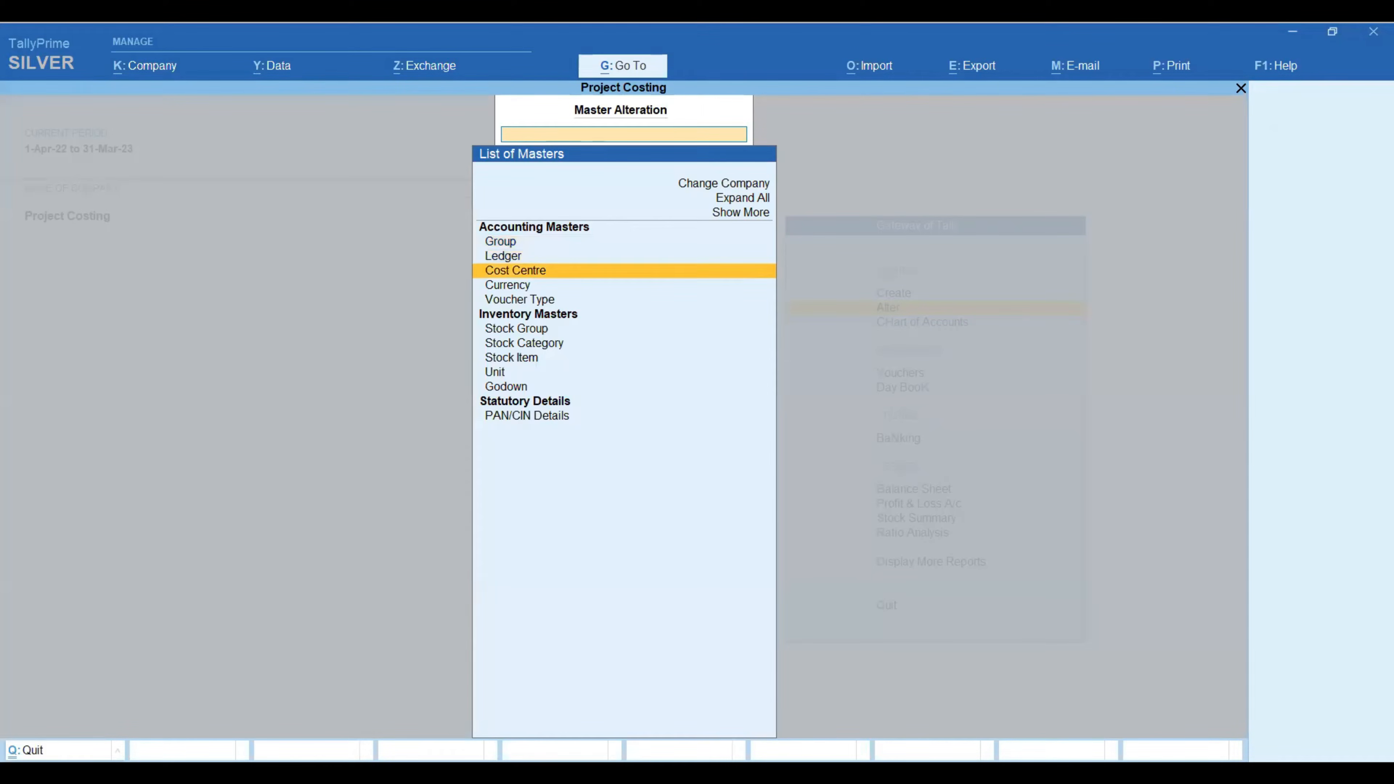
key("Return")
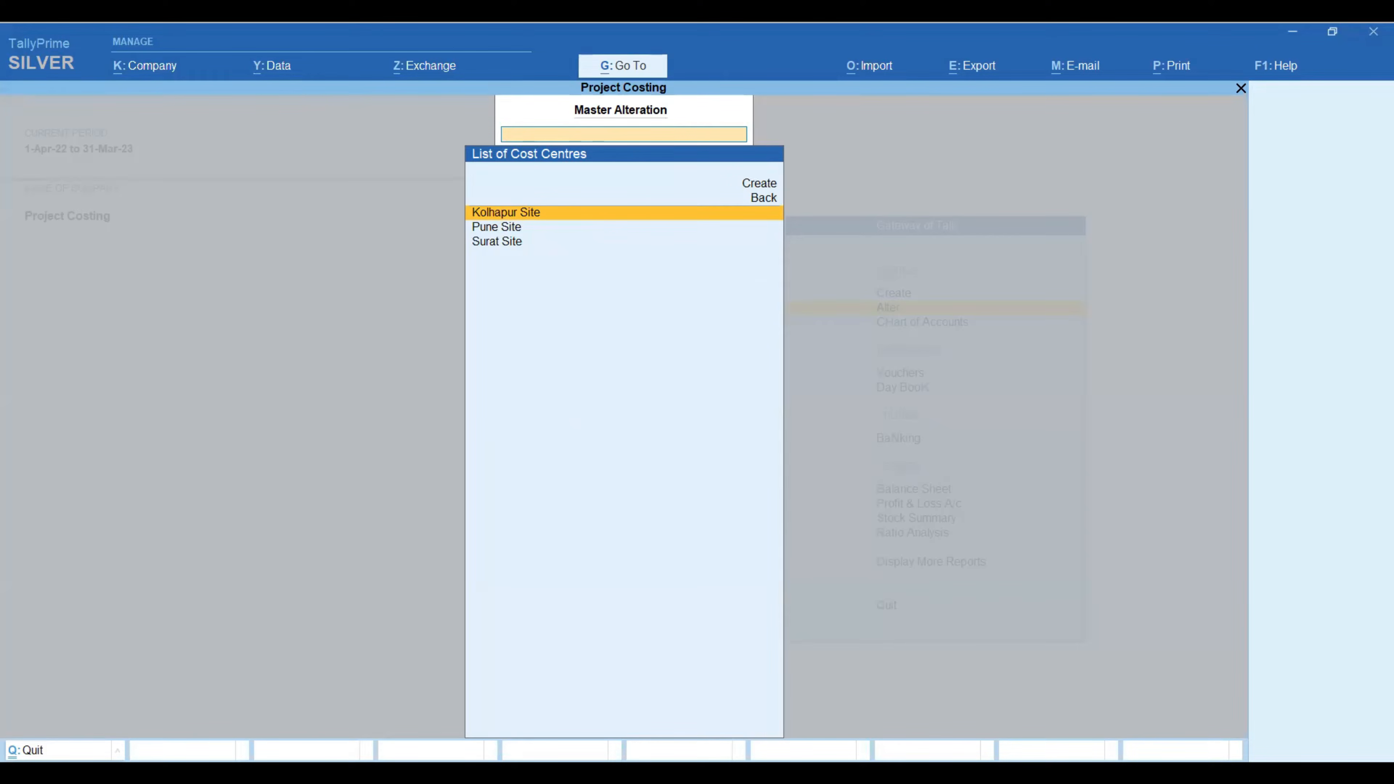
key("Return")
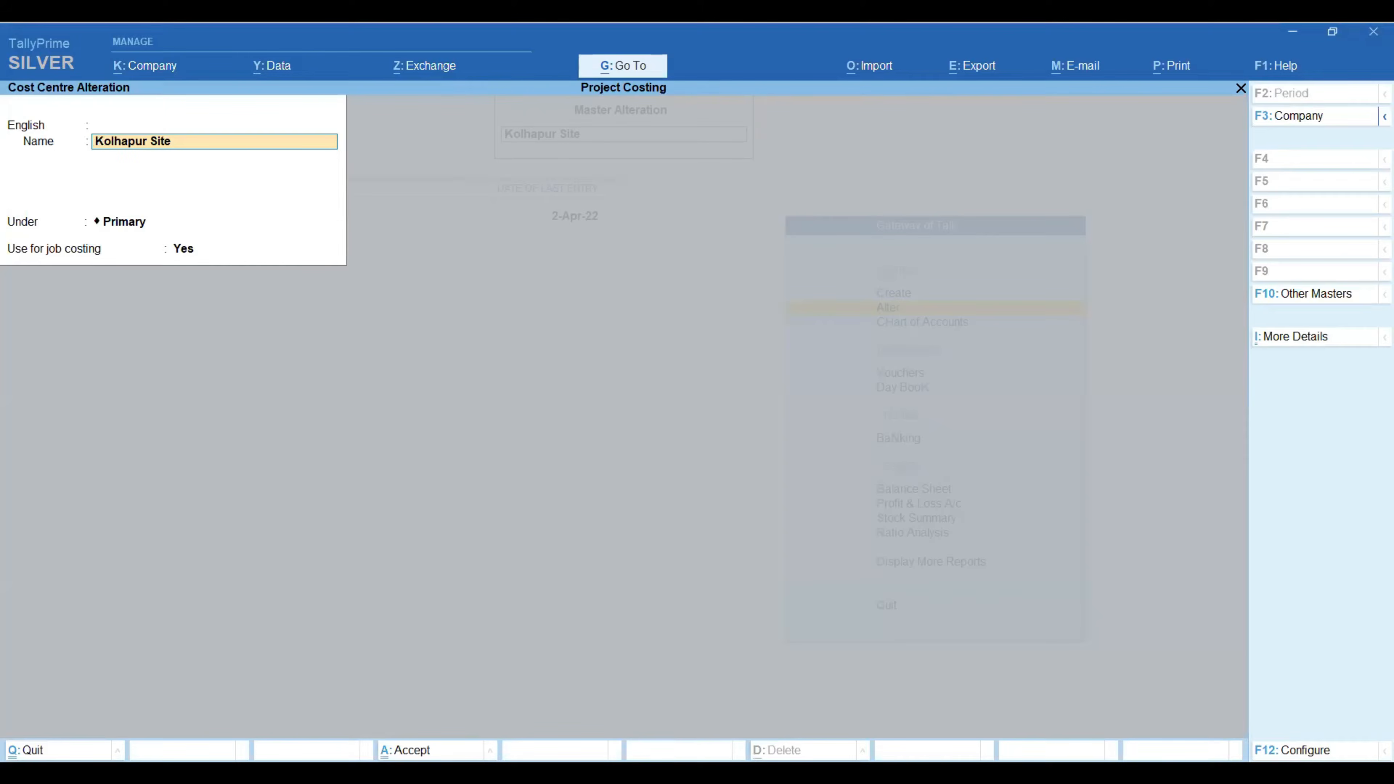
key("Return")
key("Return")
key("Return")
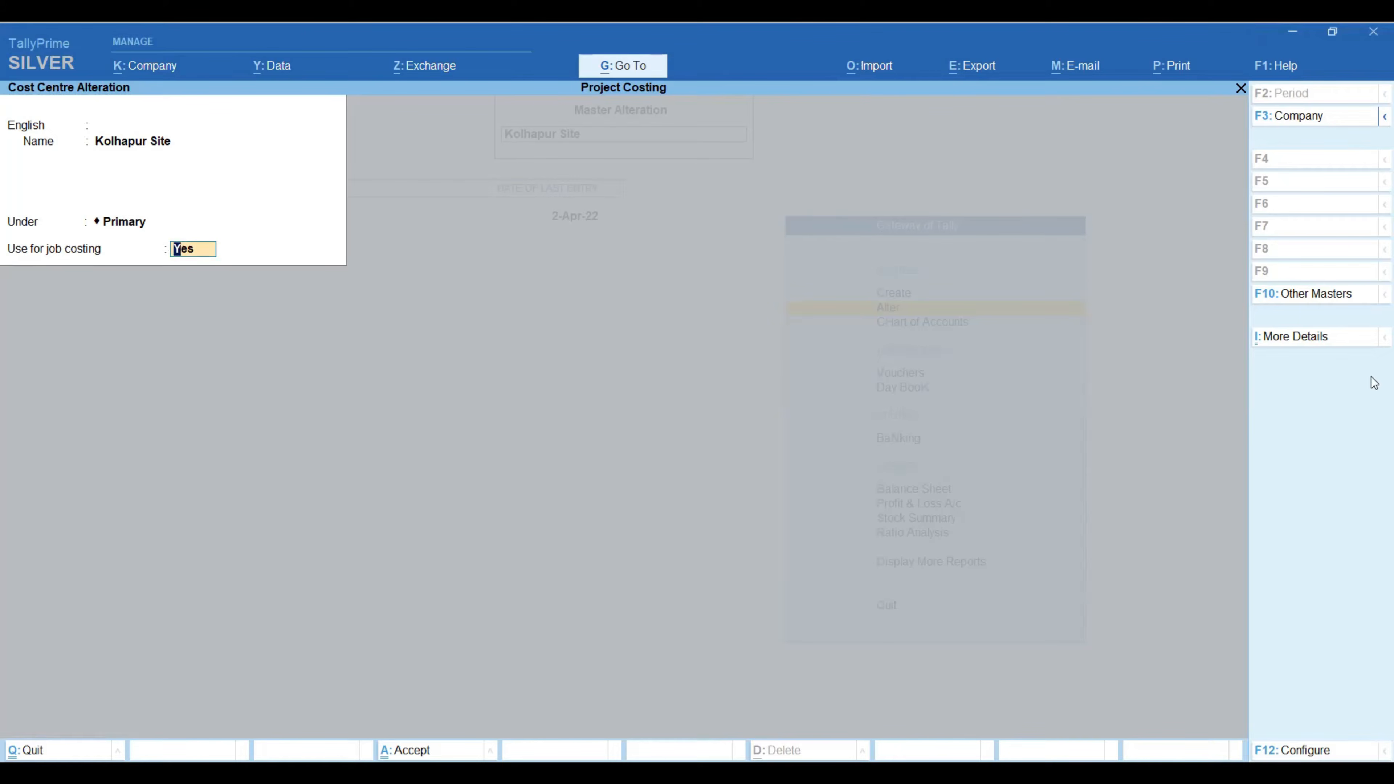
- Check the Set Job Costing for Cost Centres option in the cost centre configuration, and accept the Kolhapur Site cost centre
left_click(1305, 751)
key("Down")
key("Down")
key("Down")
key("Down")
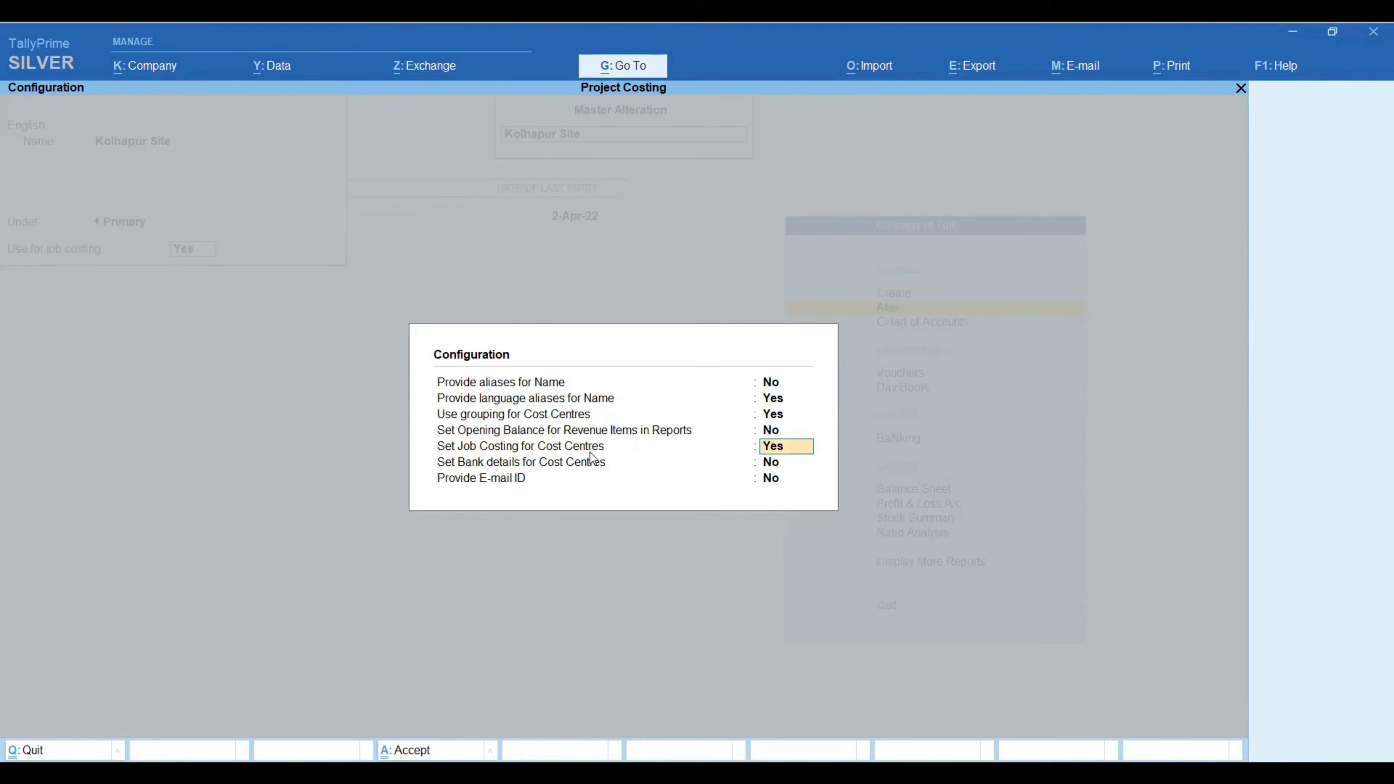
key("Return")
key("Return")
key("Return")
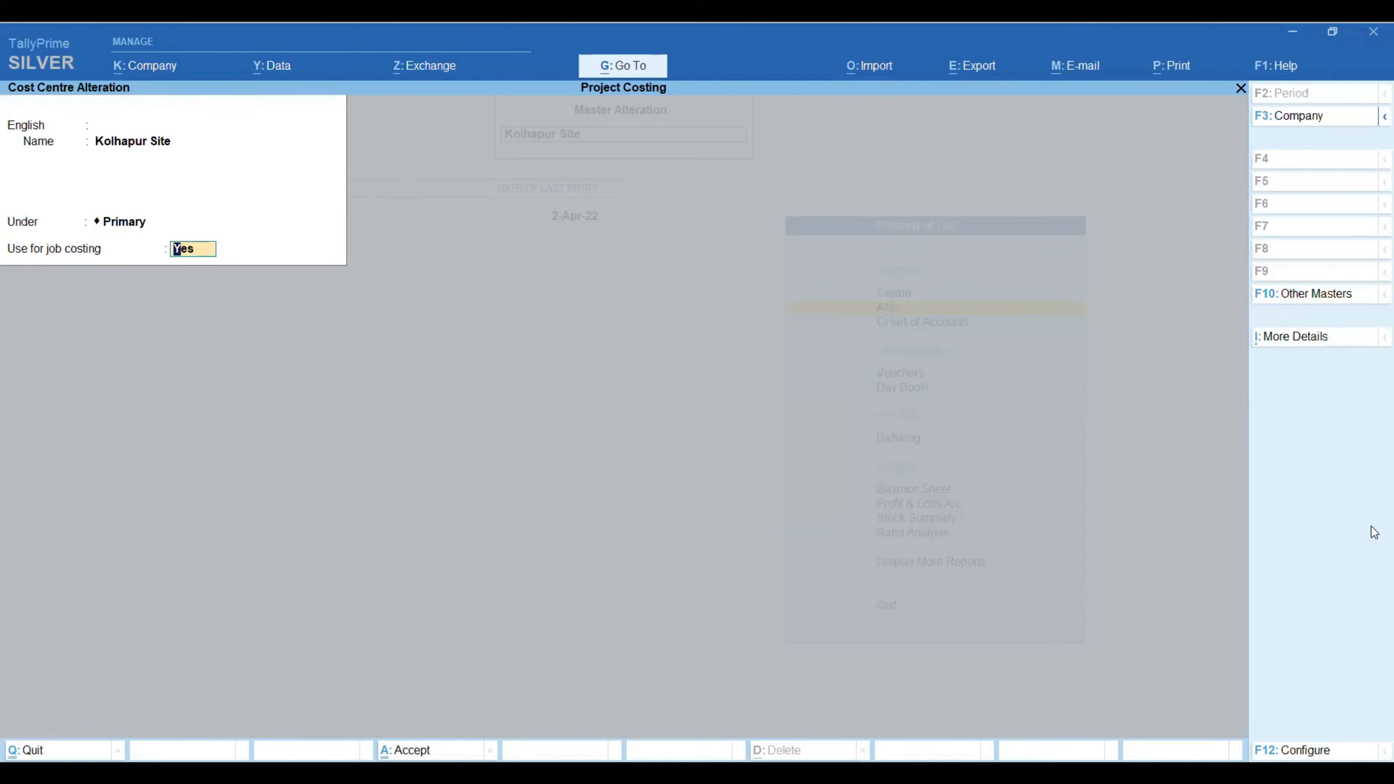
key("Return")
key("y")
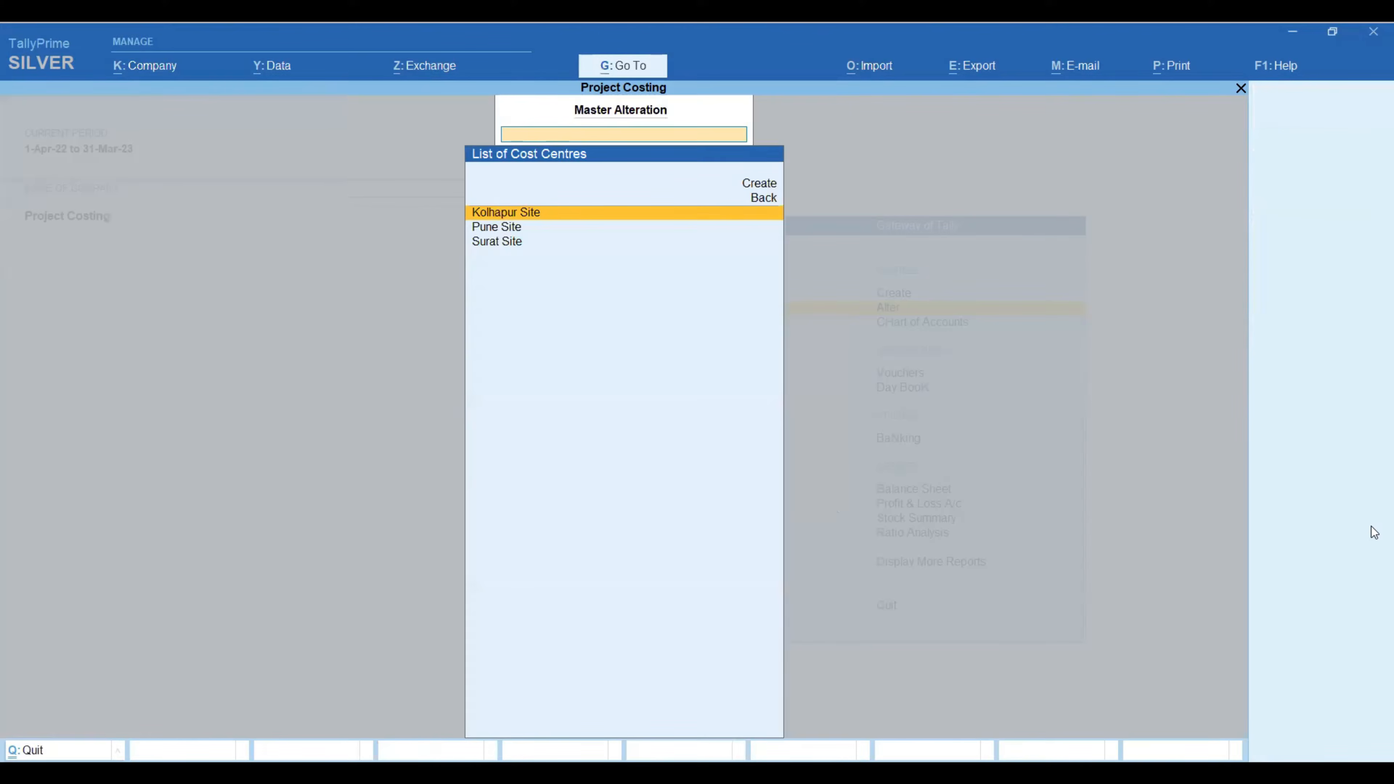
- Open the Pune Site cost centre, go through its settings and accept it
key("Down")
key("Return")
key("ctrl+k")
key("Return")
key("Return")
key("Return")
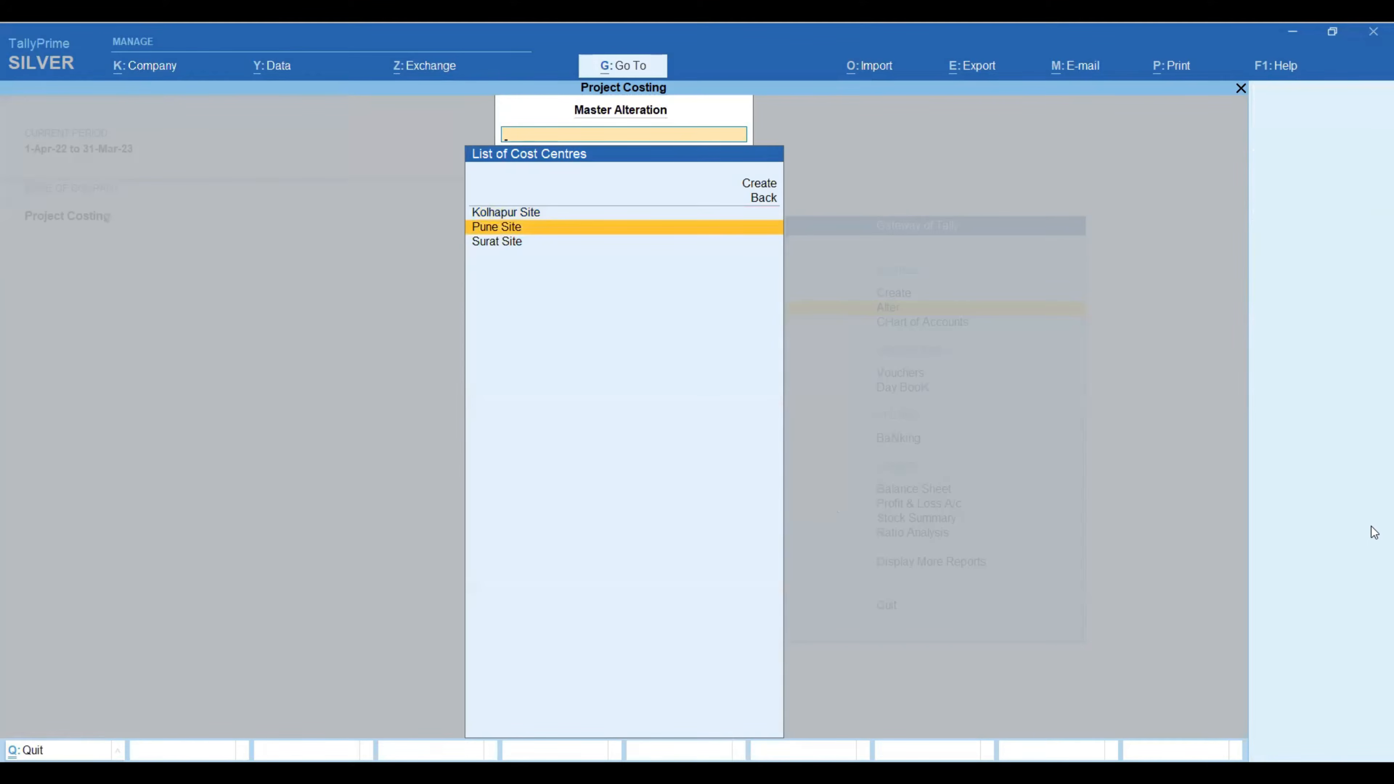
- Open the Surat Site cost centre, go through its settings and accept it
key("Down")
key("Return")
key("ctrl+k")
key("Return")
key("Return")
key("Return")
key("Return")
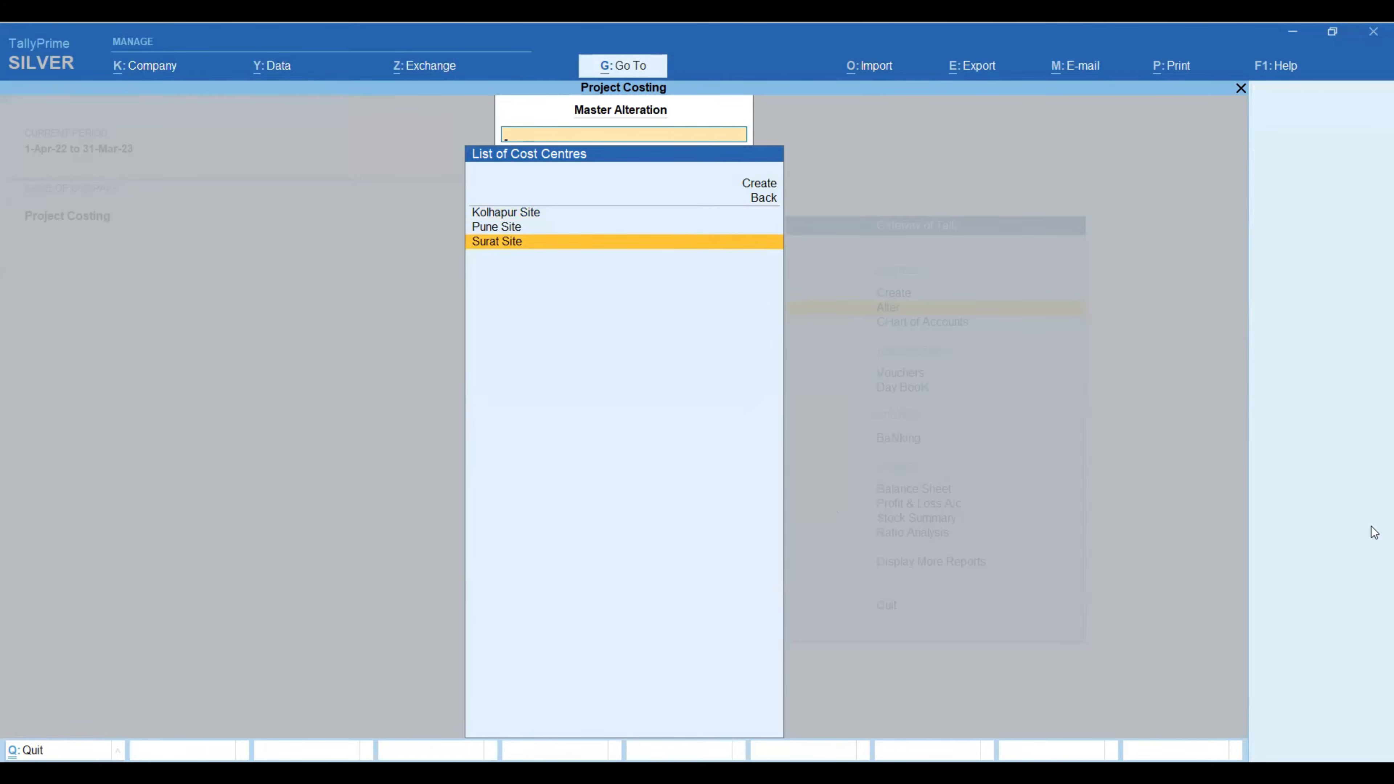
- Return to the list of masters and open the list of godowns for alteration
key("Escape")
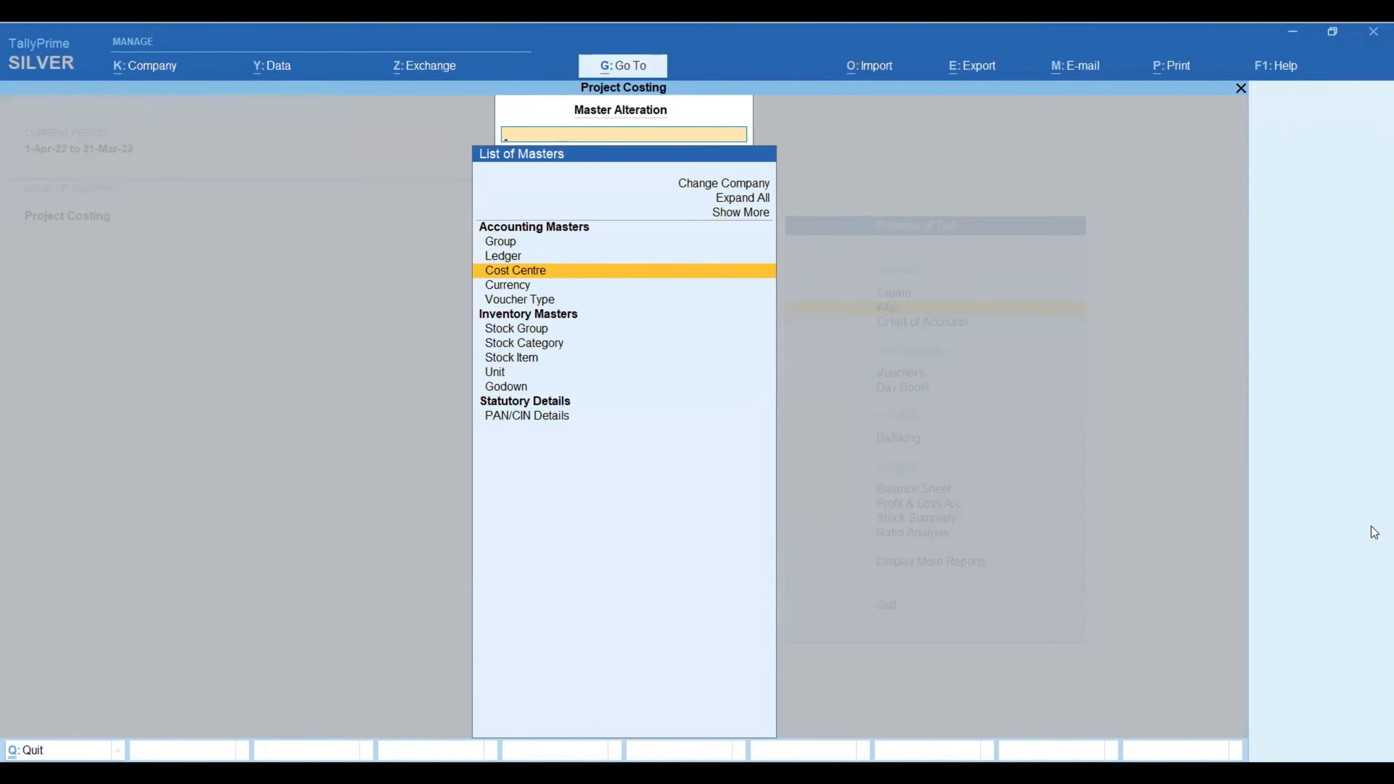
key("Down")
key("Down")
key("Down")
key("Down")
key("Down")
key("Down")
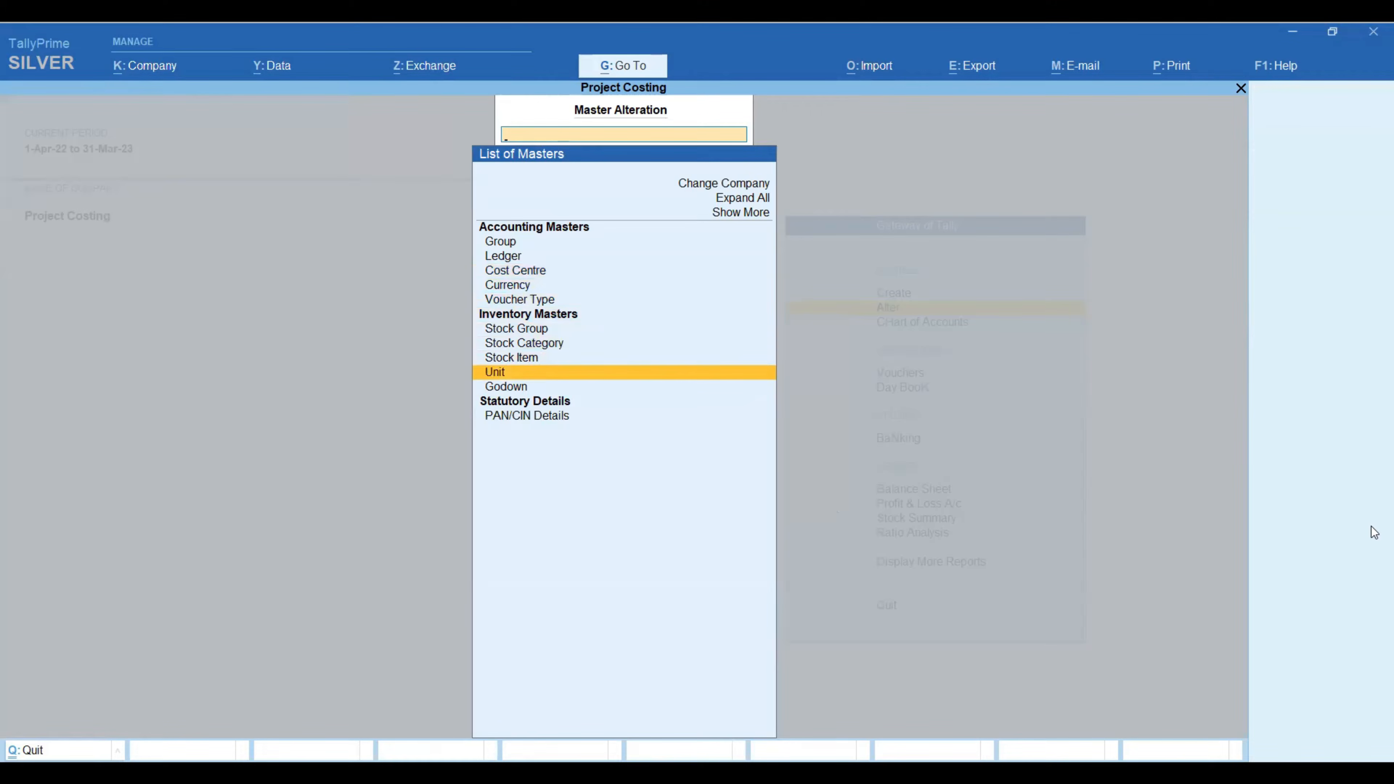
key("Down")
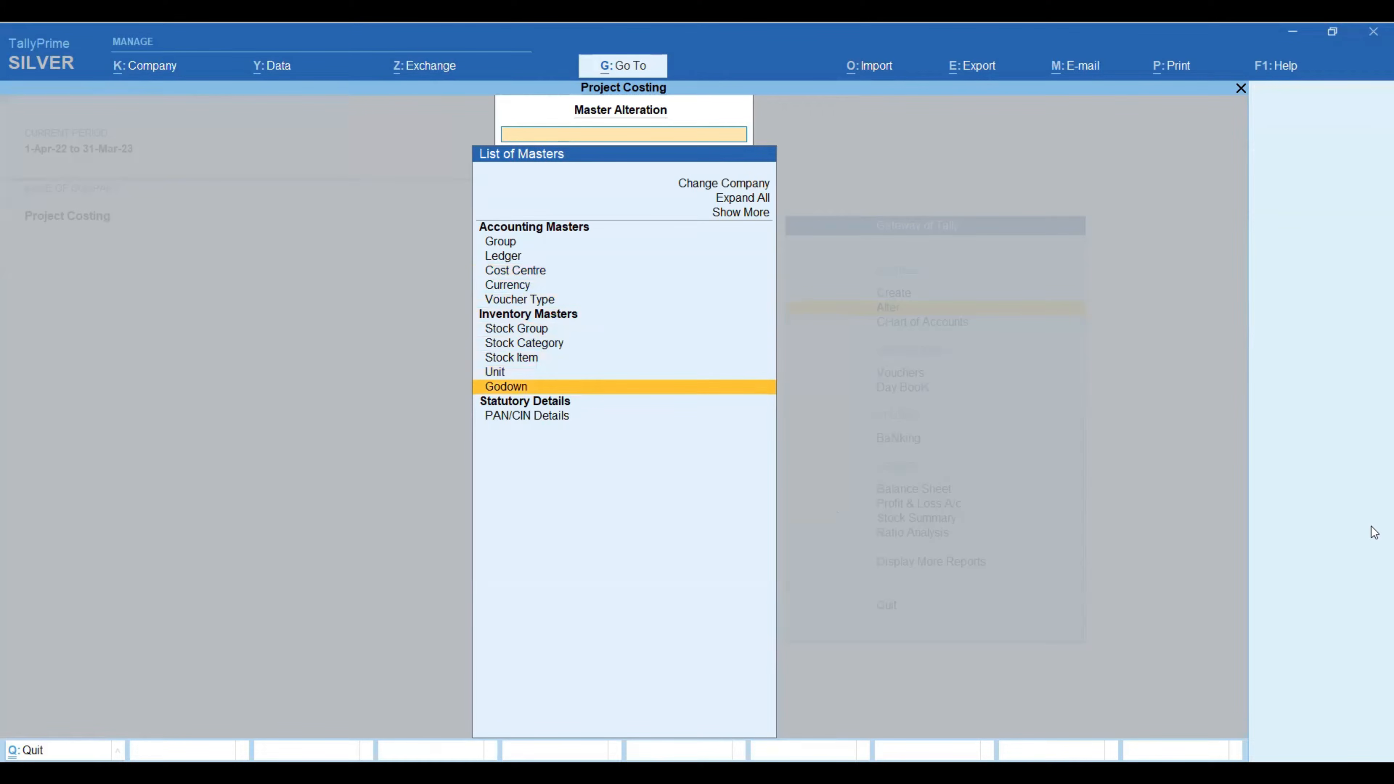
key("Return")
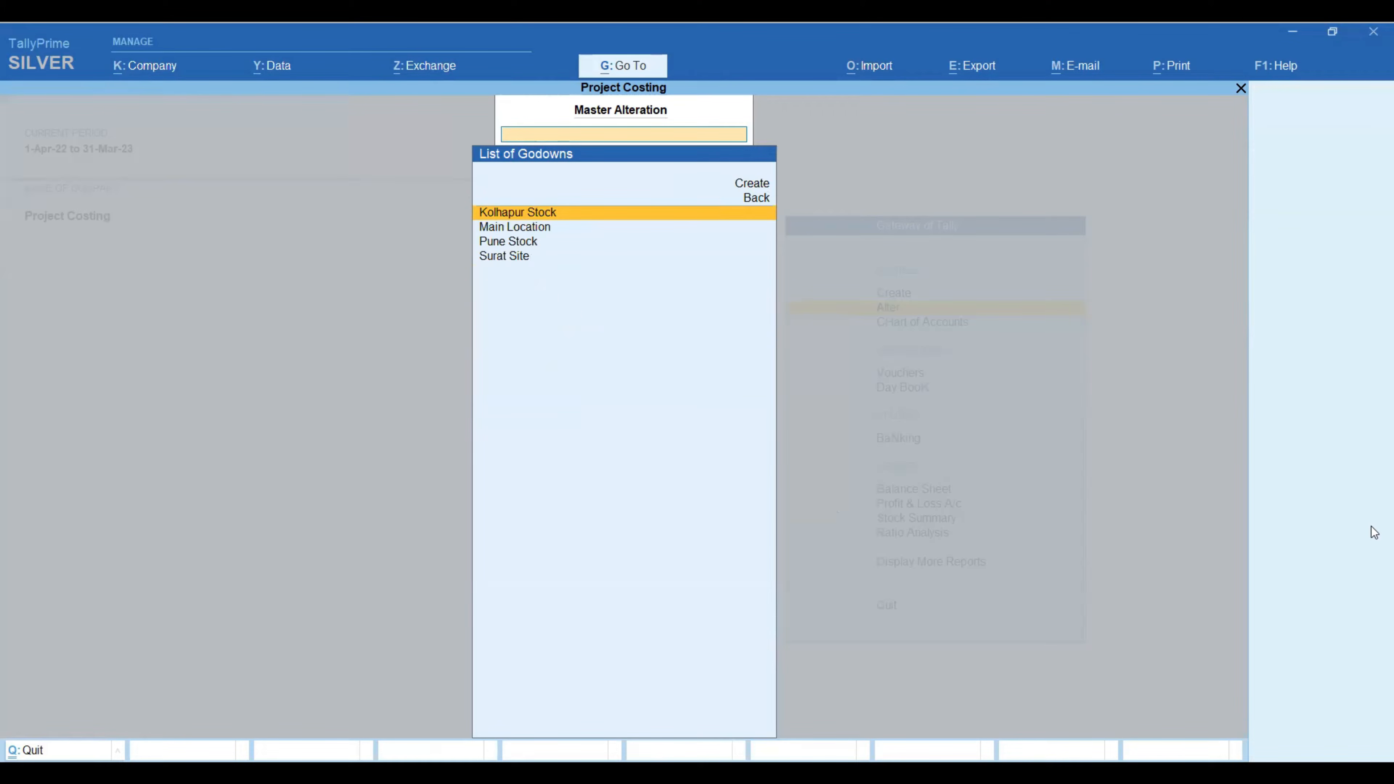
- Examine the list of godowns, going through the Kolhapur, Main Location, Pune and Surat entries
key("Down")
key("Down")
key("Down")
key("Up")
key("Down")
key("Up")
key("Up")
key("Up")
key("Down")
key("Down")
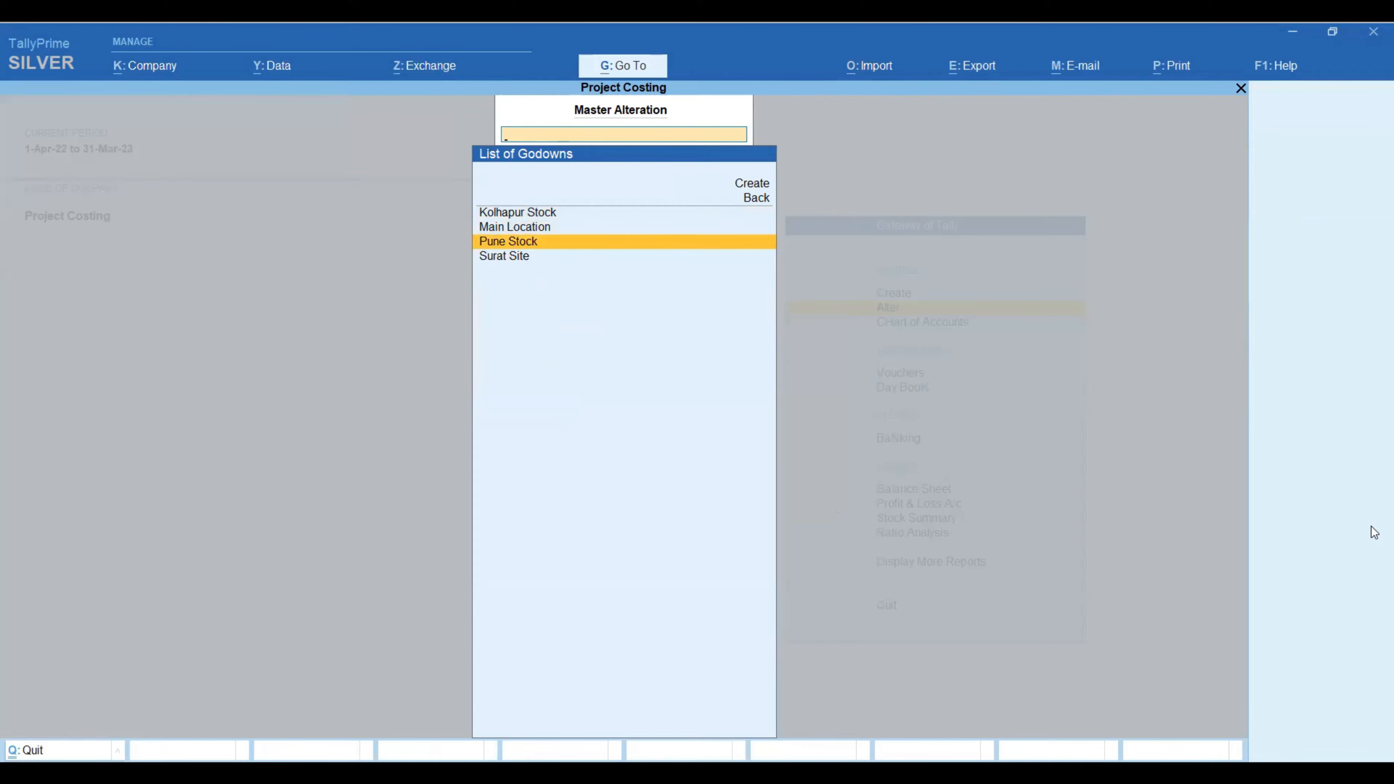
key("Up")
key("Up")
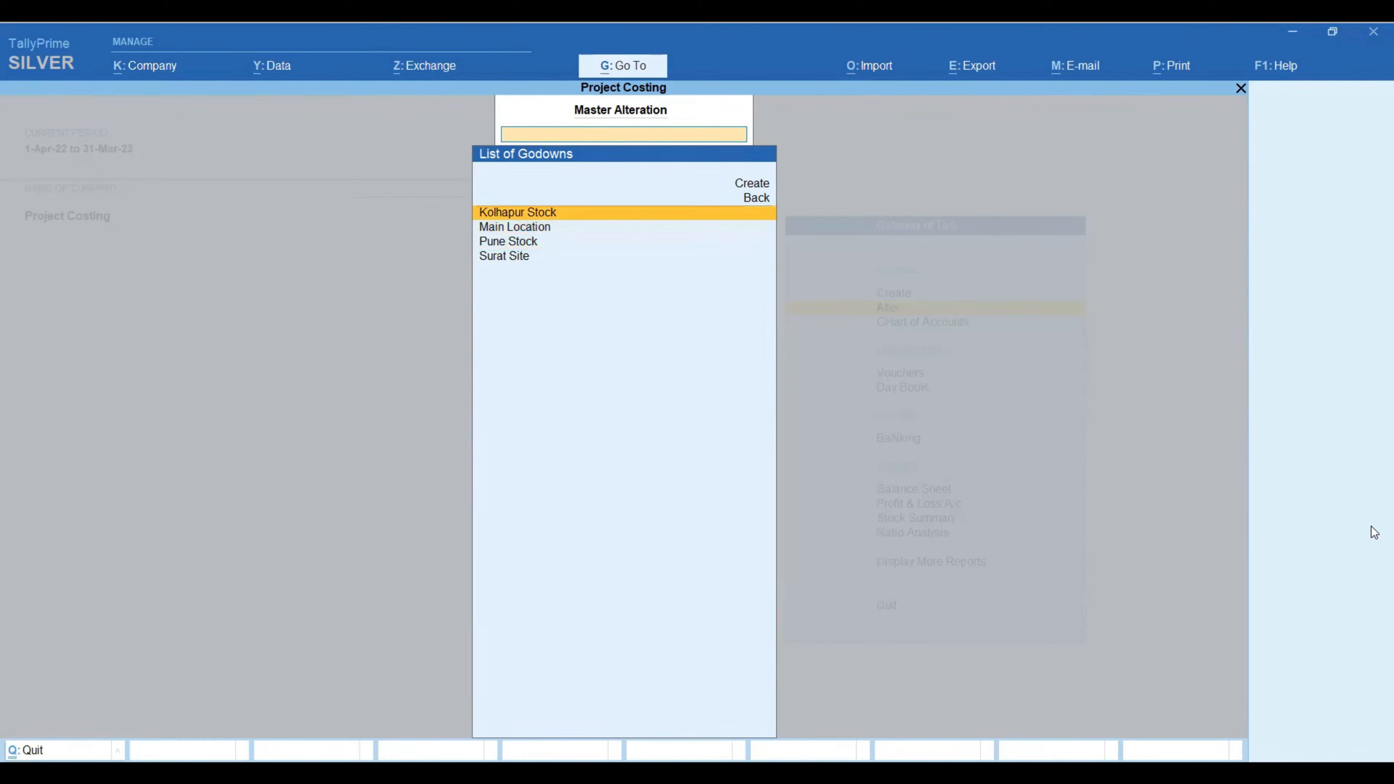
- Open the Kolhapur Stock godown and review its material storage and job/project for job costing settings
key("Return")
key("Return")
key("Return")
key("Return")
key("Return")
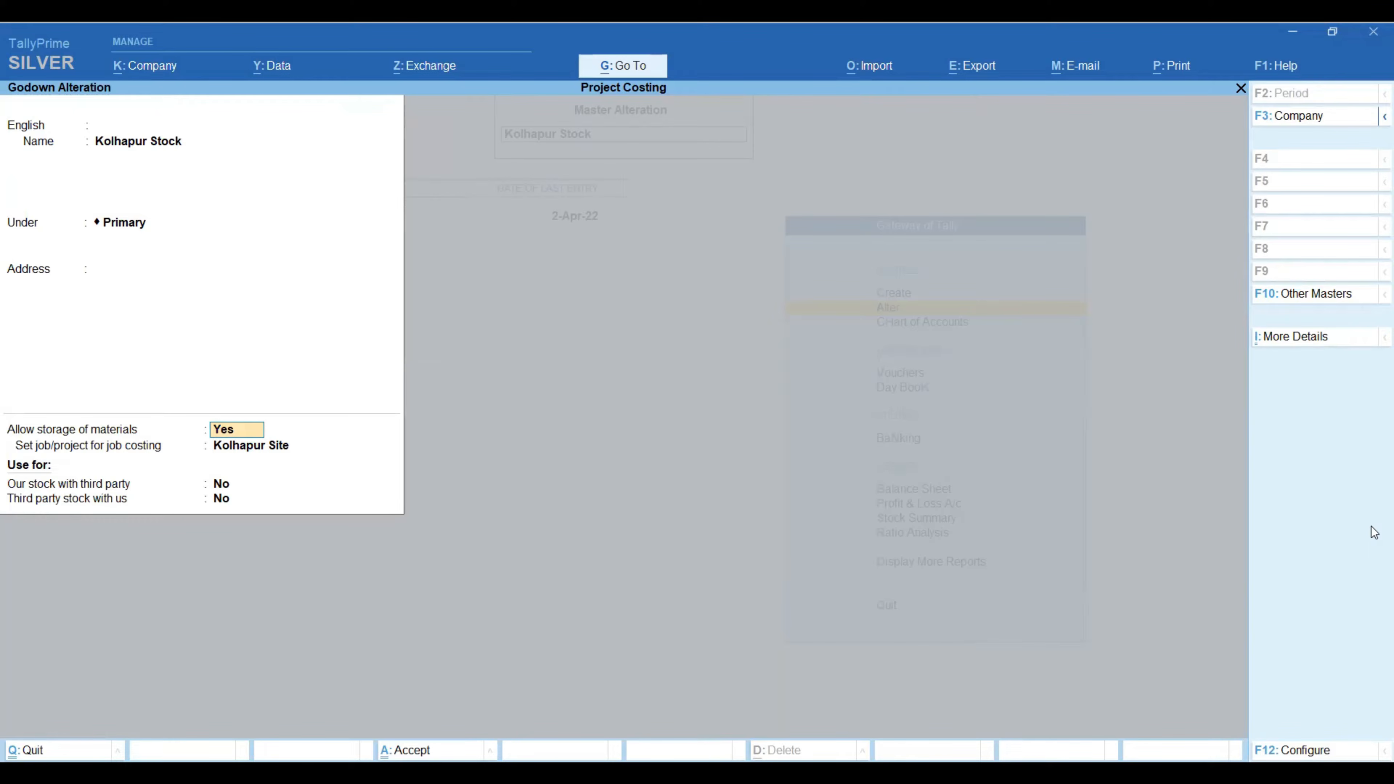
key("Return")
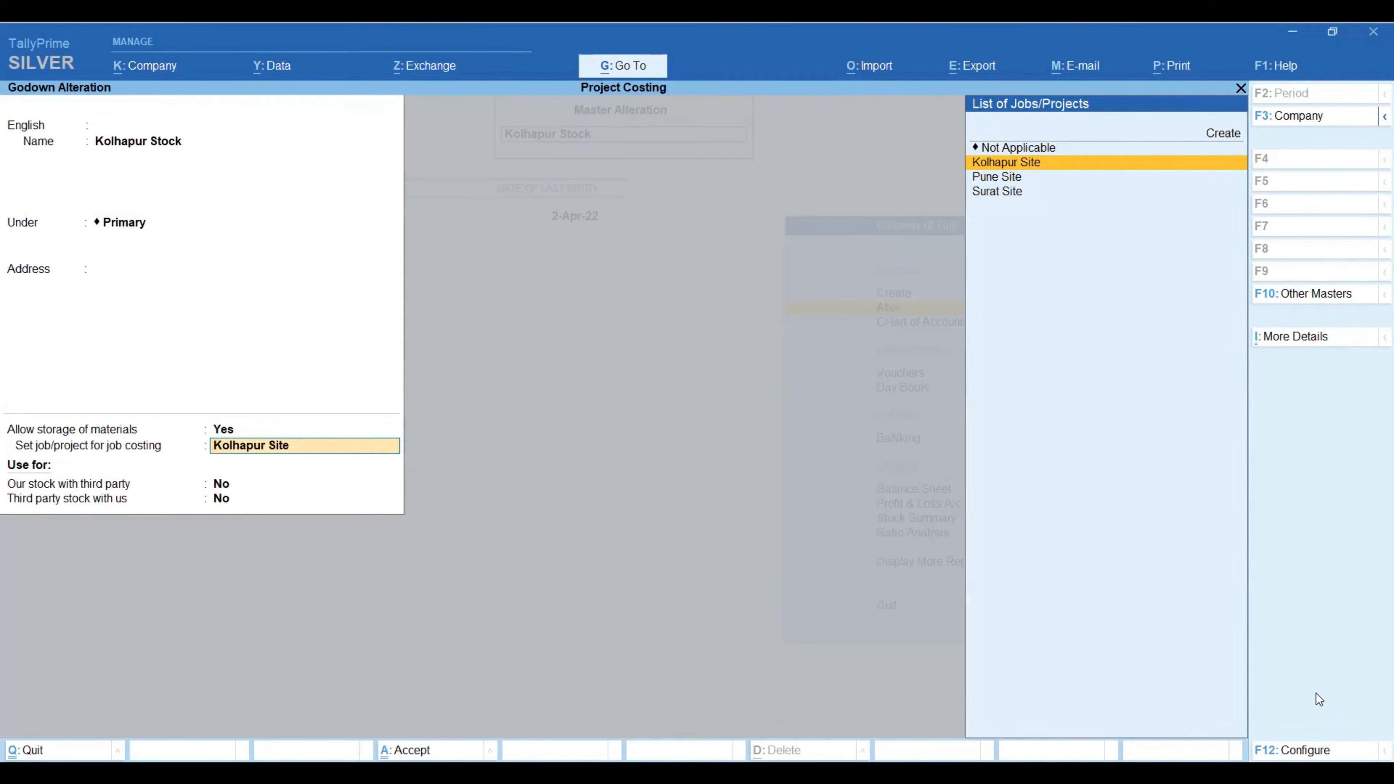
- Review the godown configuration options, including material storage and job costing details, and accept the Kolhapur Stock godown
left_click(1291, 752)
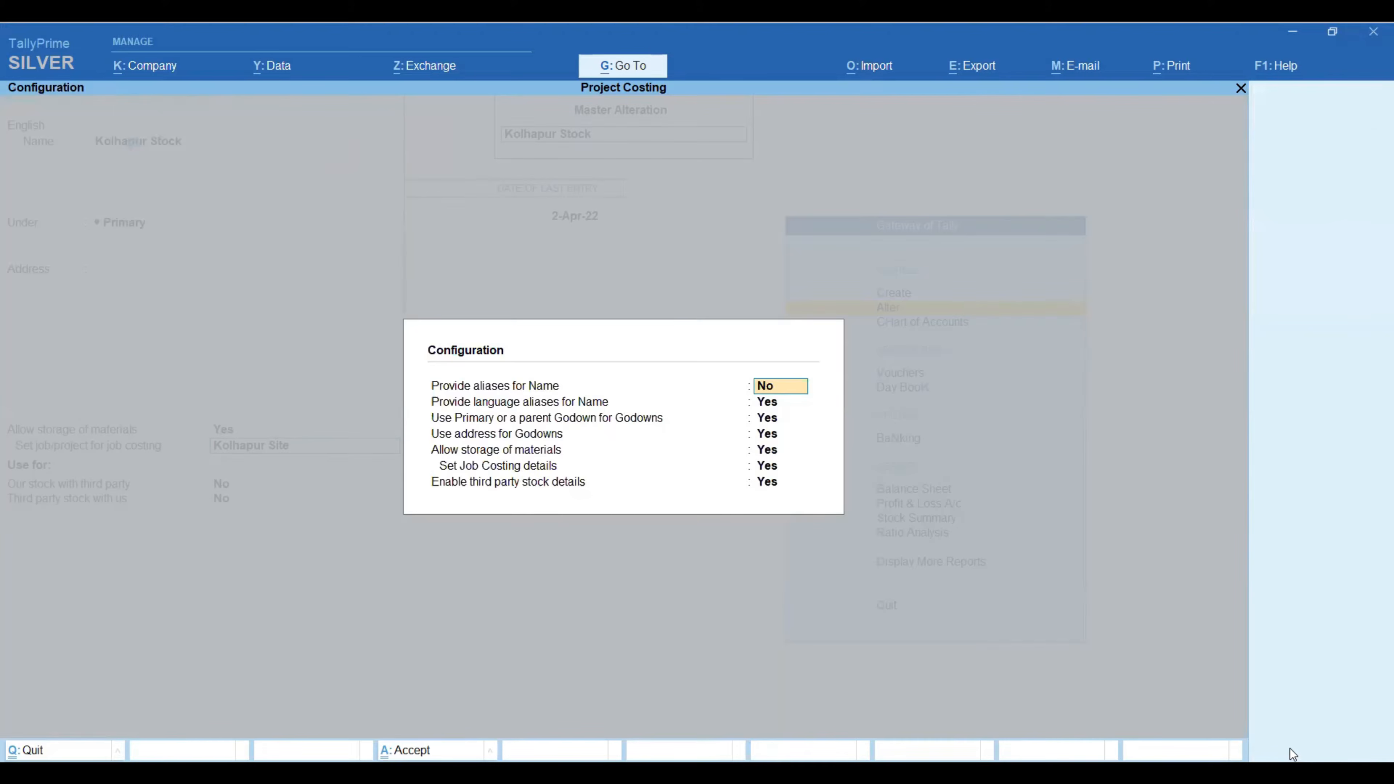
key("Return")
key("Return")
key("Return")
key("Return")
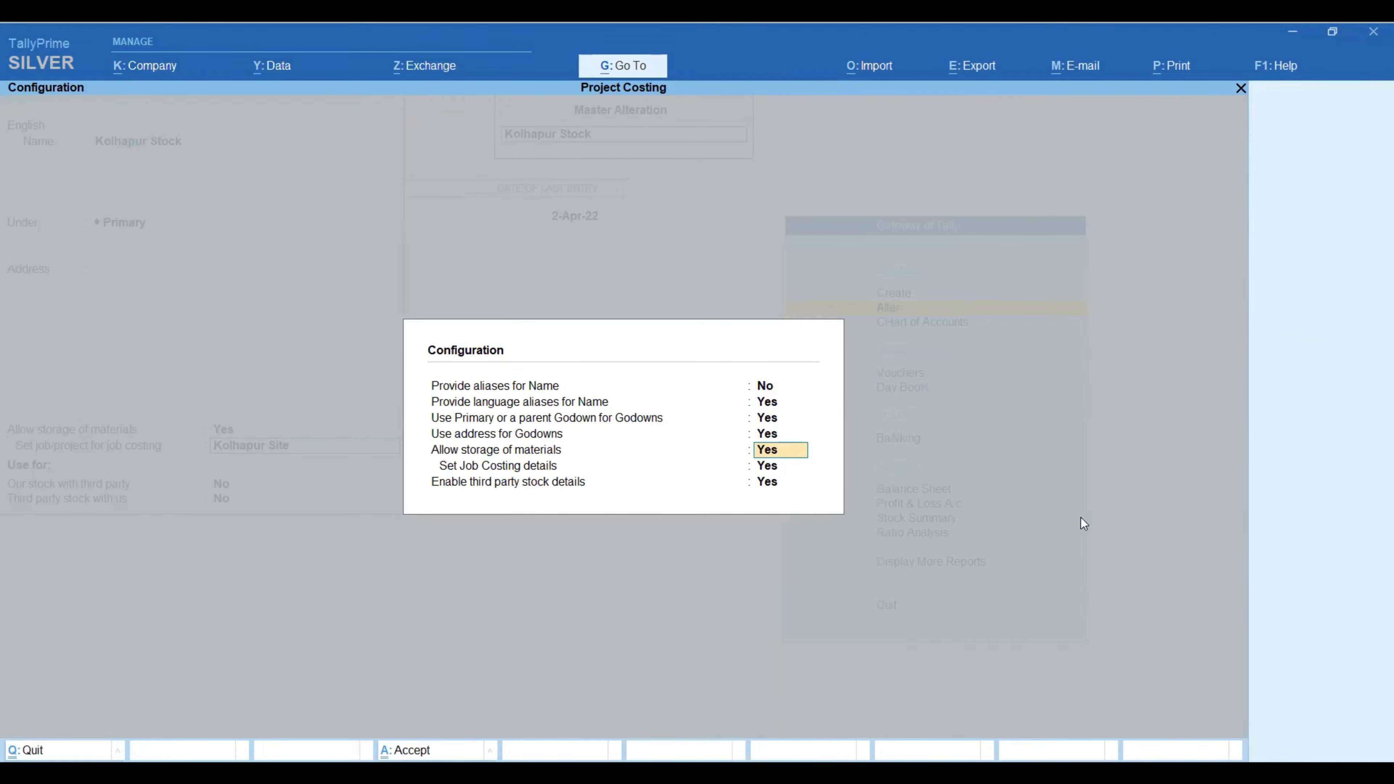
key("Return")
key("Return")
key("Return")
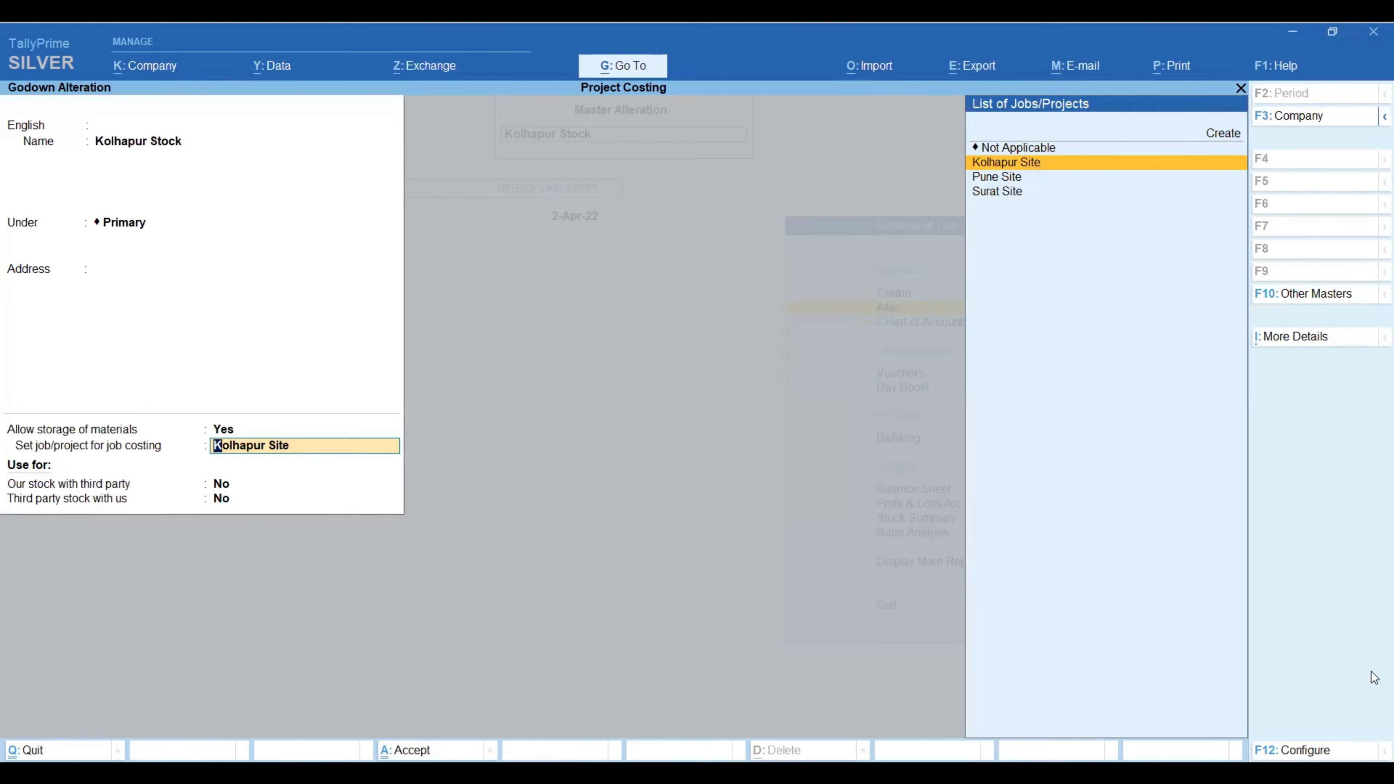
key("Return")
key("Return")
- Open the Pune Stock godown, go through its material storage and job/project for job costing settings, and accept it
key("Down")
key("Down")
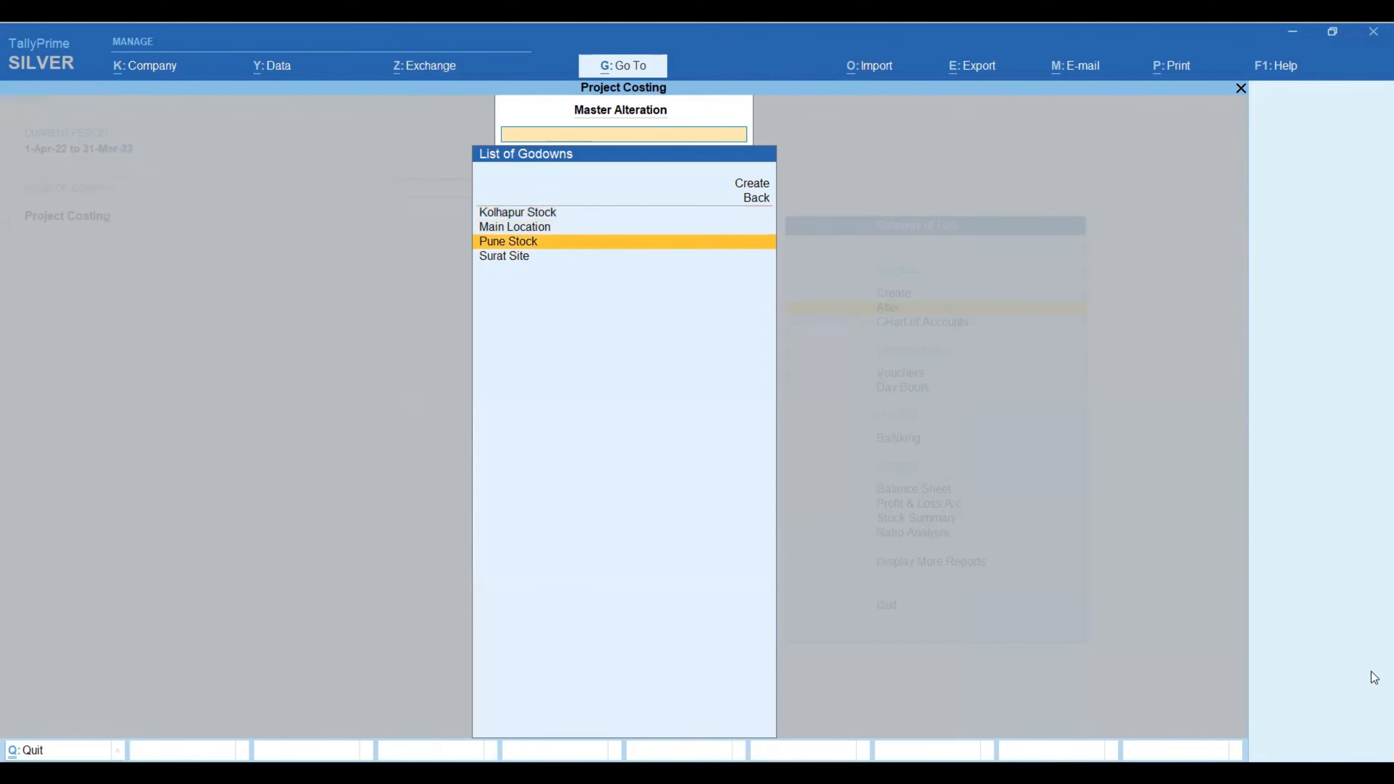
key("Return")
key("Return")
key("Return")
key("Return")
key("Return")
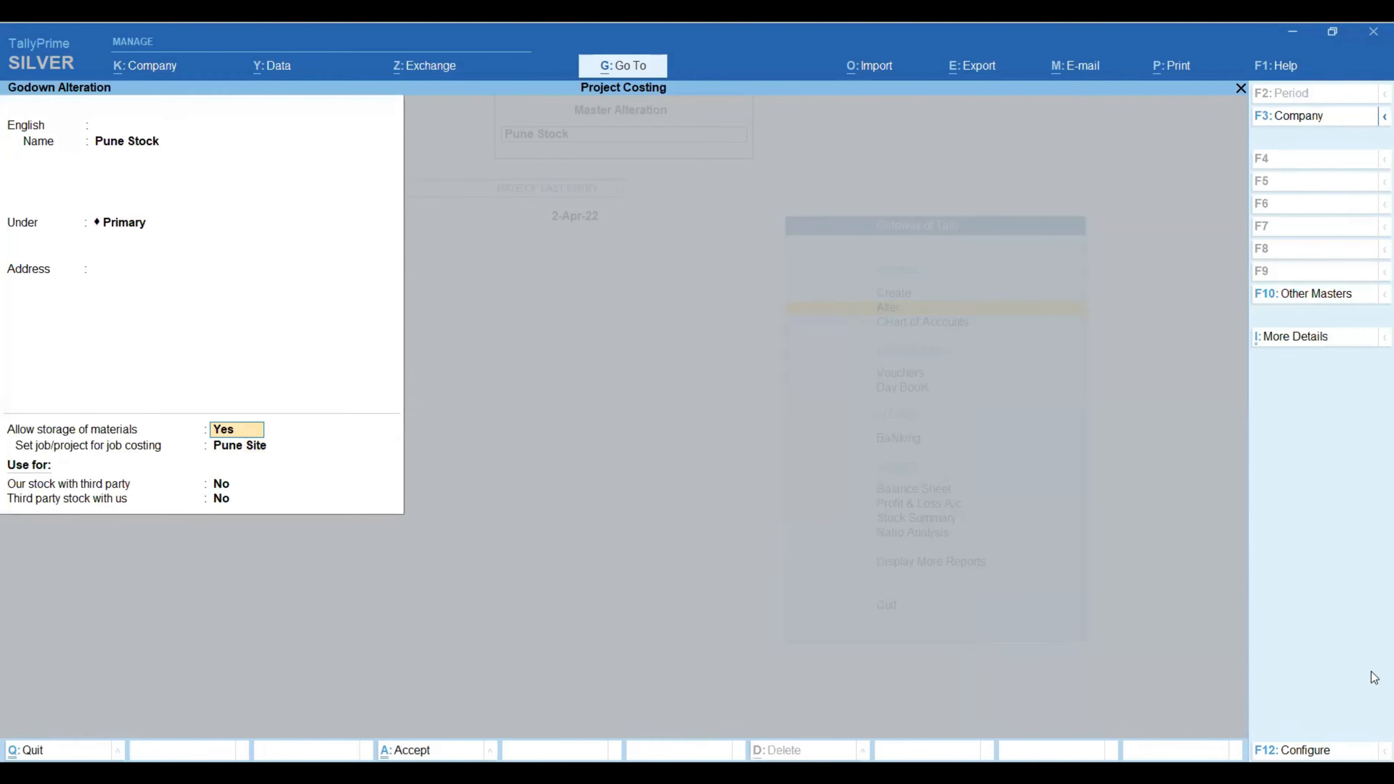
key("Return")
key("Return")
key("Return")
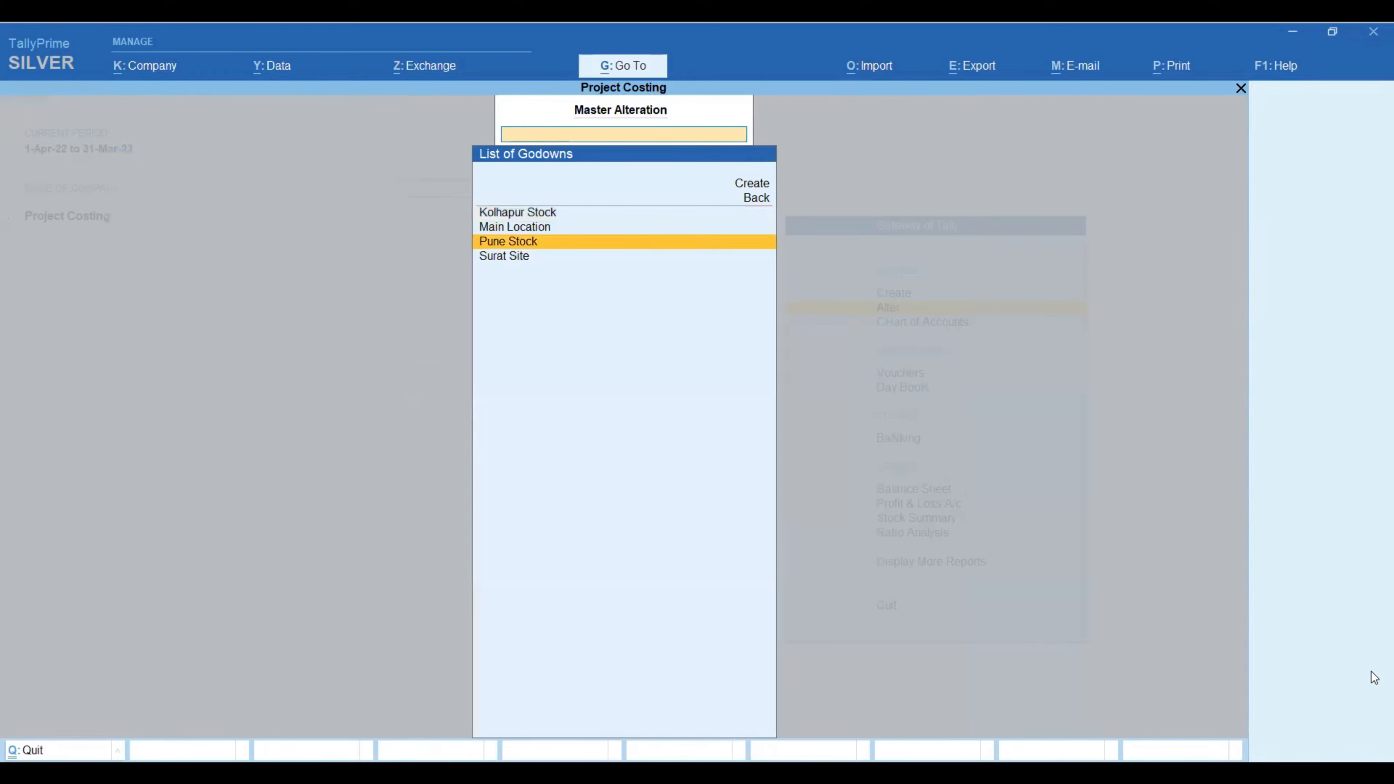
- Open the Surat Site godown, go through its job costing settings, accept it and return to the Gateway of Tally
key("Down")
key("Return")
key("Return")
key("Return")
key("Return")
key("Return")
key("Return")
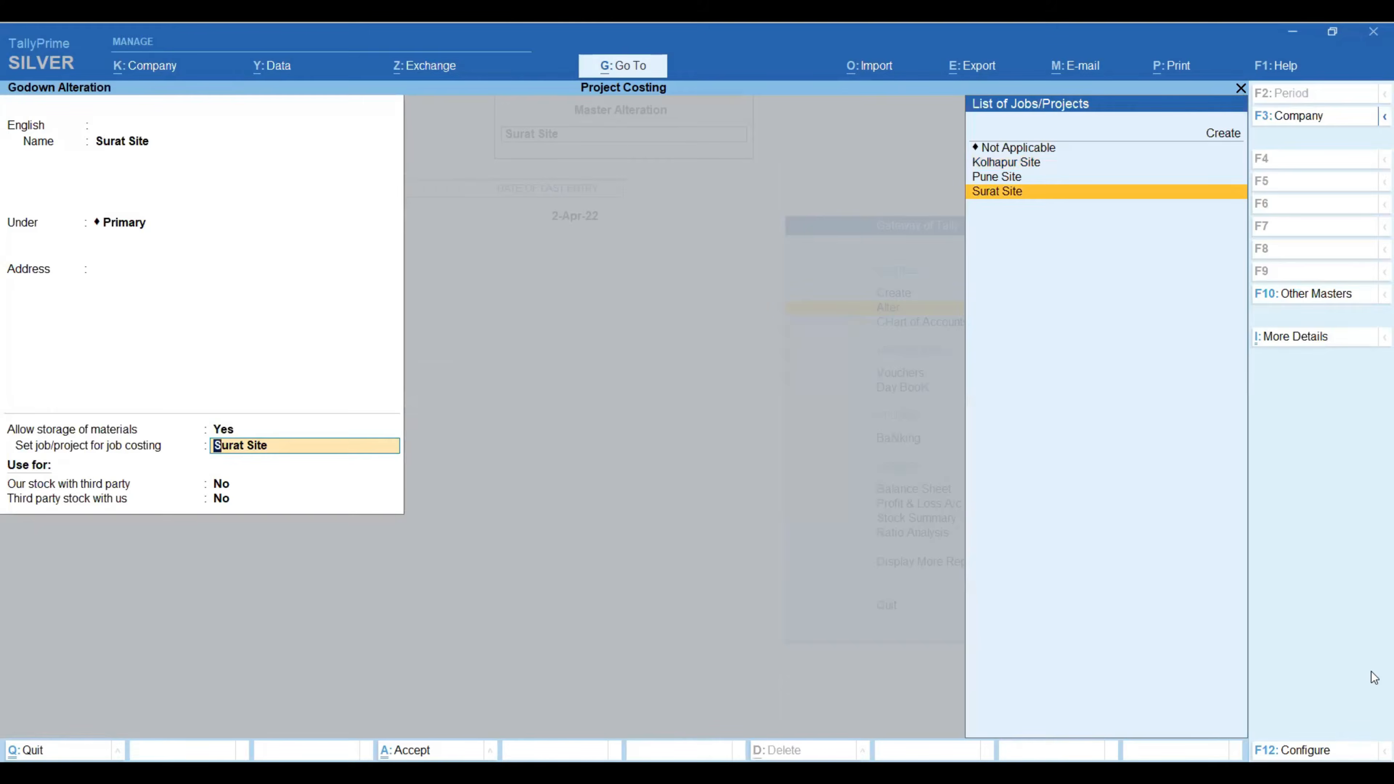
key("Return")
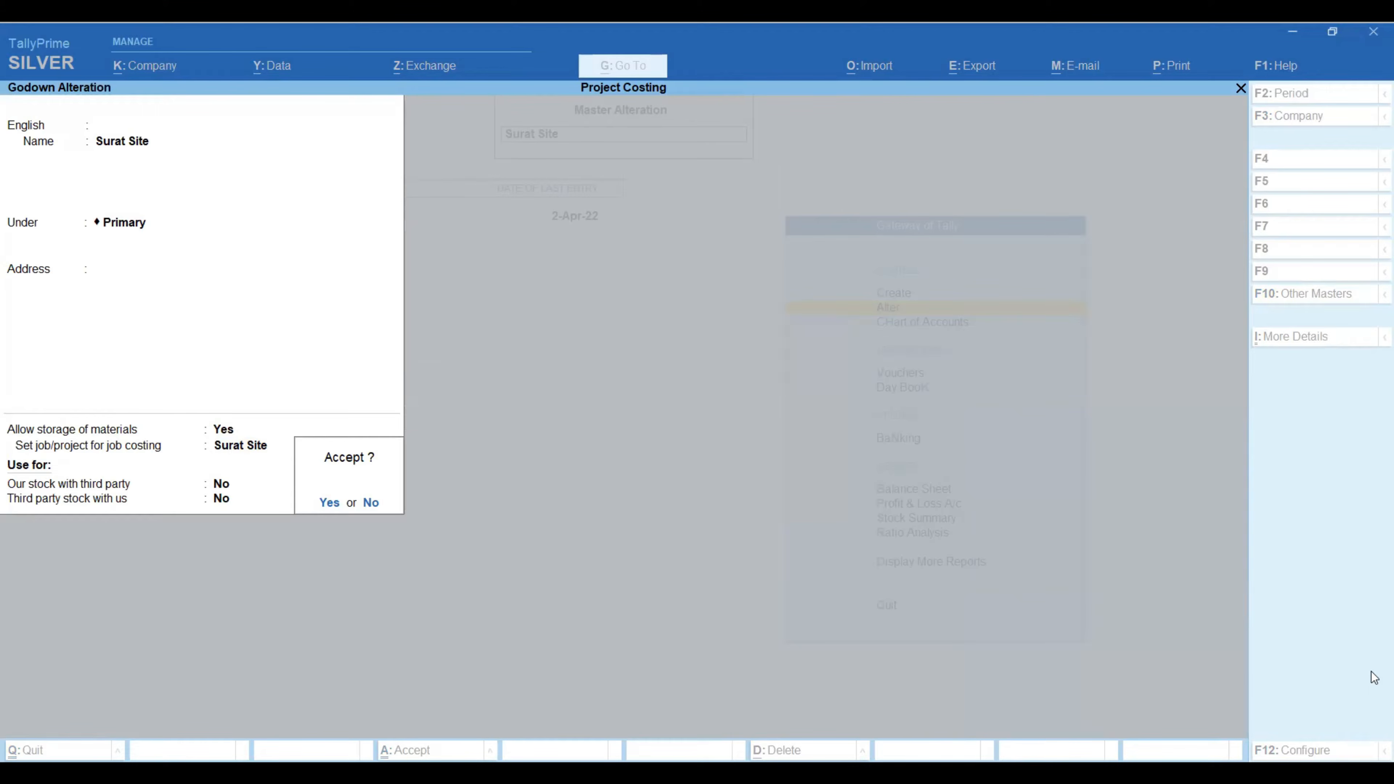
key("Return")
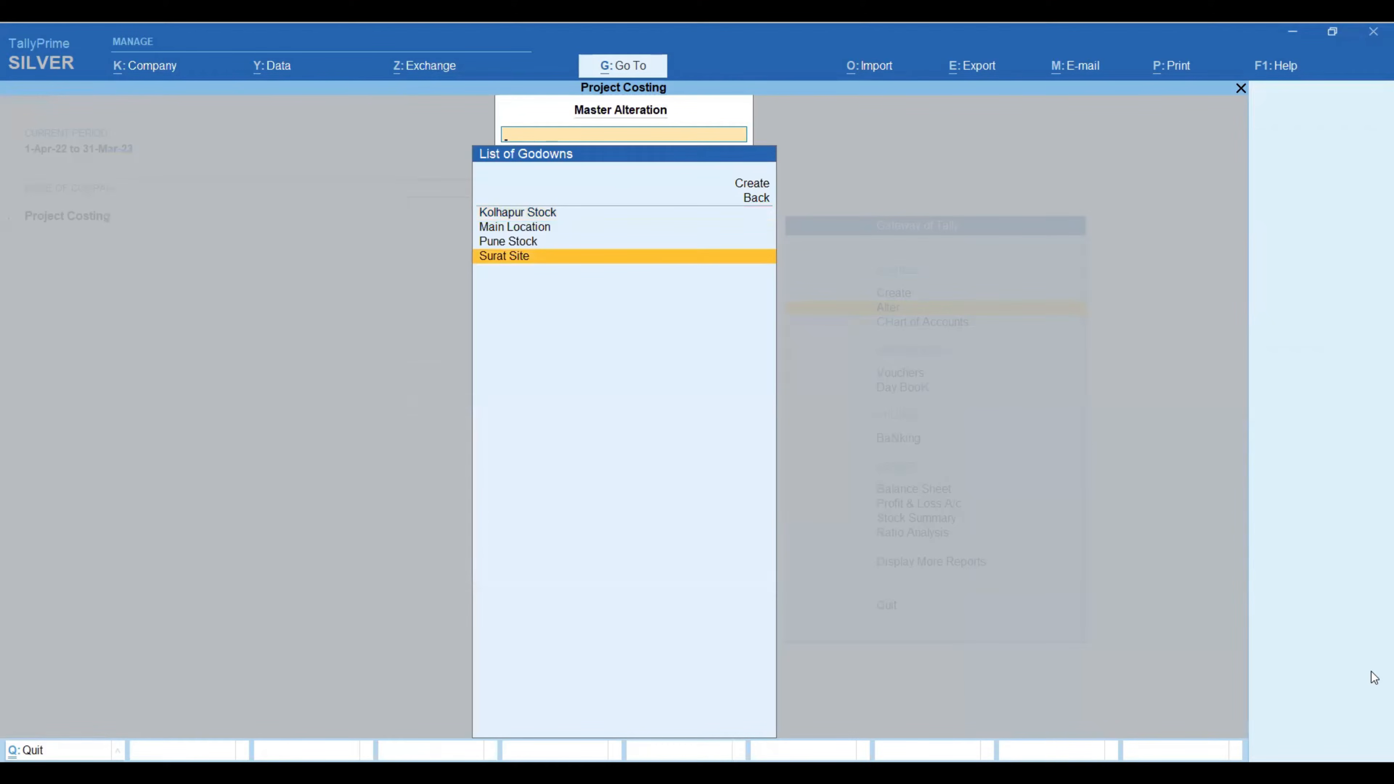
key("Escape")
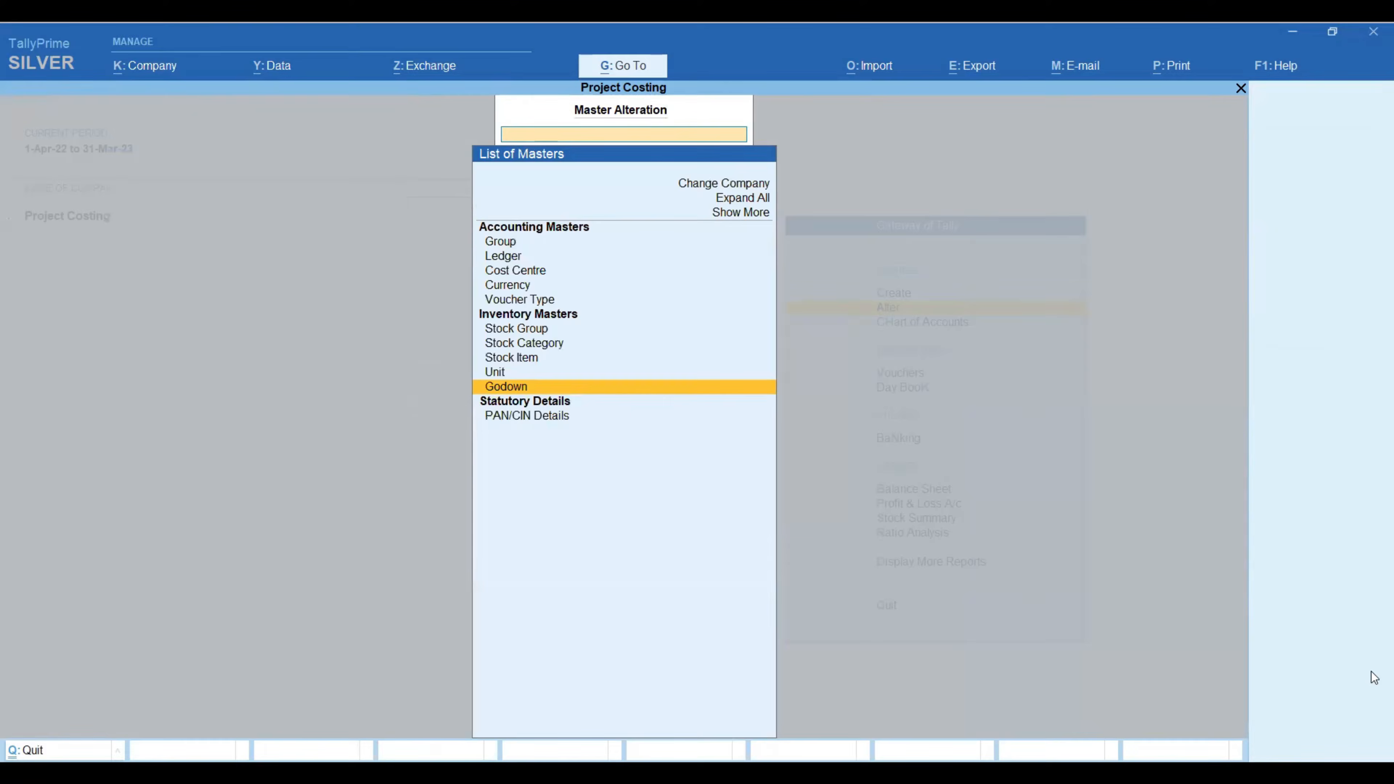
key("Escape")
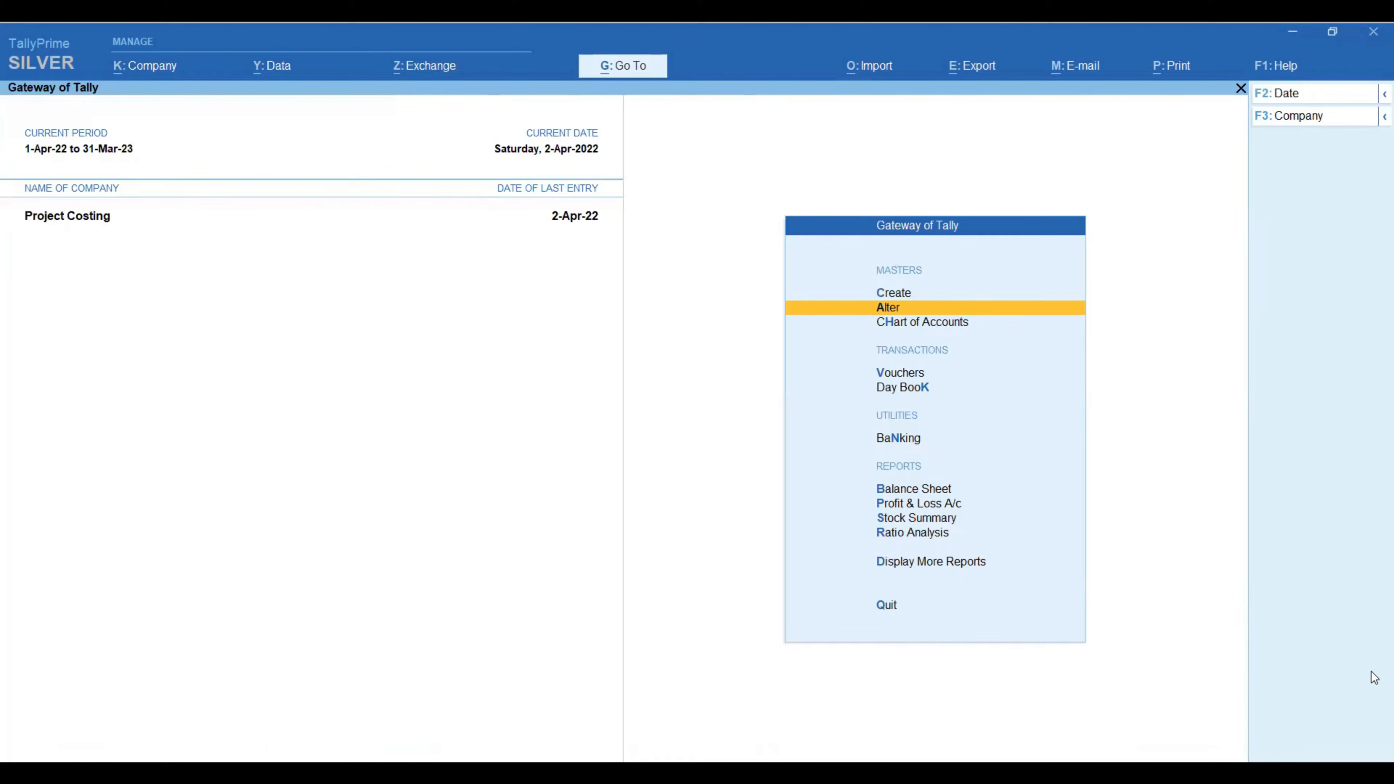
- Open a blank voucher type creation form and leave it without creating a voucher type
key("Down")
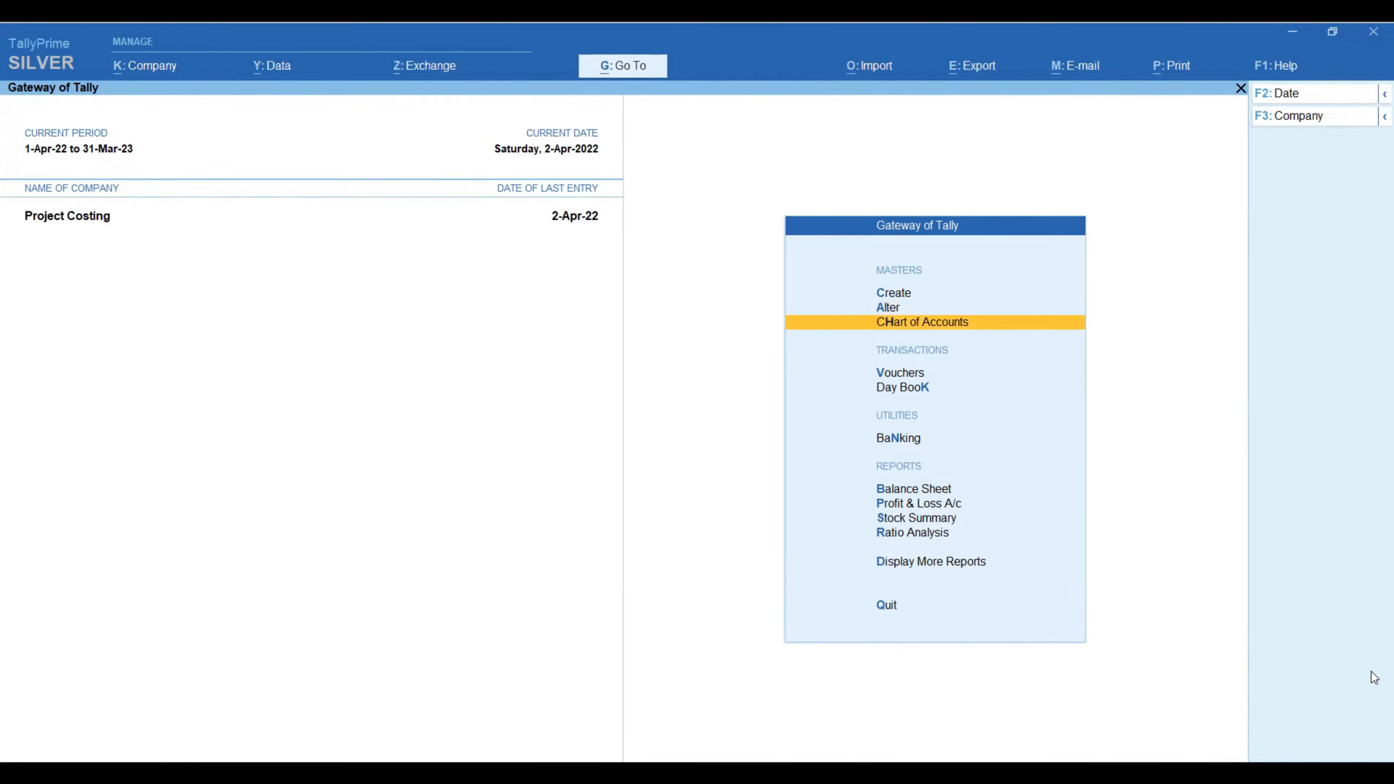
key("Up")
key("Up")
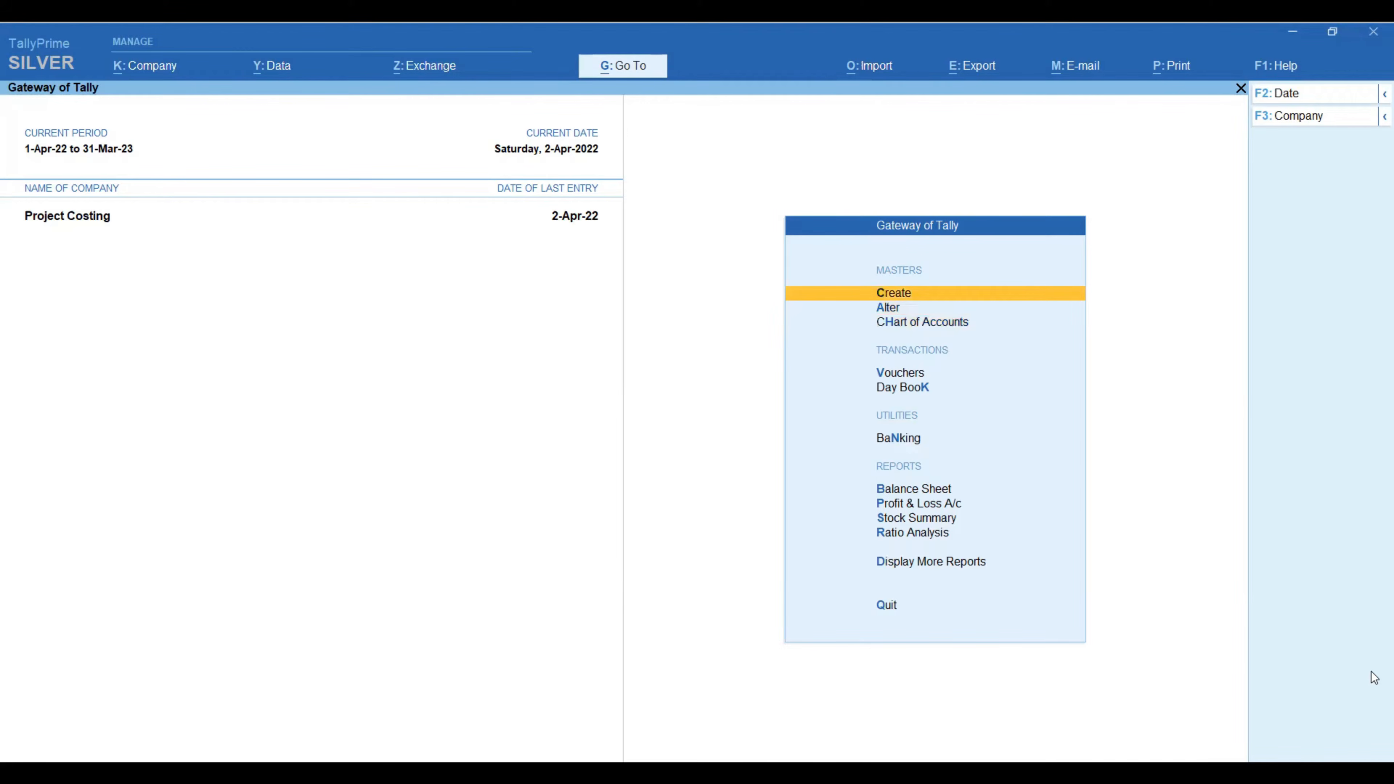
key("Return")
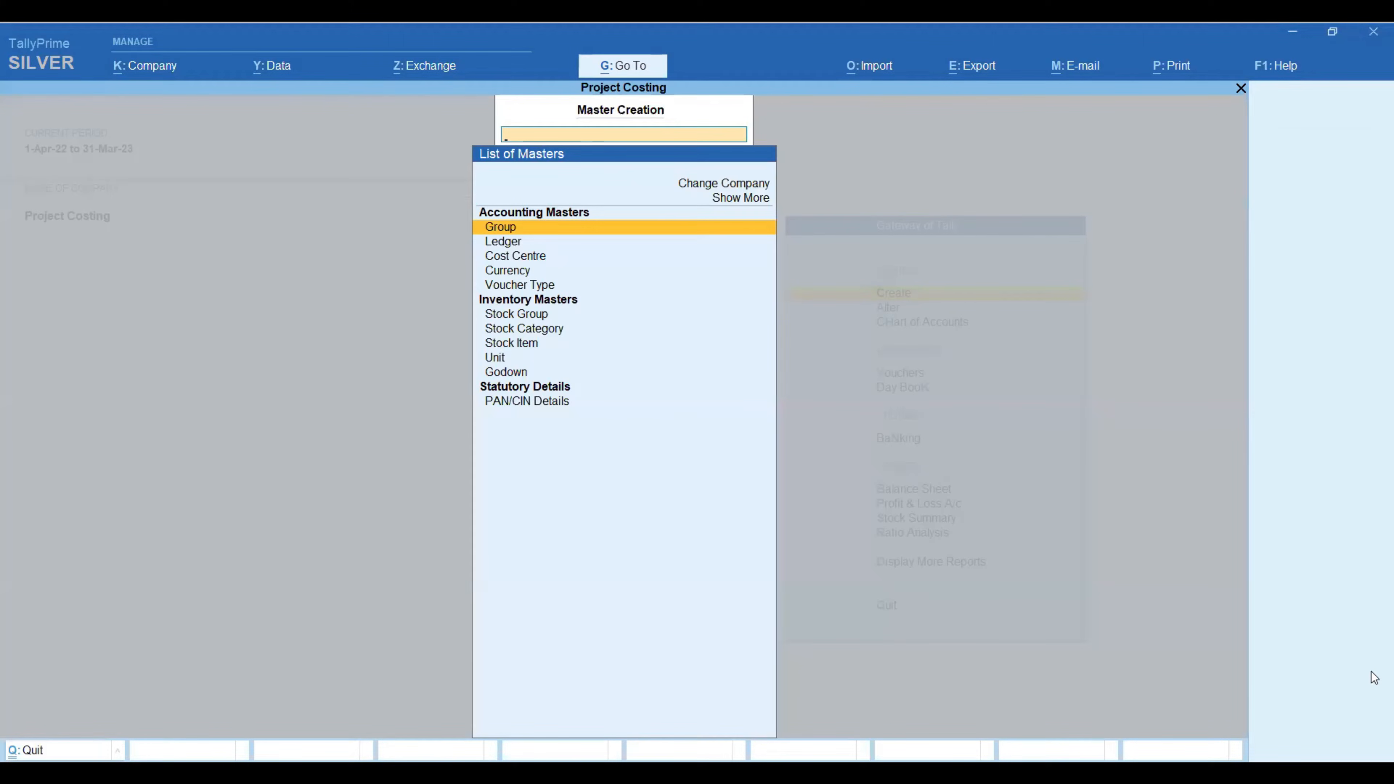
key("Down")
key("Down")
key("Down")
key("Down")
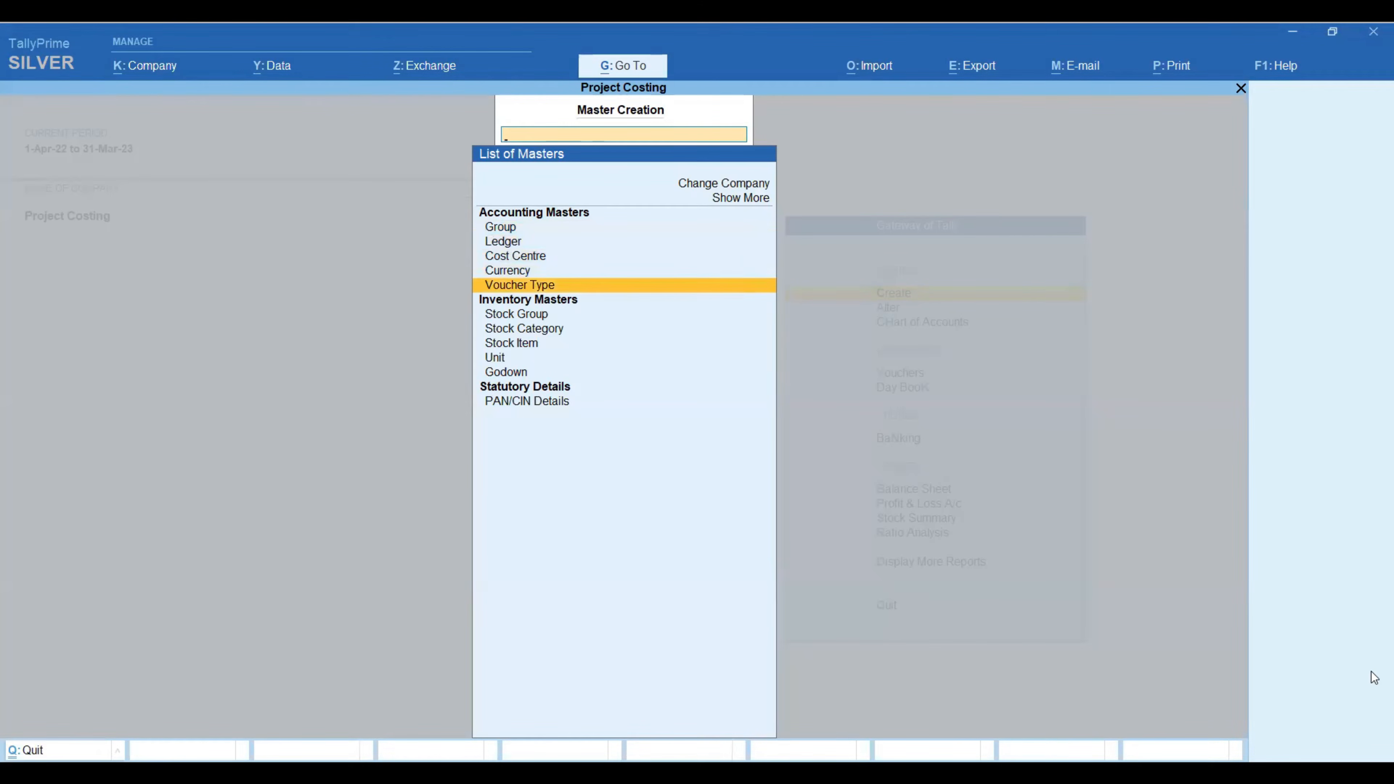
key("Return")
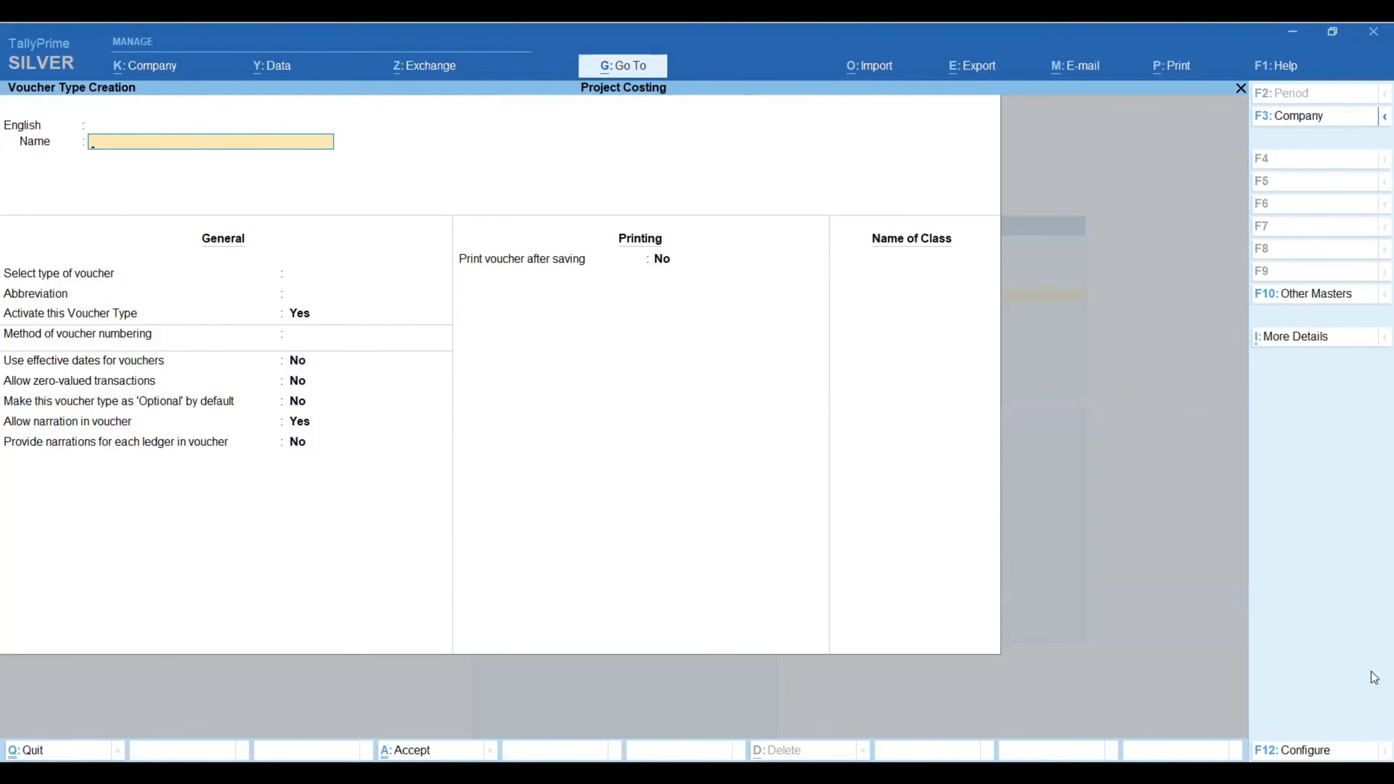
key("Escape")
key("Escape")
- Open the list of voucher types for alteration
key("Down")
key("Return")
key("Down")
key("Down")
key("Down")
key("Down")
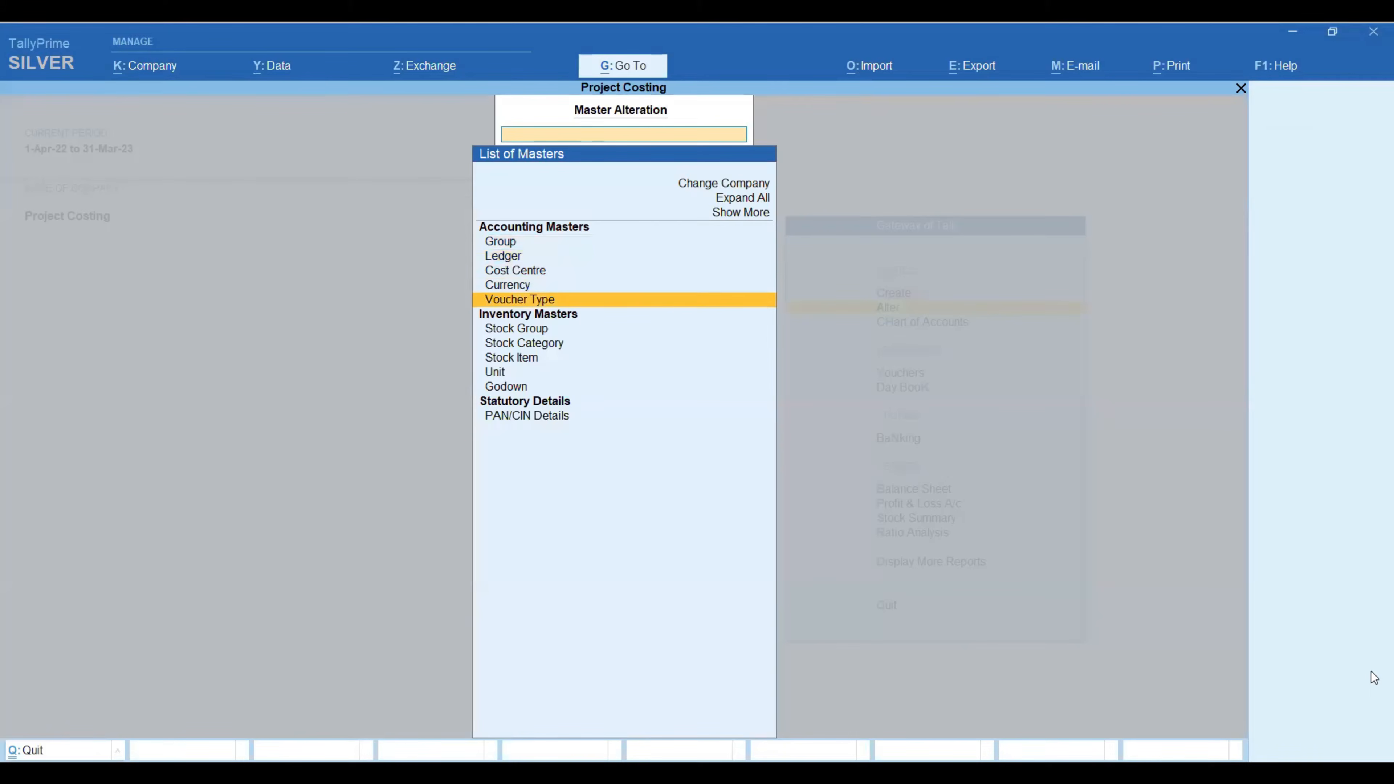
key("Return")
- Go through the list of voucher types and open Material Transfer for alteration
key("Down")
key("Down")
key("Down")
key("Down")
key("Down")
key("Down")
key("Down")
key("Down")
key("Down")
key("Down")
key("Down")
key("Down")
key("Down")
key("Down")
key("Up")
key("Up")
key("Up")
key("Up")
key("Up")
key("Up")
key("Up")
key("Return")
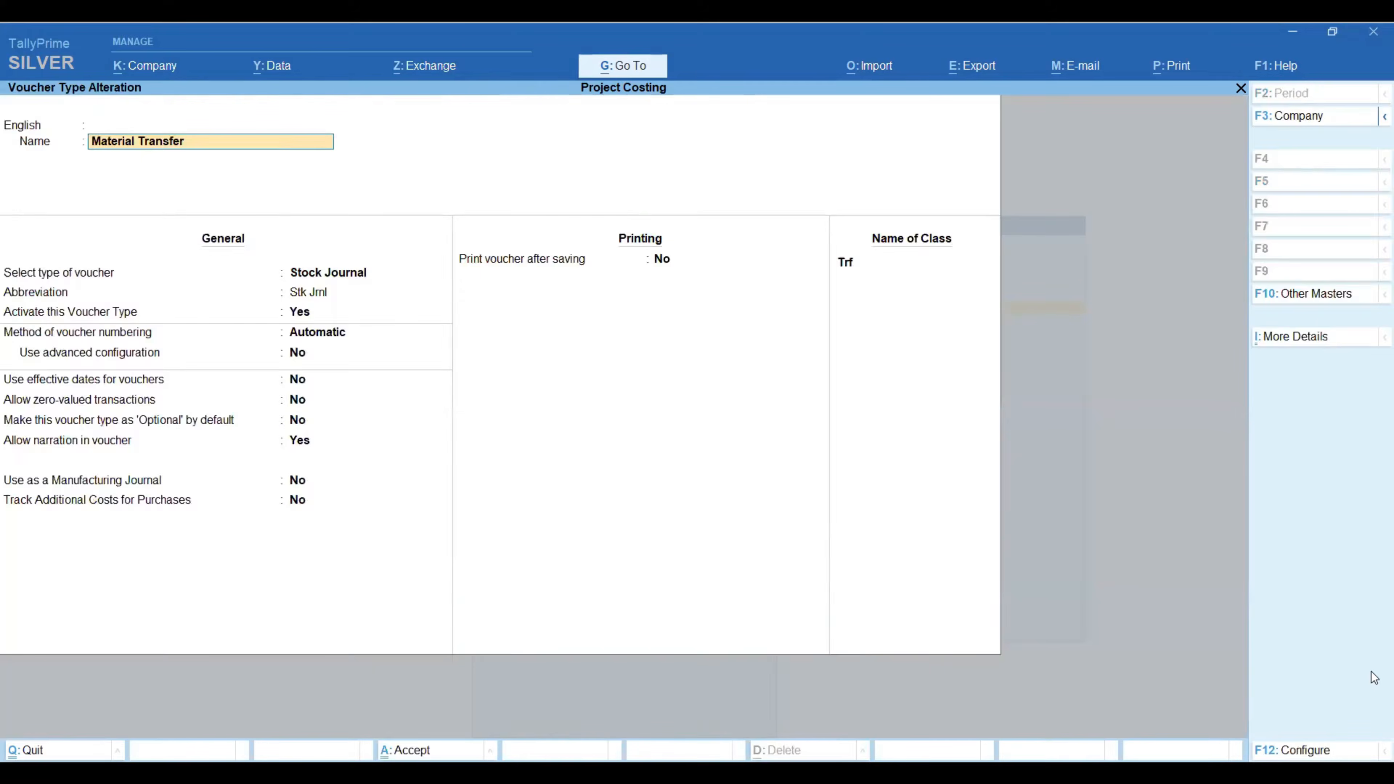
- Go through the general and printing settings of the Material Transfer voucher type as far as its class name
key("Return")
key("Return")
key("Return")
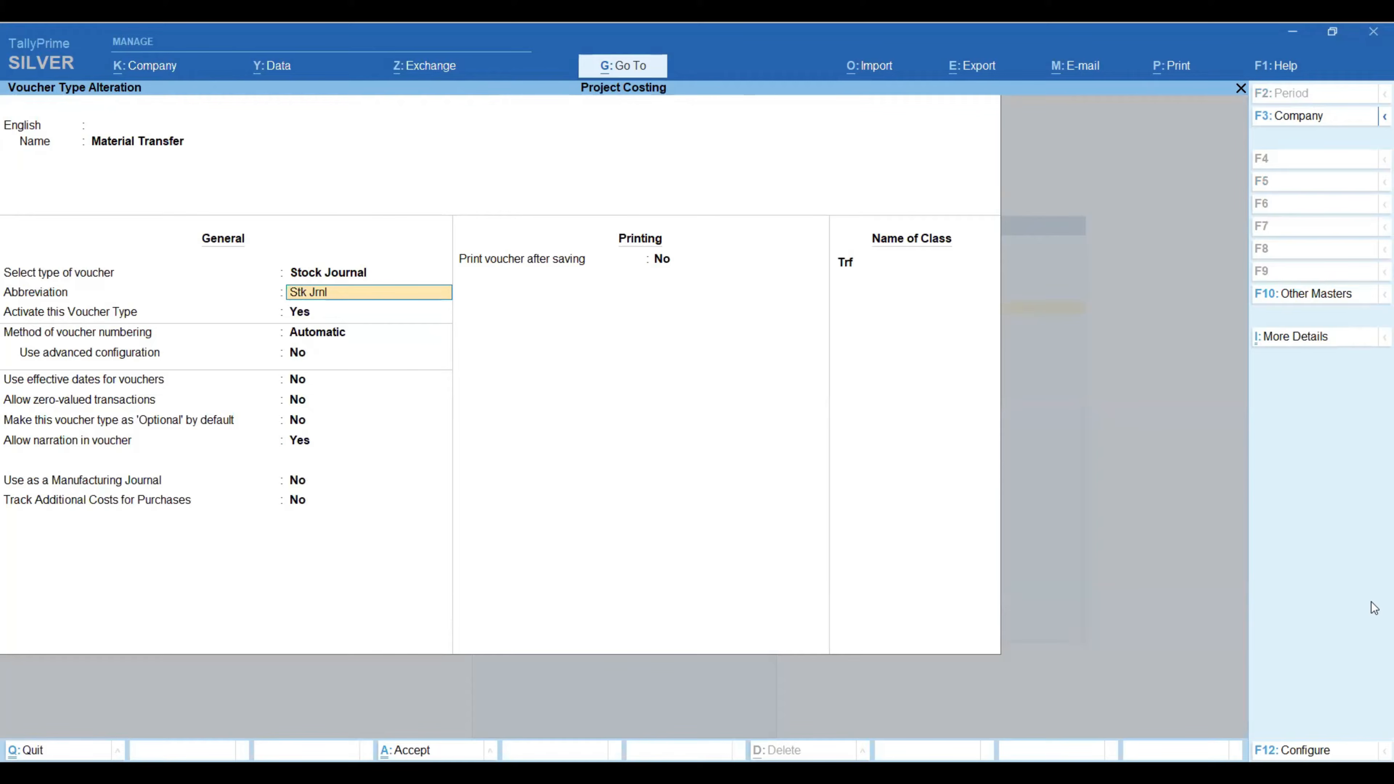
key("Return")
key("Return")
key("Return")
key("Return")
key("Return")
key("Return")
key("Return")
key("Return")
key("Return")
key("Return")
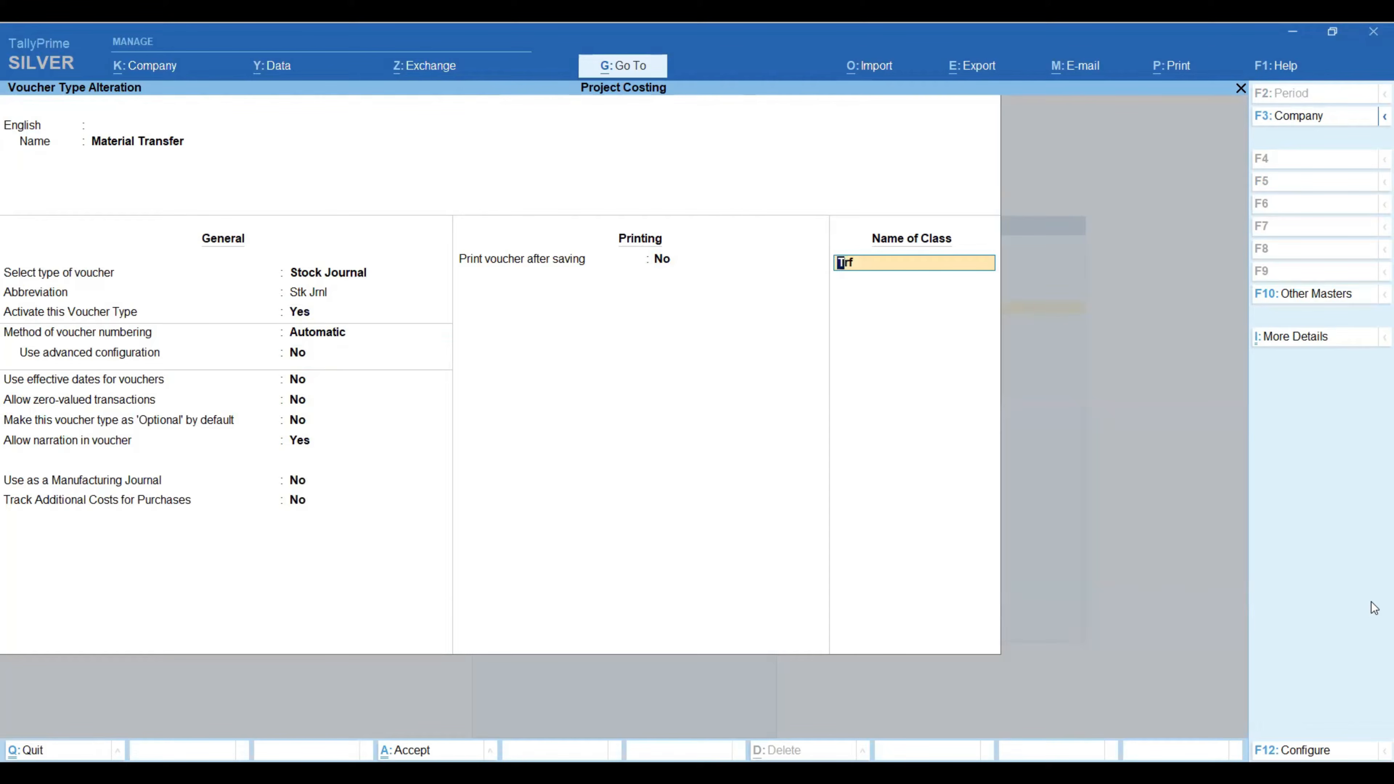
- Open the Trf class, review its inter-godown transfer setting, and accept the Material Transfer voucher type
key("Return")
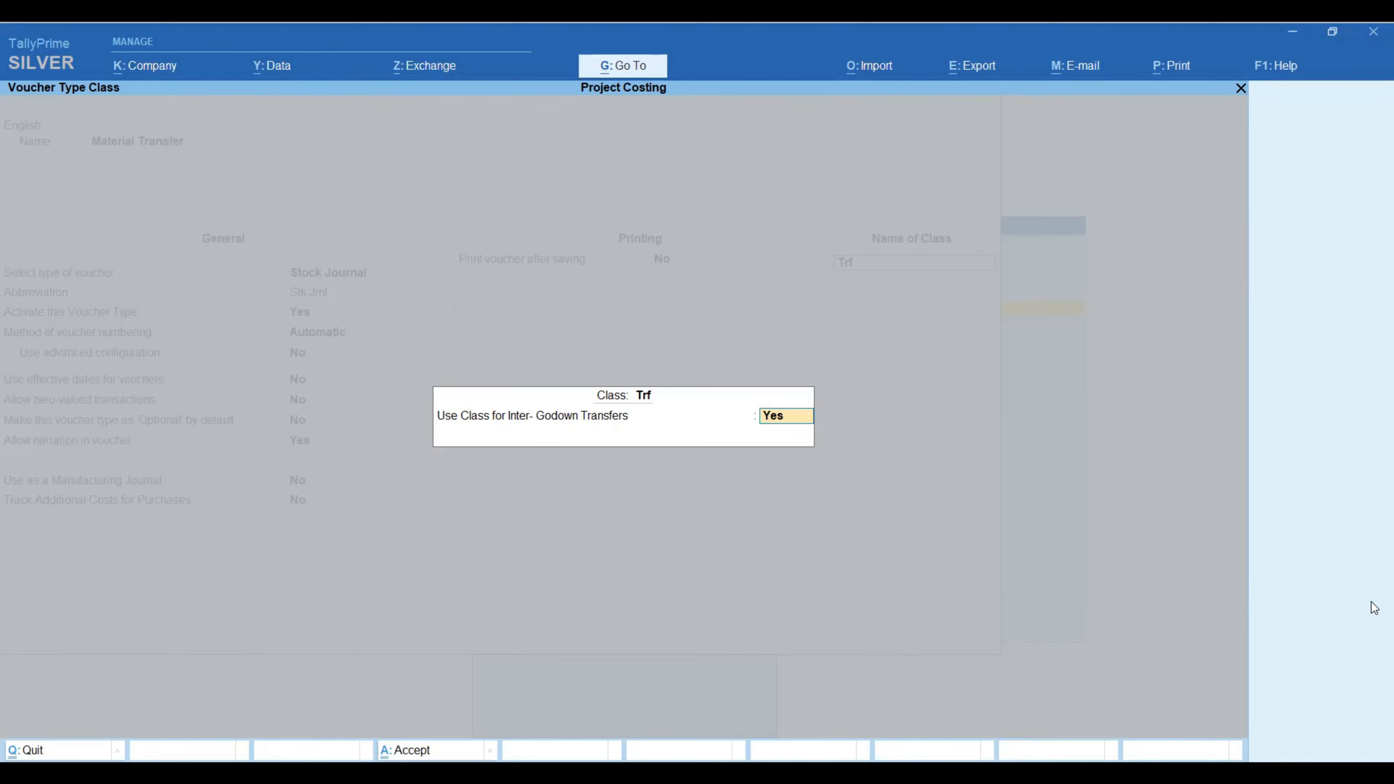
key("Return")
key("Return")
key("Return")
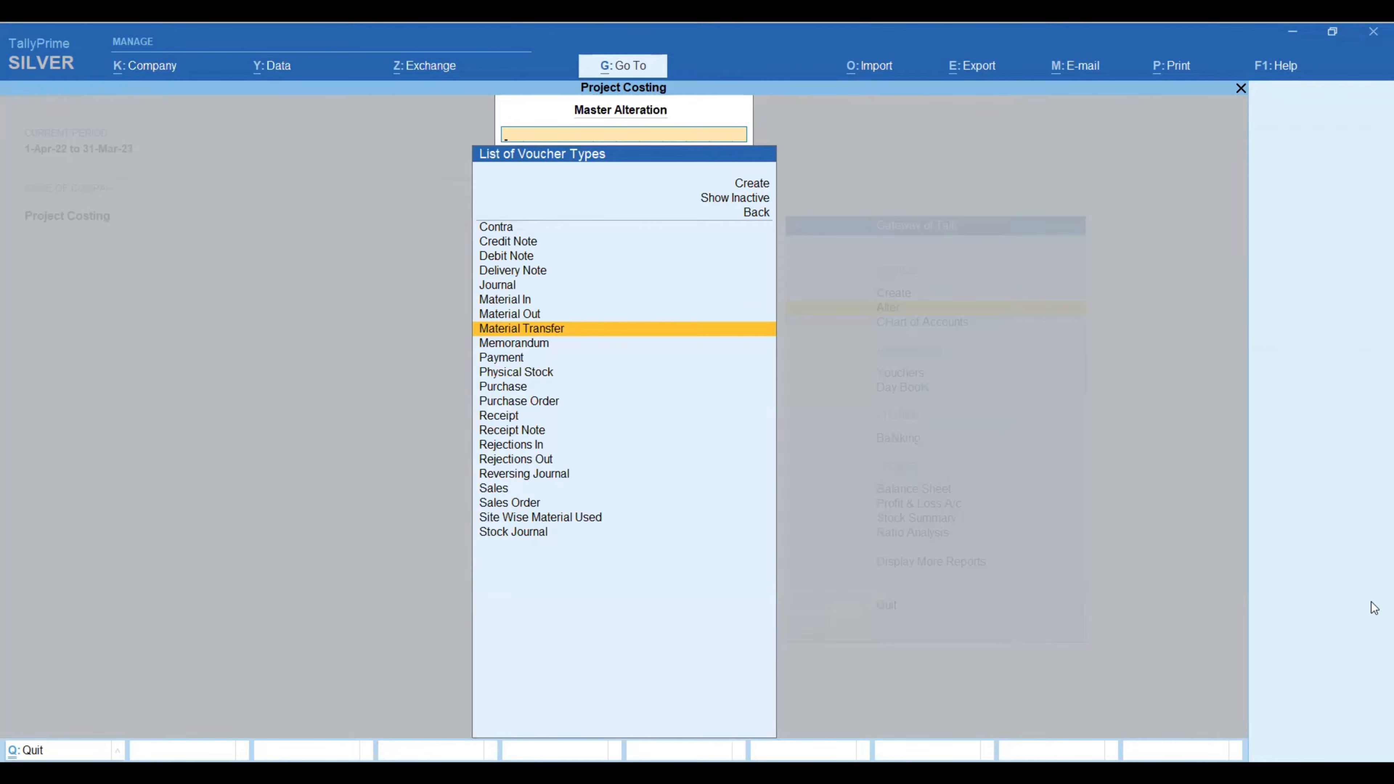
- Open the Site Wise Material Used voucher type for alteration
key("Down")
key("Down")
key("Down")
key("Down")
key("Down")
key("Down")
key("Down")
key("Down")
key("Down")
key("Down")
key("Down")
key("Down")
key("Down")
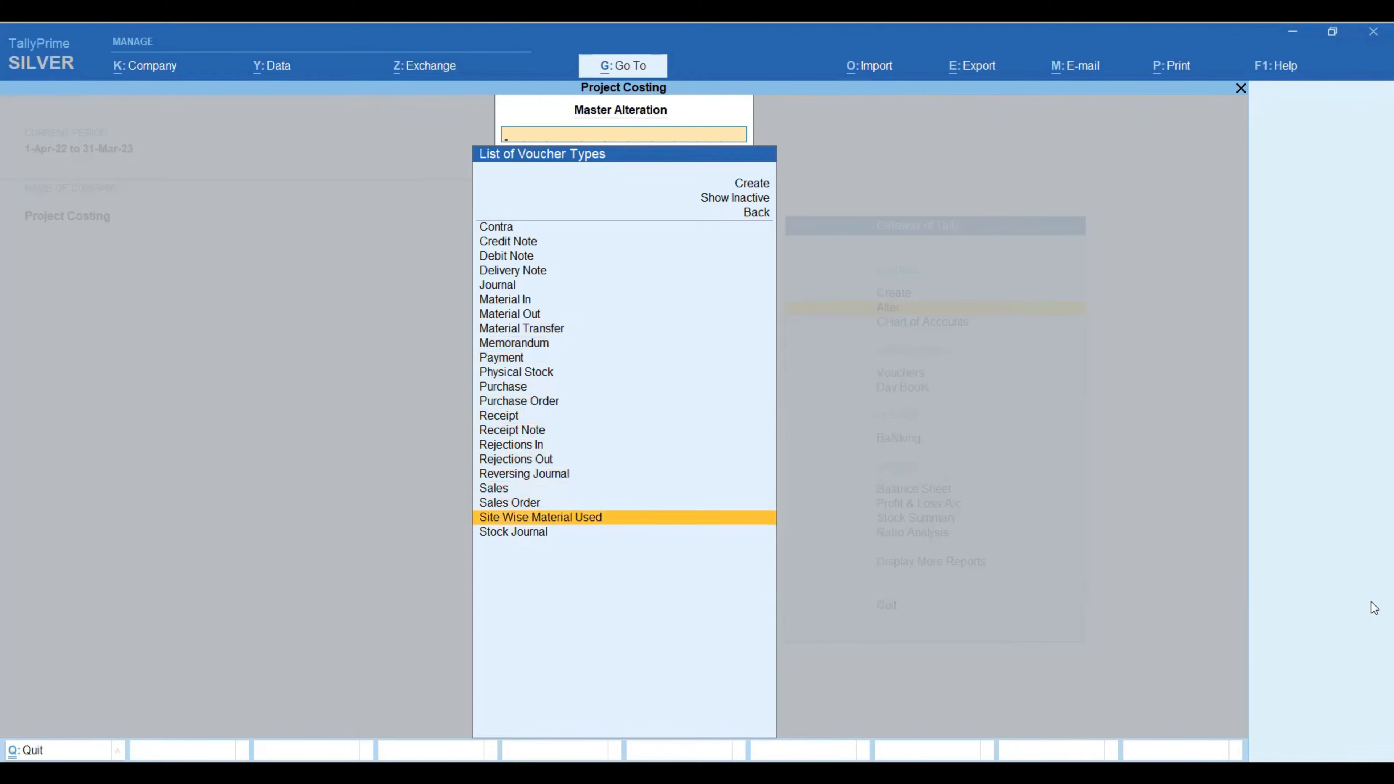
key("Return")
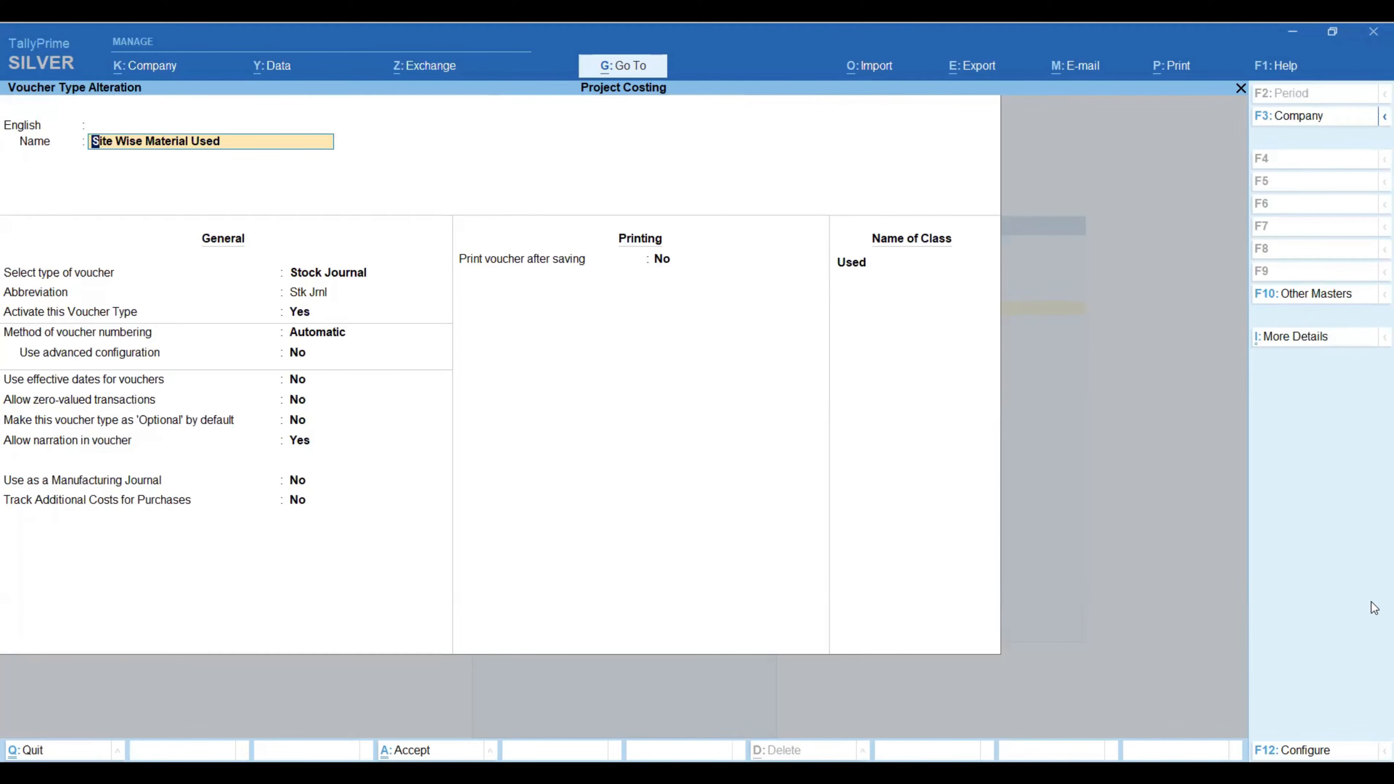
- Go through the general and printing settings of the Site Wise Material Used voucher type as far as its class name
key("Return")
key("Return")
key("Return")
key("Return")
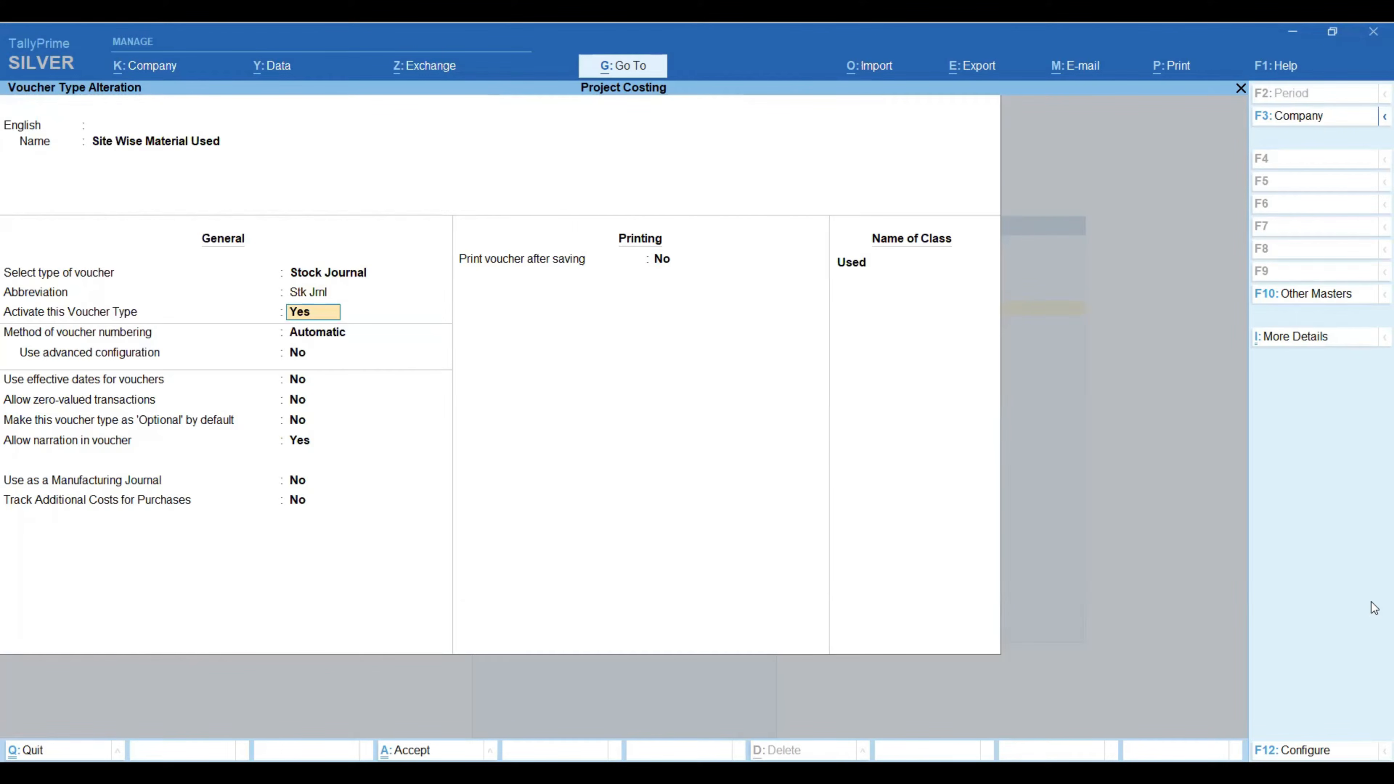
key("Return")
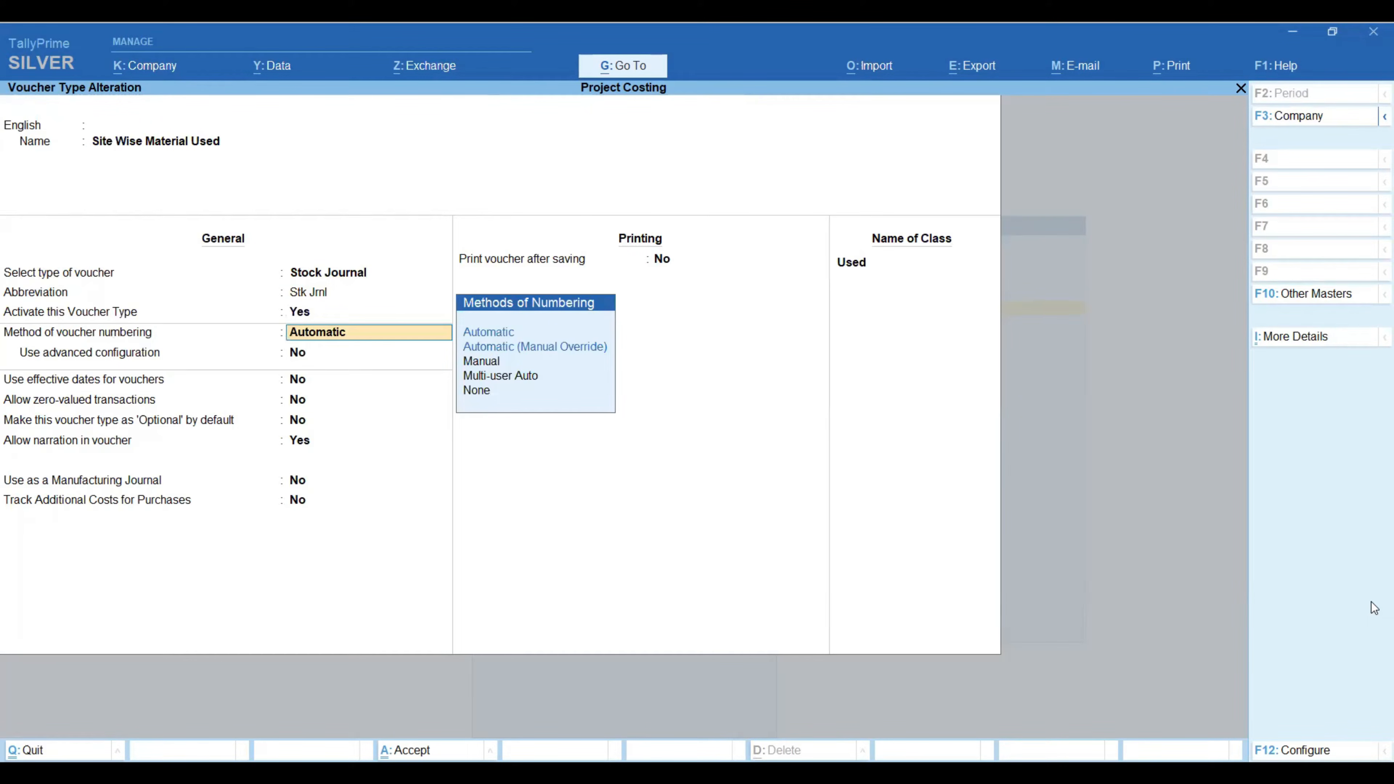
key("Return")
key("Return")
key("Return")
key("Return")
key("Return")
key("Return")
key("Return")
key("Return")
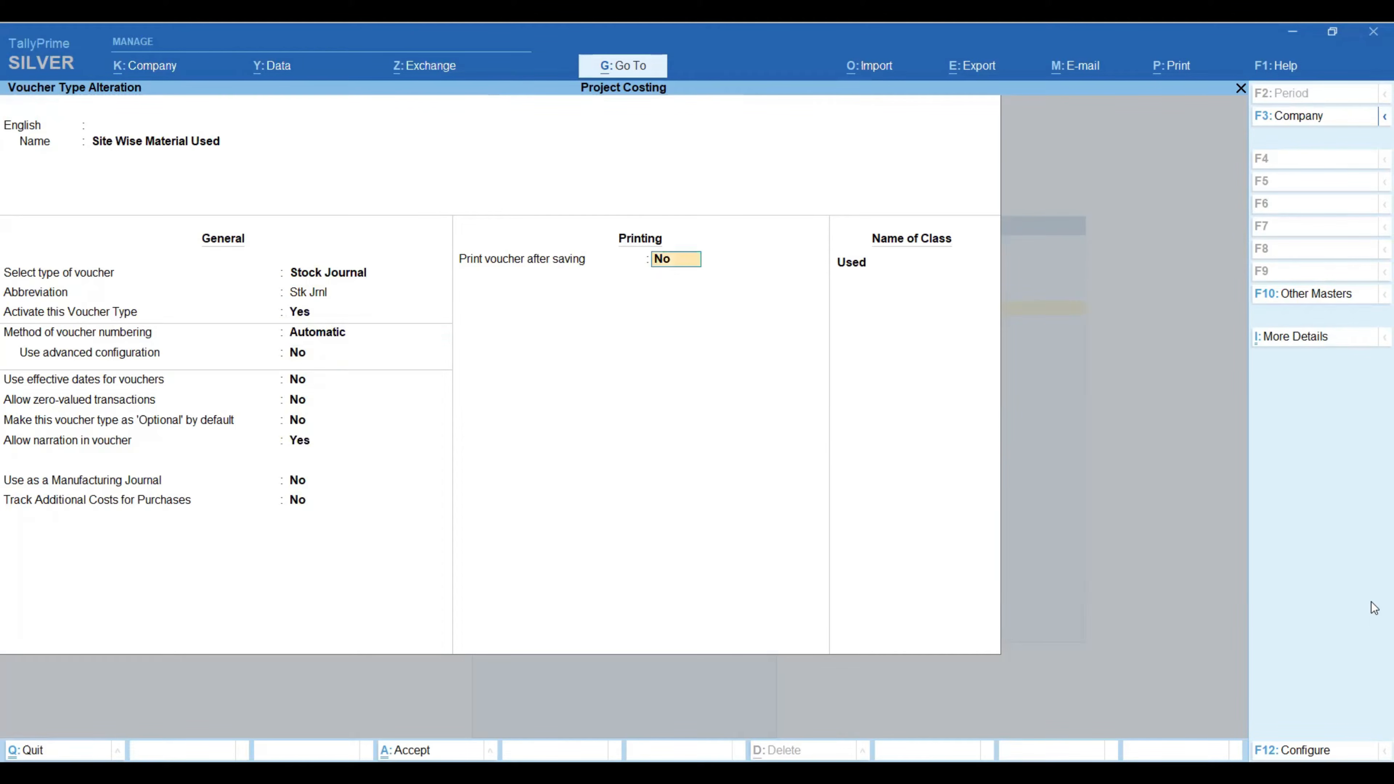
key("Return")
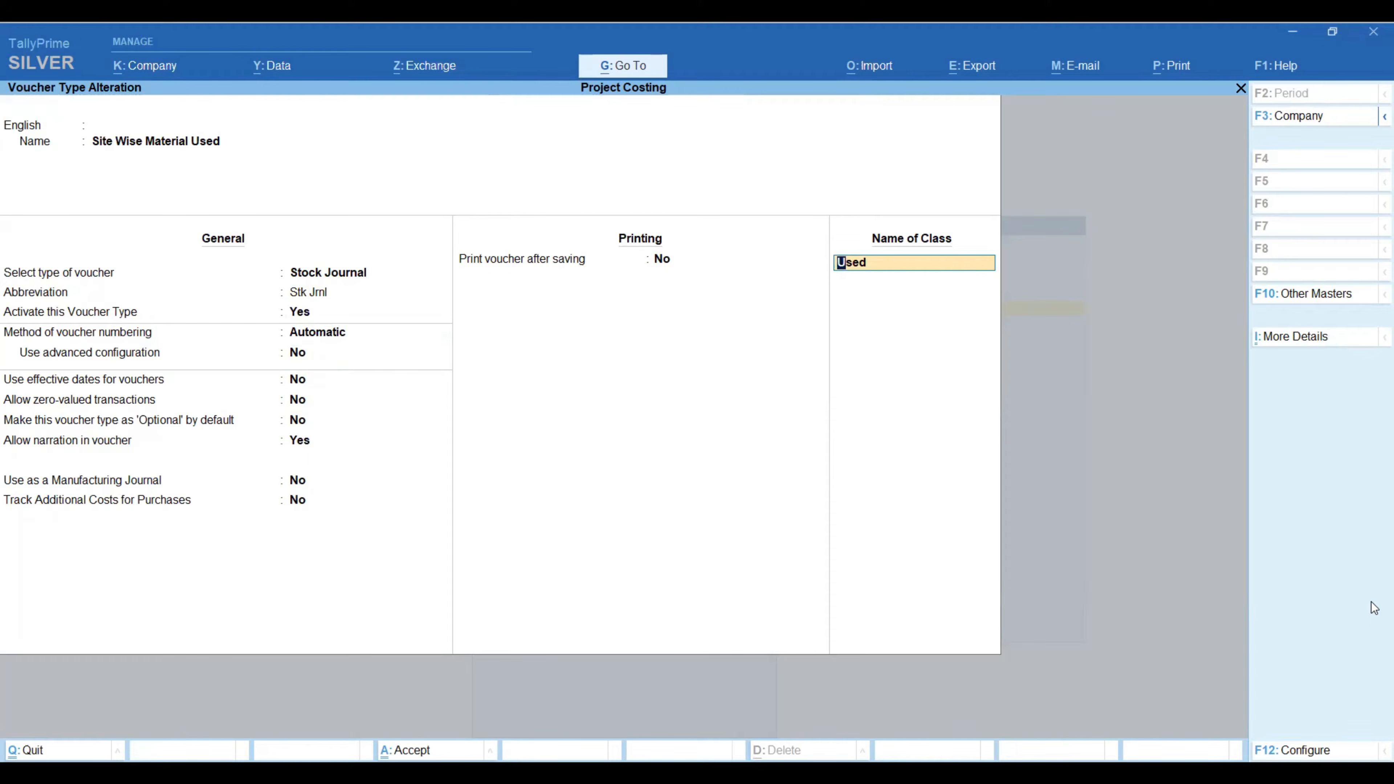
- Open the Used class and review its inter-godown transfer and job costing consumption settings
key("Return")
key("Return")
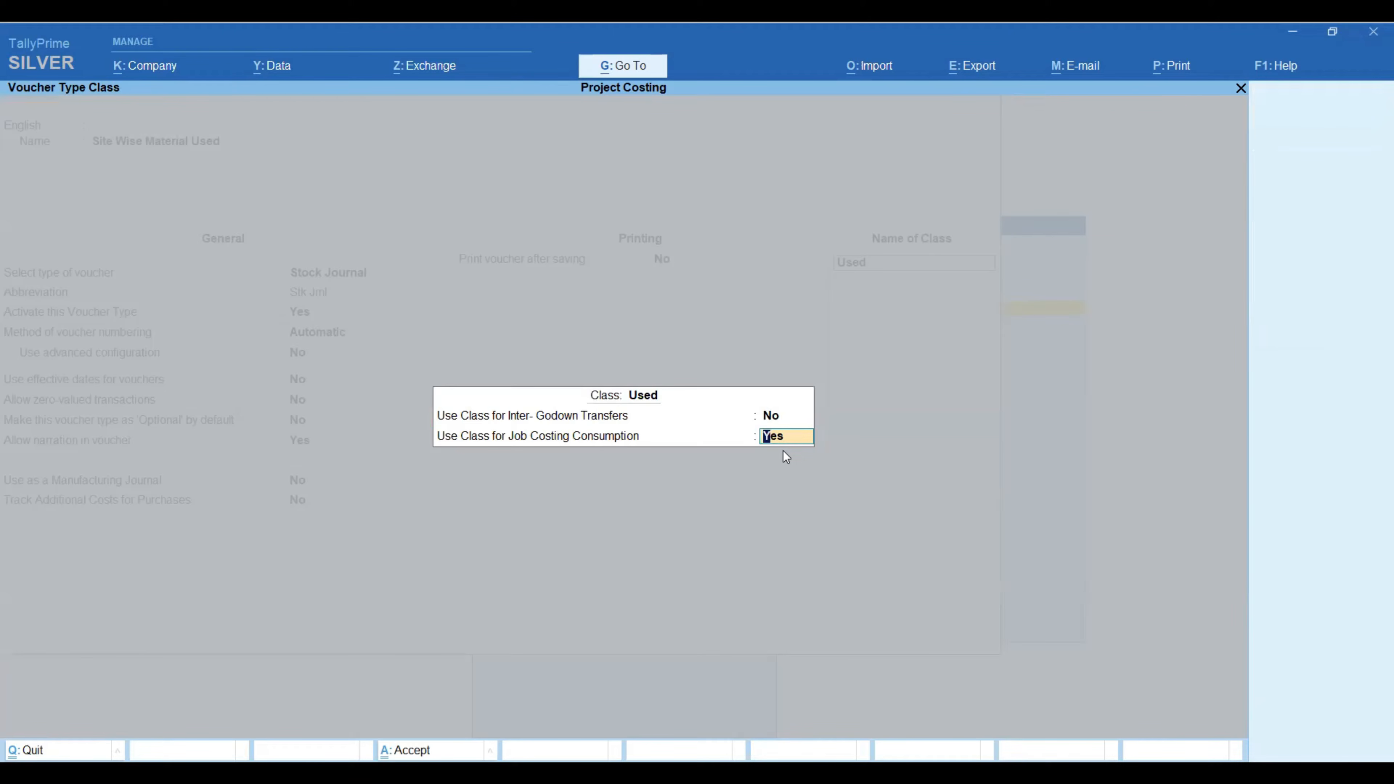
key("Return")
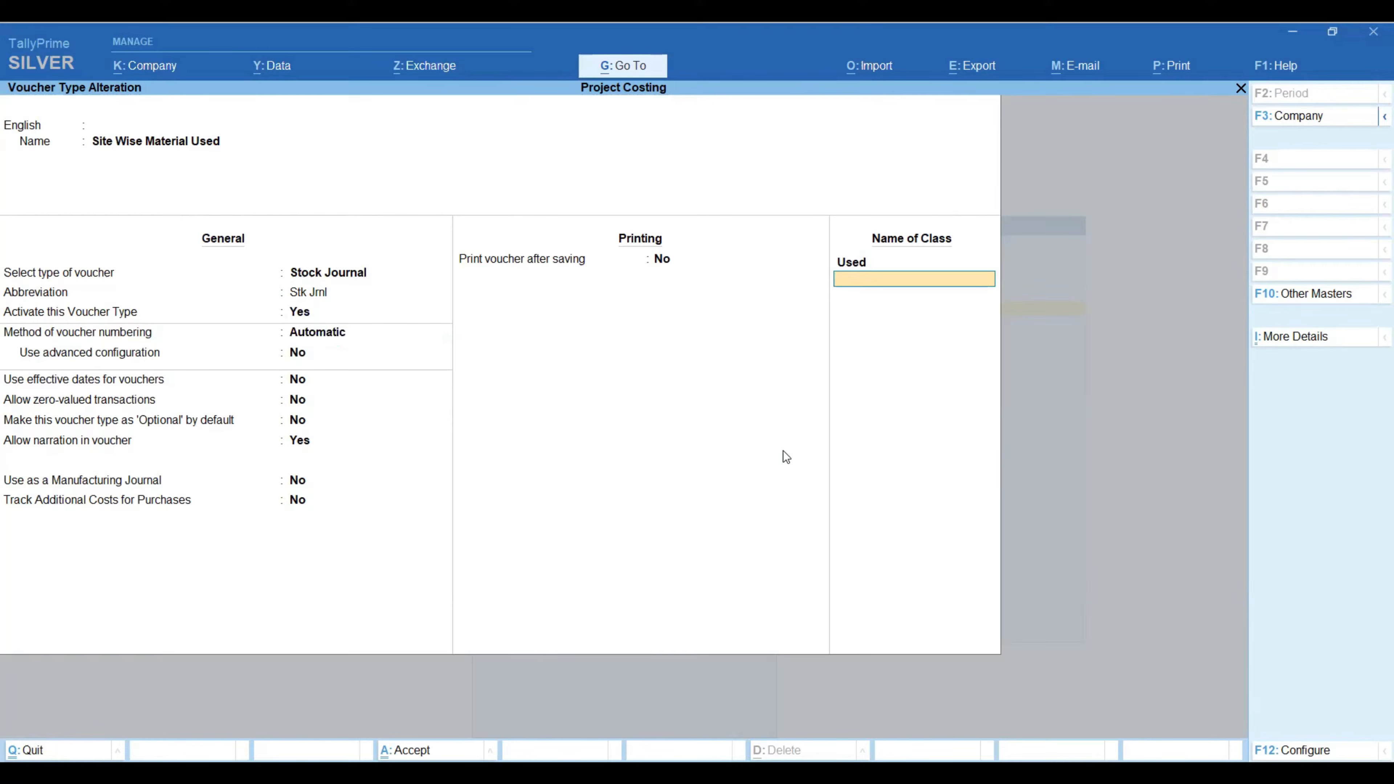
- Reopen the Used class, keep inter-godown transfers at No and job costing consumption at Yes, and accept the voucher type
key("Up")
key("Return")
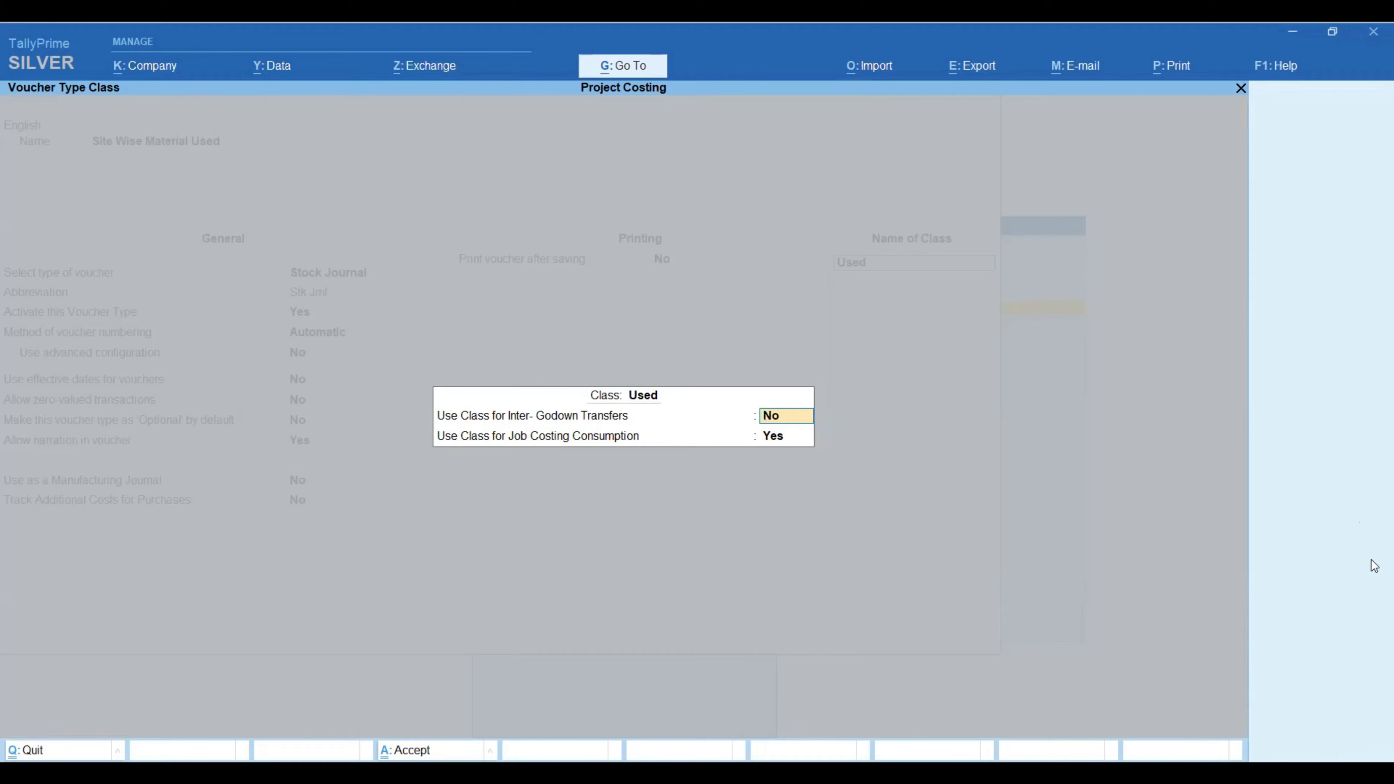
key("BackSpace")
key("Escape")
key("y")
key("Return")
key("Return")
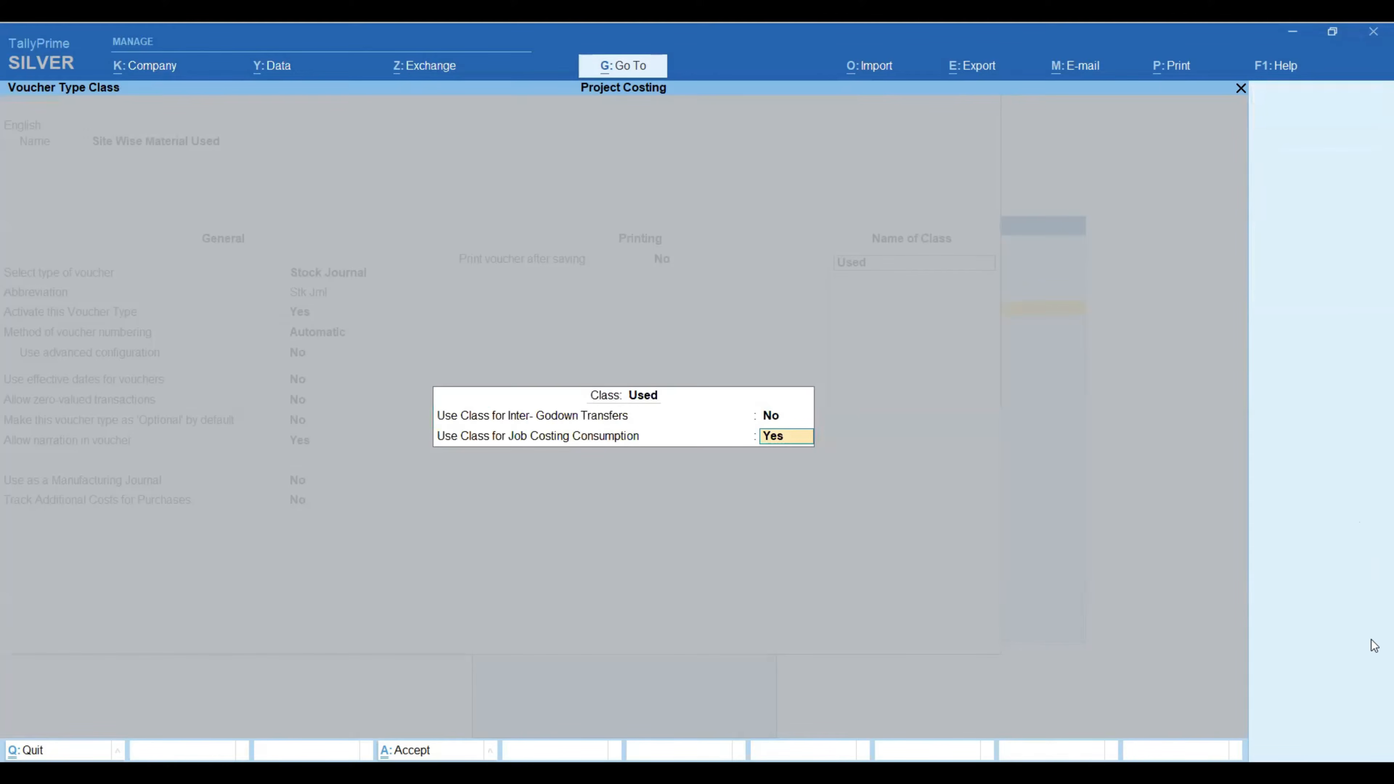
key("Return")
key("Return")
key("y")
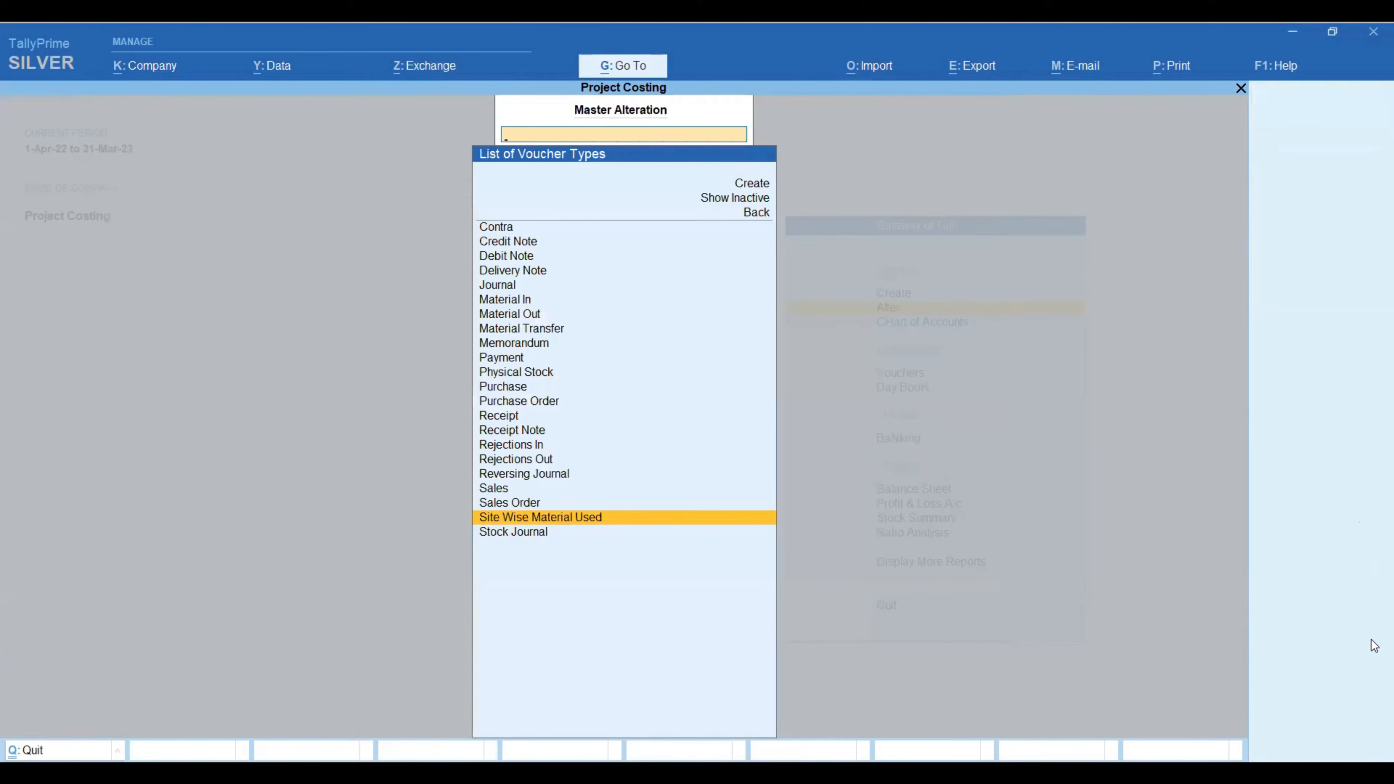
- Return to the Gateway of Tally and open the Day Book
key("Escape")
key("Escape")
key("Down")
key("Down")
key("Down")
key("Down")
key("Down")
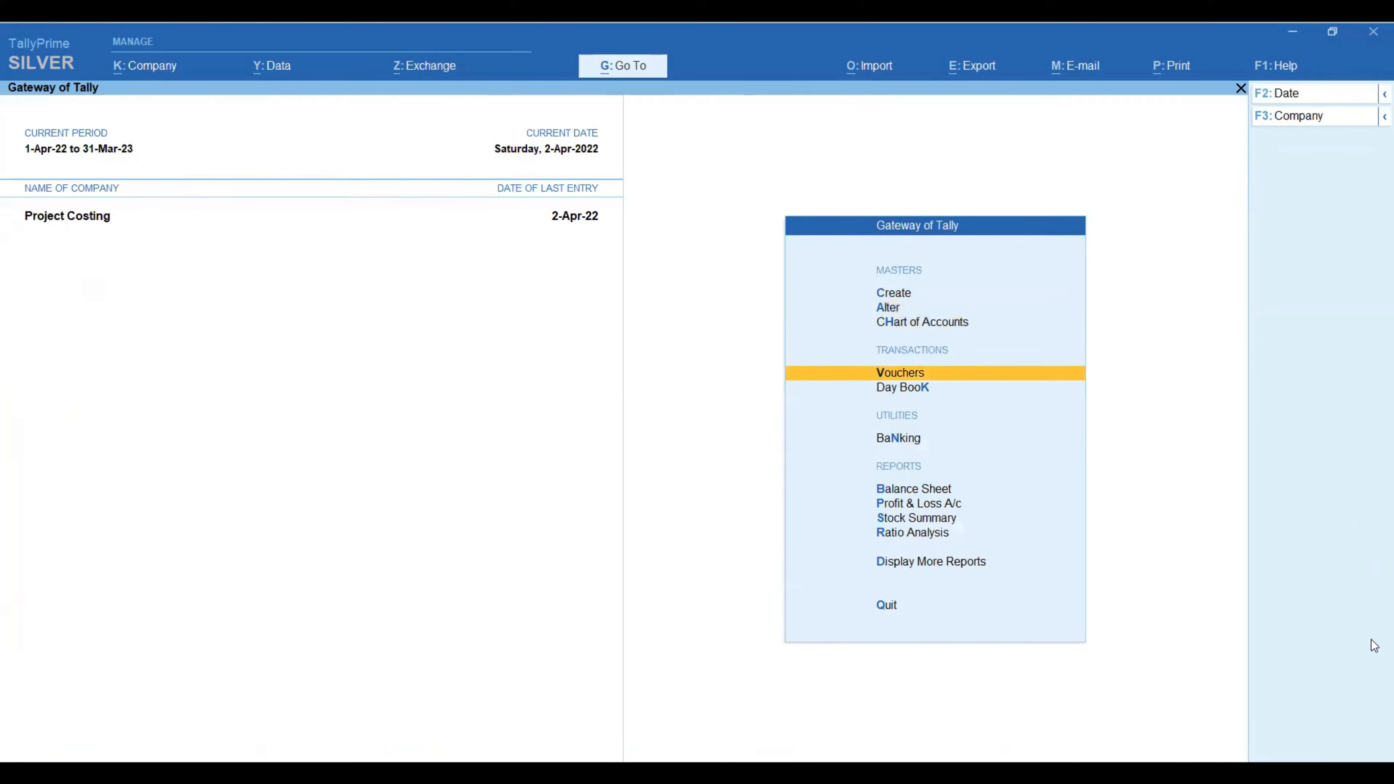
key("Up")
key("Up")
key("Up")
key("Down")
key("Return")
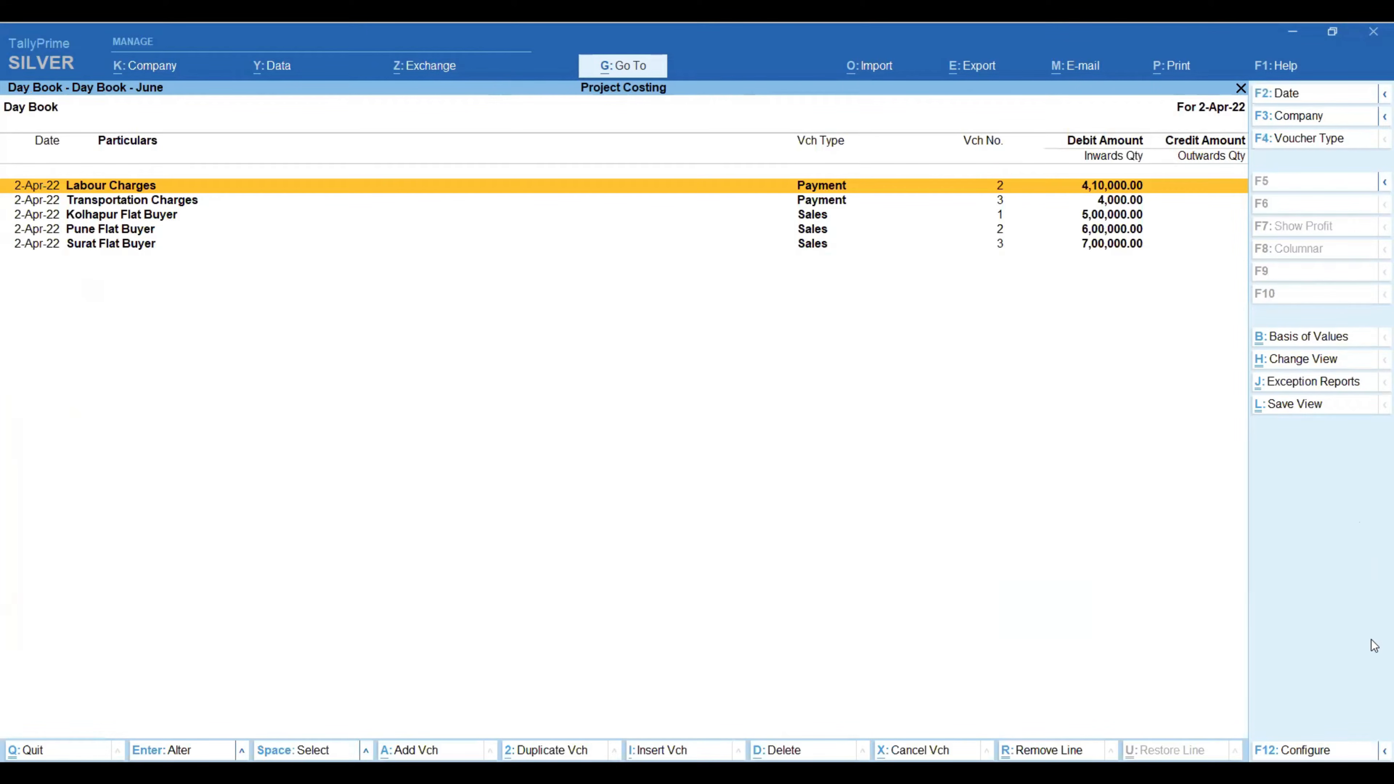
- Set the Day Book period to run from 1-4-2022 to 1-4-2022
key("alt+F2")
type("1-4-2022")
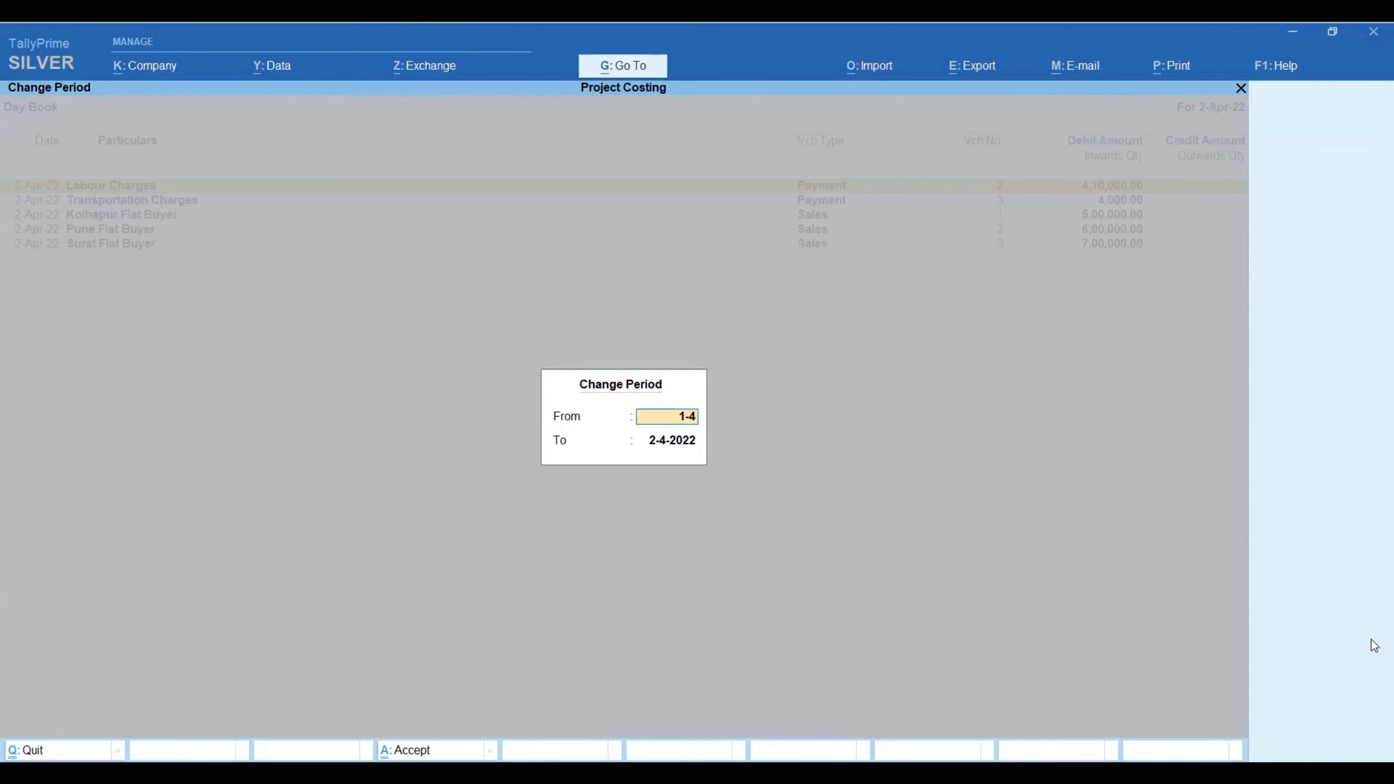
key("Return")
type("1-4")
key("Return")
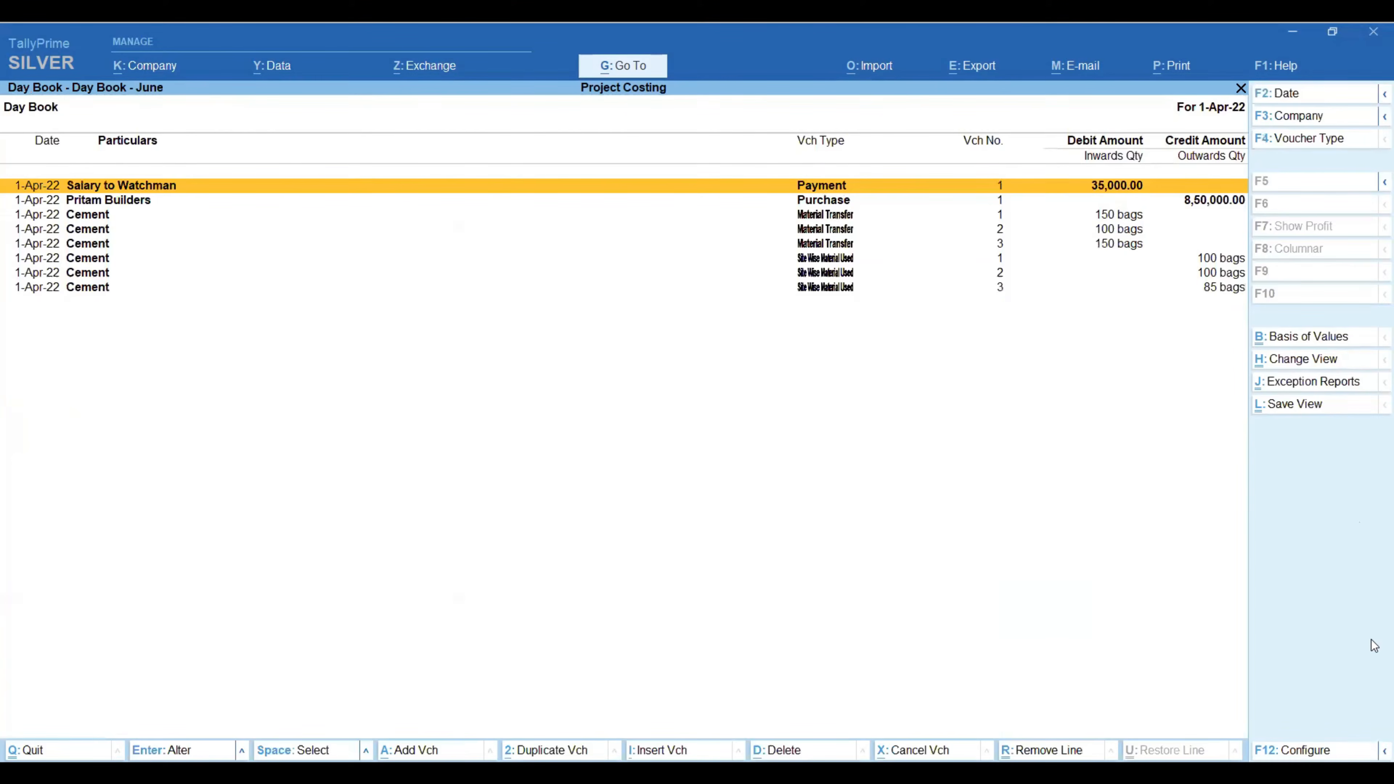
- Open Material Transfer voucher no. 1 to view its destination godown and items, and return to the Gateway of Tally
key("Down")
key("Down")
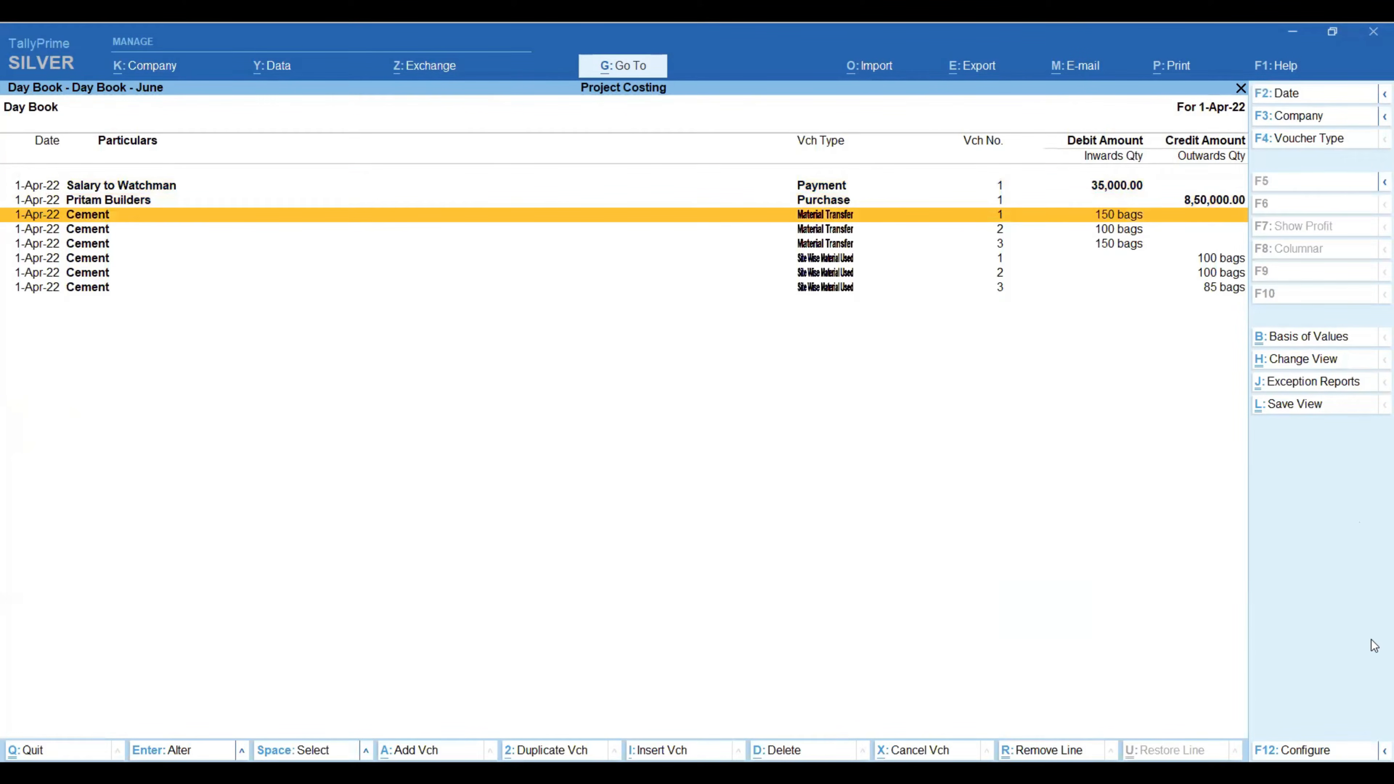
key("Return")
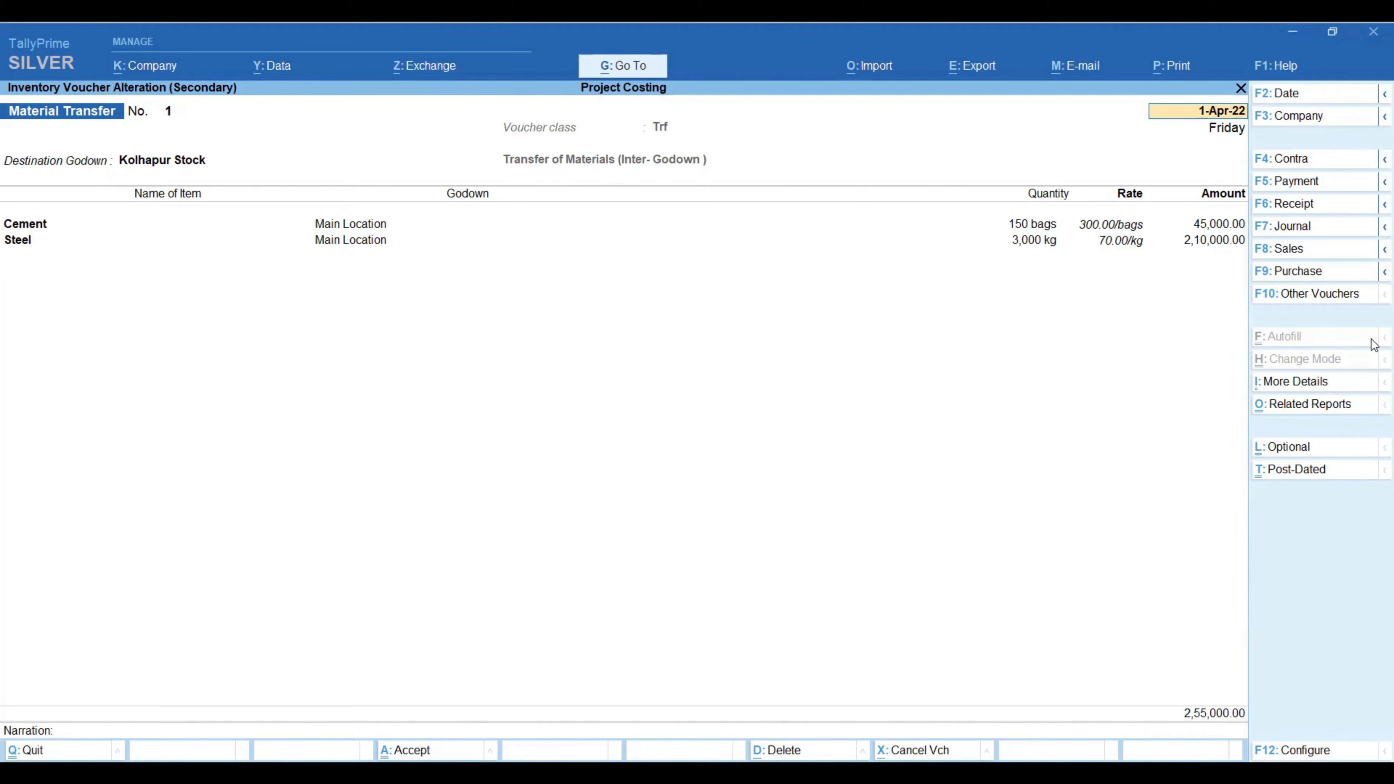
key("Escape")
key("Escape")
key("Escape")
key("Escape")
- Start a new voucher of type Material Transfer with class Trf, and leave it without making an entry
key("Down")
key("Down")
key("Down")
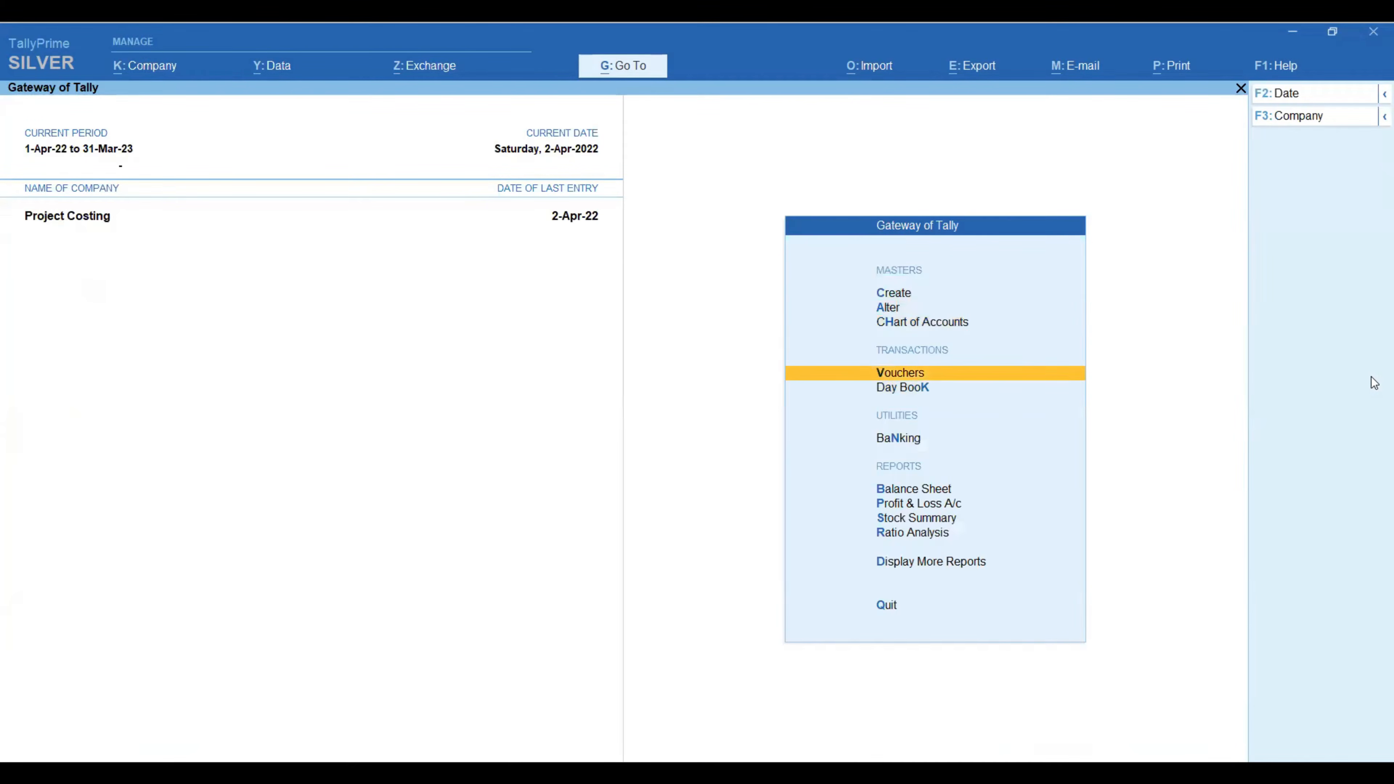
key("Return")
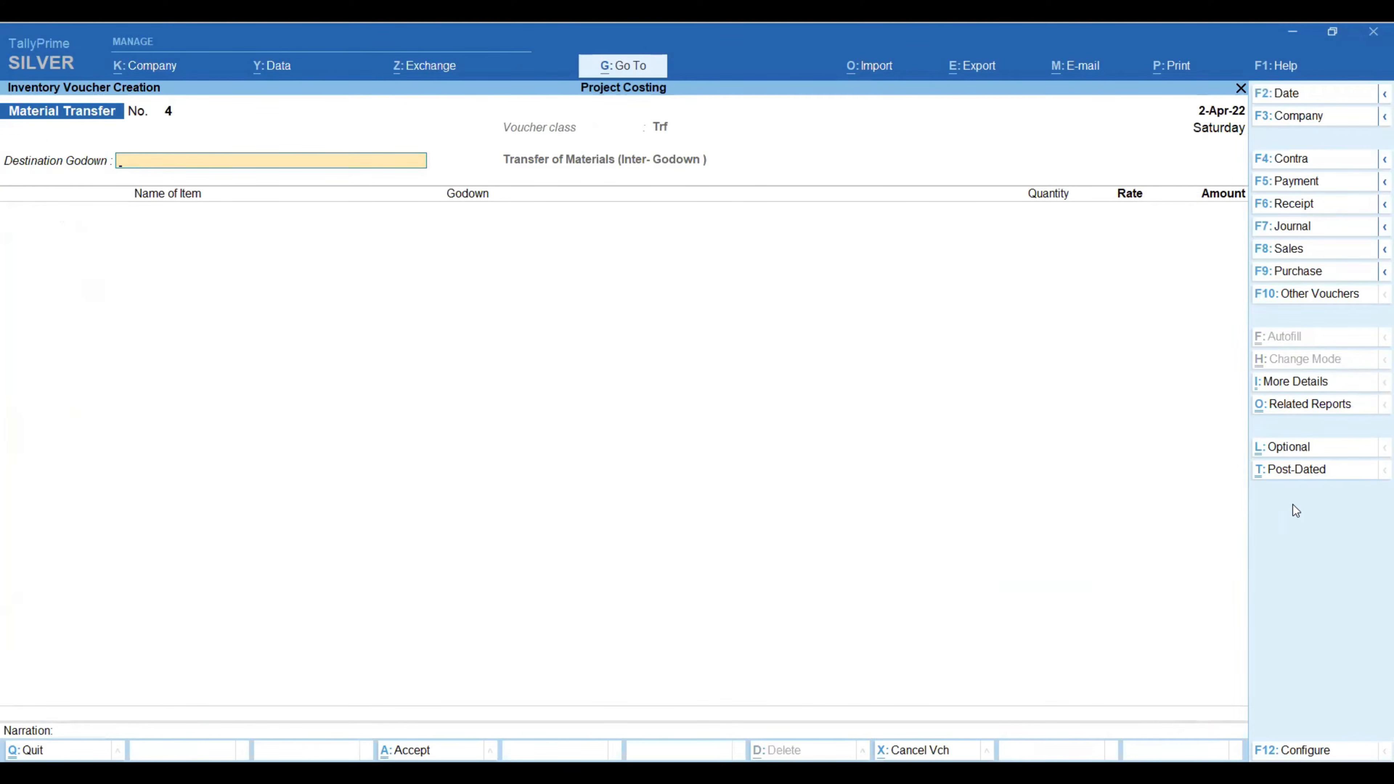
left_click(1296, 299)
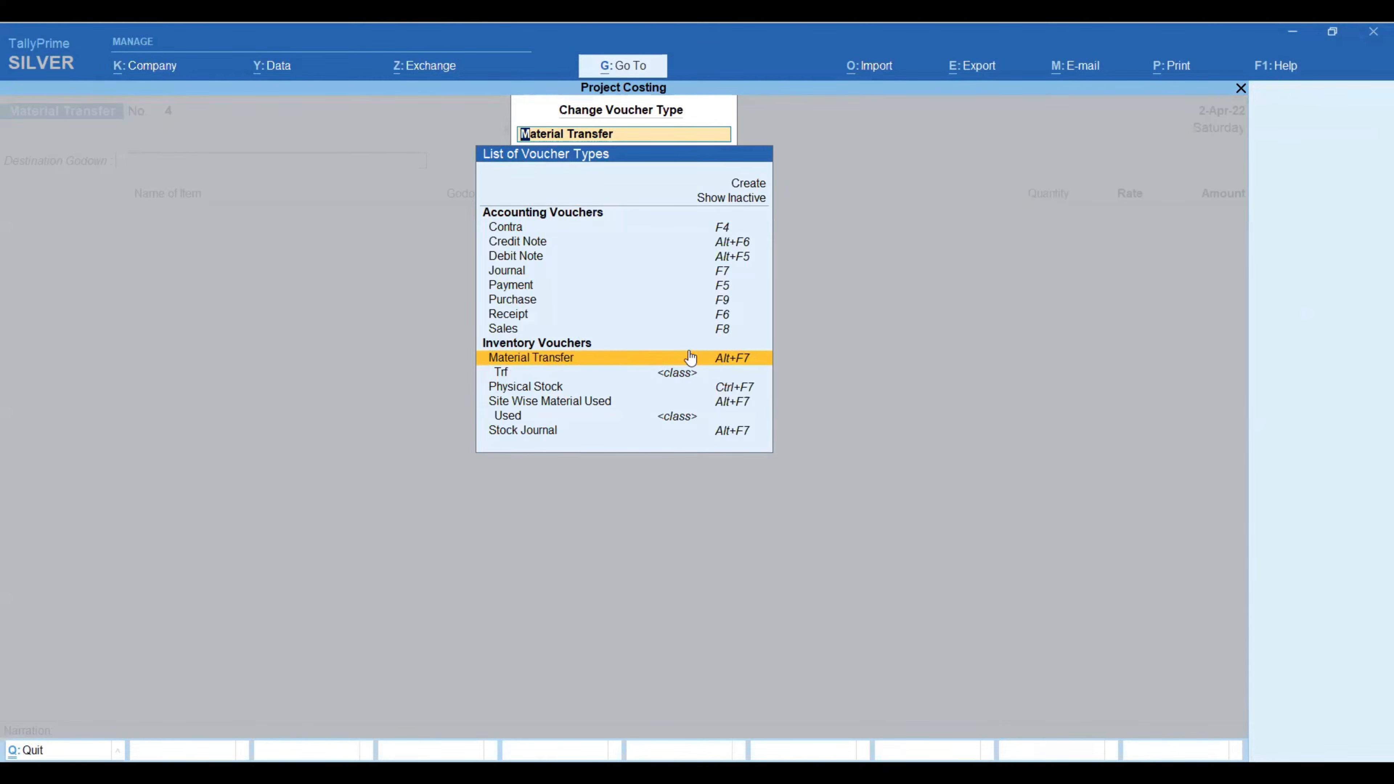
left_click(562, 357)
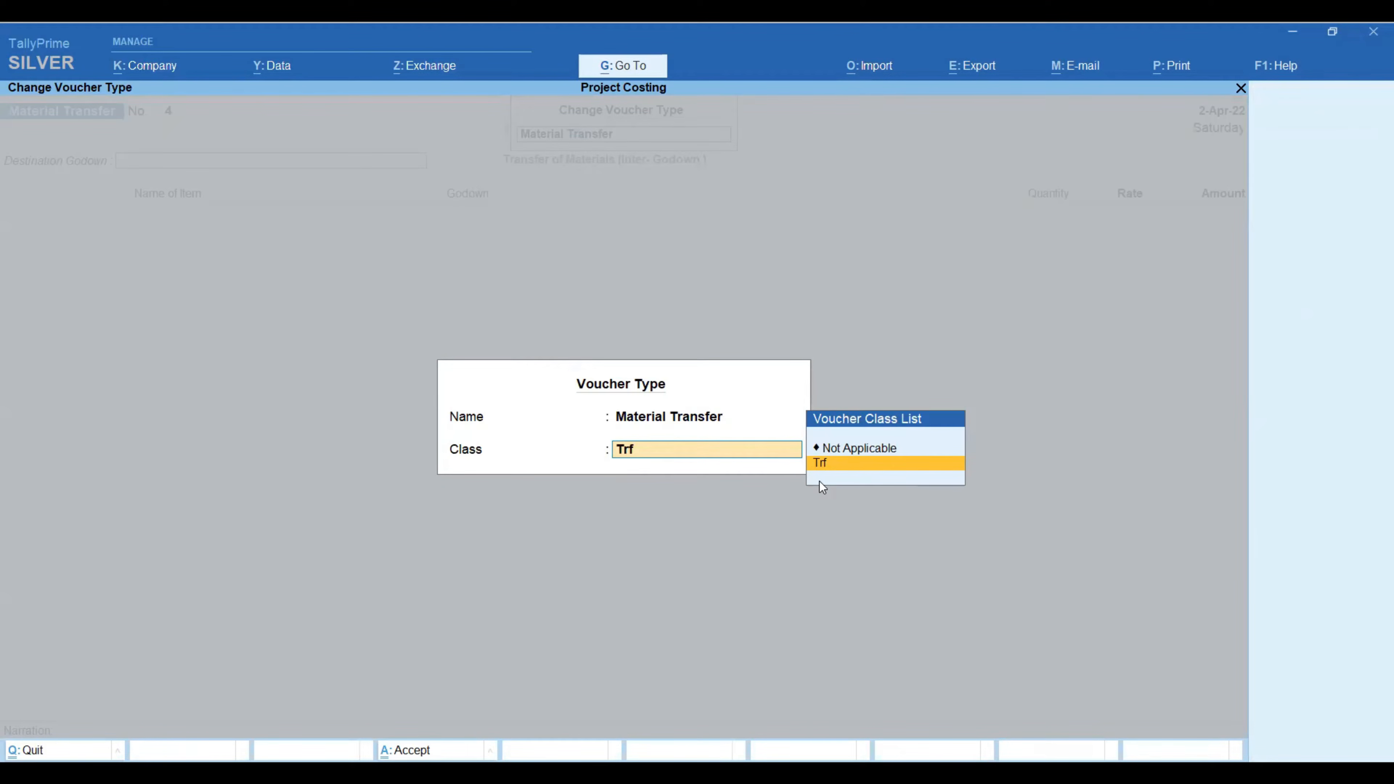
key("Return")
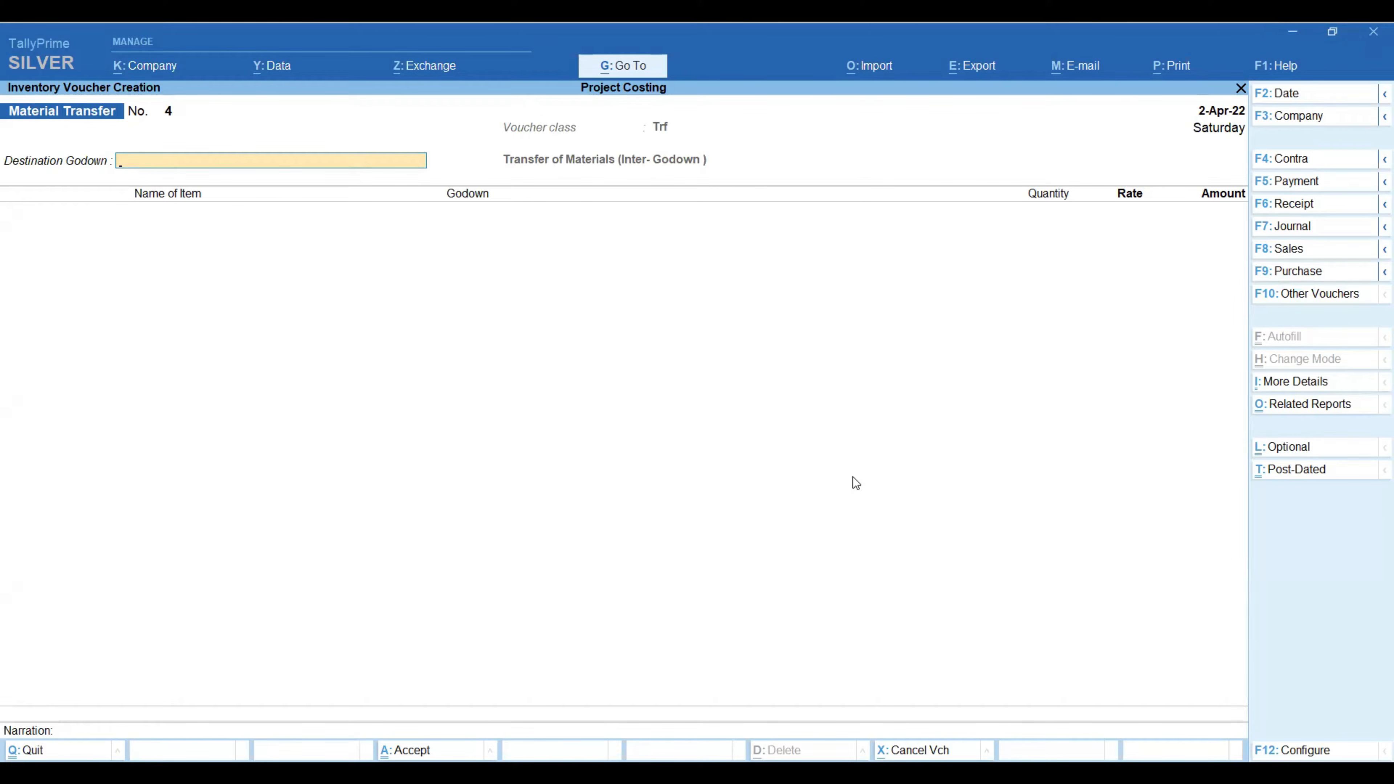
key("Escape")
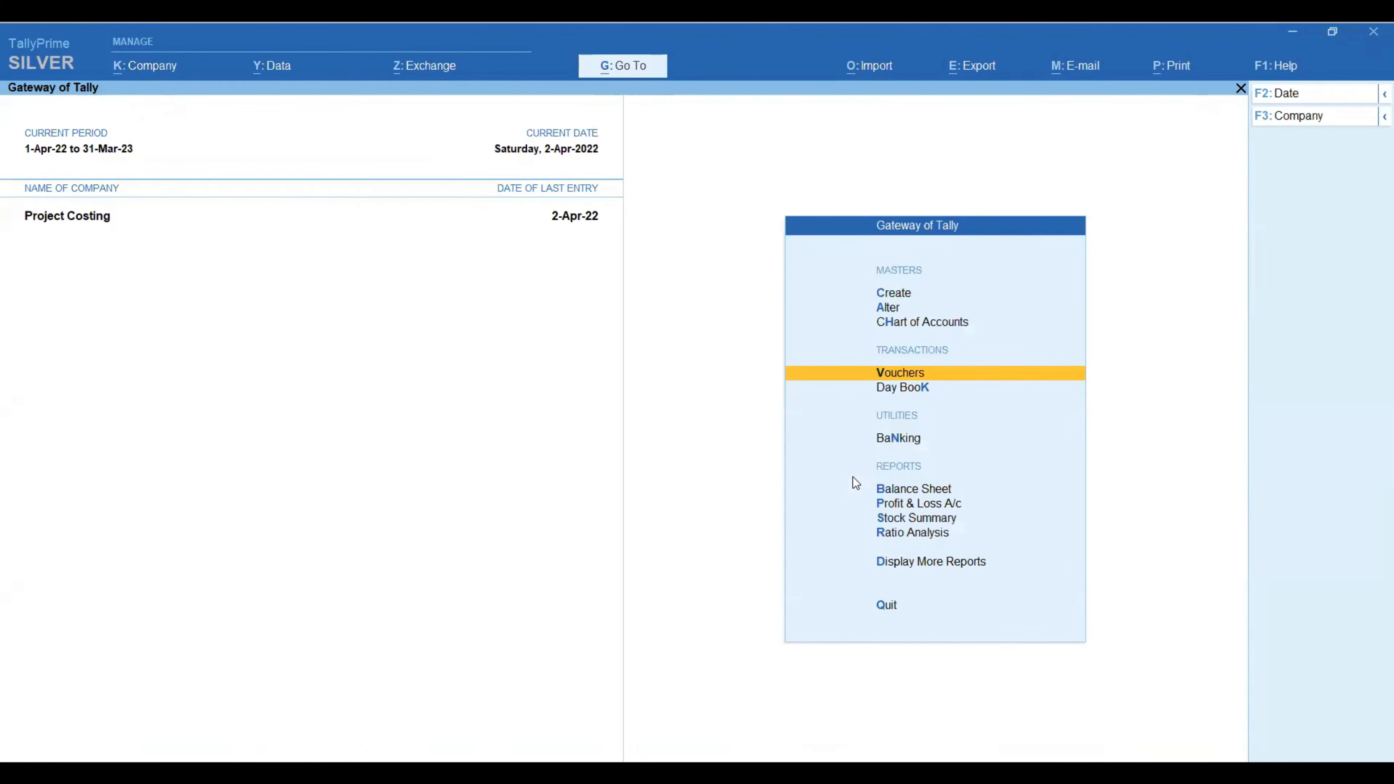
- Reopen the Day Book and set its period to run from 1-4 to 2-4-2022
key("Down")
key("Return")
key("Down")
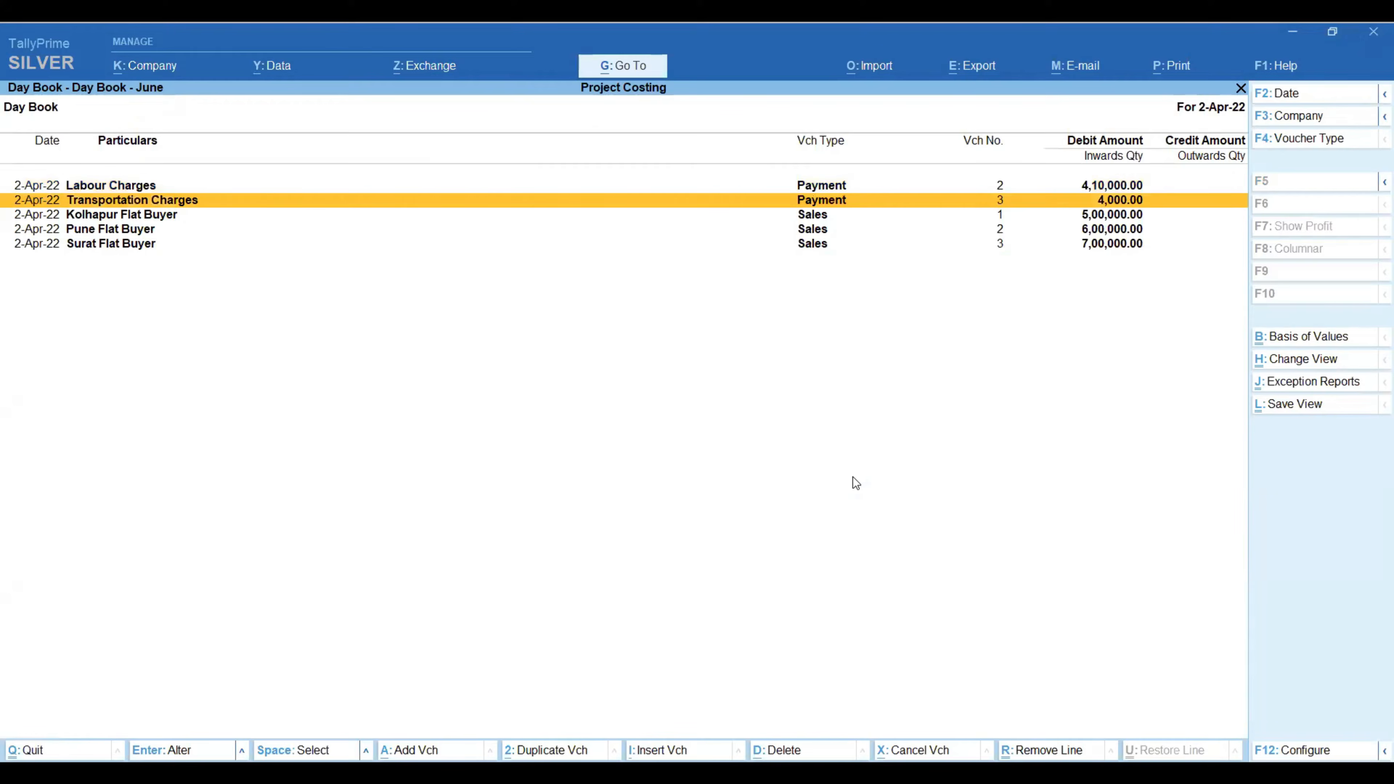
key("F2")
type("1-4")
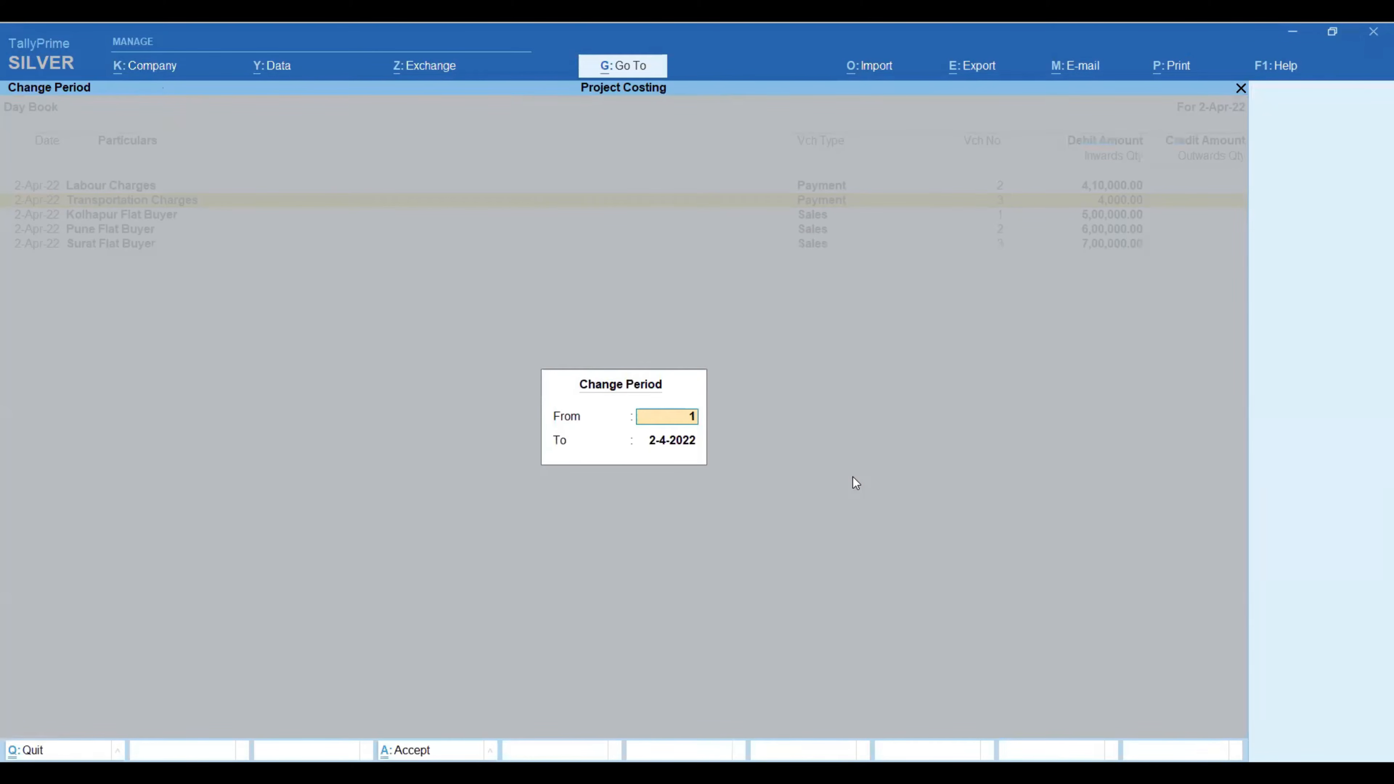
key("Return")
key("Return")
- Open Material Transfer voucher no. 1 and go through its fields as far as the cement quantity
key("Down")
key("Down")
key("Down")
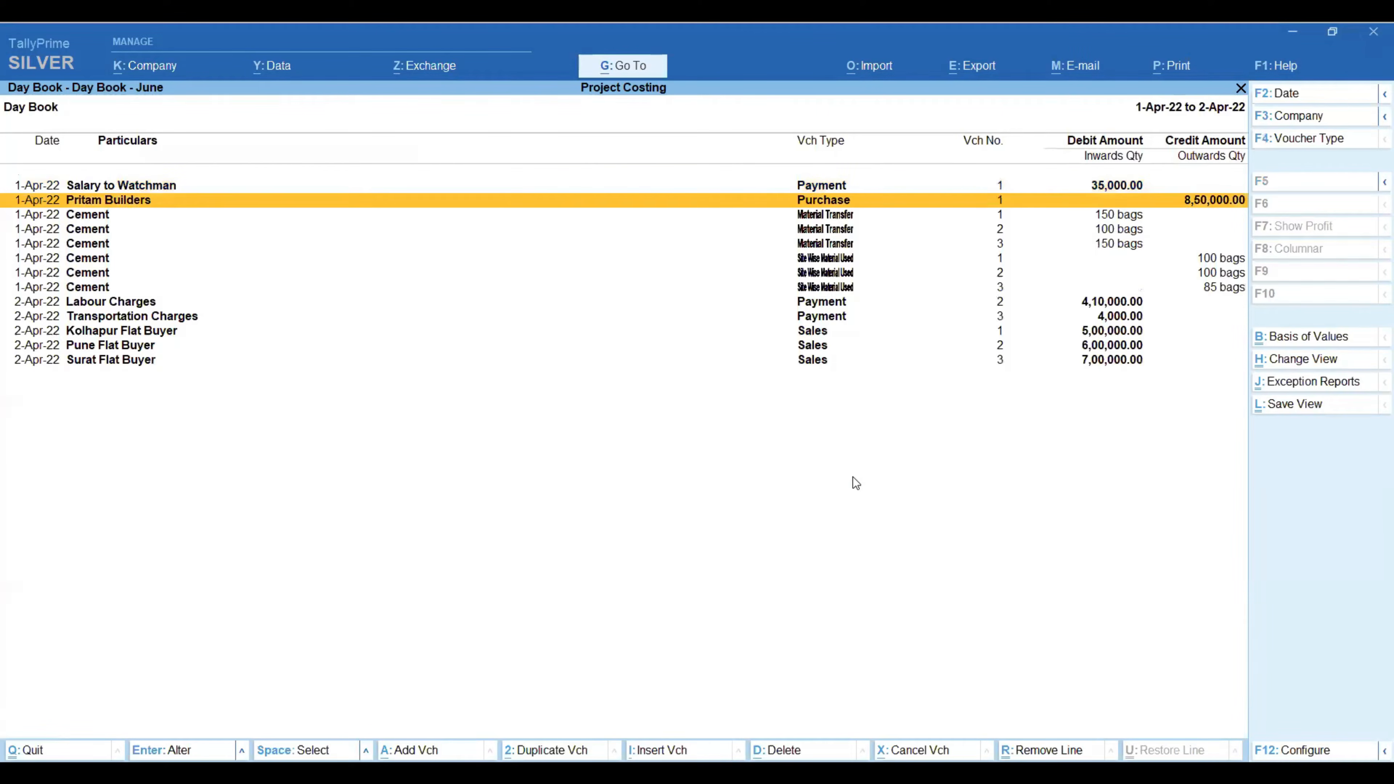
key("Up")
key("Return")
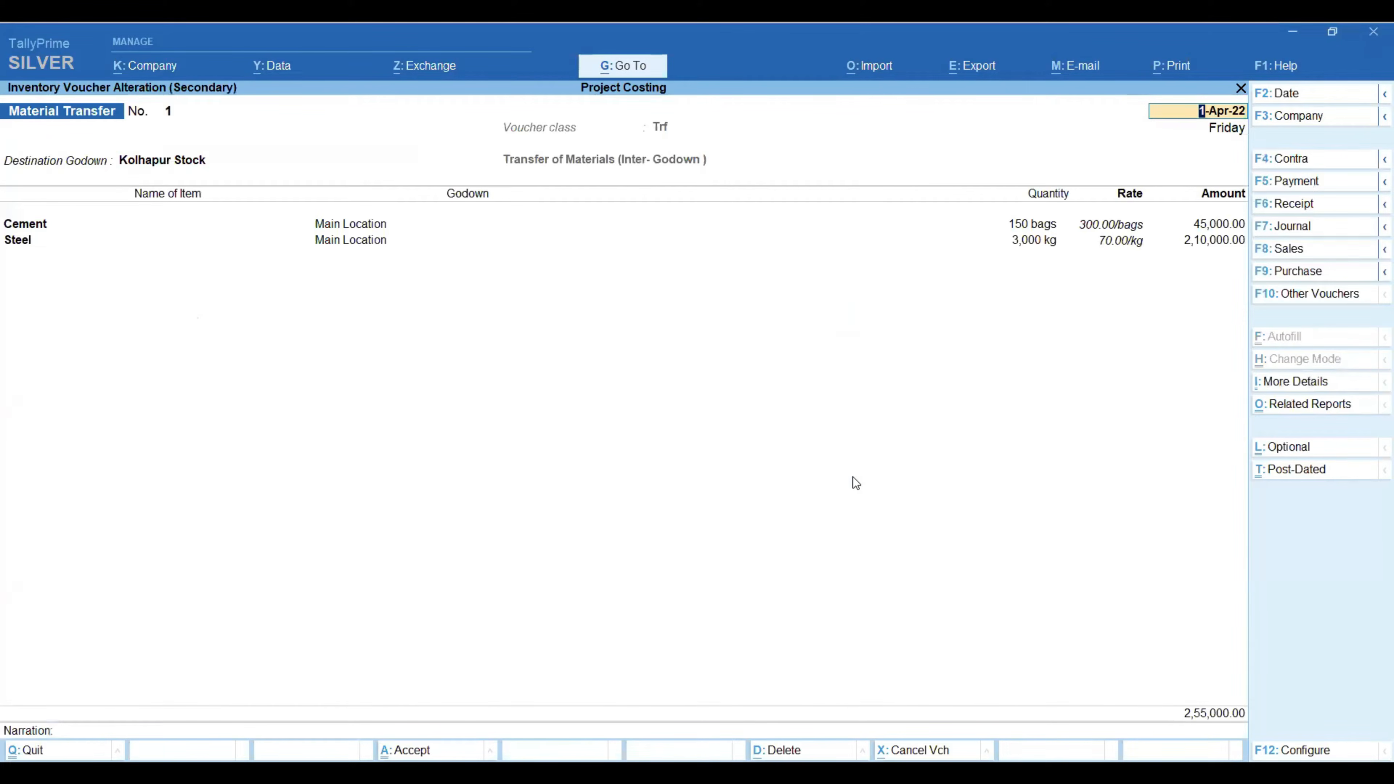
key("Return")
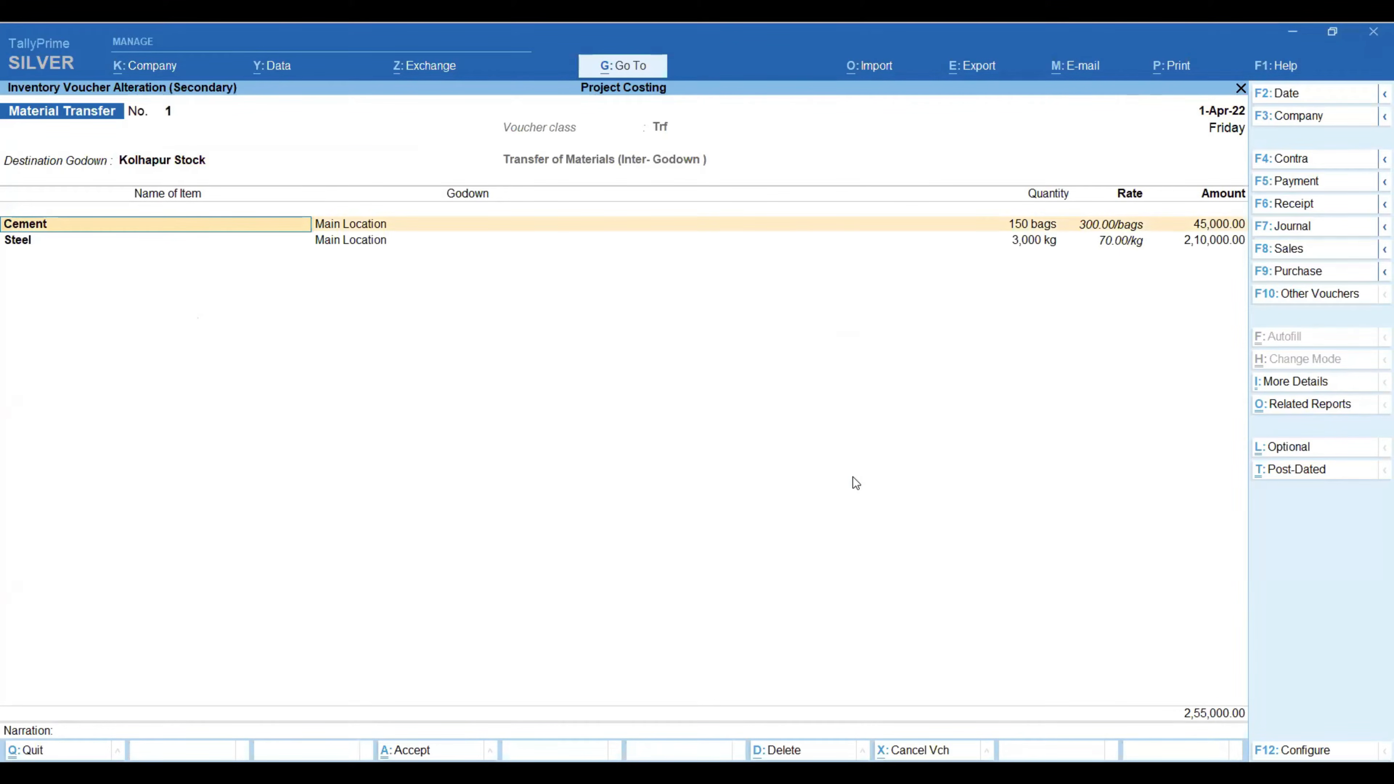
key("Return")
key("Return")
key("Return")
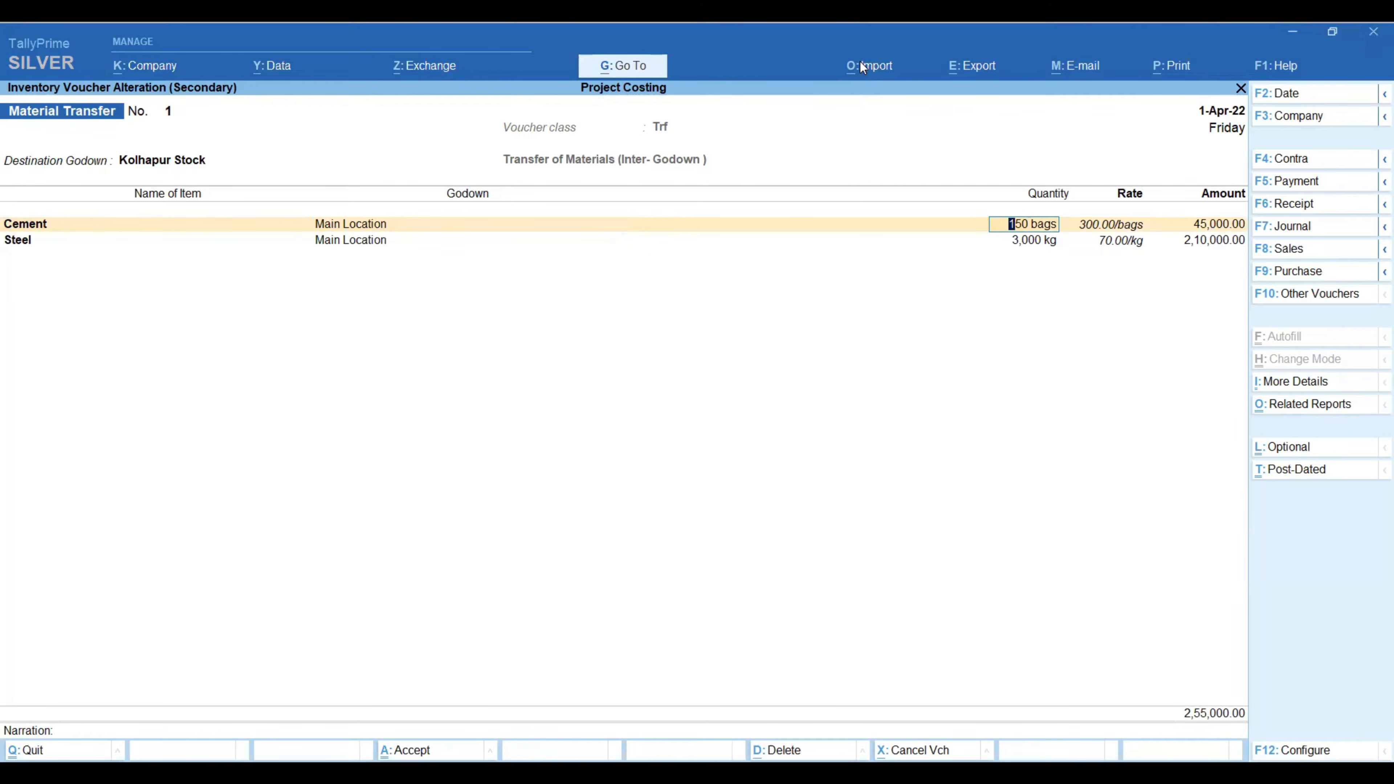
- Switch to the job costing workbook in Excel and examine the material transferred table's sites, items, quantities and rates
key("Escape")
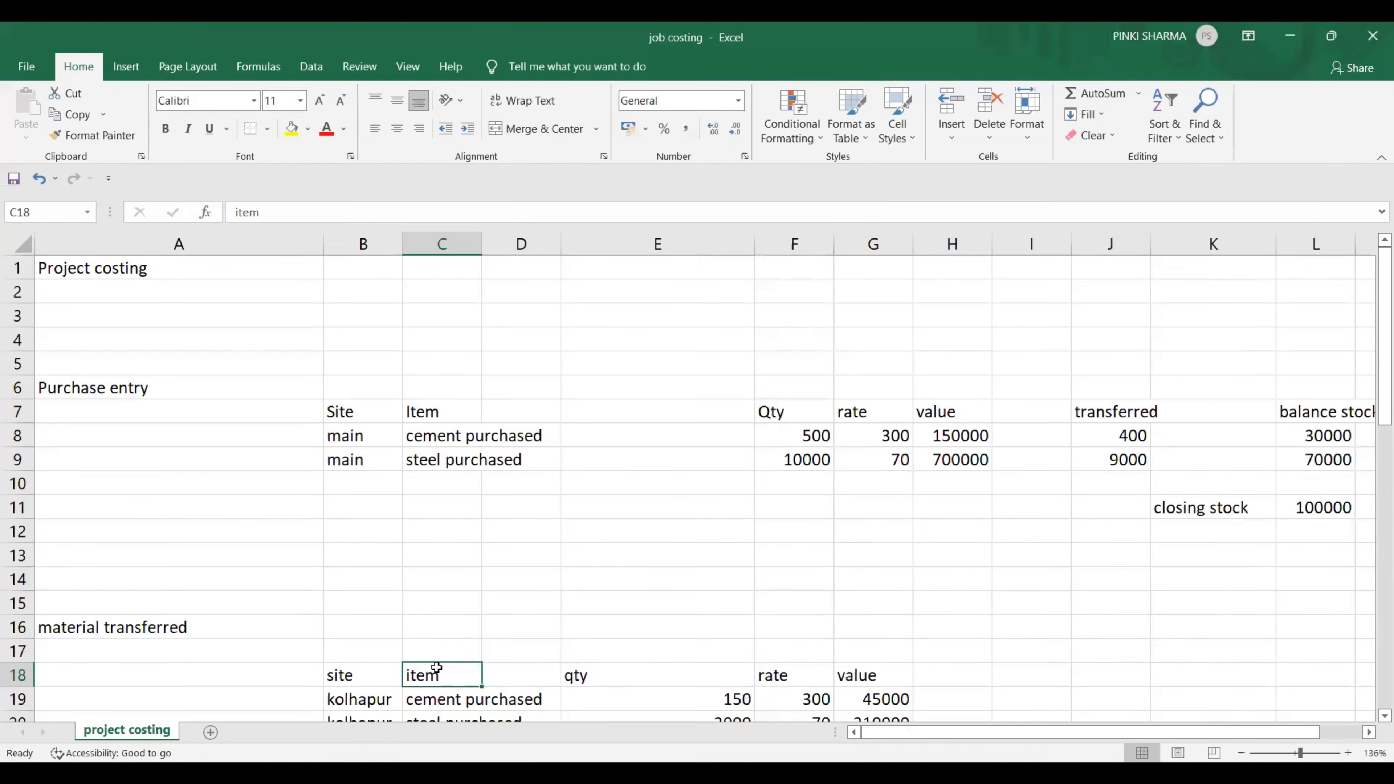
key("Down")
key("Down")
key("Down")
key("Down")
key("Down")
key("Down")
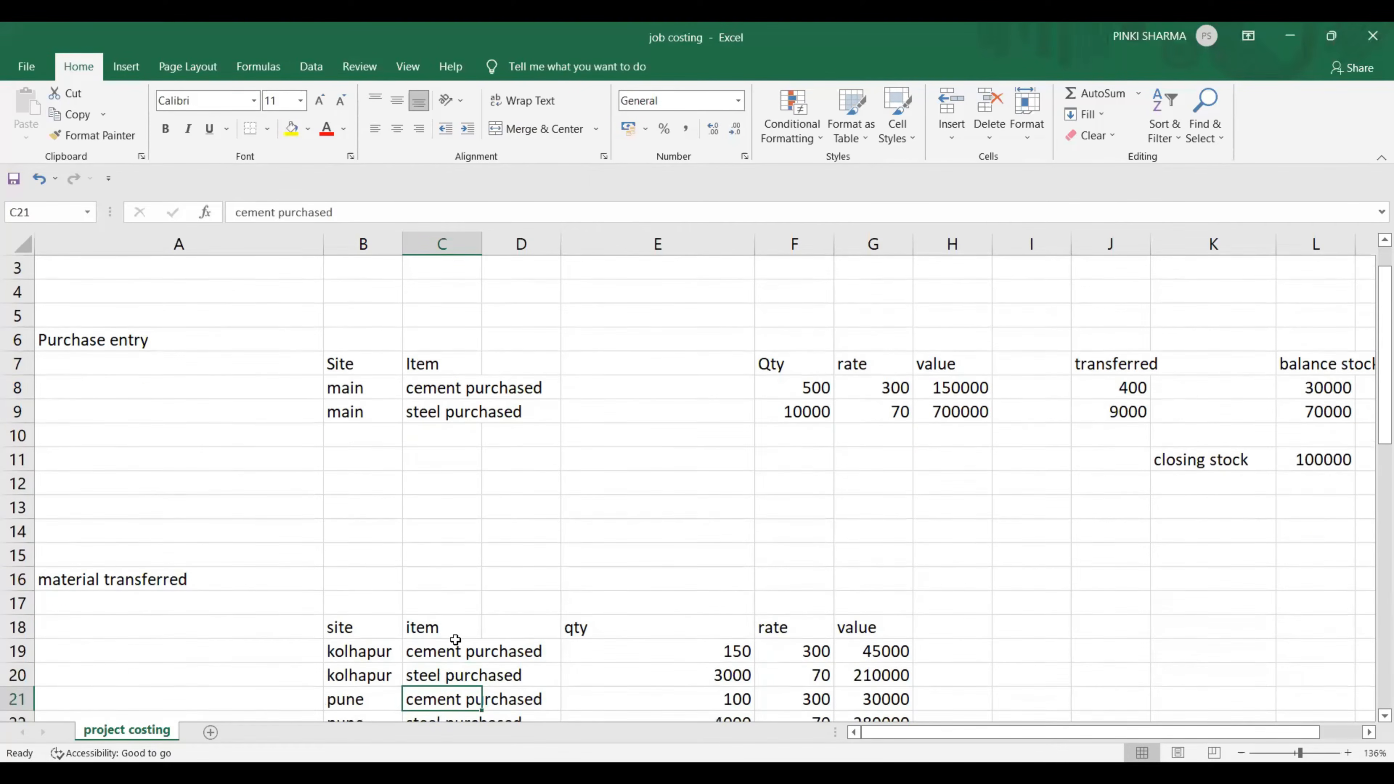
key("Down")
key("Up")
key("Up")
key("Up")
key("Up")
key("Up")
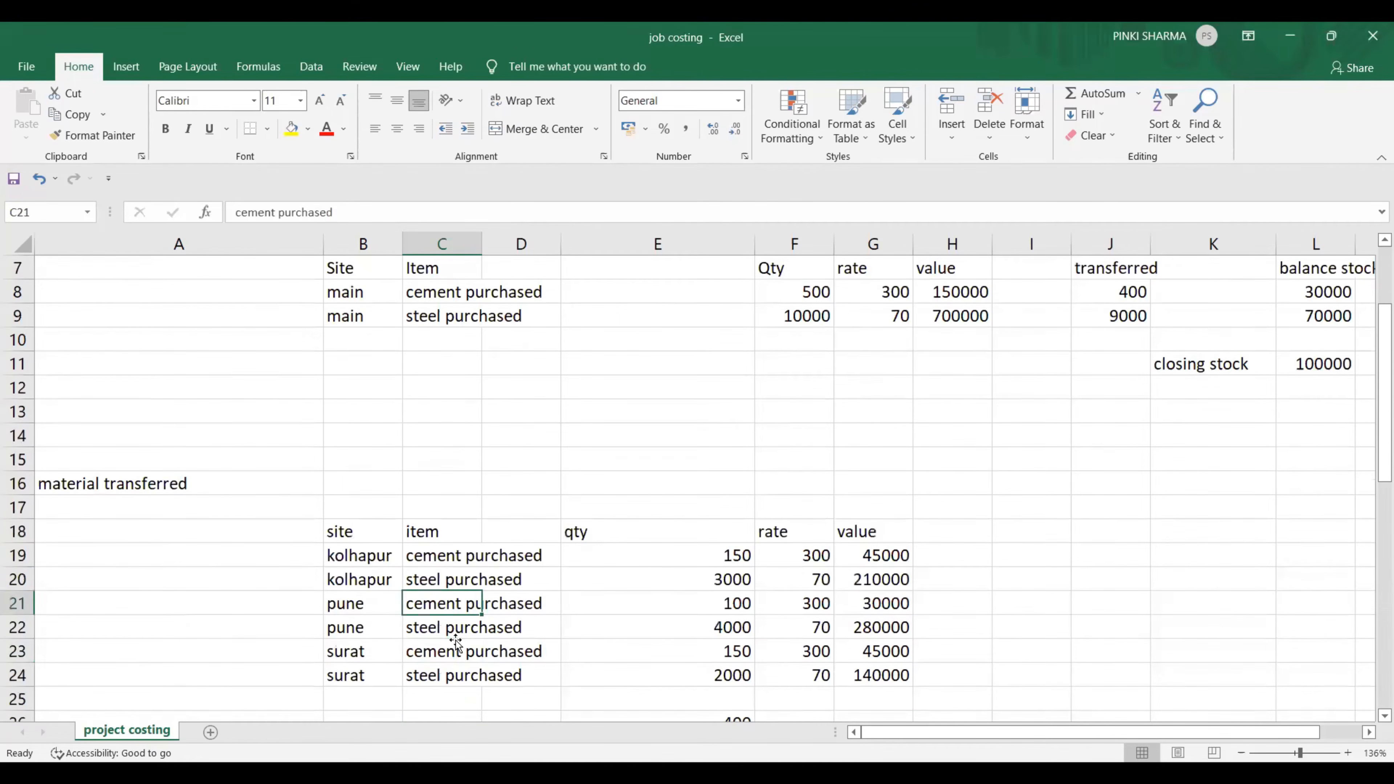
key("Right")
key("Right")
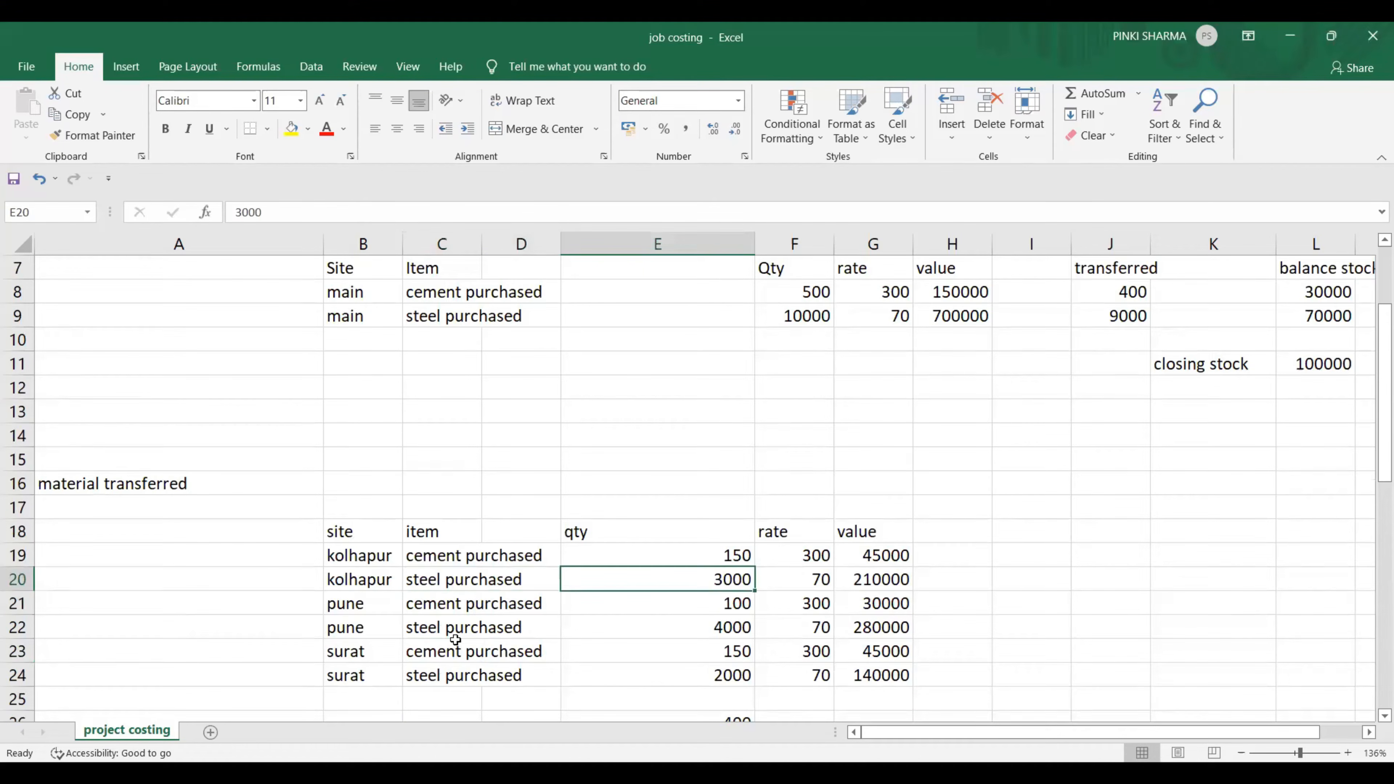
key("Right")
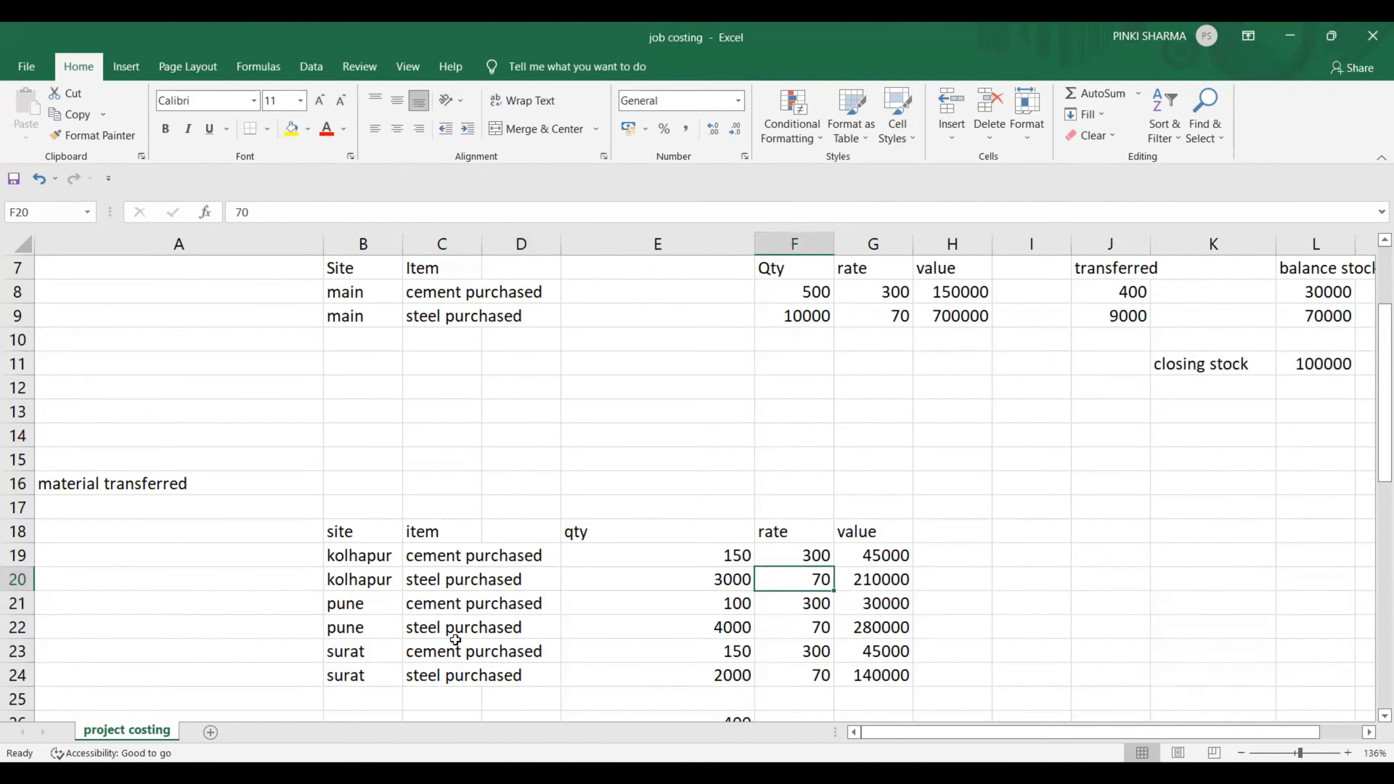
key("Left")
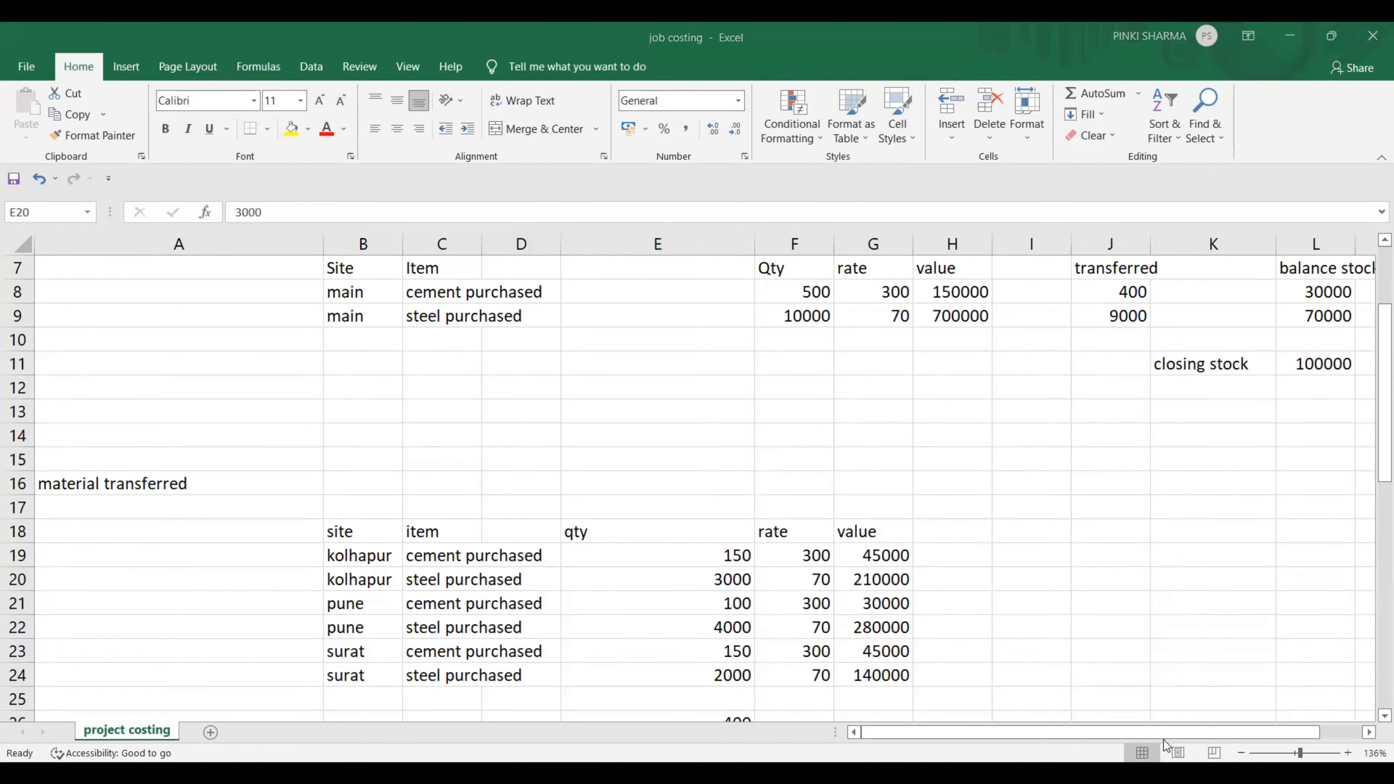
- Switch back to TallyPrime, go through the remaining cement and steel fields of the Kolhapur Stock transfer, and accept the voucher
key("alt+Tab")
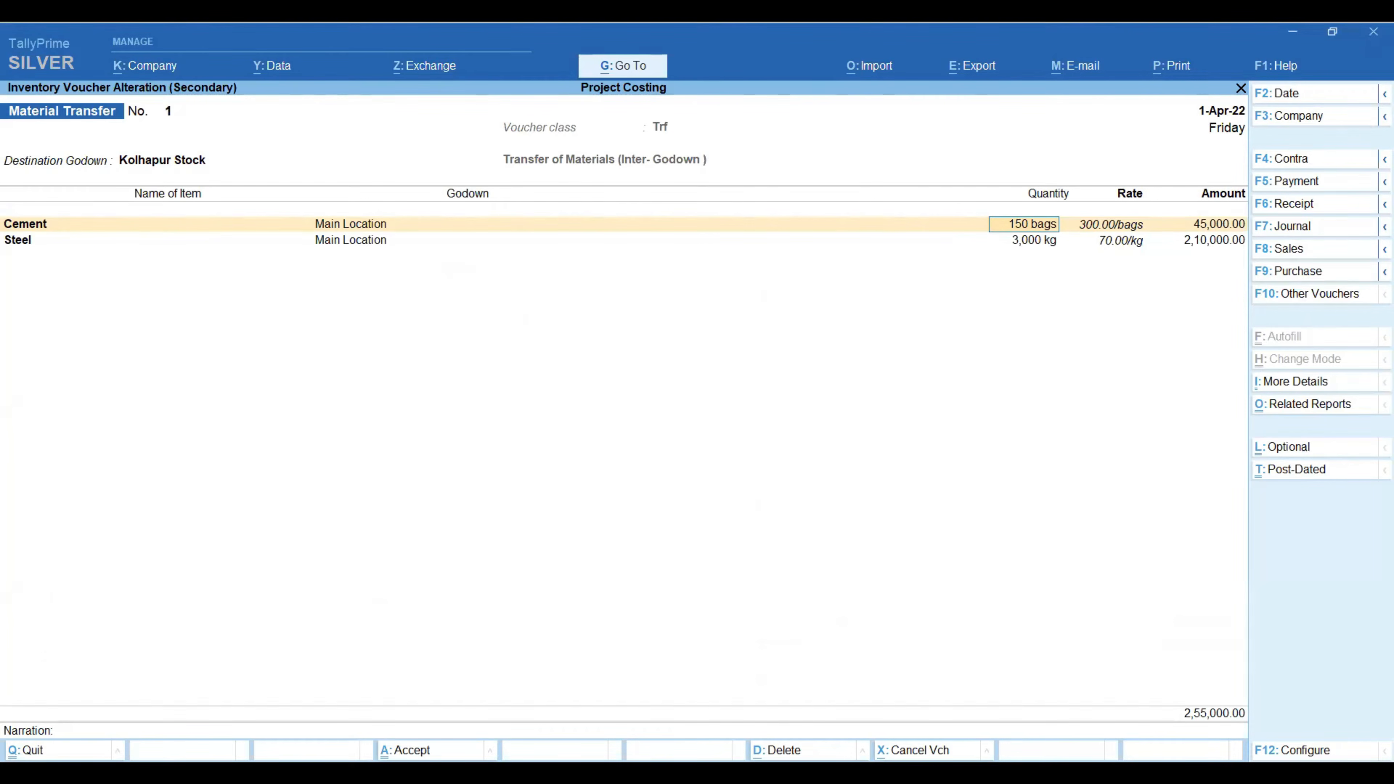
key("Return")
key("Return")
key("Return")
key("Return")
key("Return")
key("Return")
key("Return")
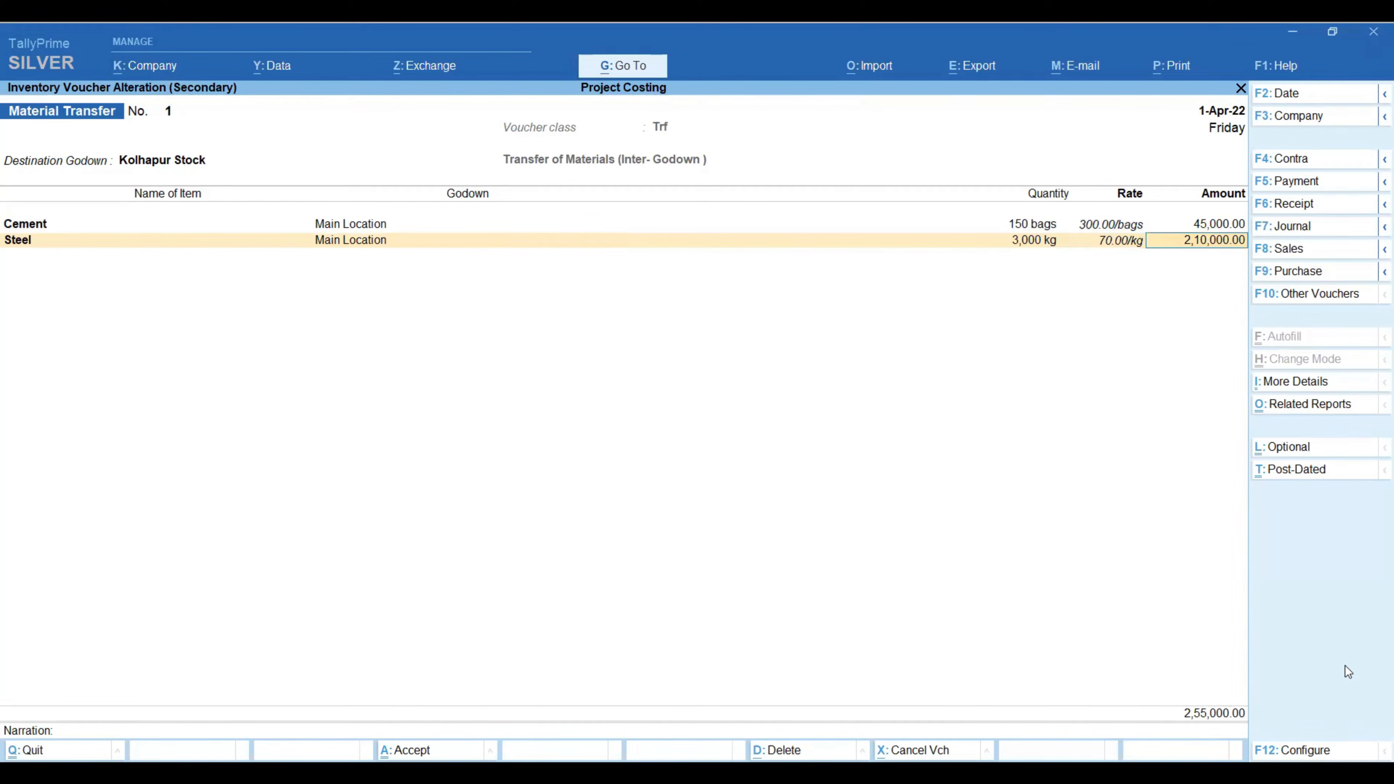
key("Return")
key("Return")
key("Return")
key("Return")
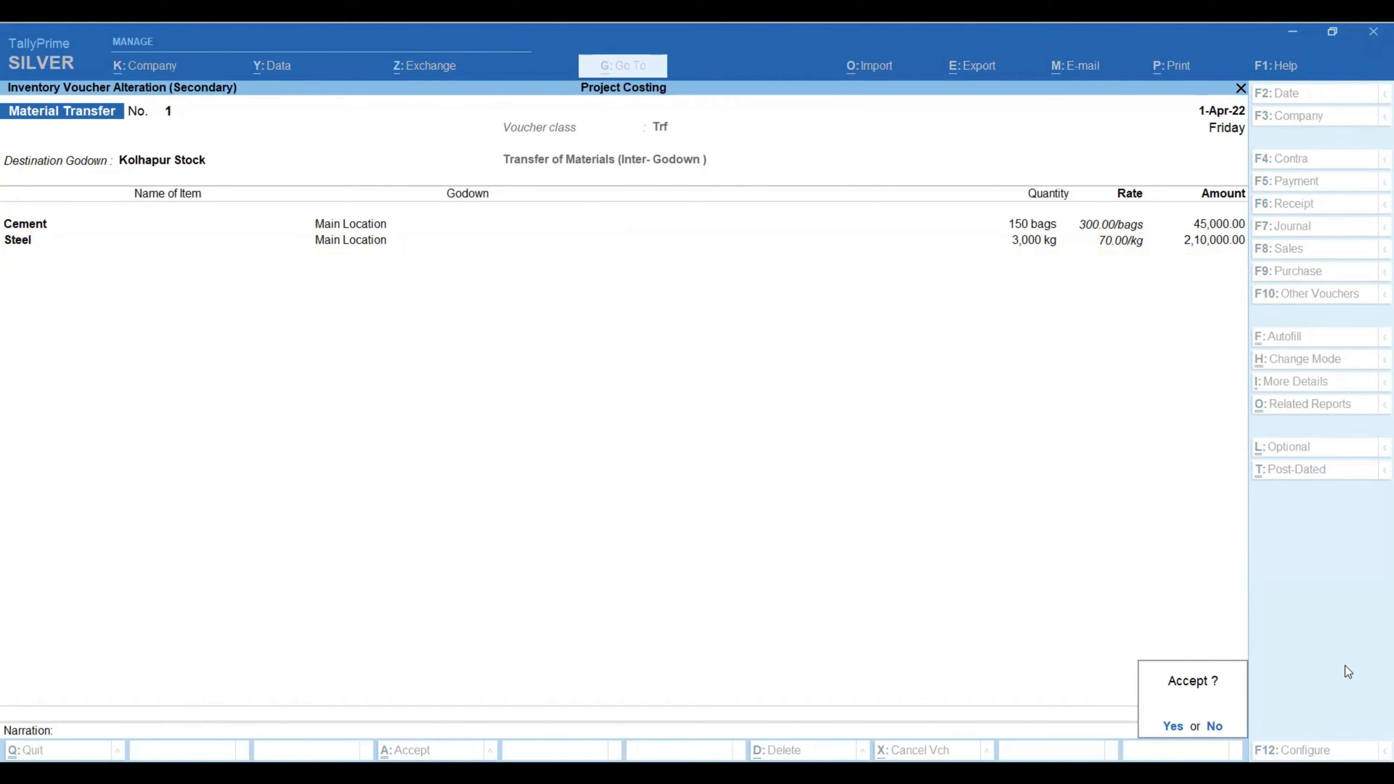
key("Return")
- Open Material Transfer voucher no. 2 for Pune Stock, review its cement and steel lines, and accept it
key("Down")
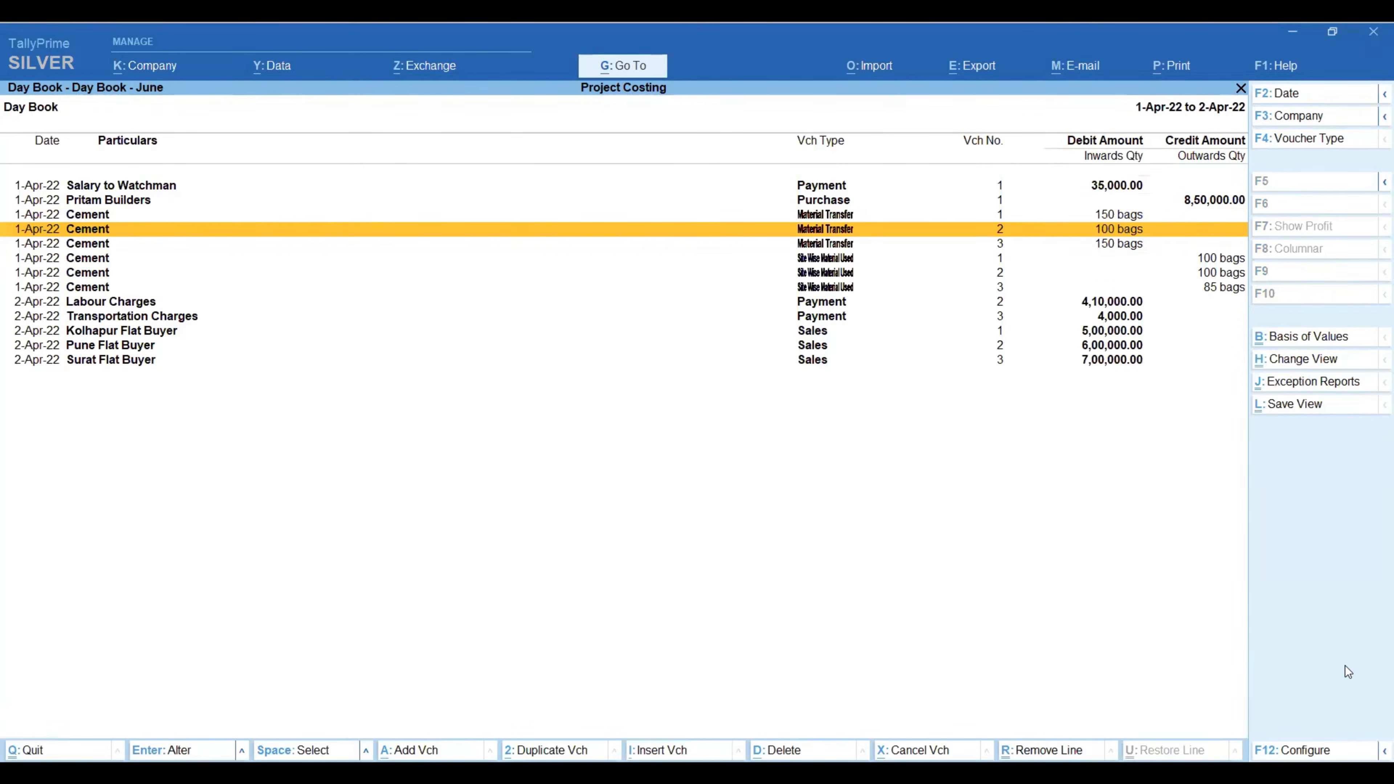
key("Return")
key("Return")
key("Return")
key("Return")
key("Return")
key("Return")
key("Return")
key("Return")
key("Return")
key("Return")
key("Return")
key("Return")
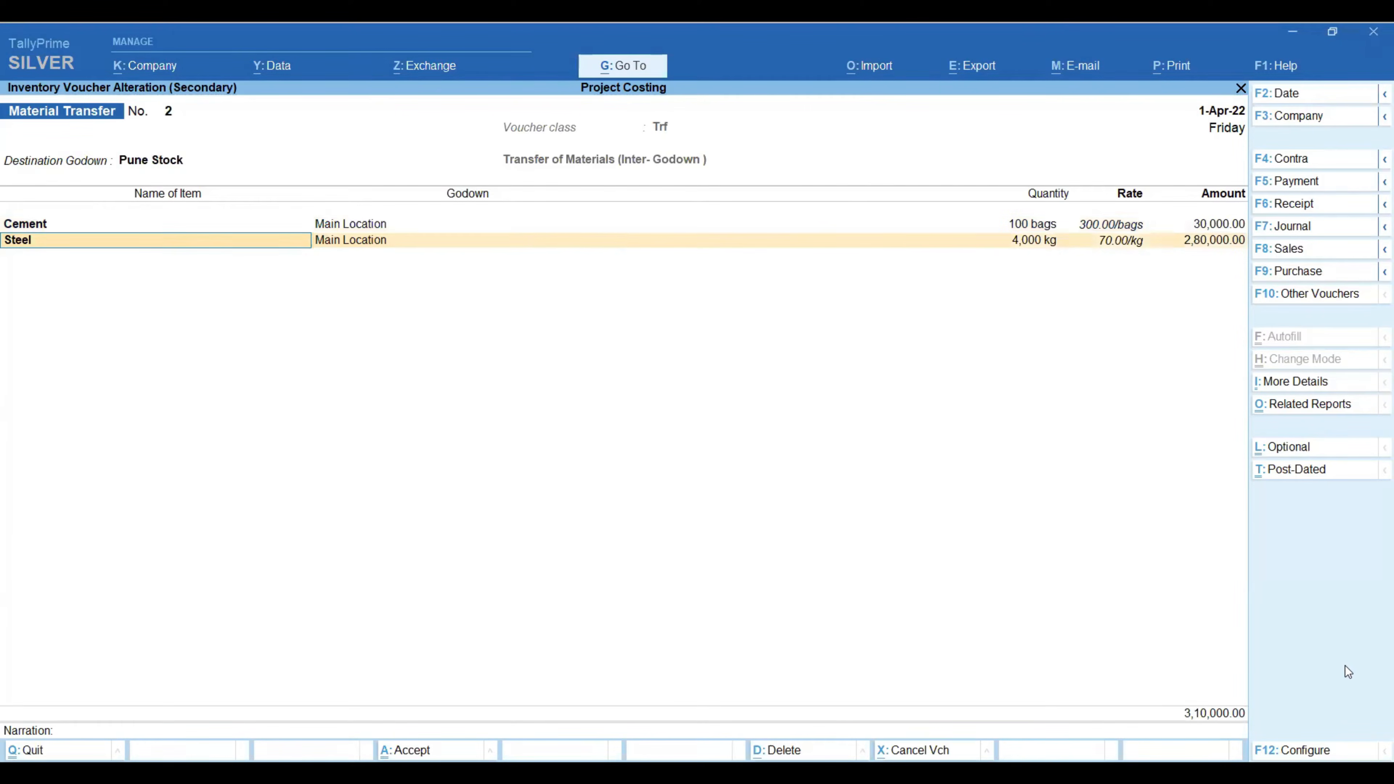
key("Return")
key("Return")
key("Return")
key("Return")
key("Return")
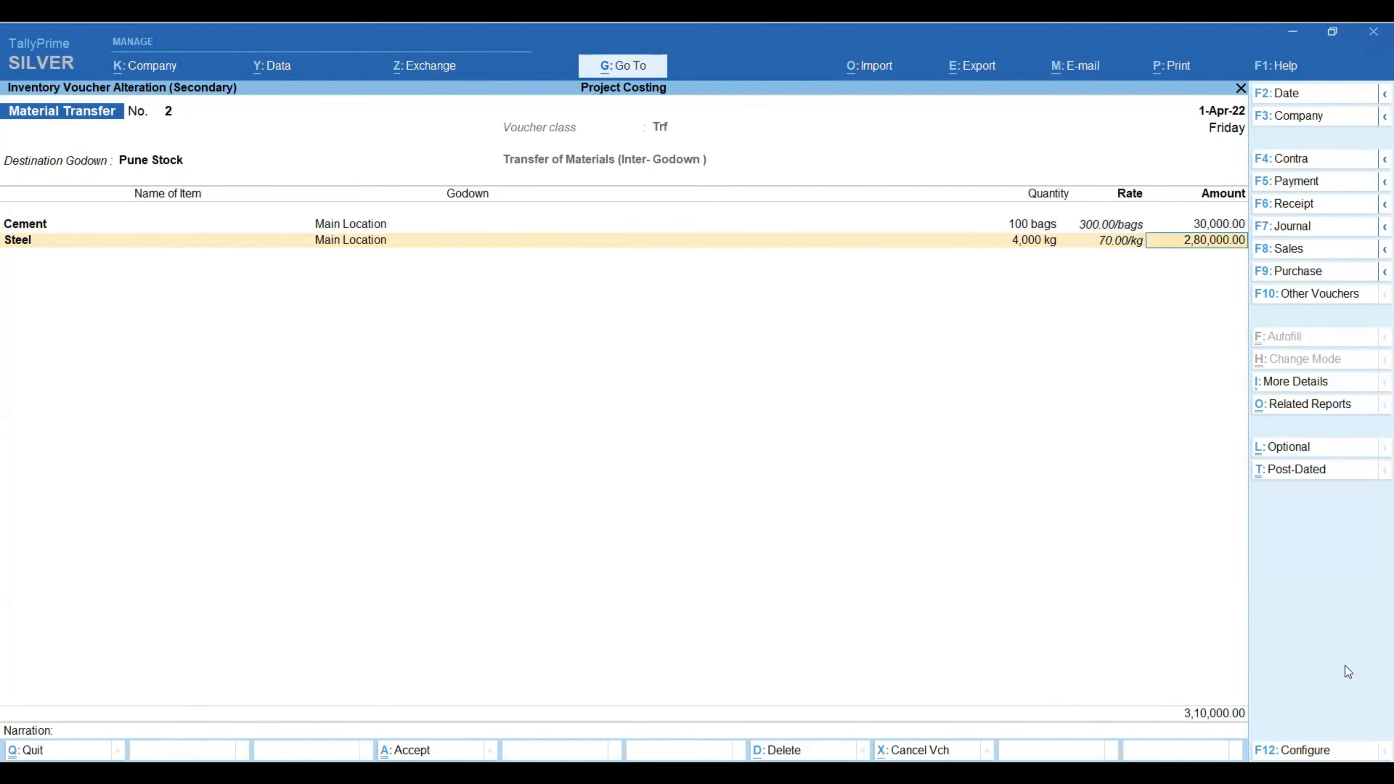
key("Return")
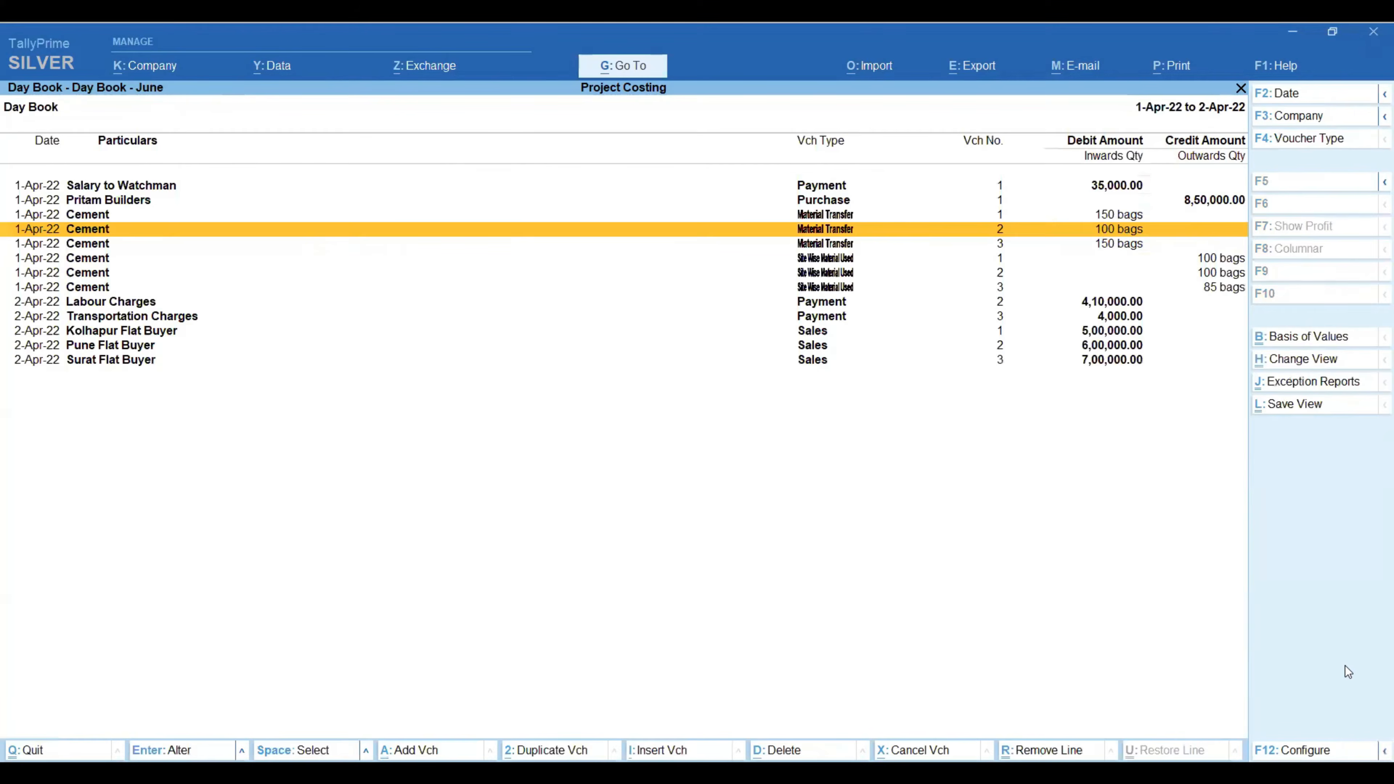
- Open Material Transfer voucher no. 3 for Surat Site, review its cement and steel lines, and accept it
key("Down")
key("Return")
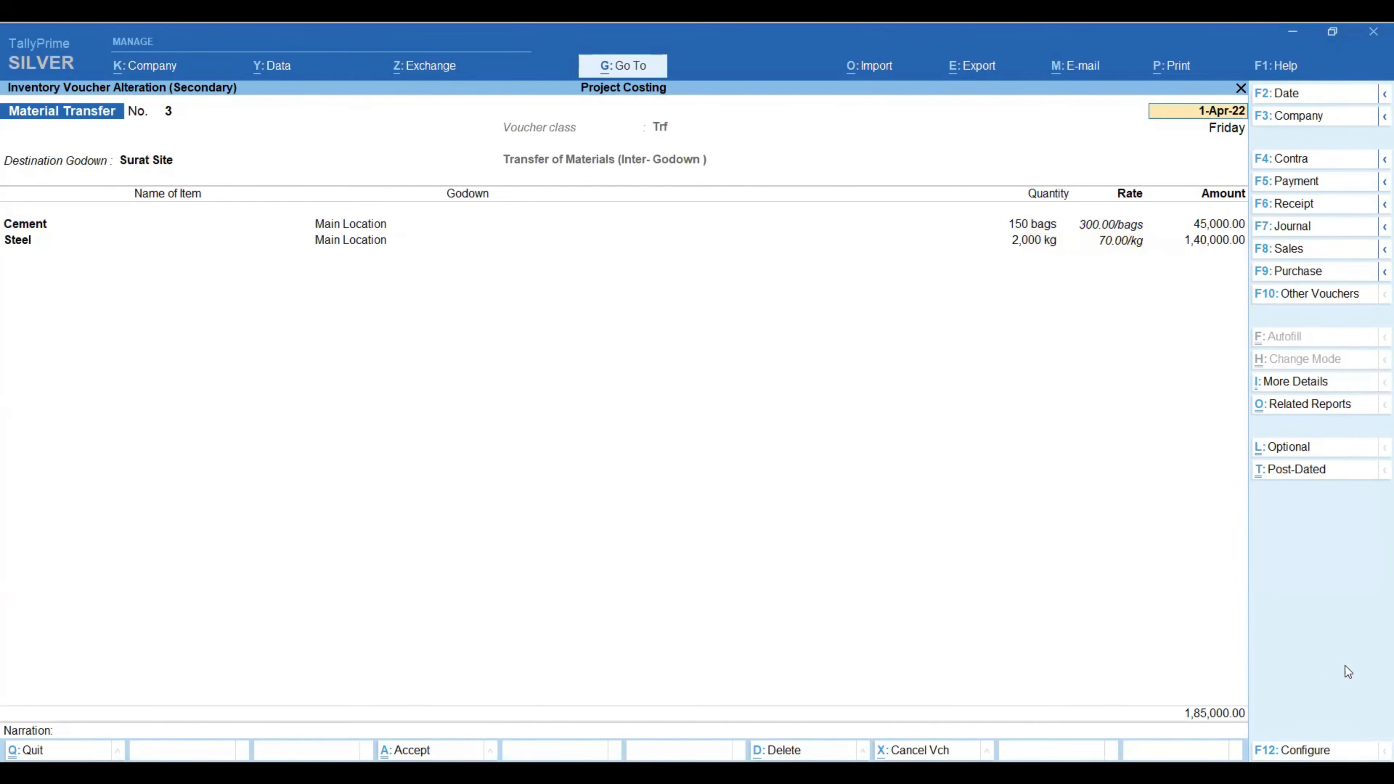
key("Return")
key("Return")
key("Return")
key("Return")
key("Return")
key("Return")
key("Return")
key("Return")
key("Return")
key("Return")
key("Return")
key("Return")
key("Return")
key("Return")
key("Return")
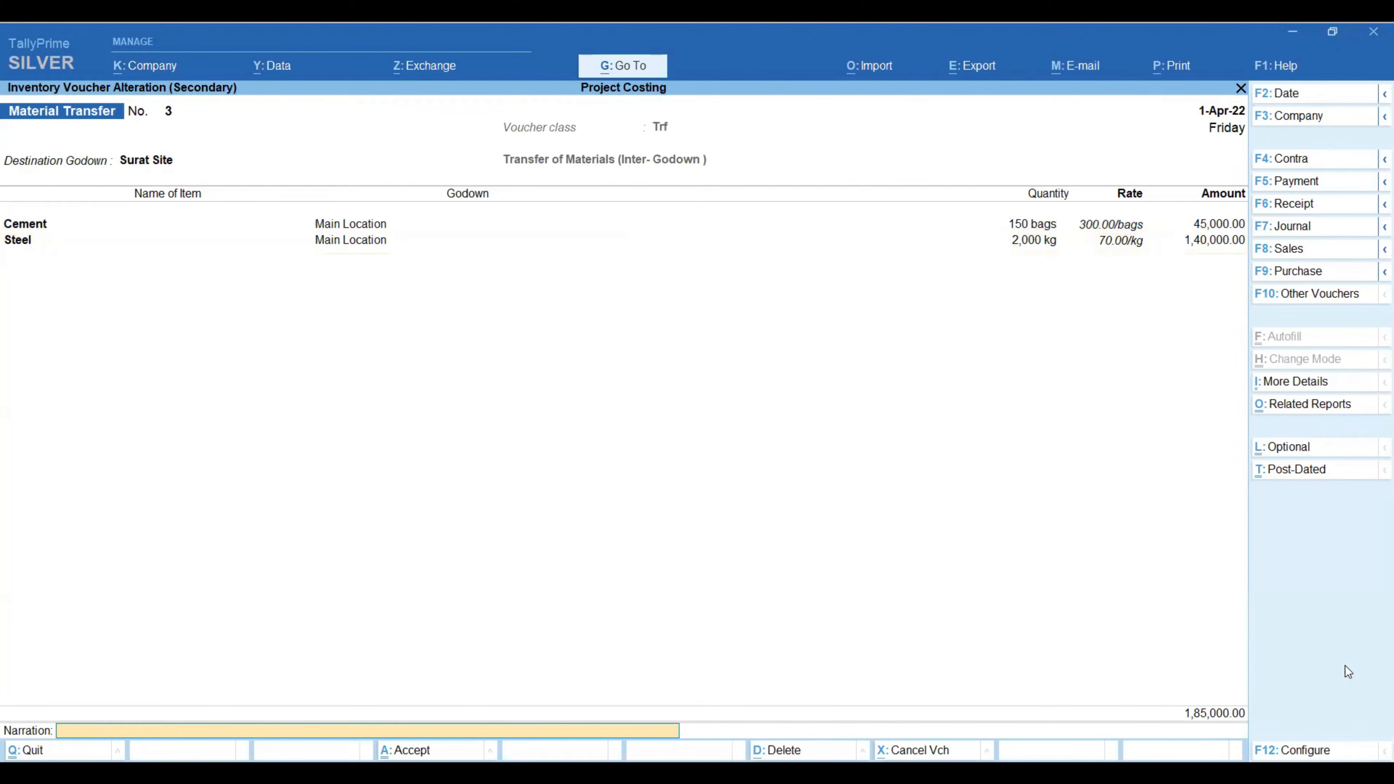
key("Return")
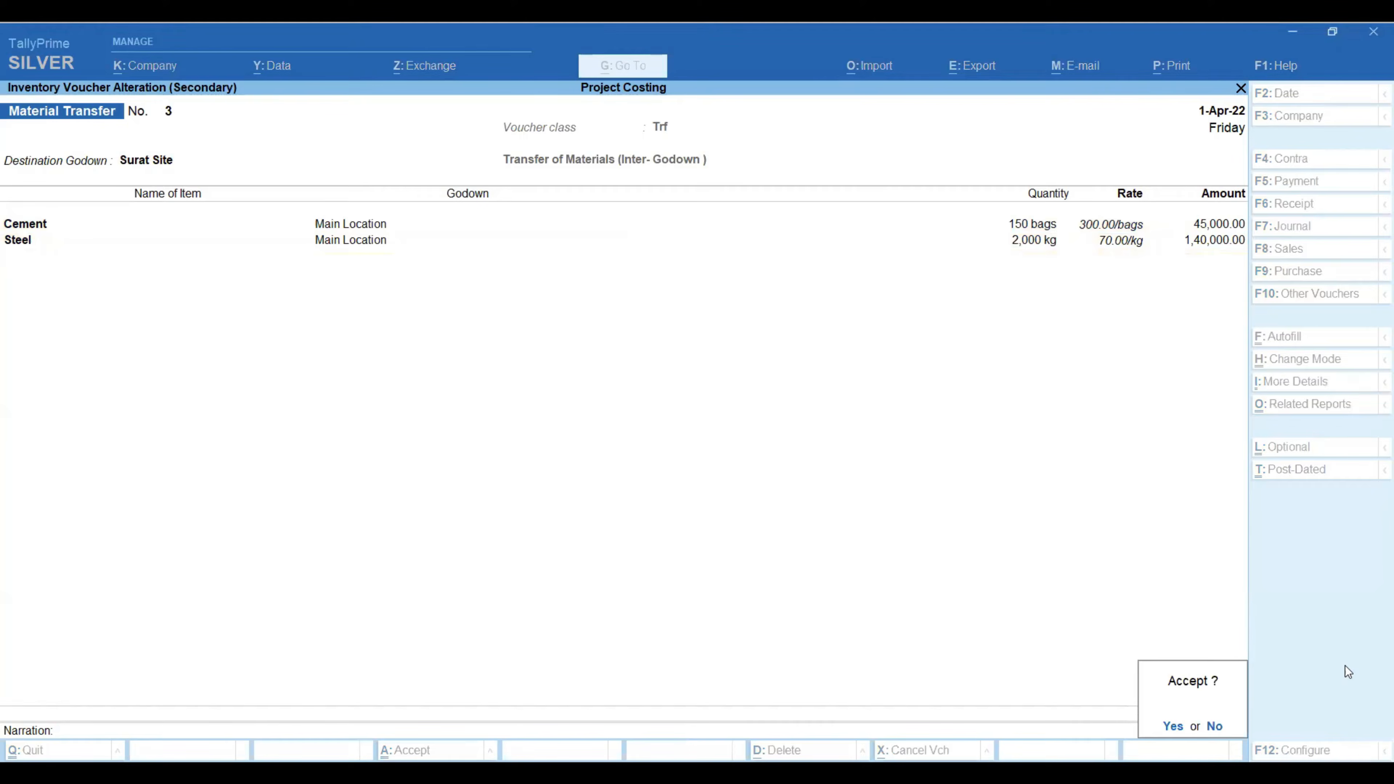
key("Return")
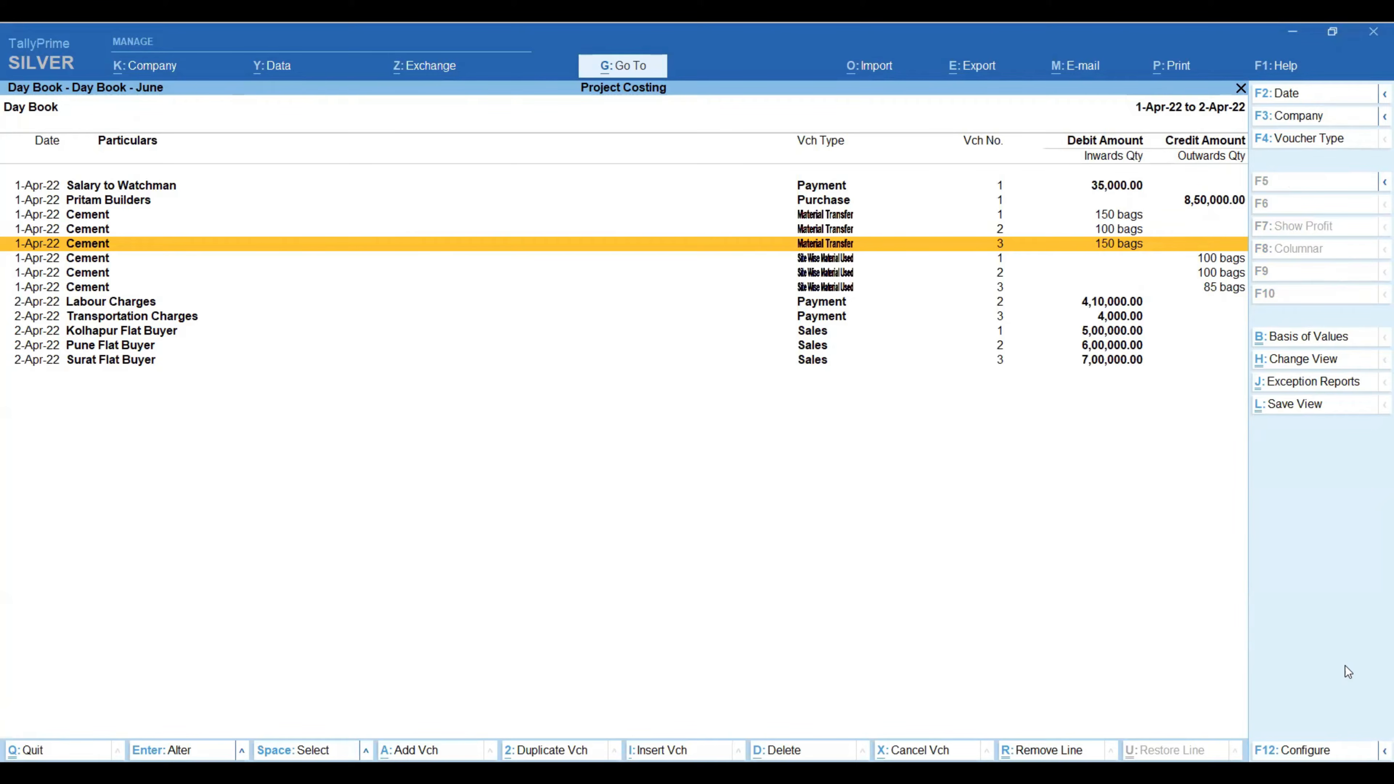
- Open Site Wise Material Used voucher no. 1 from the Day Book, view it, and return to the Gateway of Tally
key("Down")
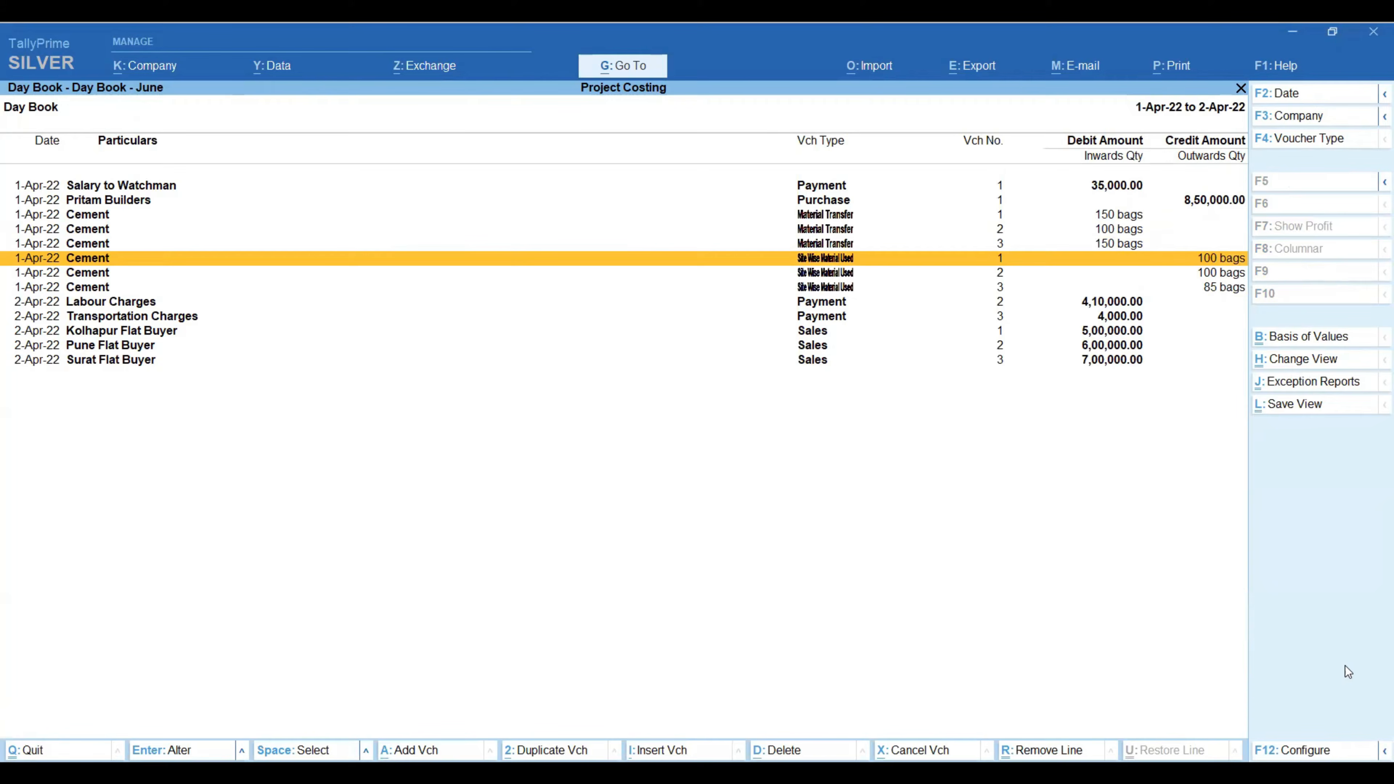
key("Return")
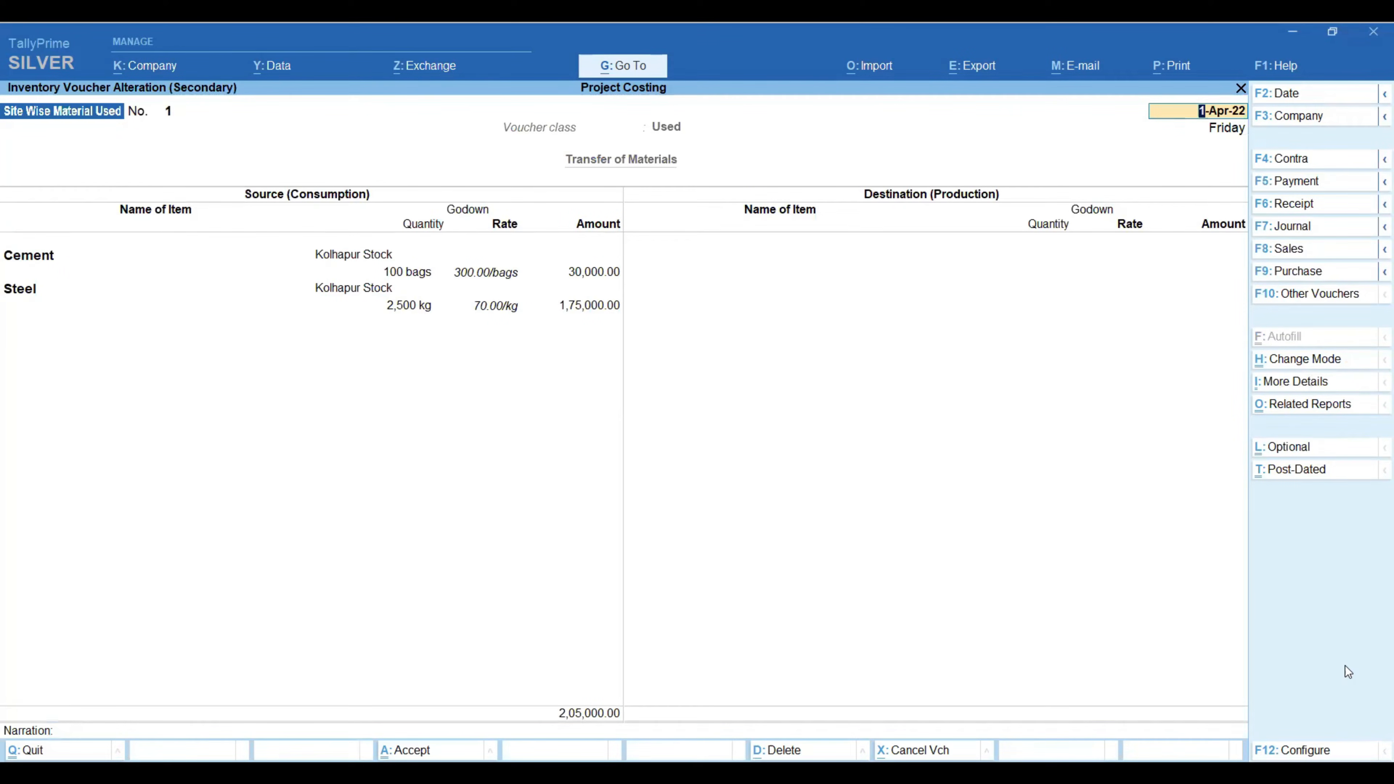
key("BackSpace")
key("Escape")
key("Escape")
key("Escape")
key("Escape")
- Start a new inventory voucher, view the available voucher types, keep Site Wise Material Used with class Used, and quit the blank voucher
key("Down")
key("Down")
key("Down")
key("Return")
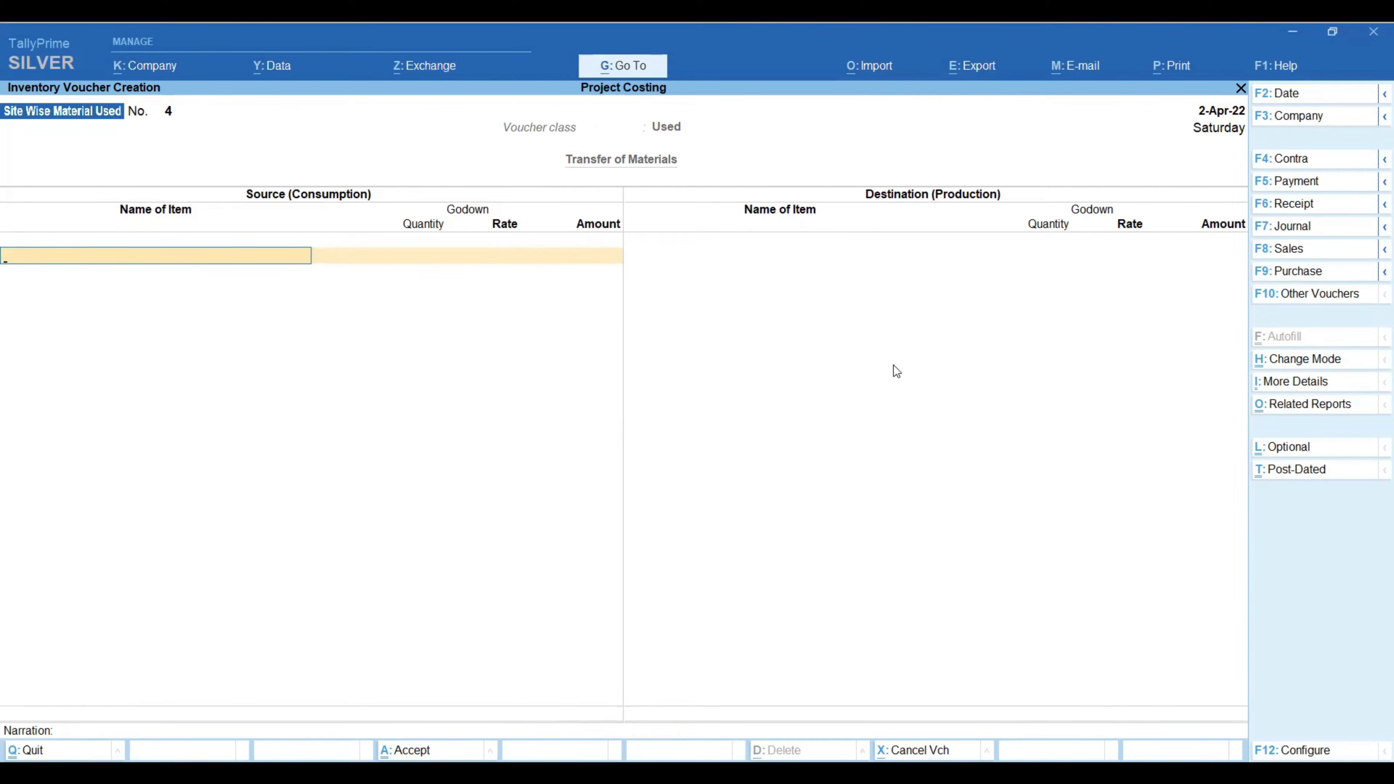
key("alt+F7")
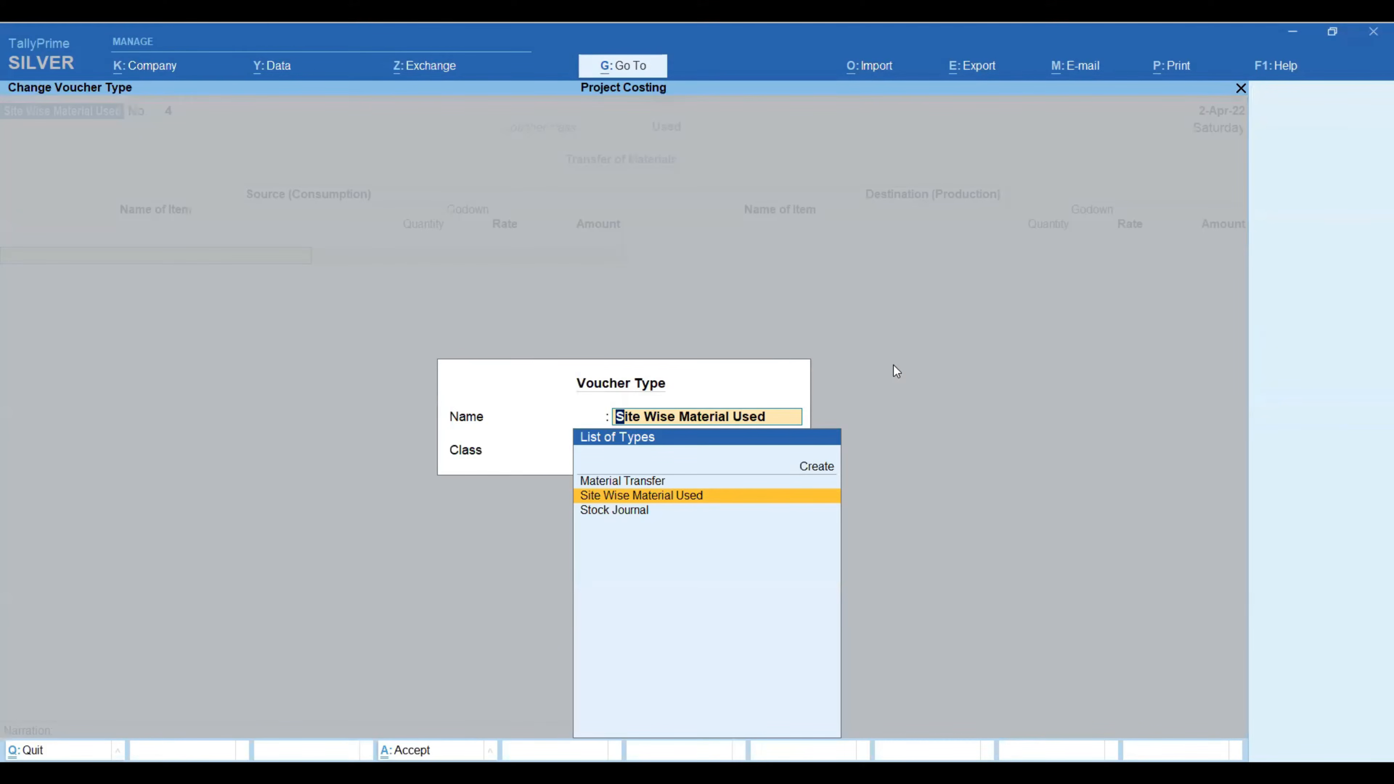
key("Down")
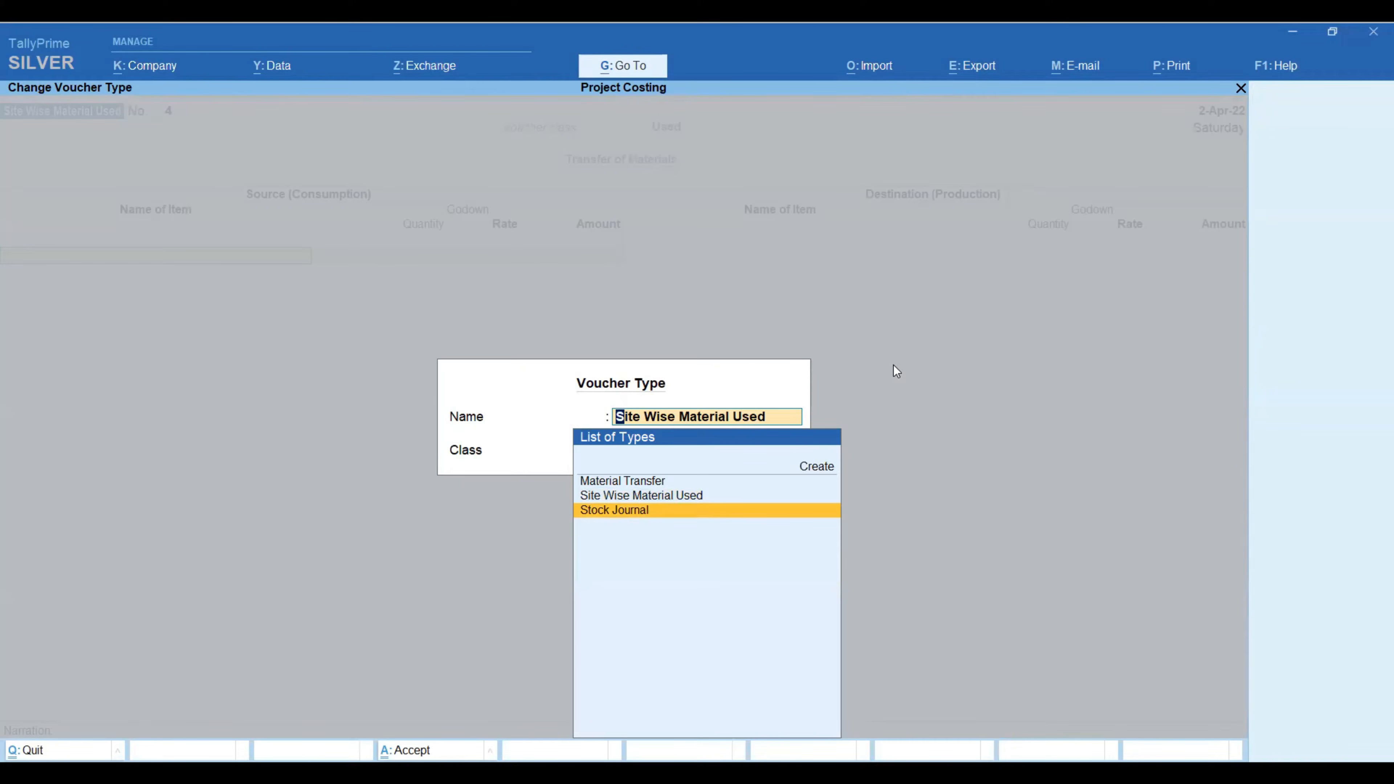
key("Up")
key("Return")
key("Return")
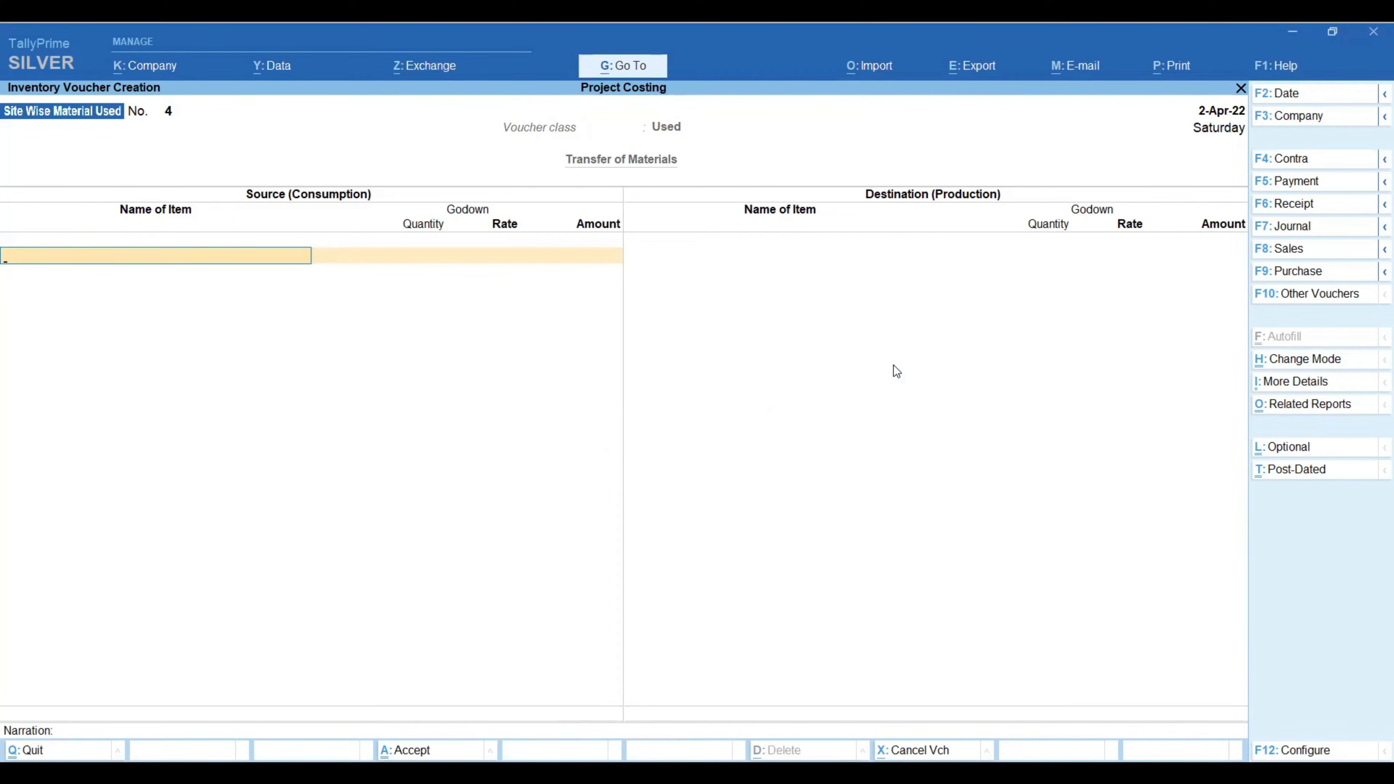
key("Escape")
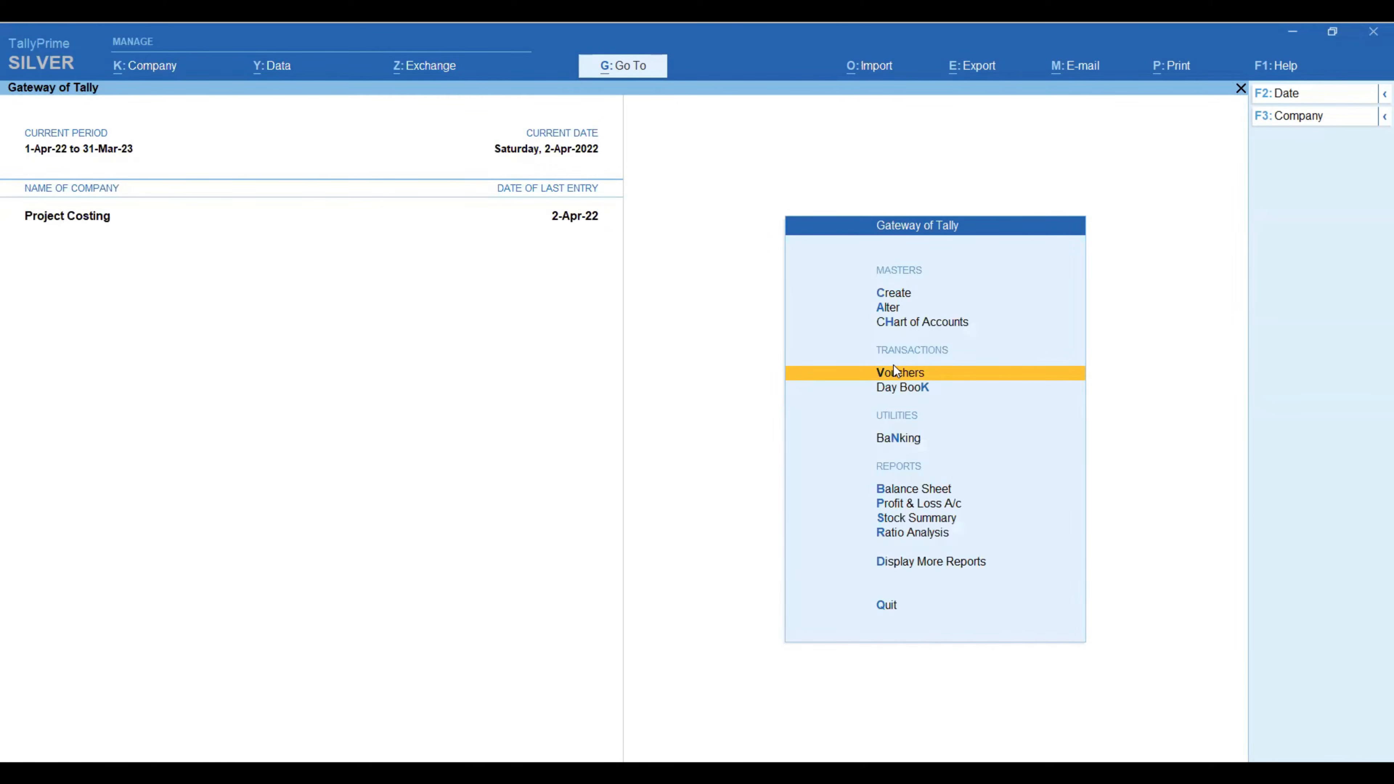
- Open the Day Book and set its period to start on 1-Apr-22 and end on 2-Apr-22
key("Down")
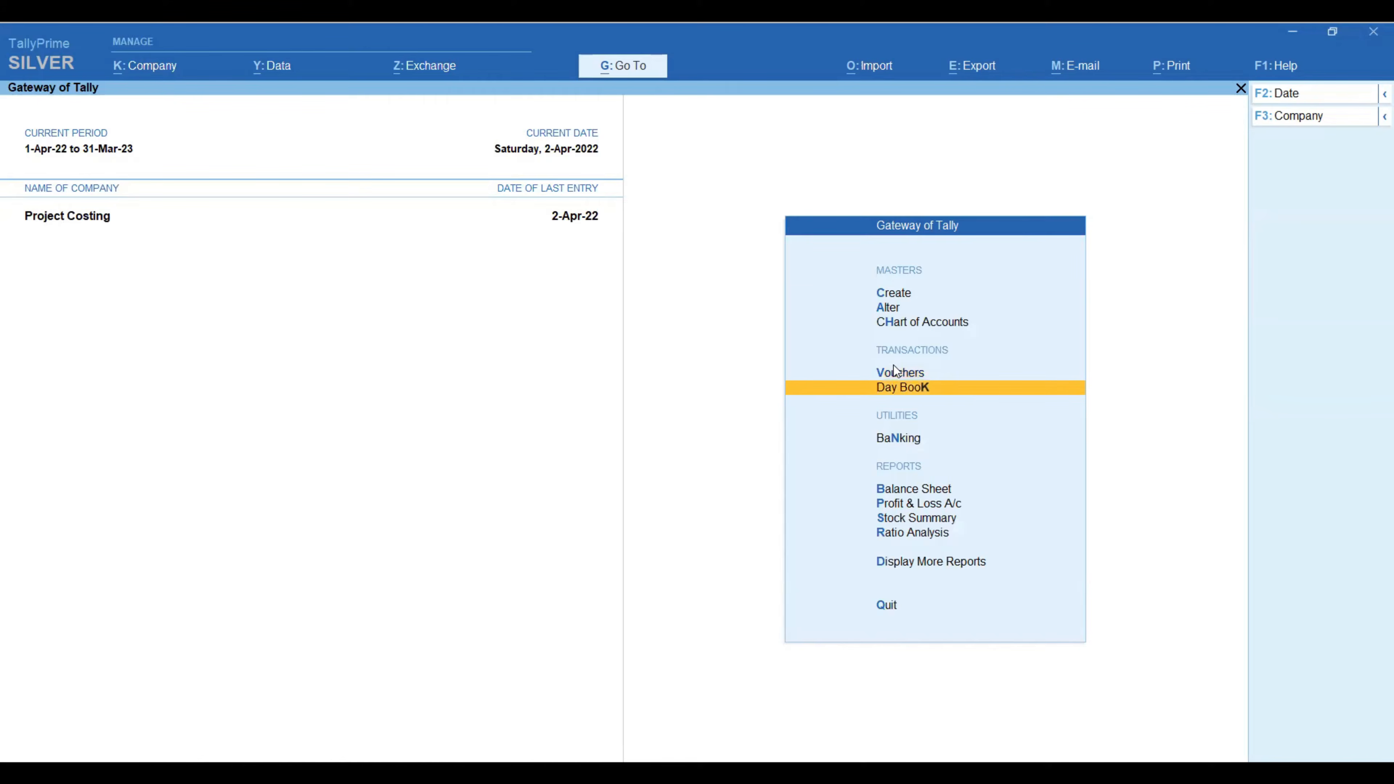
key("Return")
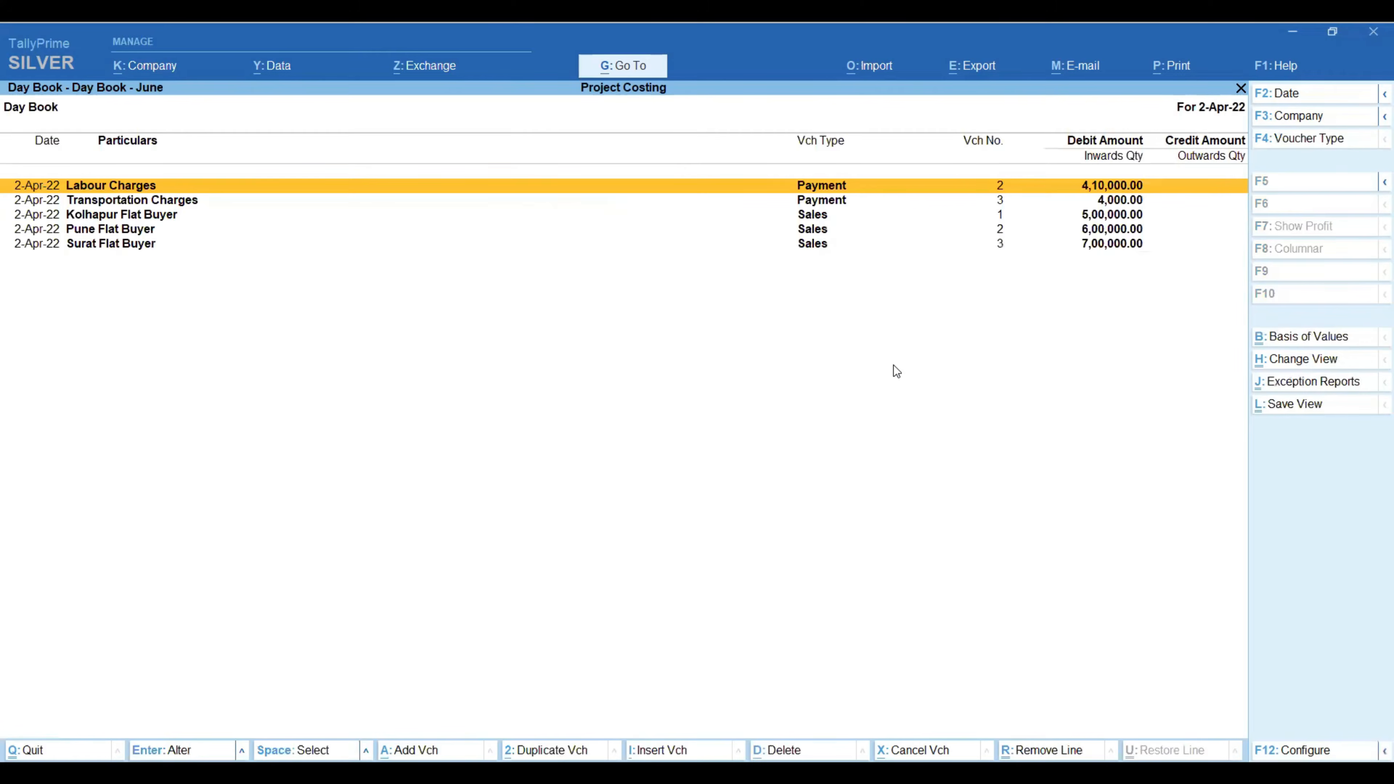
key("alt+F2")
type("1")
key("Return")
key("Return")
- Open Site Wise Material Used voucher no. 1 and go through its cement line for Kolhapur Stock
key("Down")
key("Down")
key("Down")
key("Down")
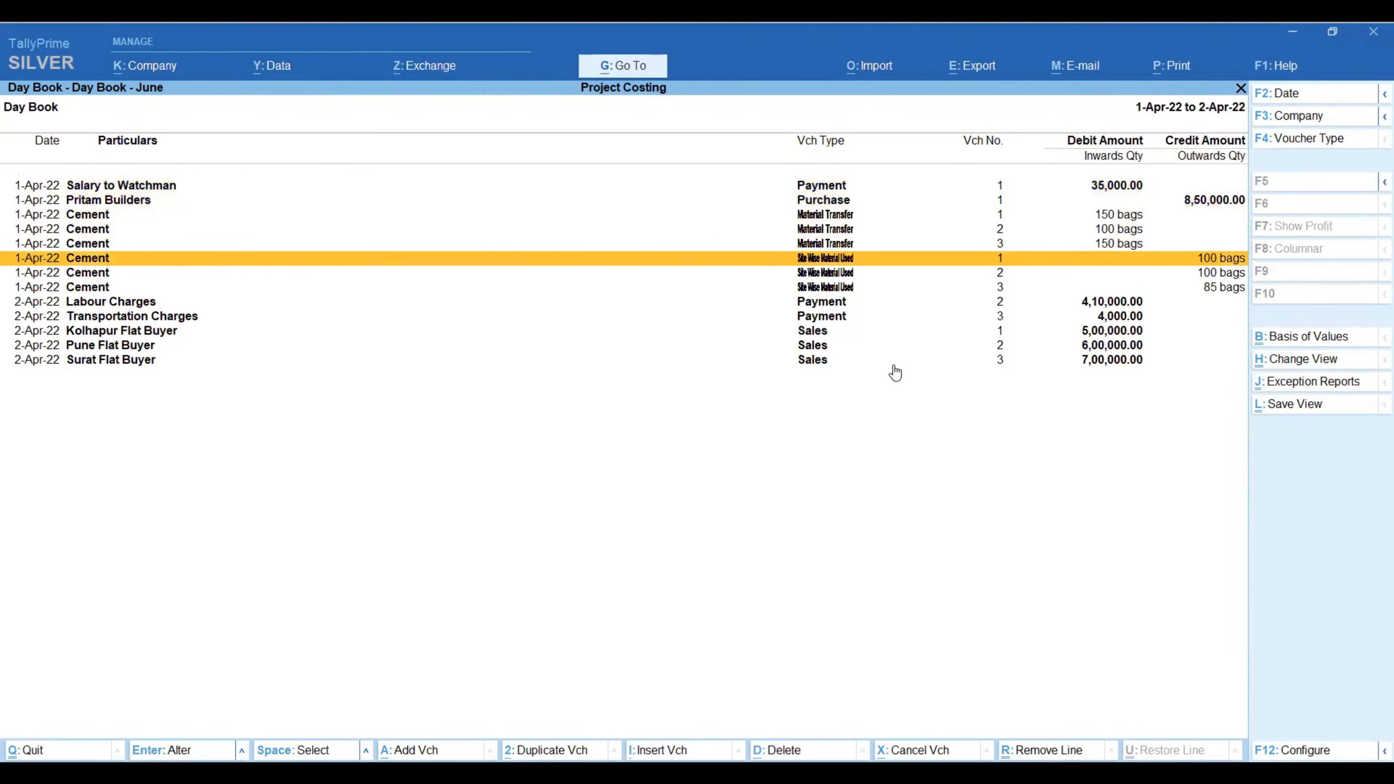
key("Return")
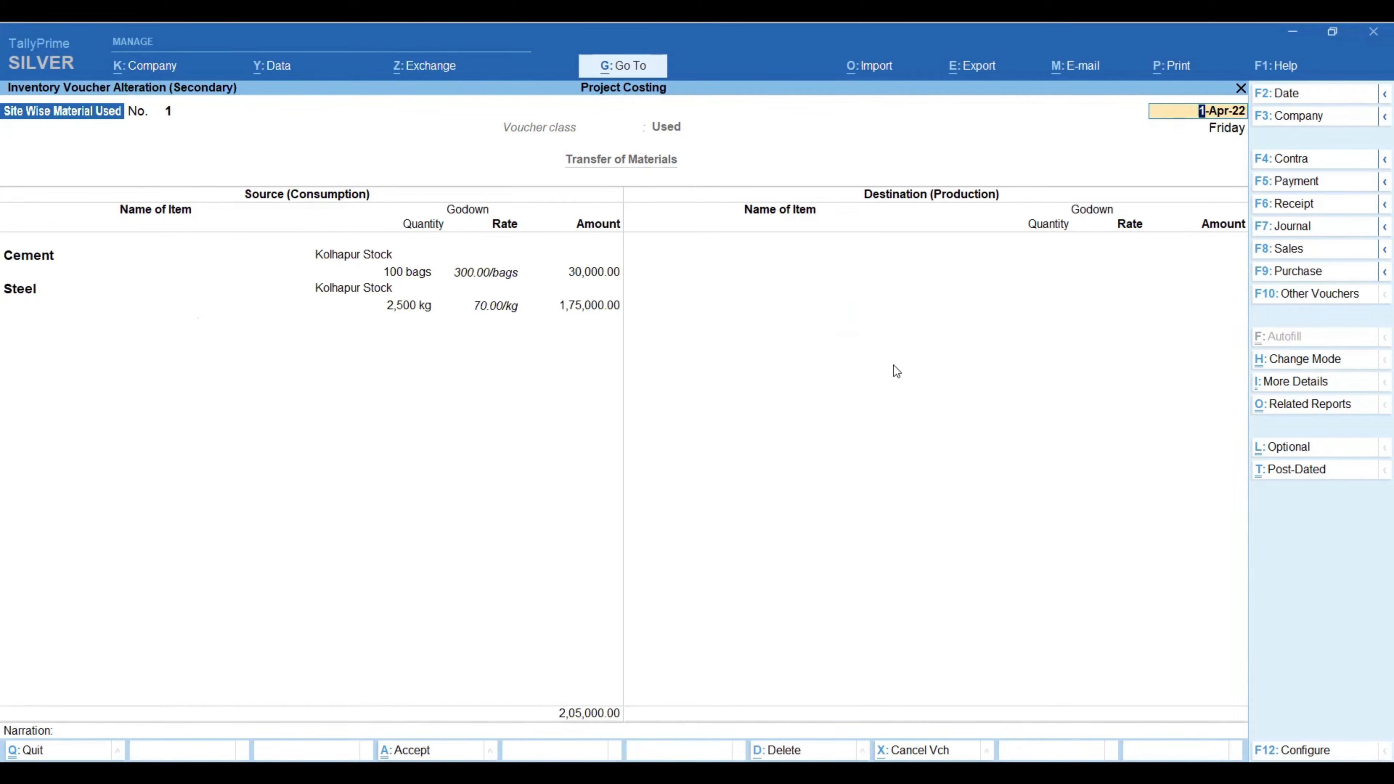
key("Return")
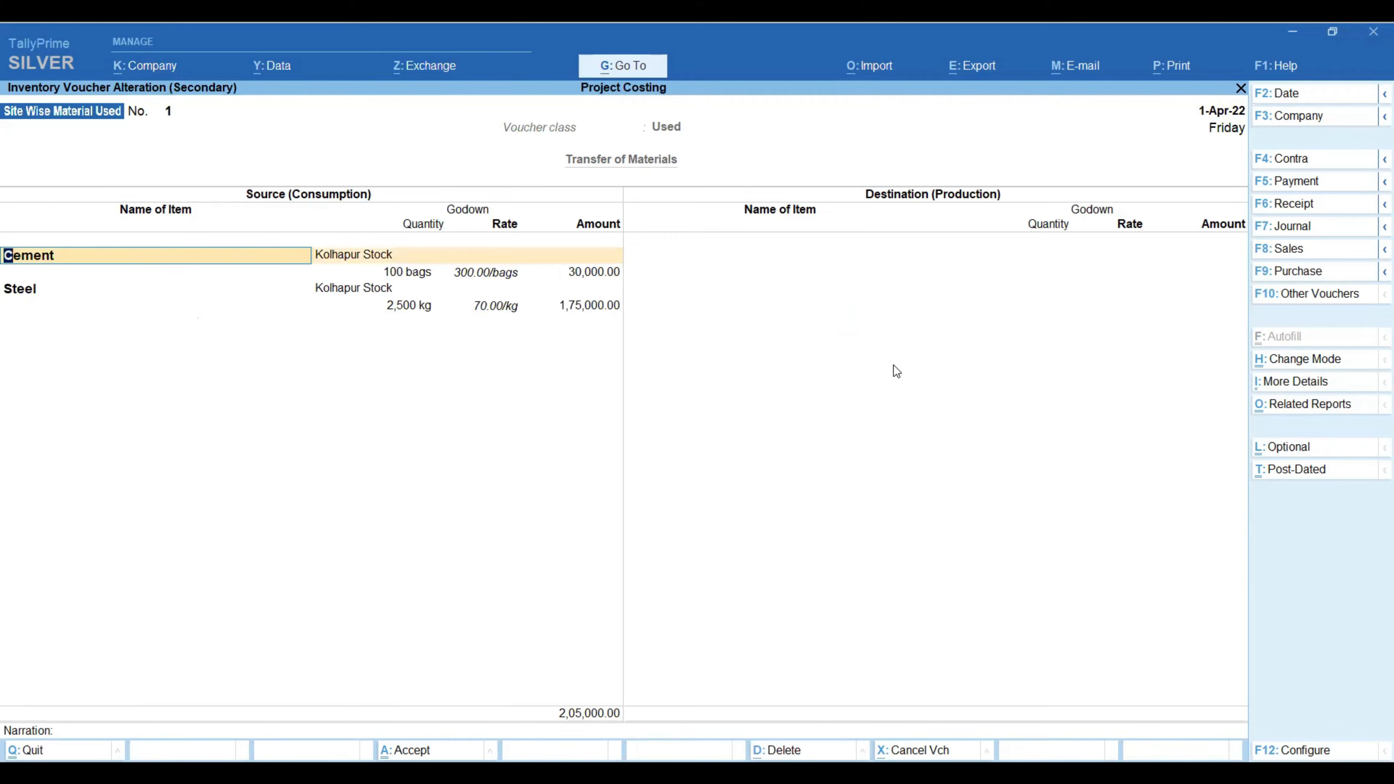
key("Return")
key("Return")
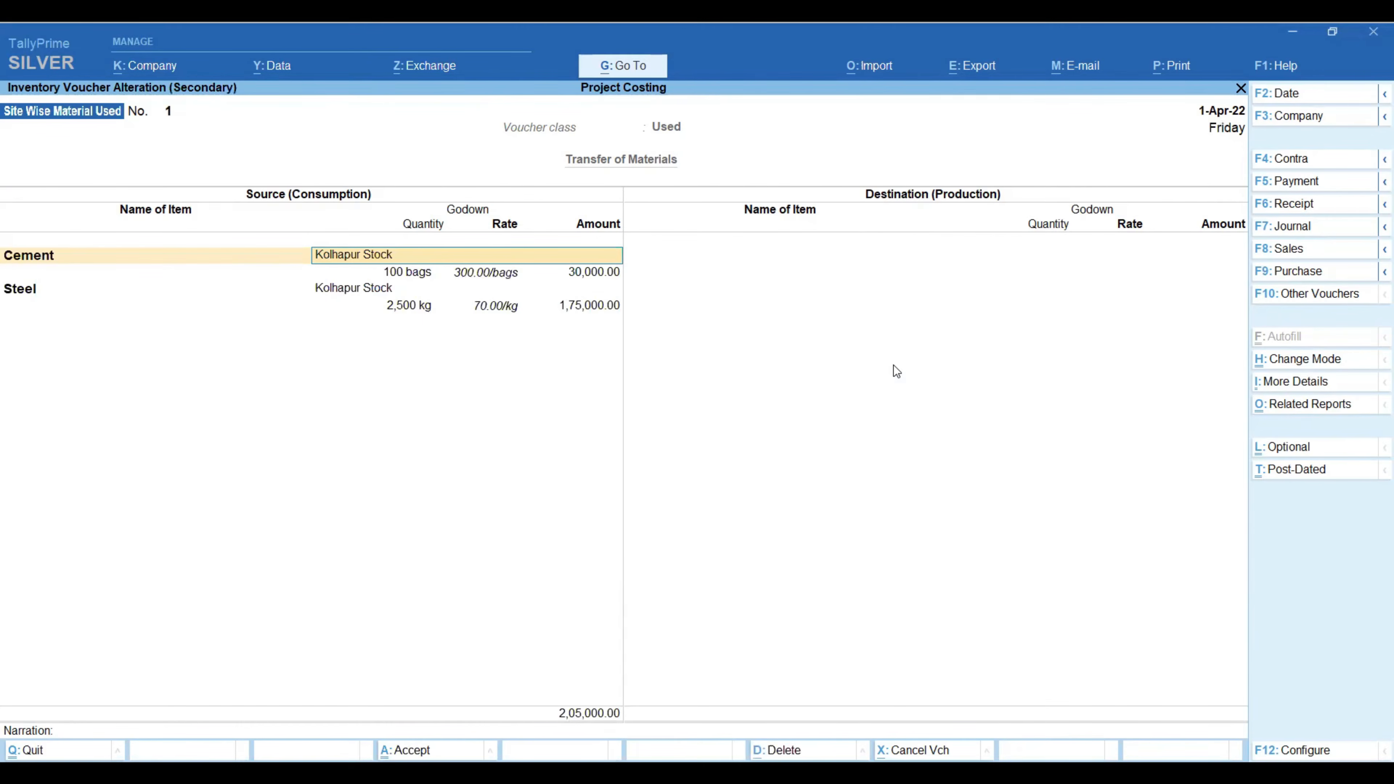
key("Return")
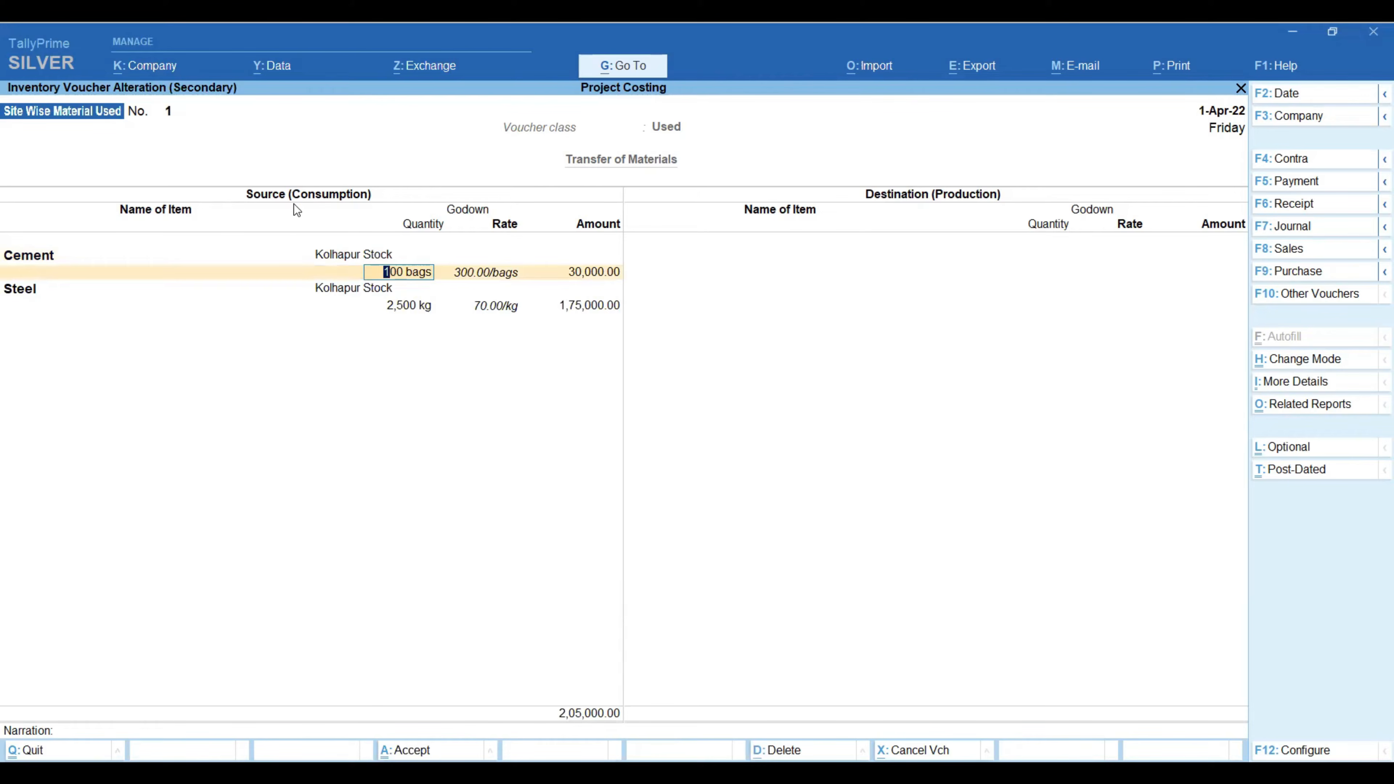
key("Return")
key("Return")
key("Return")
- Go through the steel line of the Kolhapur Stock consumption voucher and accept it
key("Return")
key("Return")
key("Return")
key("Return")
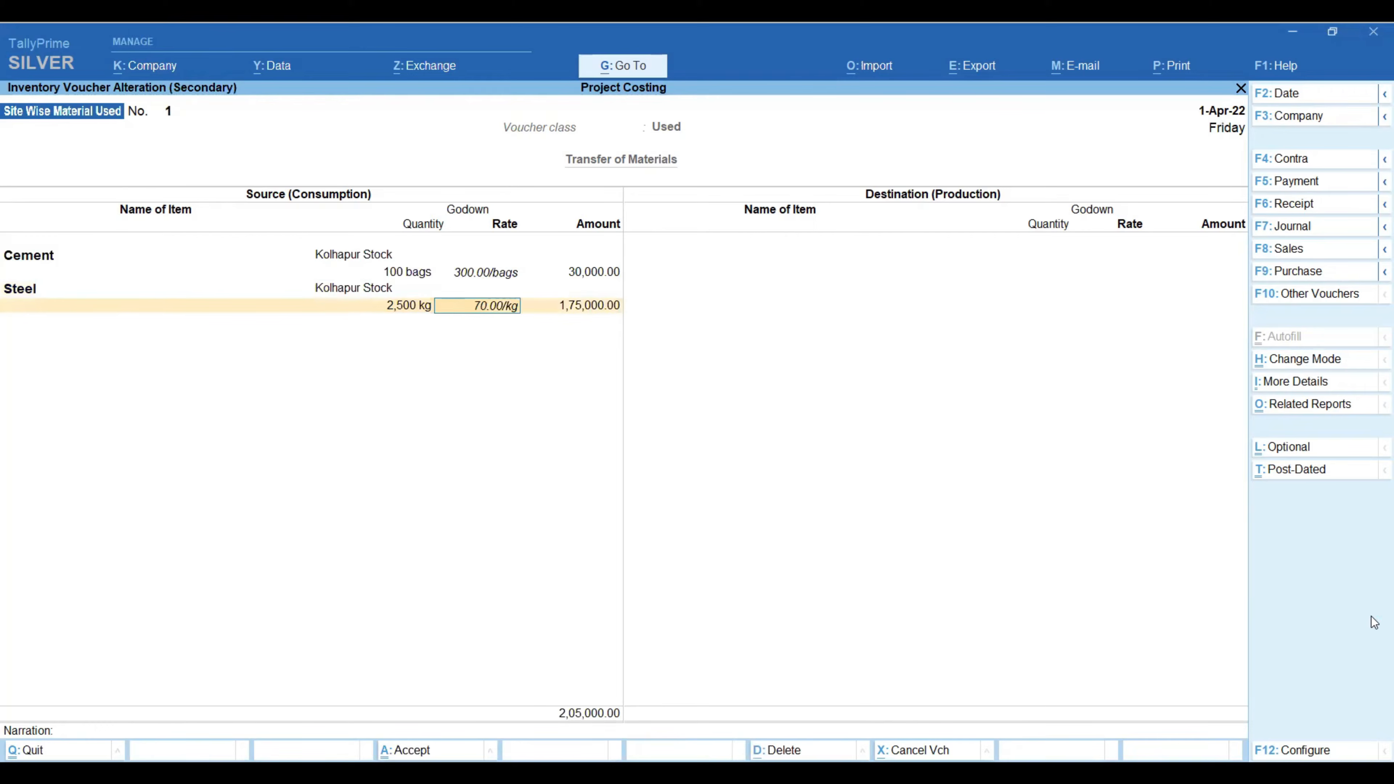
key("Return")
key("Return")
key("Return")
key("Return")
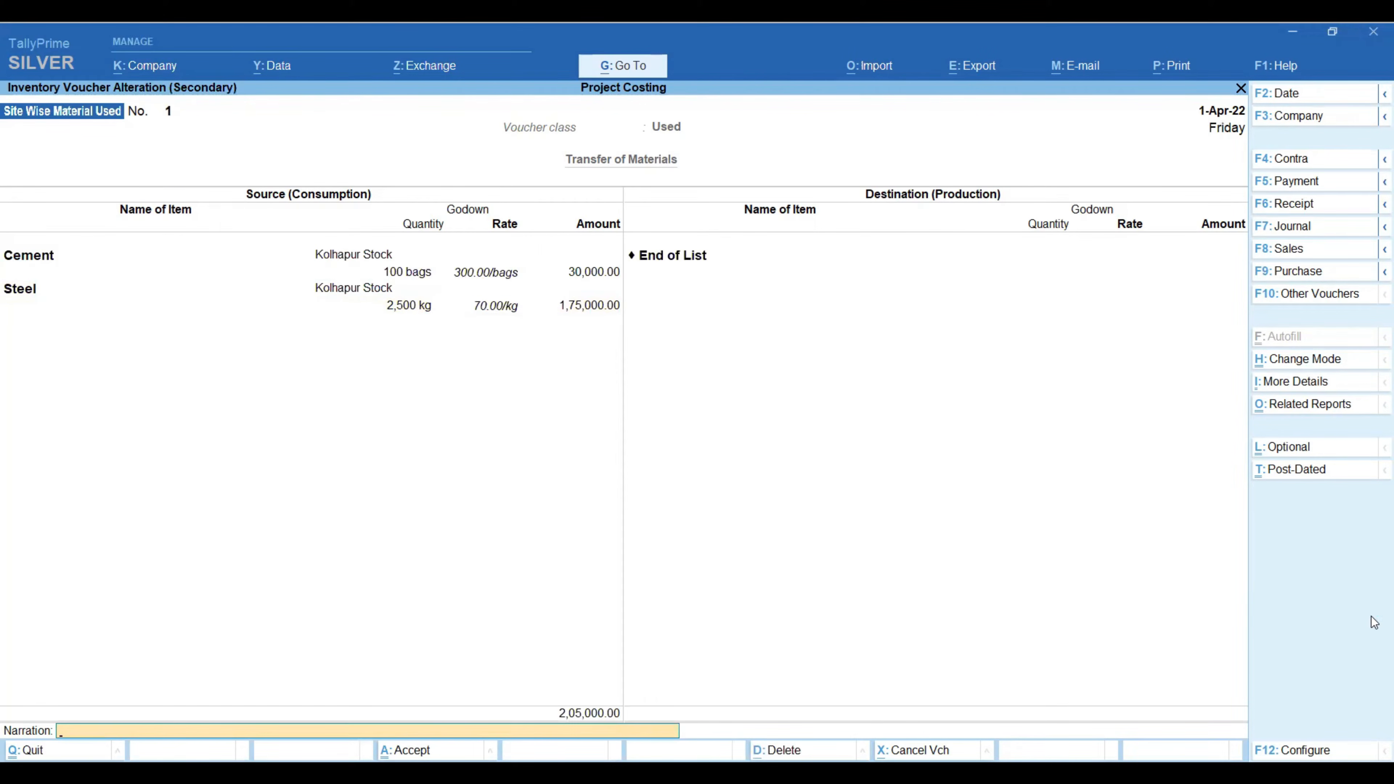
key("Return")
key("Return")
- Open Site Wise Material Used voucher no. 2 for Pune Stock, review its cement and steel lines, and accept it
key("Down")
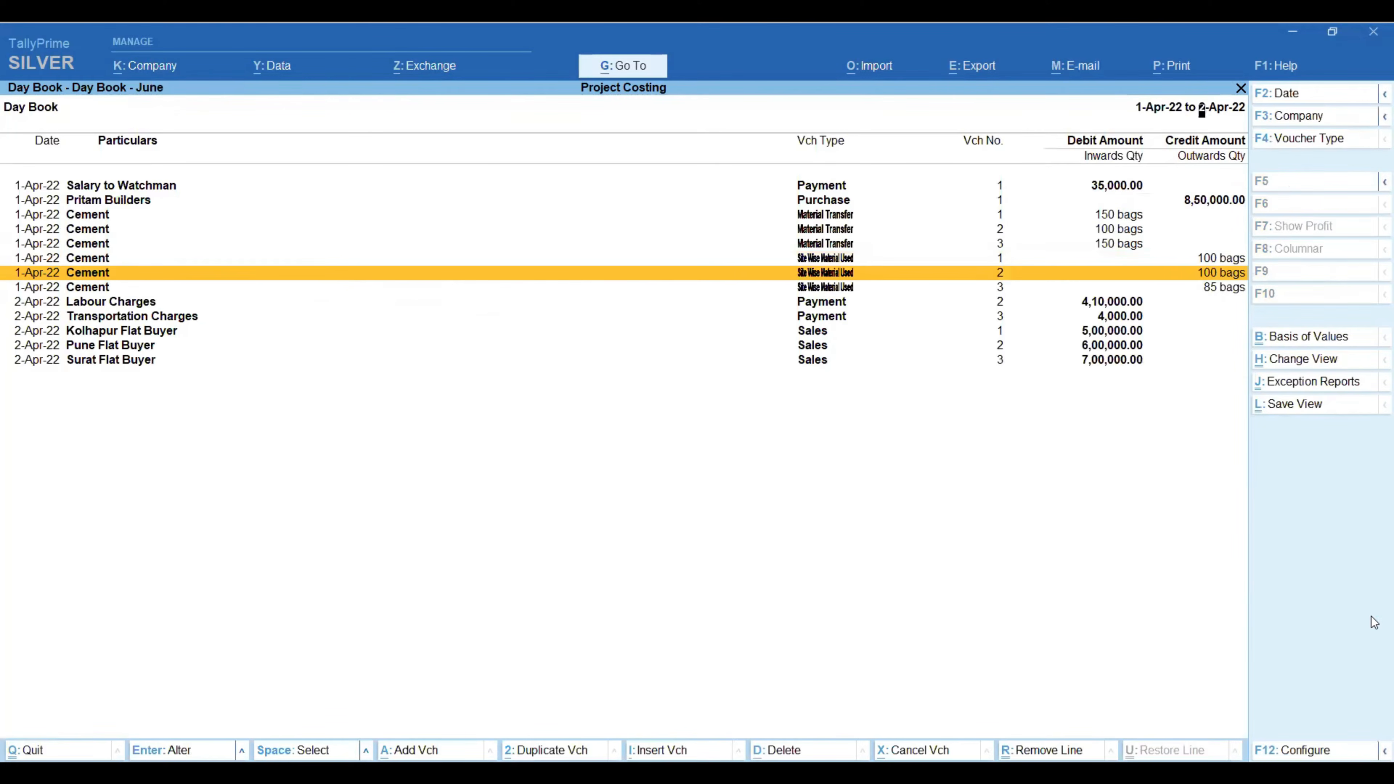
key("Return")
key("Return")
key("Return")
key("Return")
key("Return")
key("Return")
key("Return")
key("Return")
key("Return")
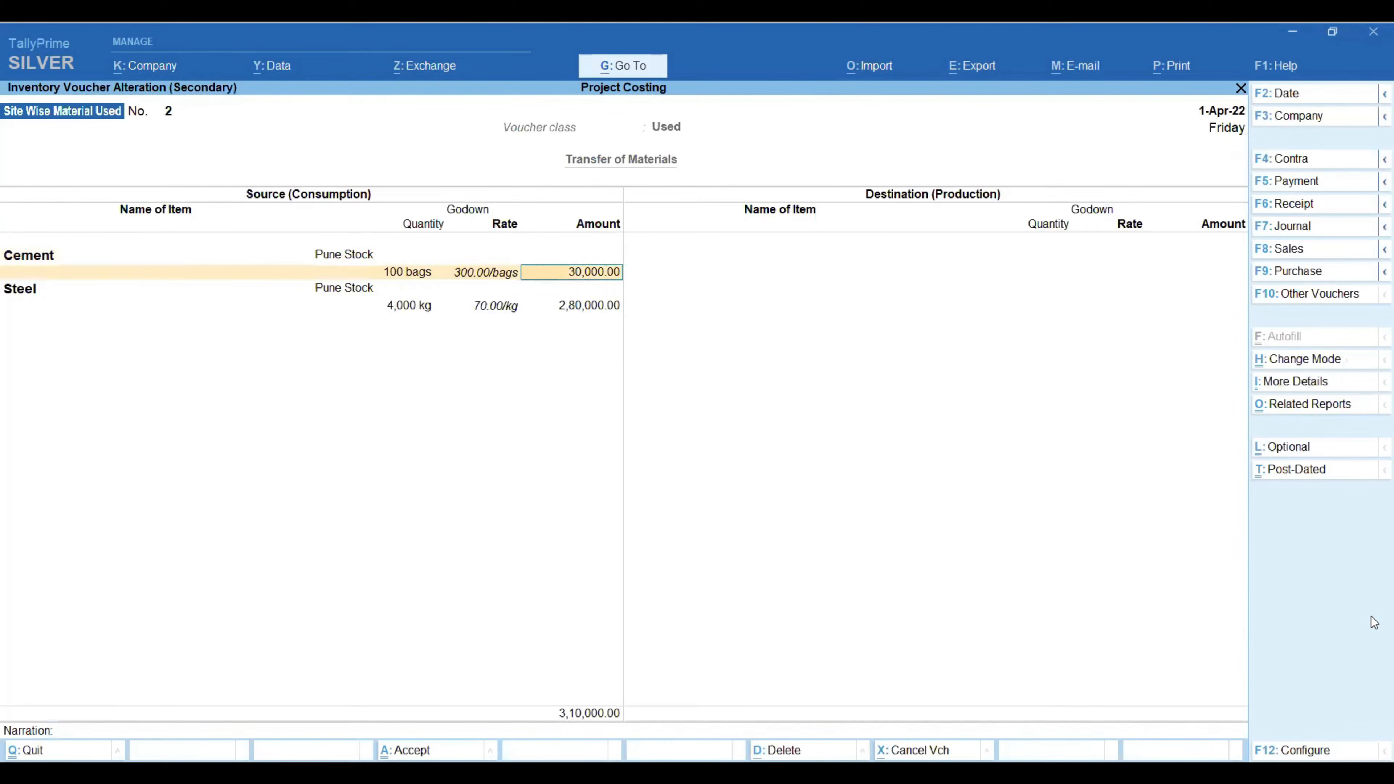
key("Return")
key("Return")
key("Return")
key("Return")
key("Return")
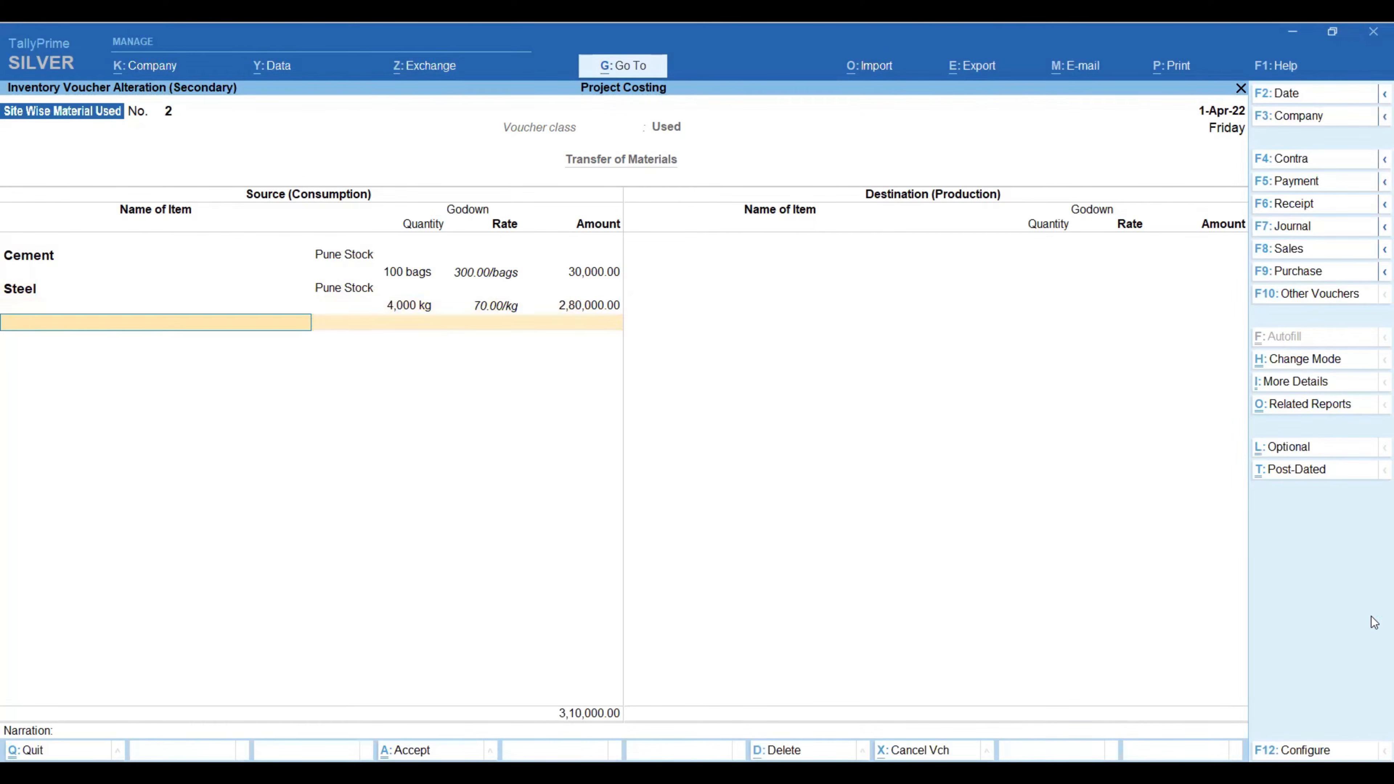
key("Return")
- Open Site Wise Material Used voucher no. 3 for Surat Site, review its cement and steel lines, and accept it
key("Down")
key("Return")
key("Return")
key("Return")
key("Return")
key("Return")
key("Return")
key("Return")
key("Return")
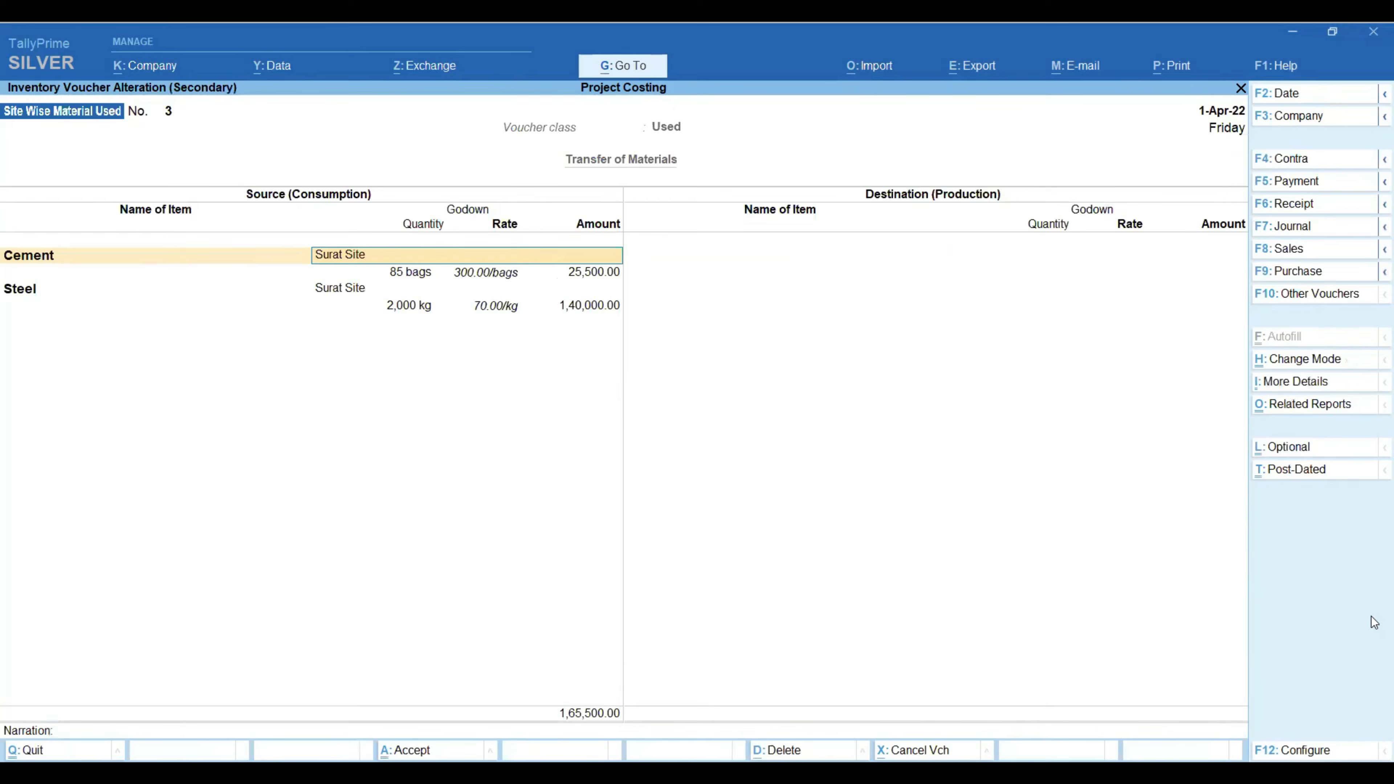
key("Return")
key("Return")
key("Return")
key("Return")
key("Return")
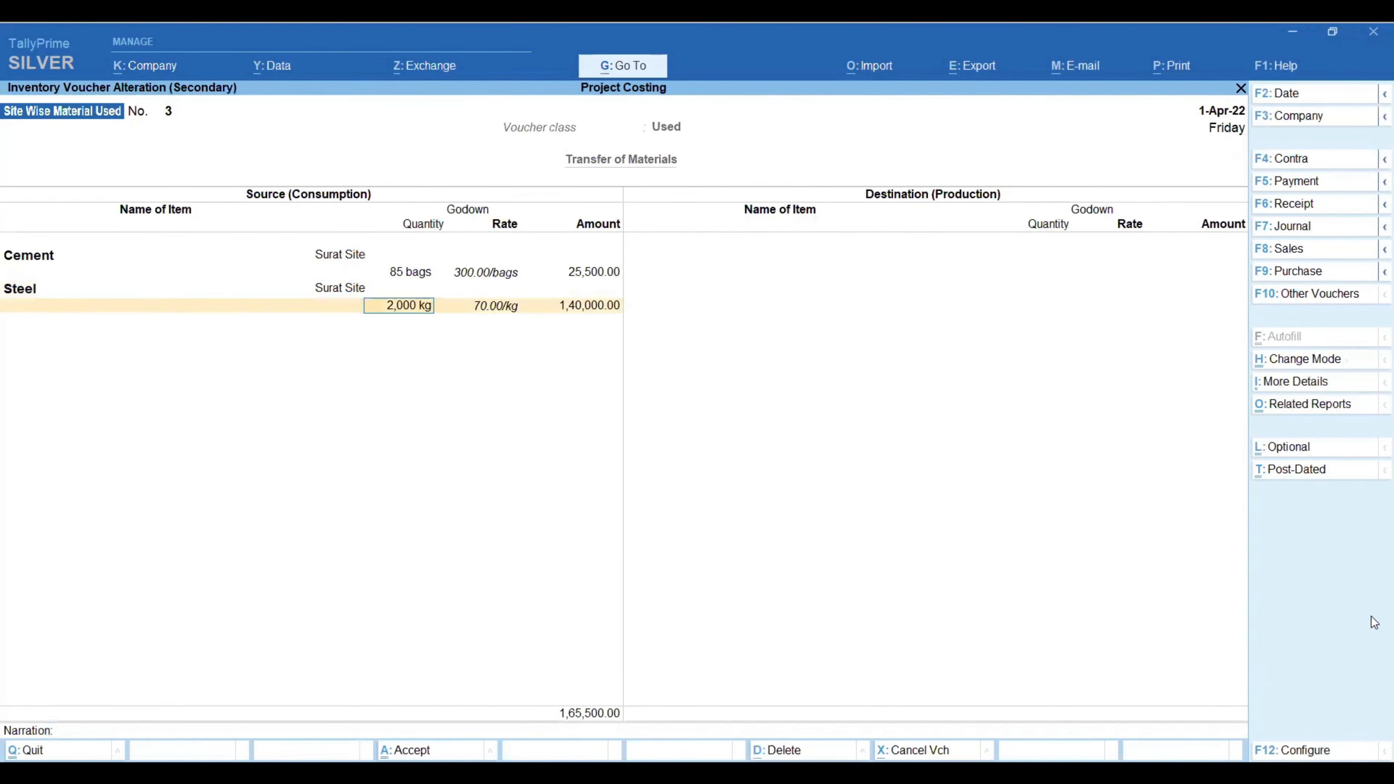
key("Return")
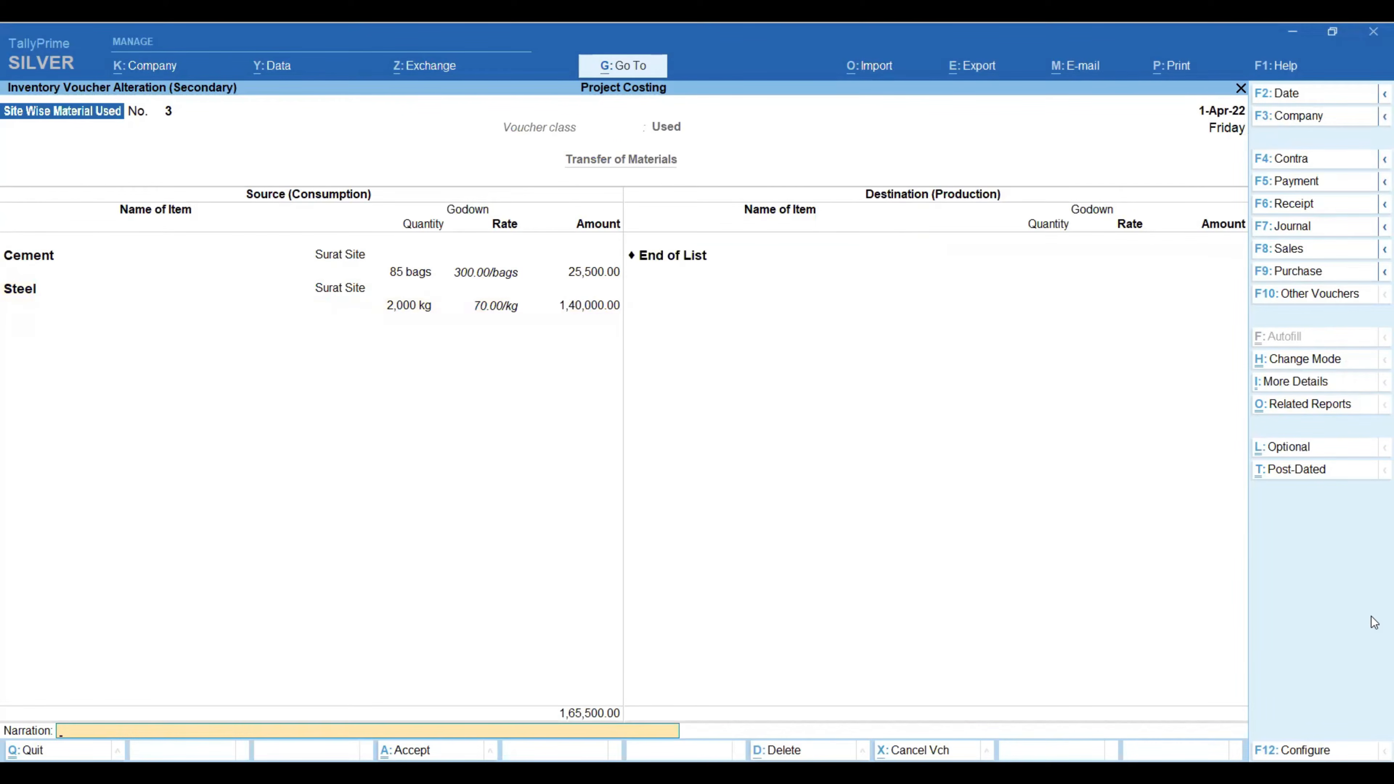
key("Return")
key("Return")
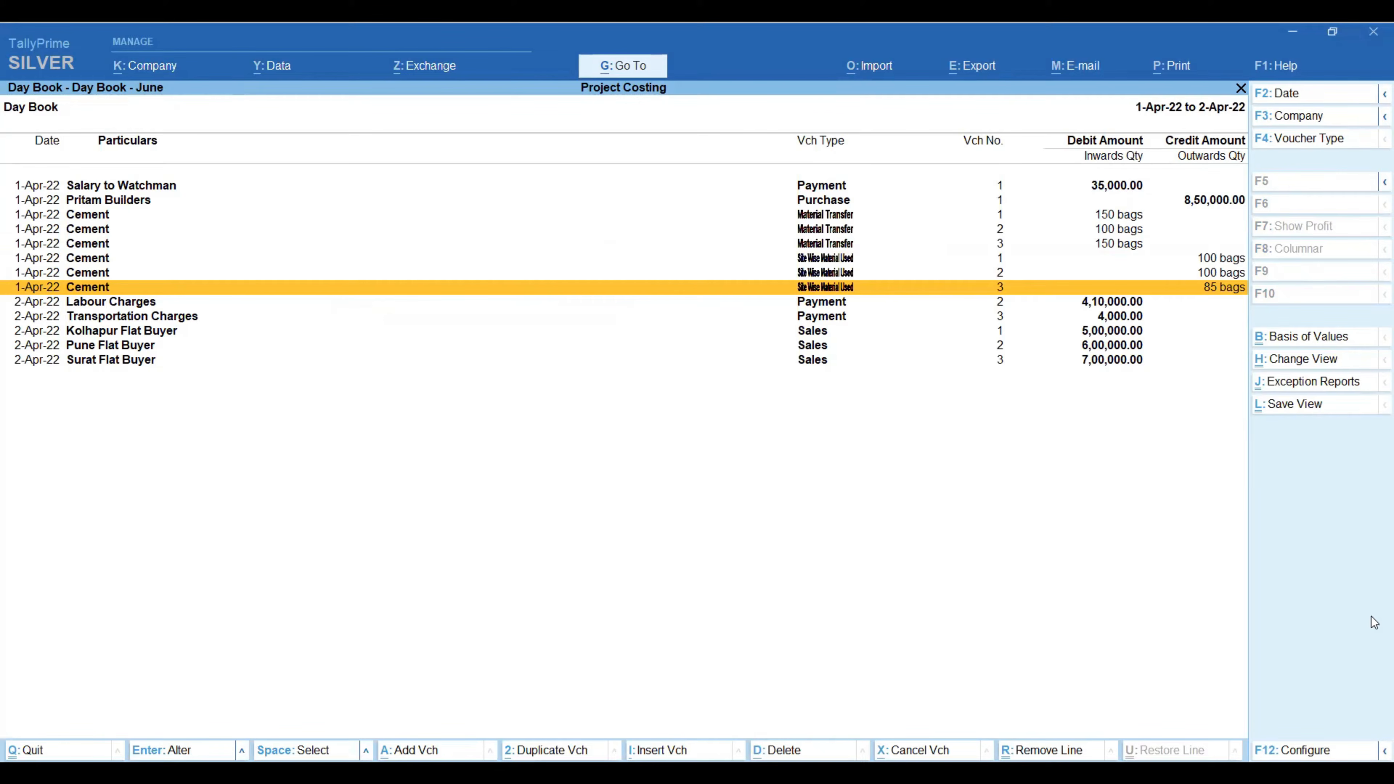
- Open Payment voucher no. 1 for Salary to Watchman and go through its header fields to the ledger amount
key("Up")
key("Up")
key("Up")
key("Up")
key("Up")
key("Up")
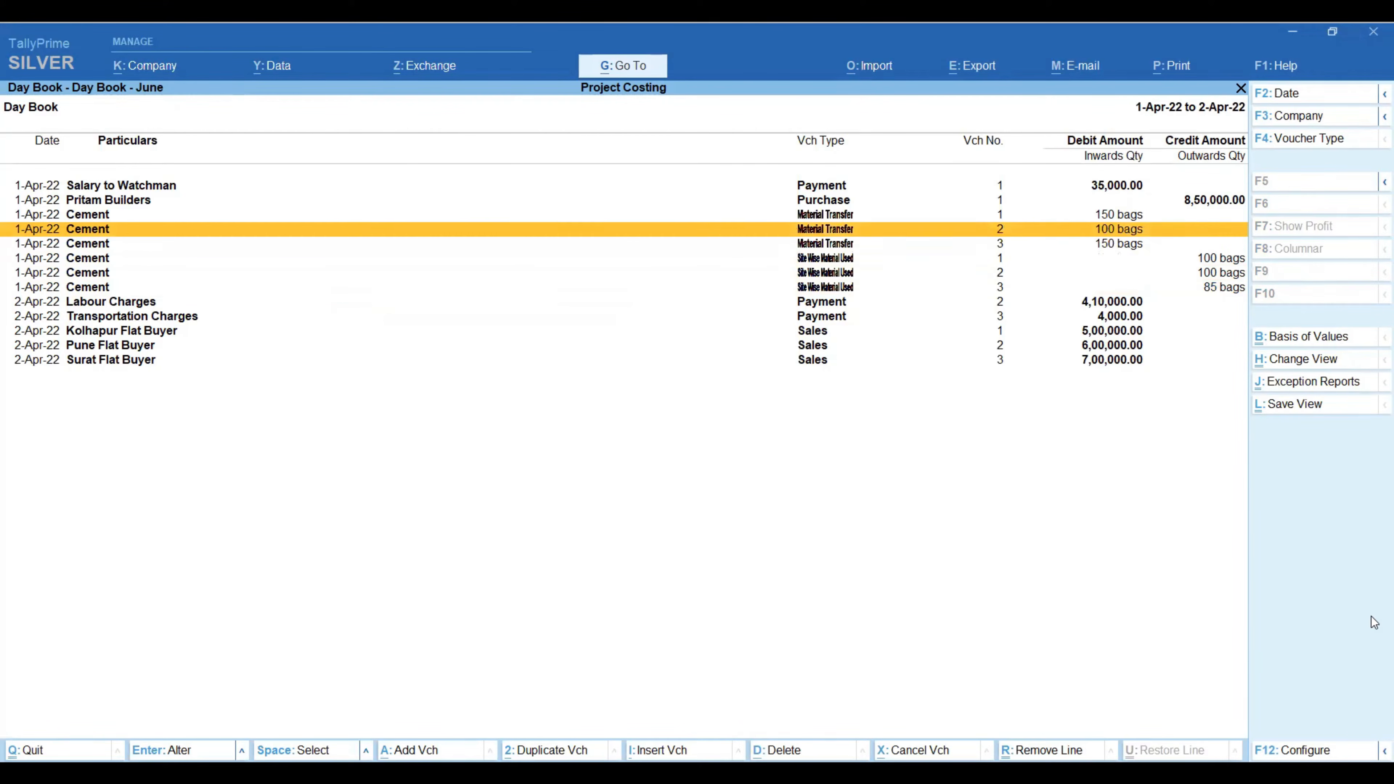
key("Up")
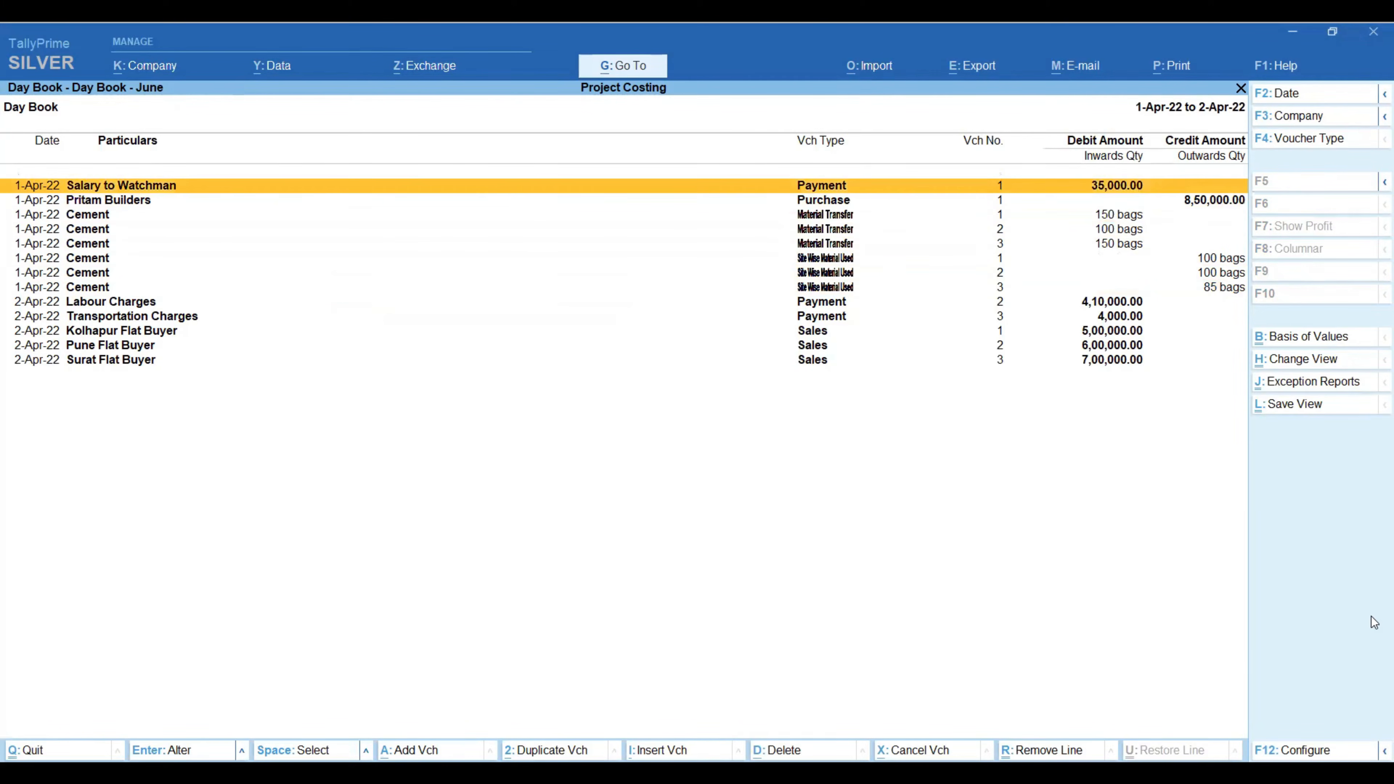
key("Return")
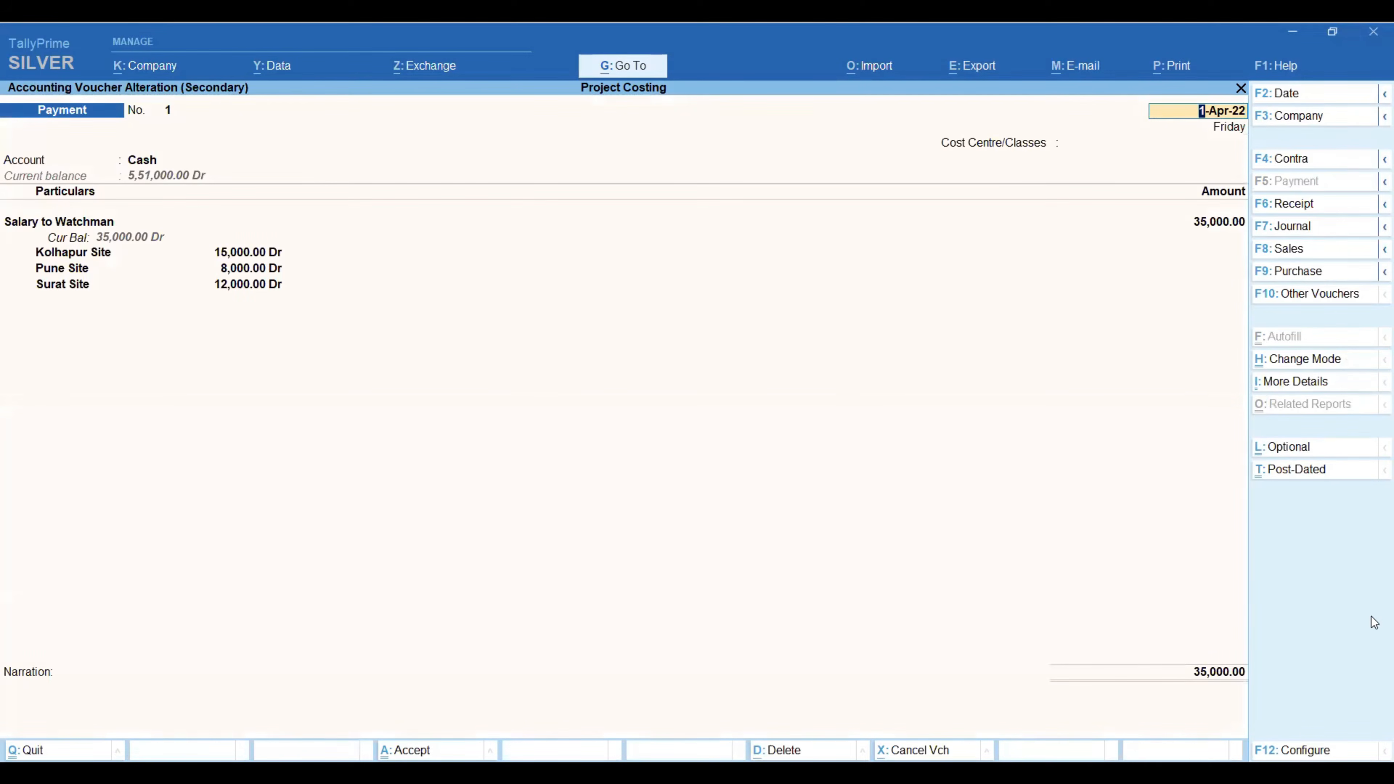
key("Return")
key("Return")
key("Return")
key("Return")
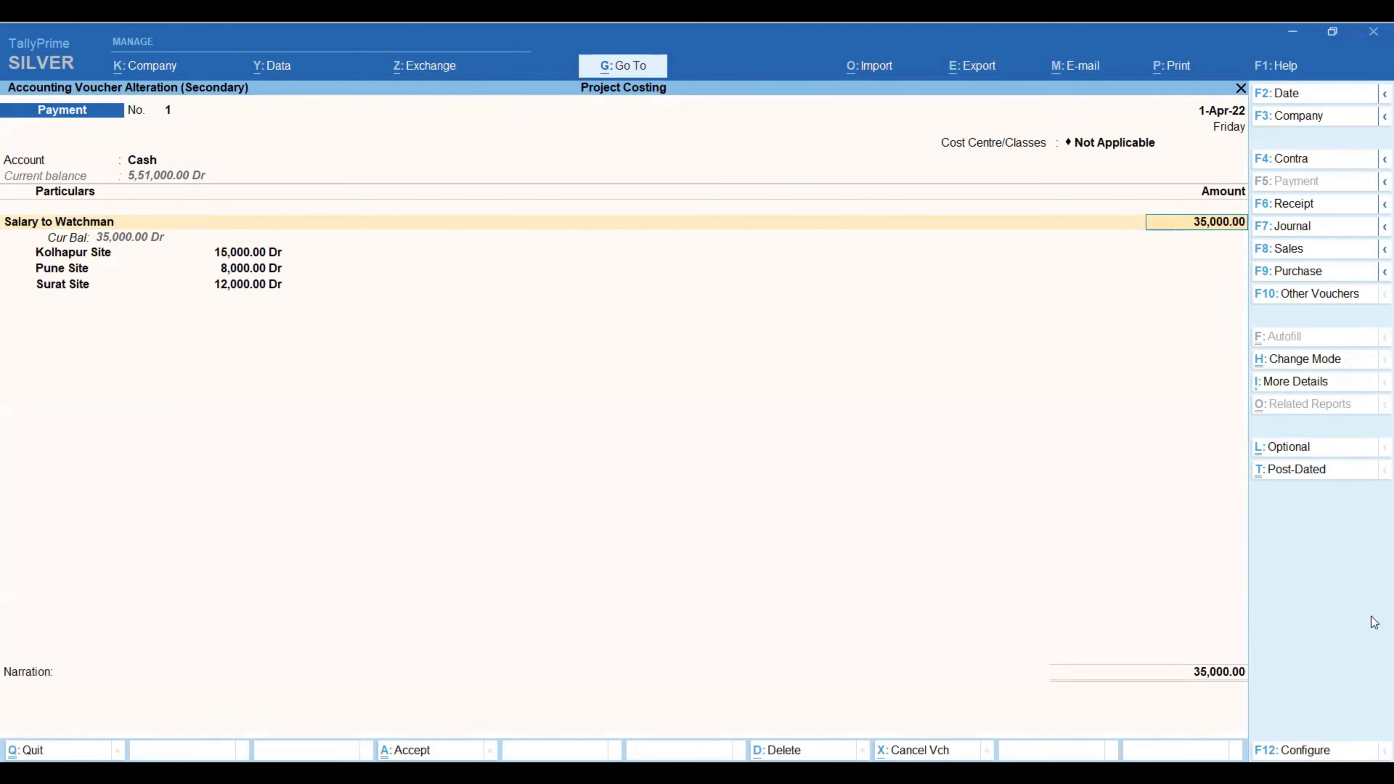
- Open the Salary to Watchman ledger for alteration from the voucher, check its group and cost centre setting, and accept it
key("BackSpace")
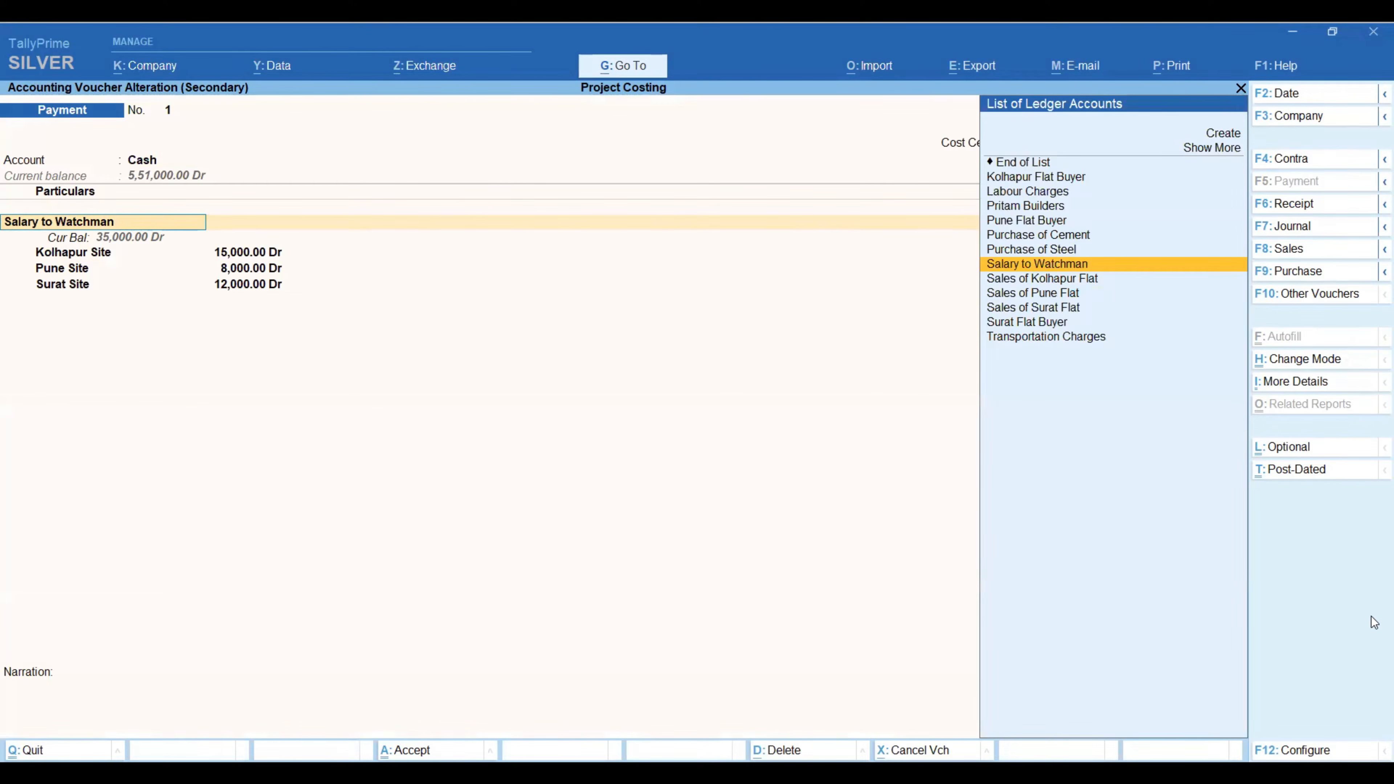
key("ctrl+Return")
key("Return")
key("Return")
key("Return")
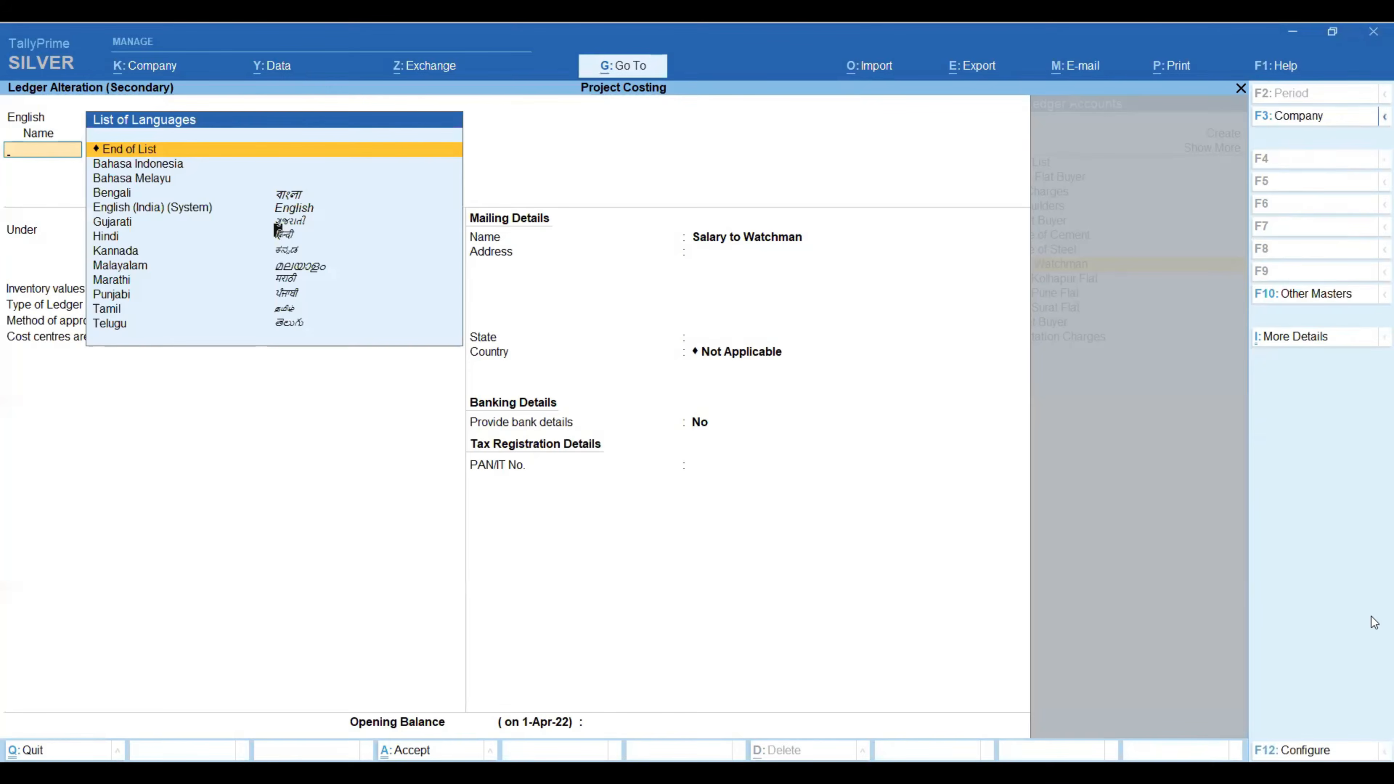
key("Return")
key("Return")
key("Return")
key("Return")
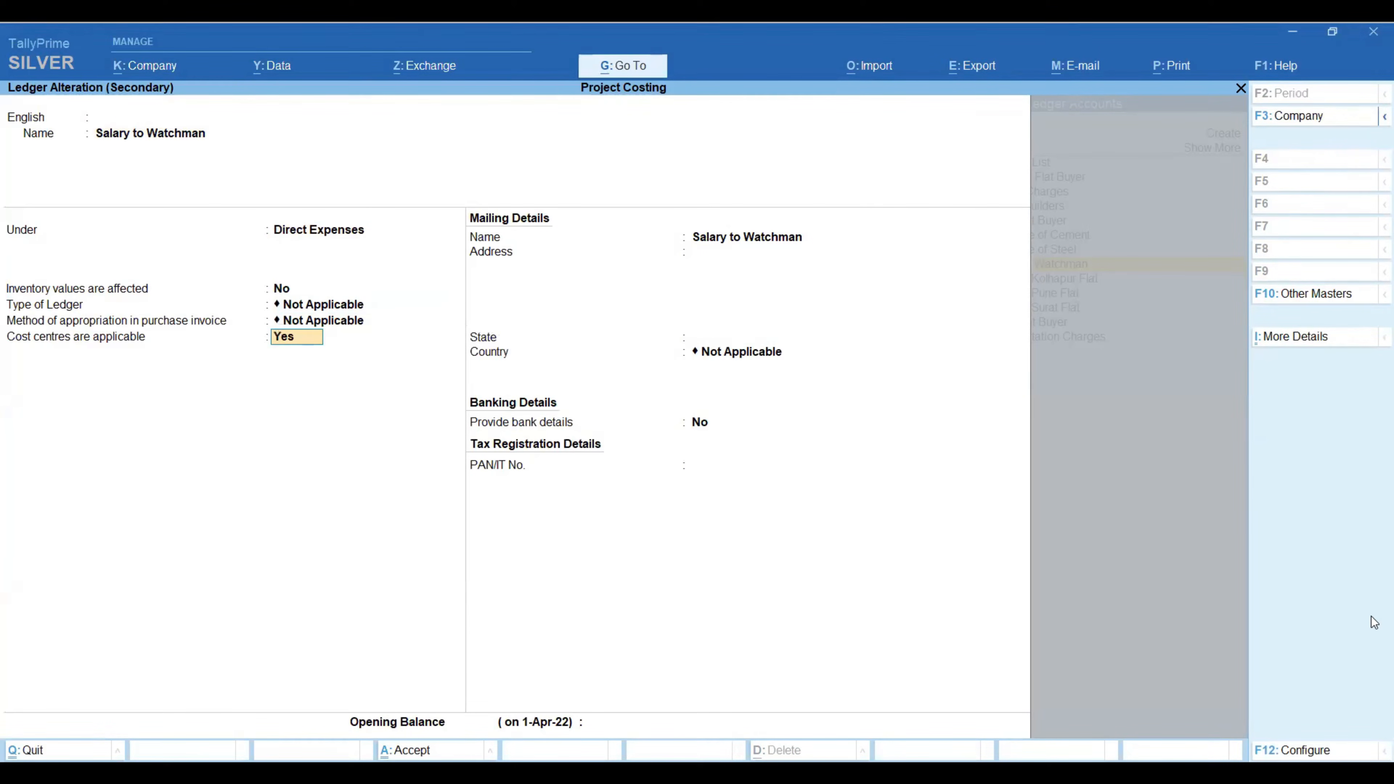
key("Return")
key("Return")
key("Return")
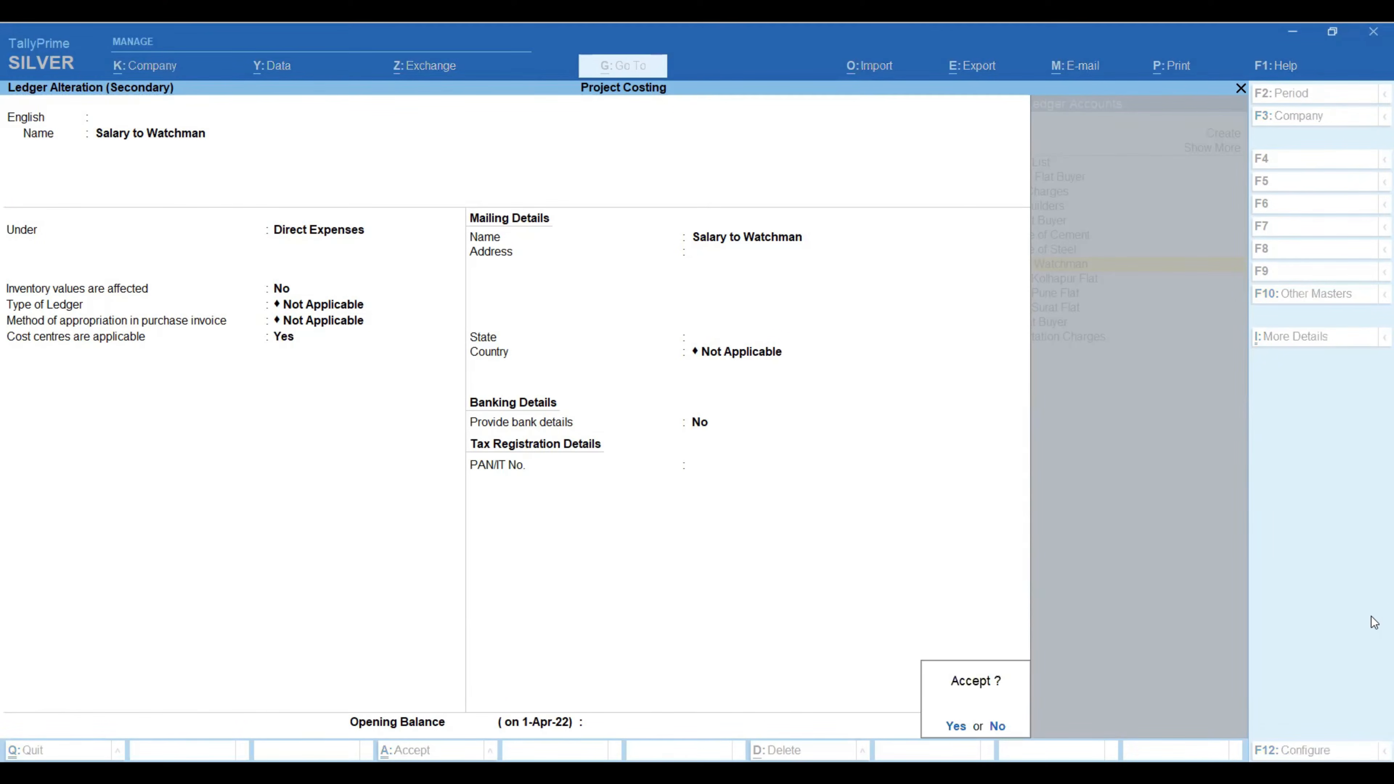
key("Return")
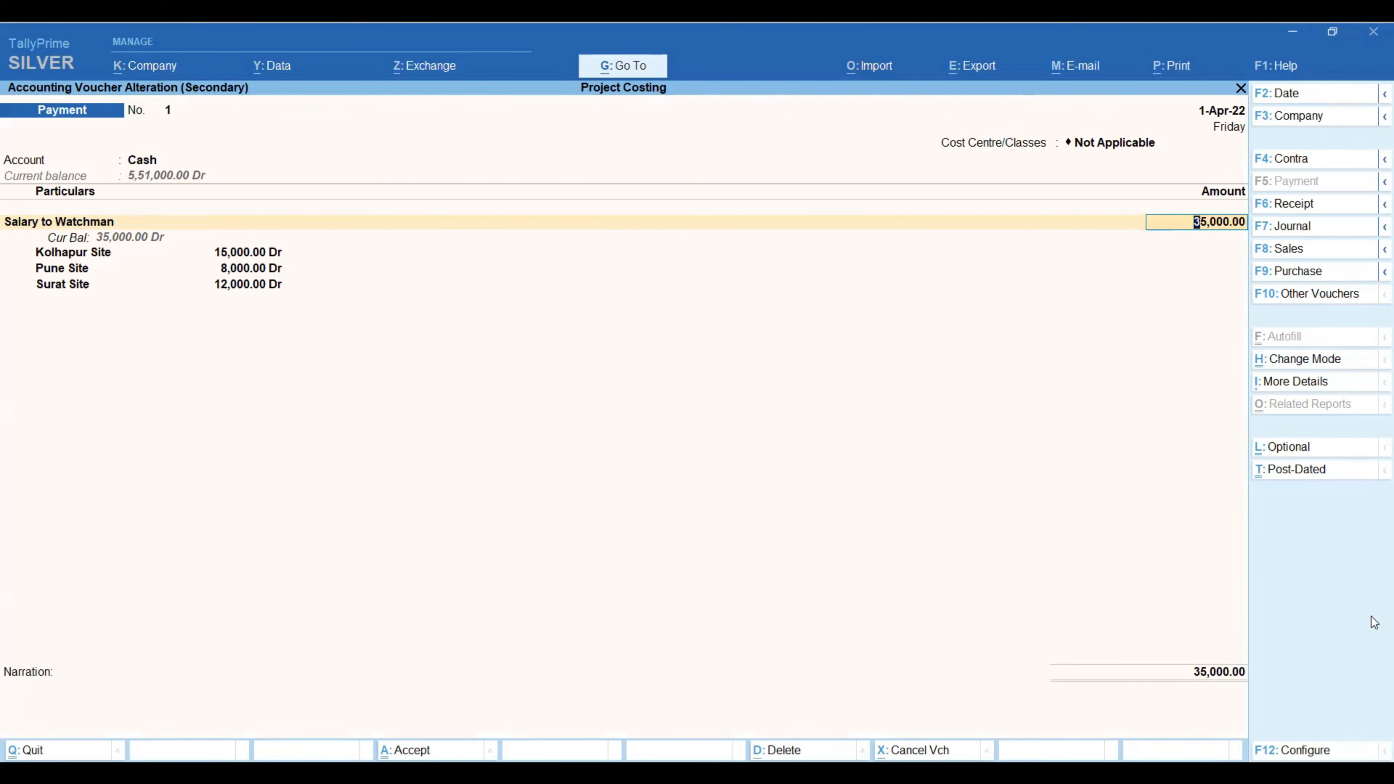
- Review the Kolhapur, Pune and Surat site allocations of the Salary to Watchman payment and accept the voucher
key("Return")
key("Return")
key("Return")
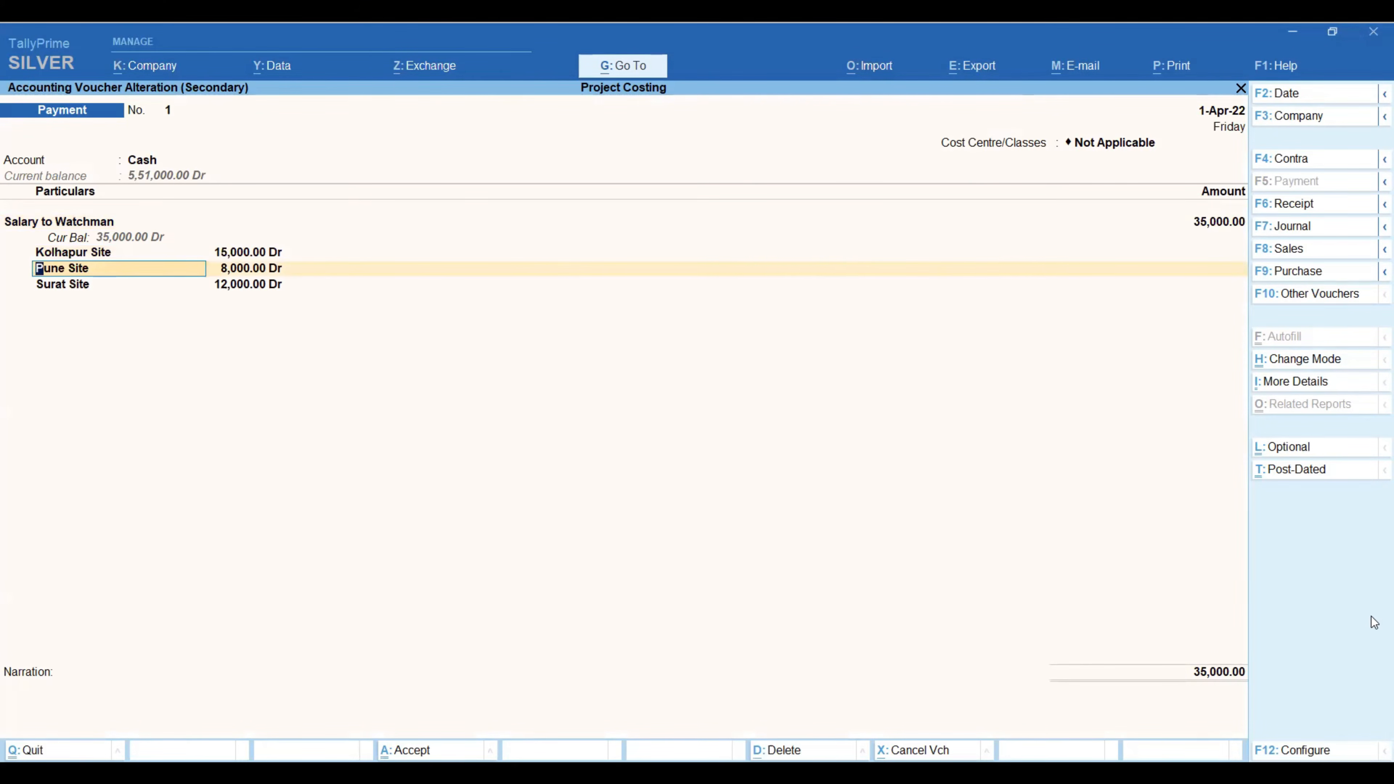
key("Return")
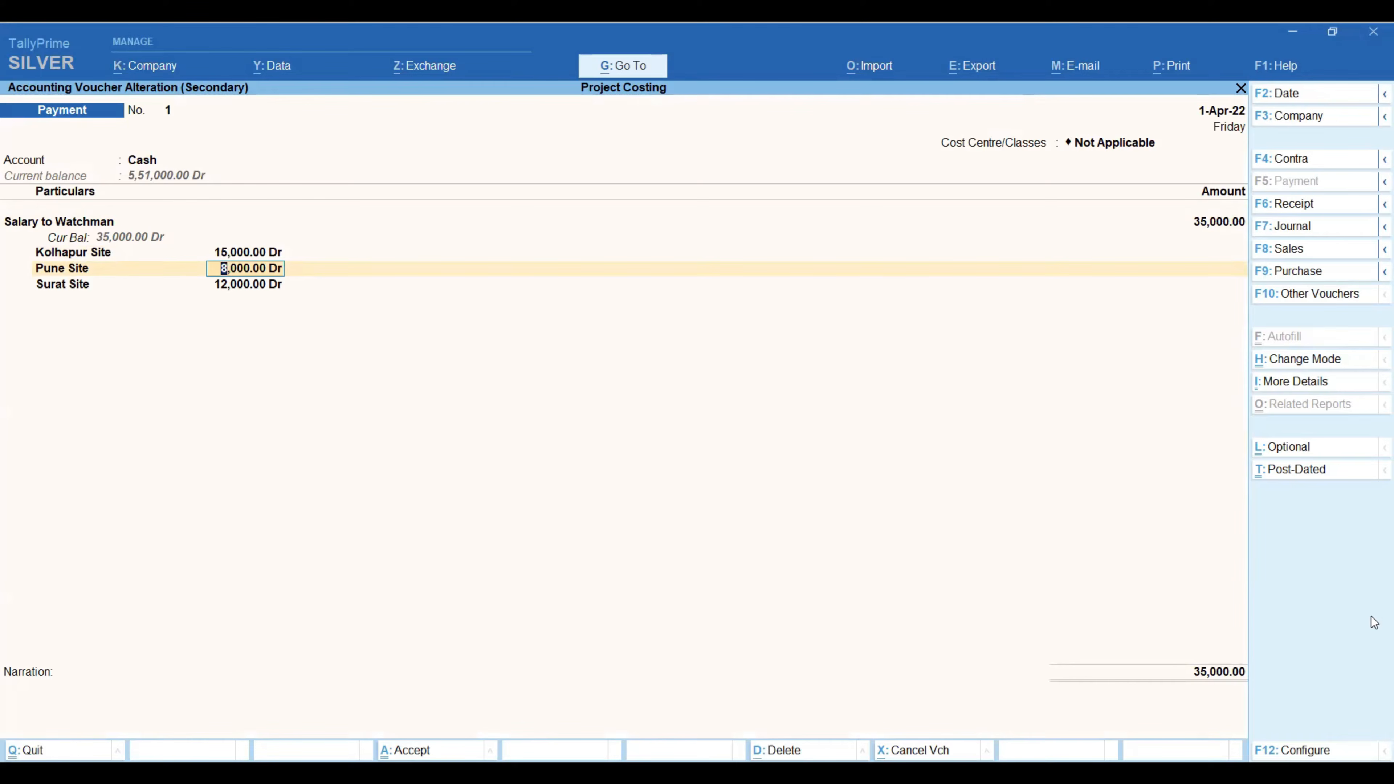
key("Return")
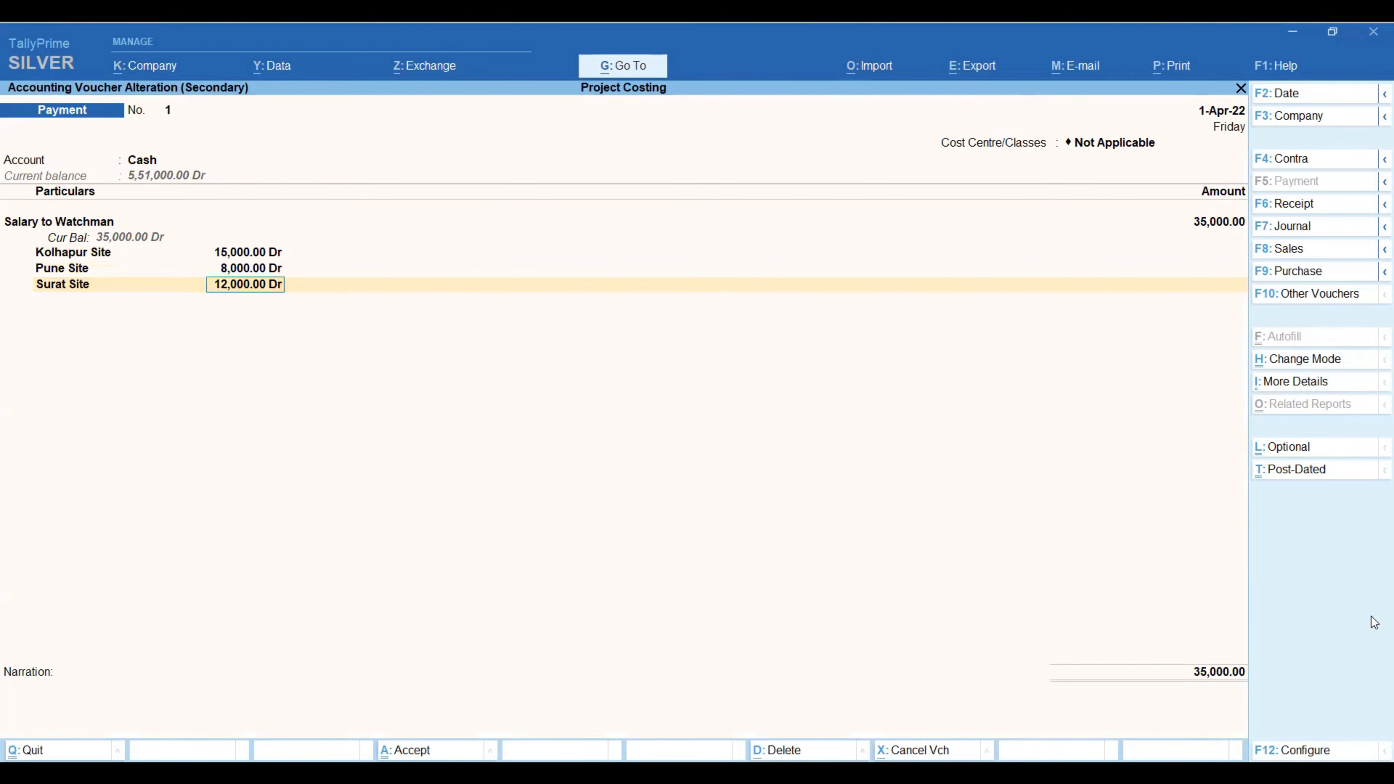
key("Return")
key("Return")
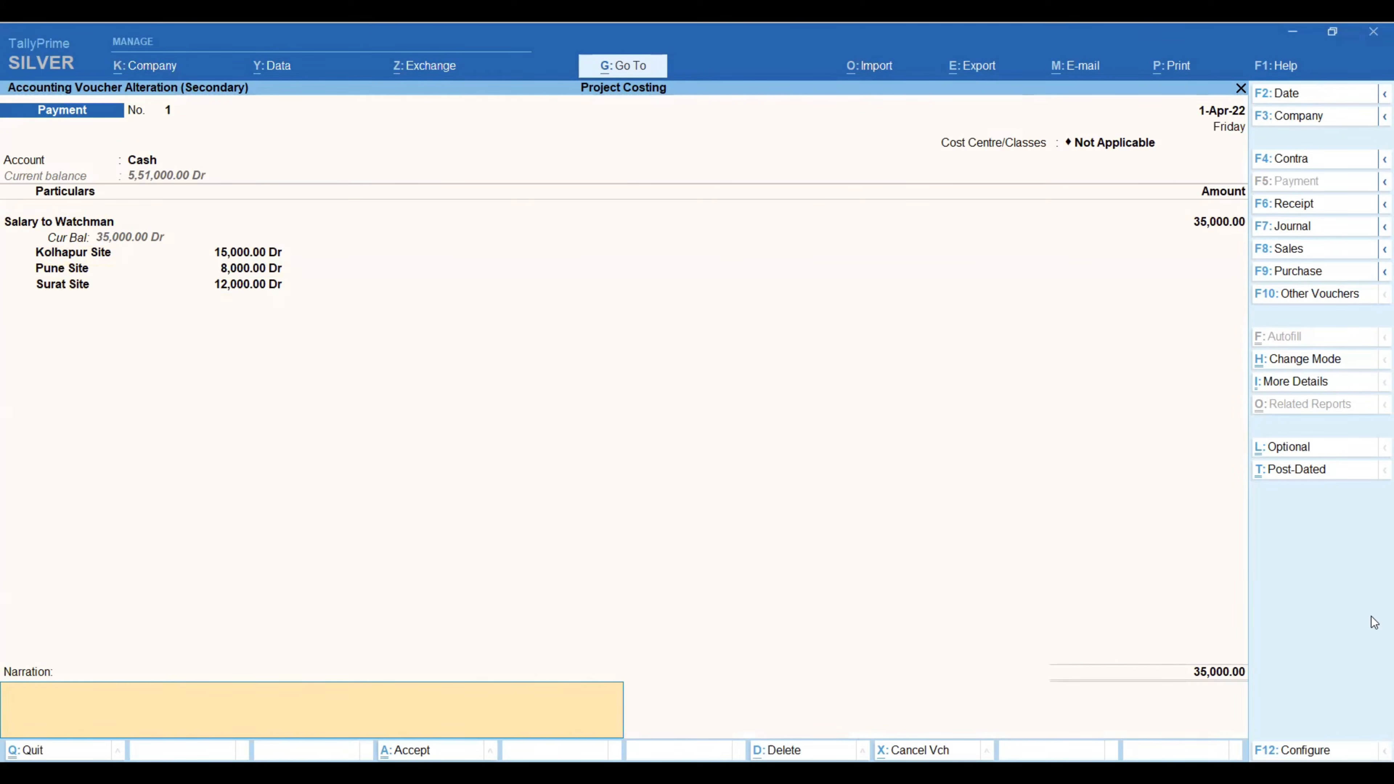
key("Return")
key("y")
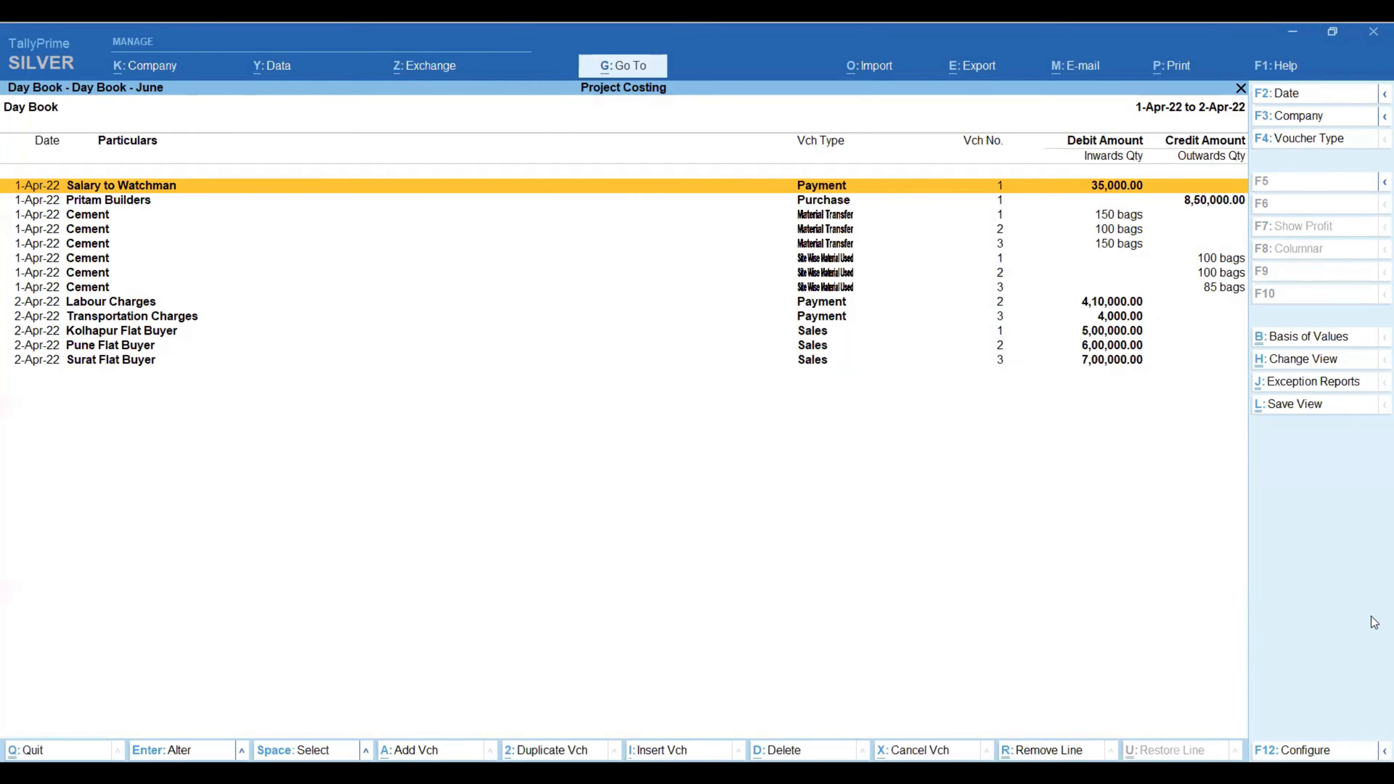
- Open Payment voucher no. 2 for Labour Charges from the Day Book and go through its header fields to the ledger line
key("Down")
key("Down")
key("Down")
key("Down")
key("Down")
key("Down")
key("Down")
key("Down")
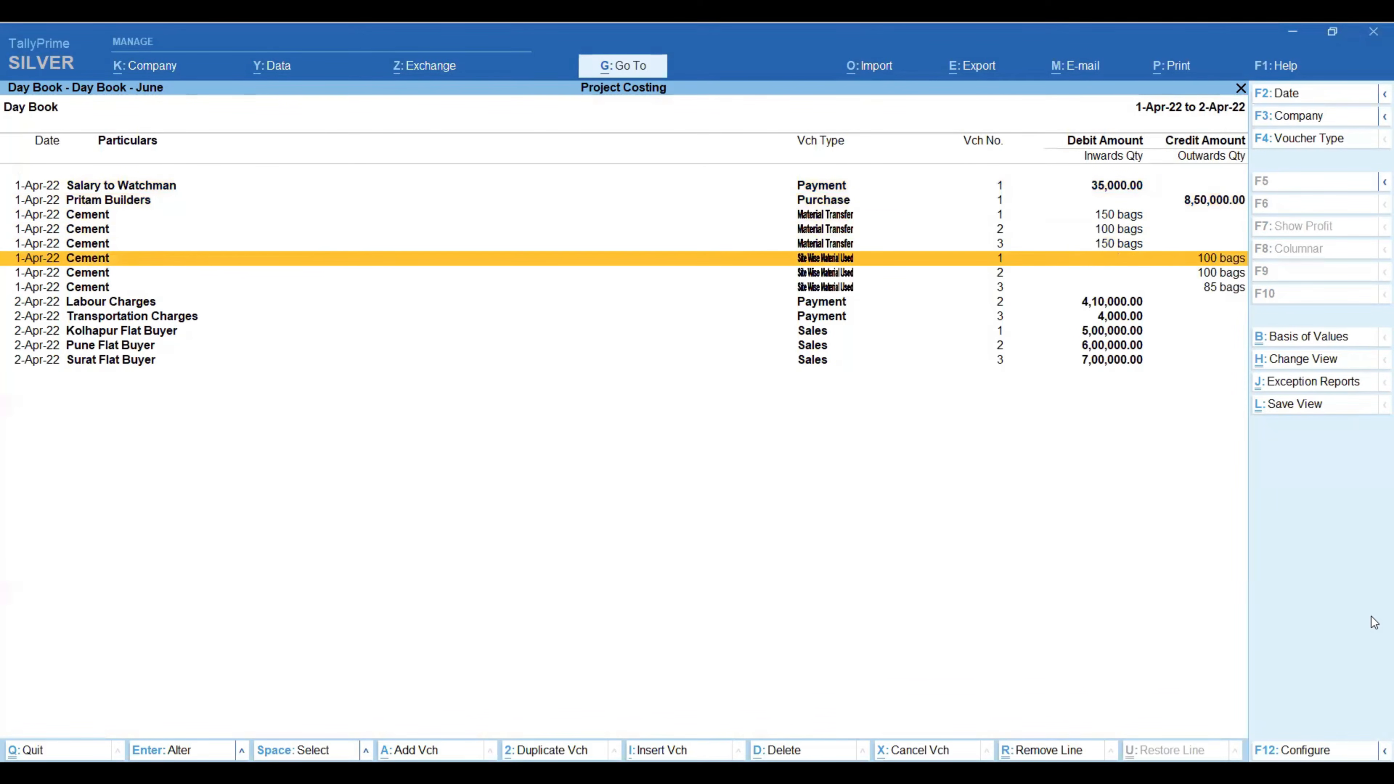
key("Return")
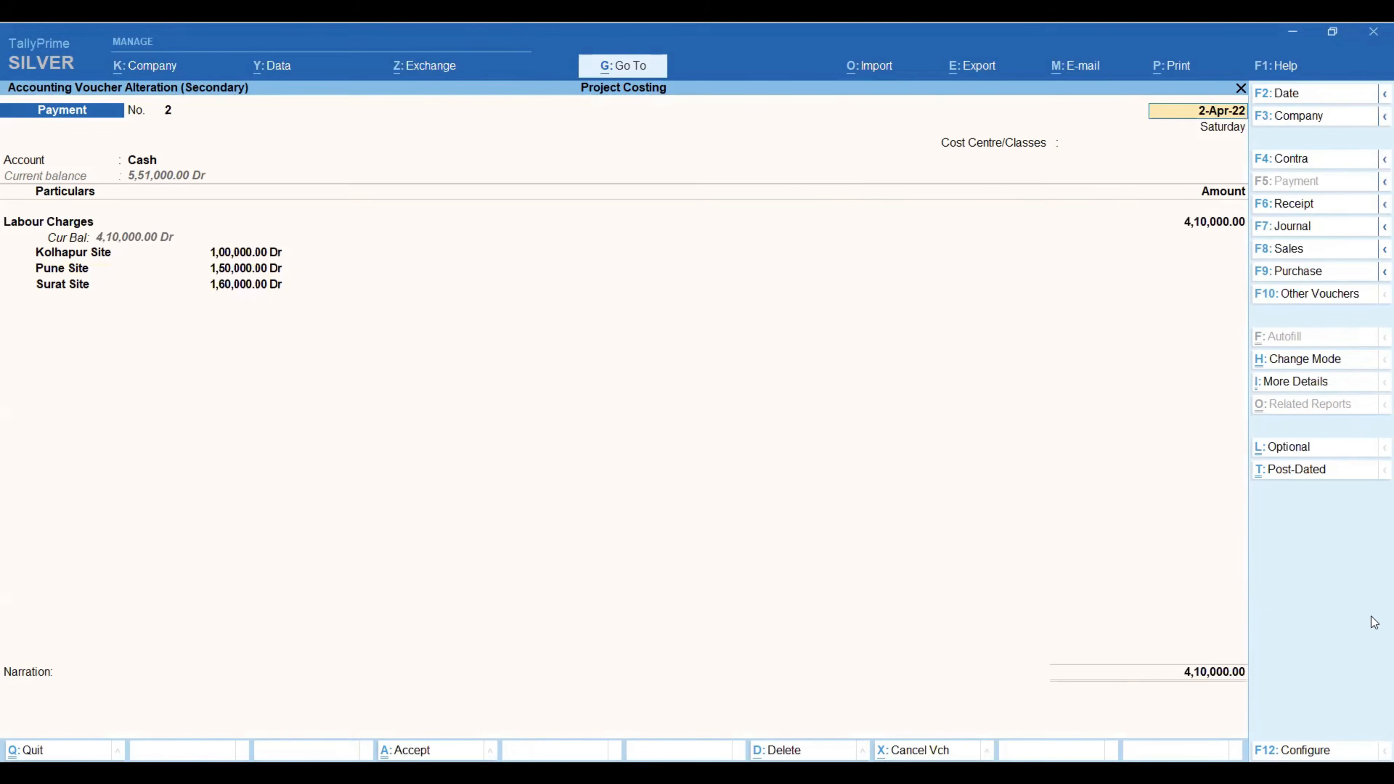
key("Return")
key("Return")
key("Return")
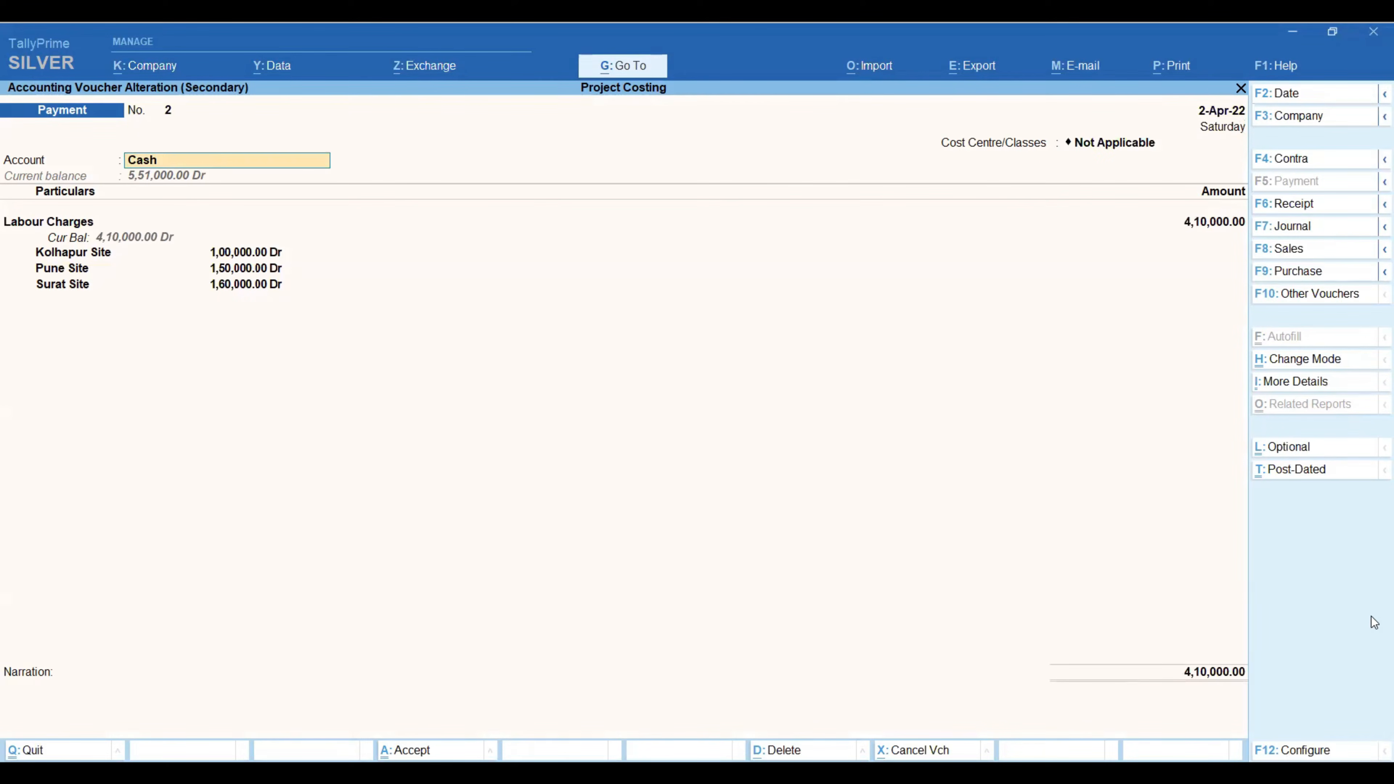
key("BackSpace")
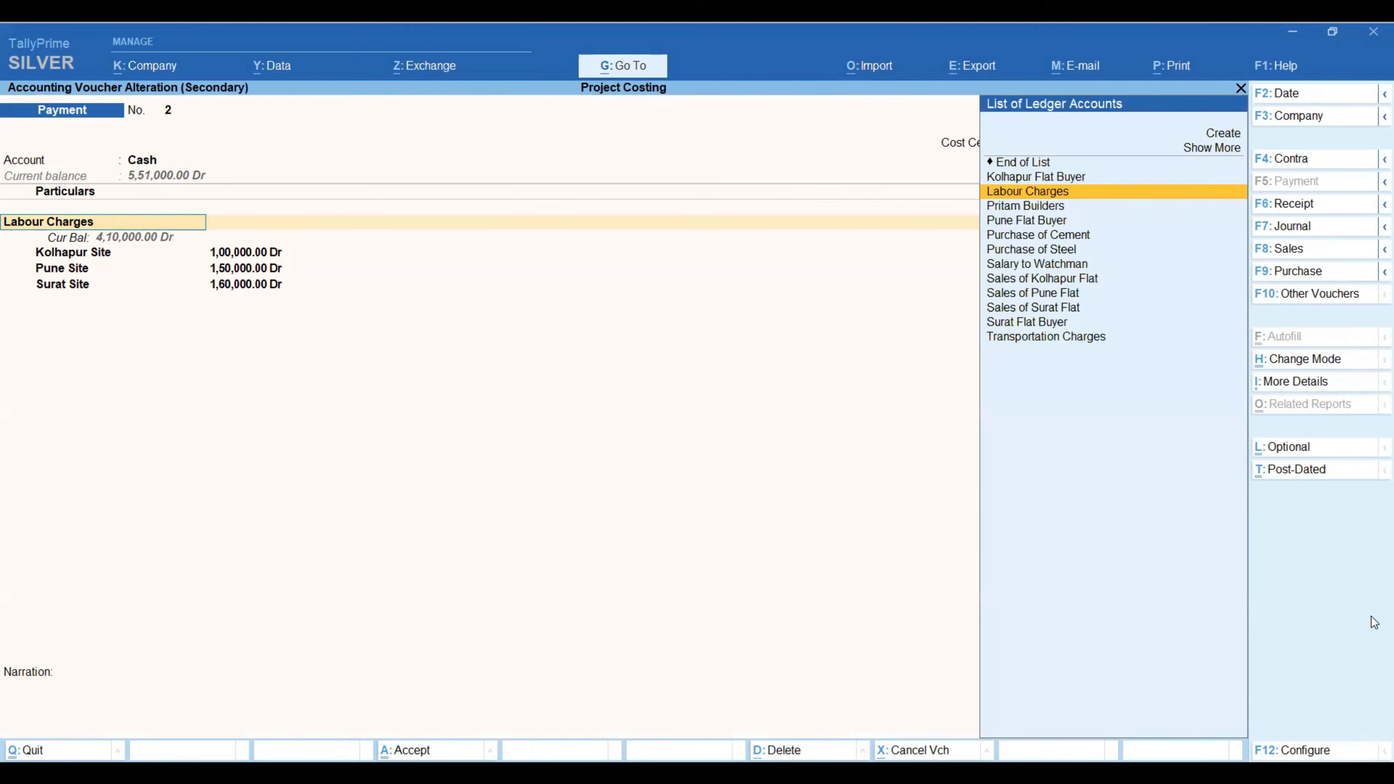
- Open the Labour Charges ledger for alteration from the voucher, check its group and cost centre setting, and accept it
key("ctrl+Return")
key("Return")
key("Return")
key("Return")
key("Return")
key("Return")
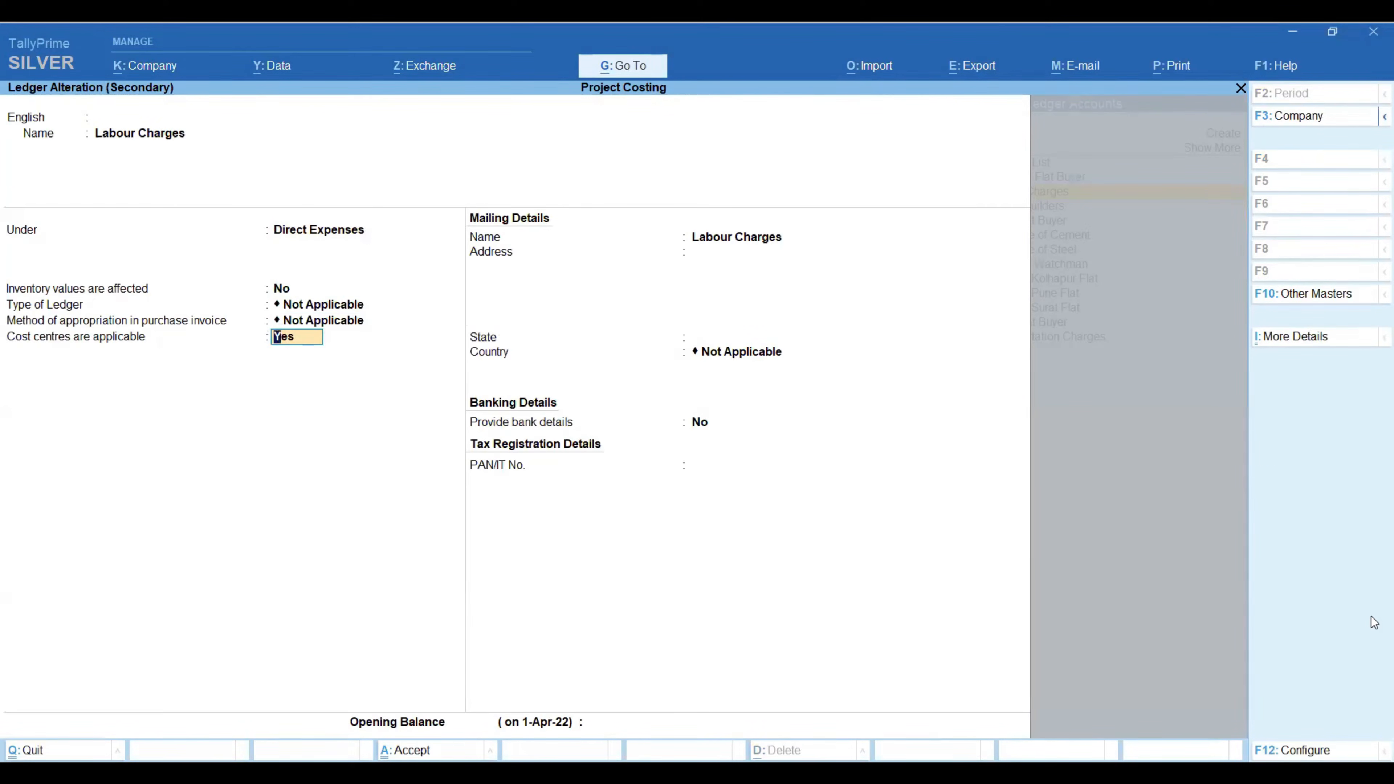
key("Return")
key("Return")
key("Return")
key("Return")
key("Return")
key("Return")
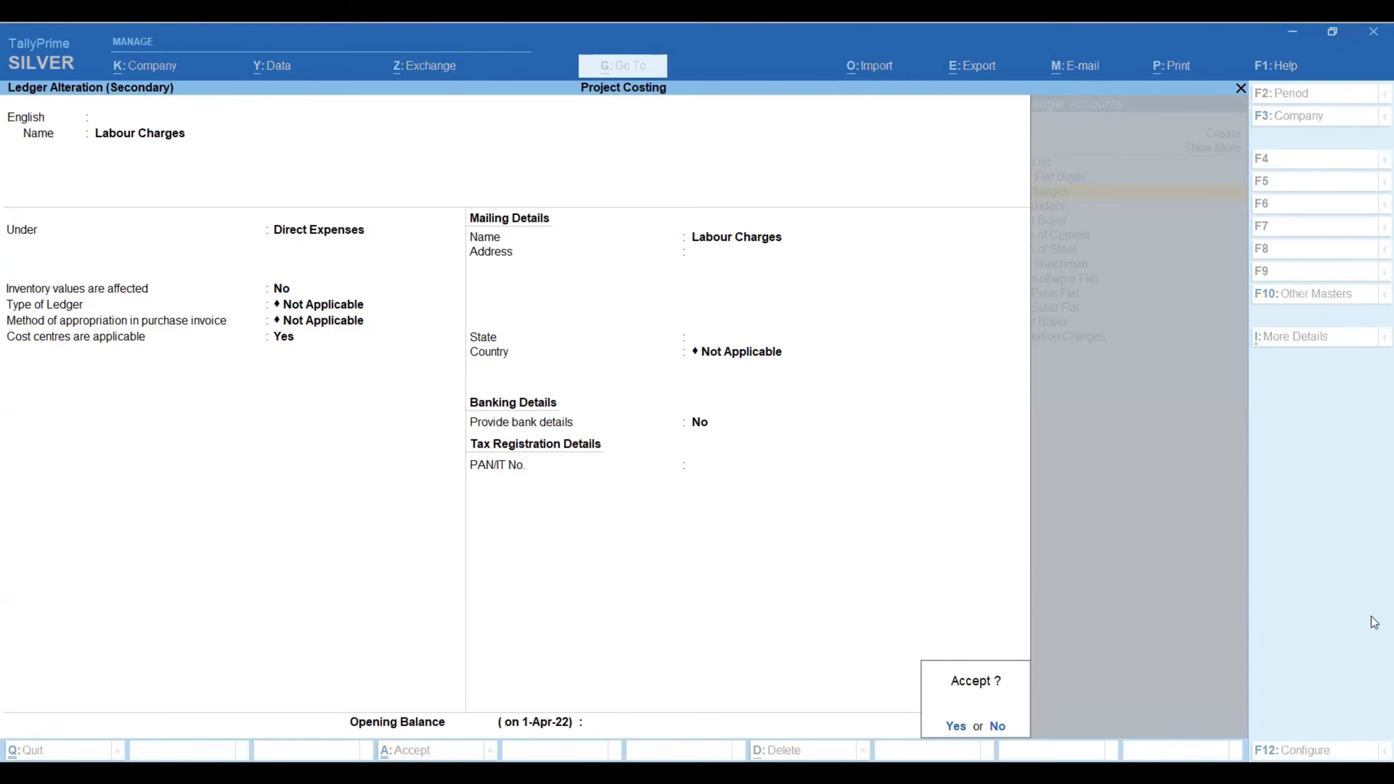
key("Return")
- Review the site-wise cost centre allocations of the Labour Charges payment and accept the voucher
key("Return")
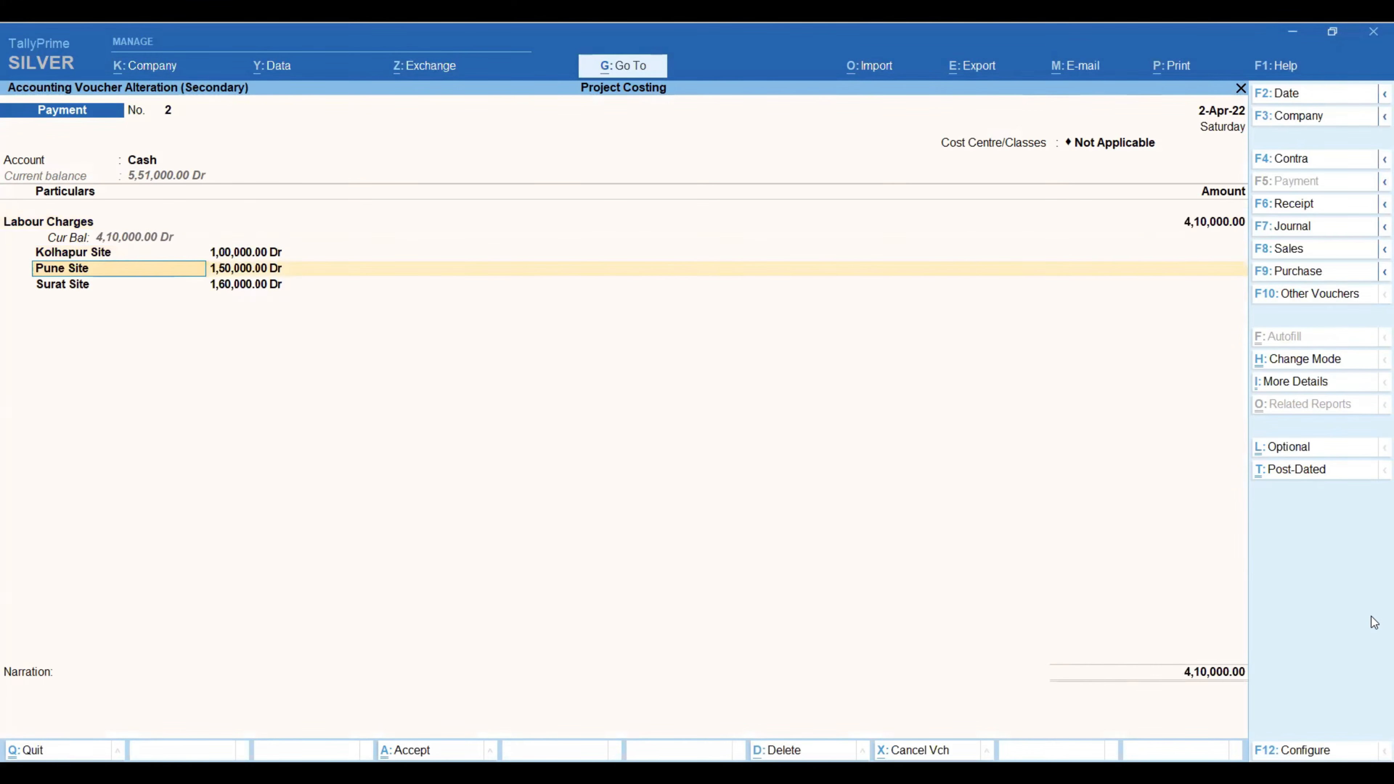
key("Return")
key("Return")
key("Return")
key("Return")
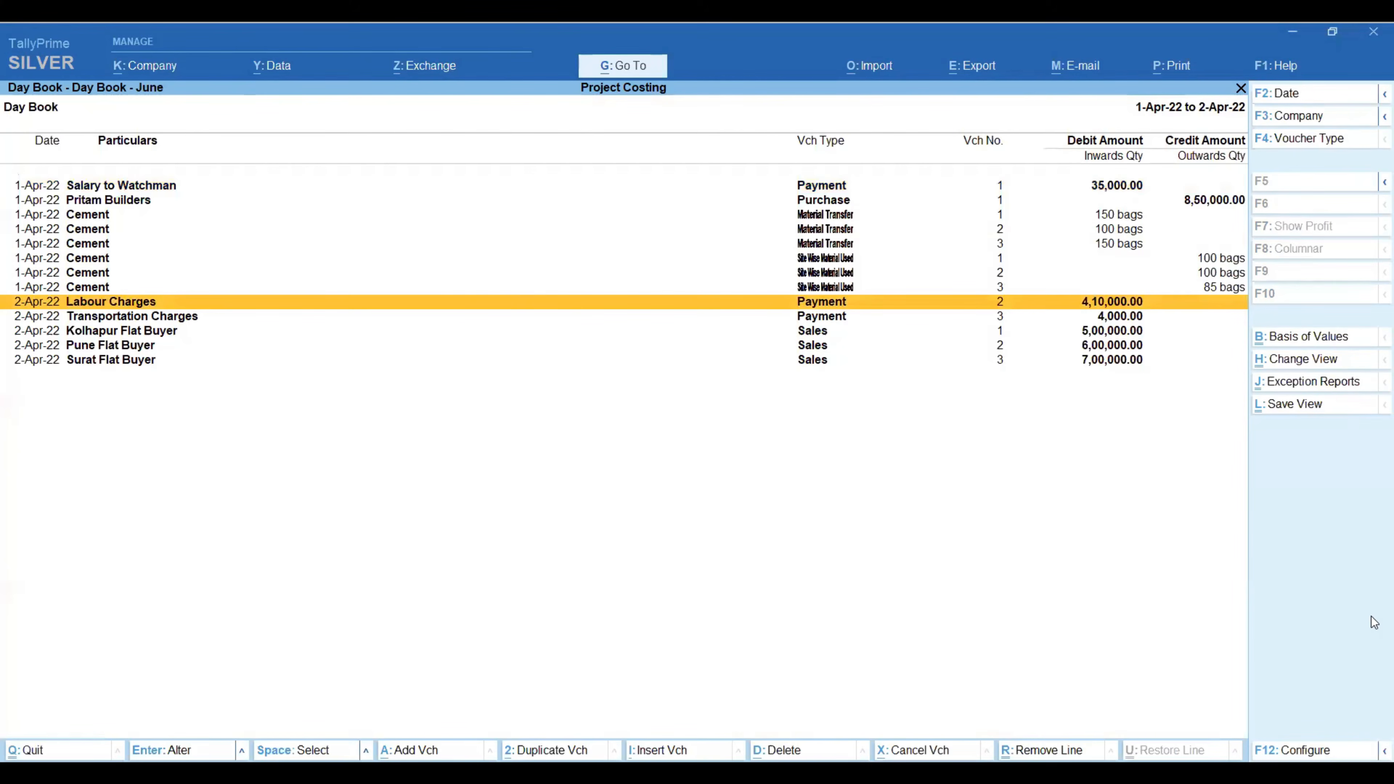
- Open Payment voucher no. 3 for Transportation Charges, review its Kolhapur Site allocation, and accept it
key("Down")
key("Return")
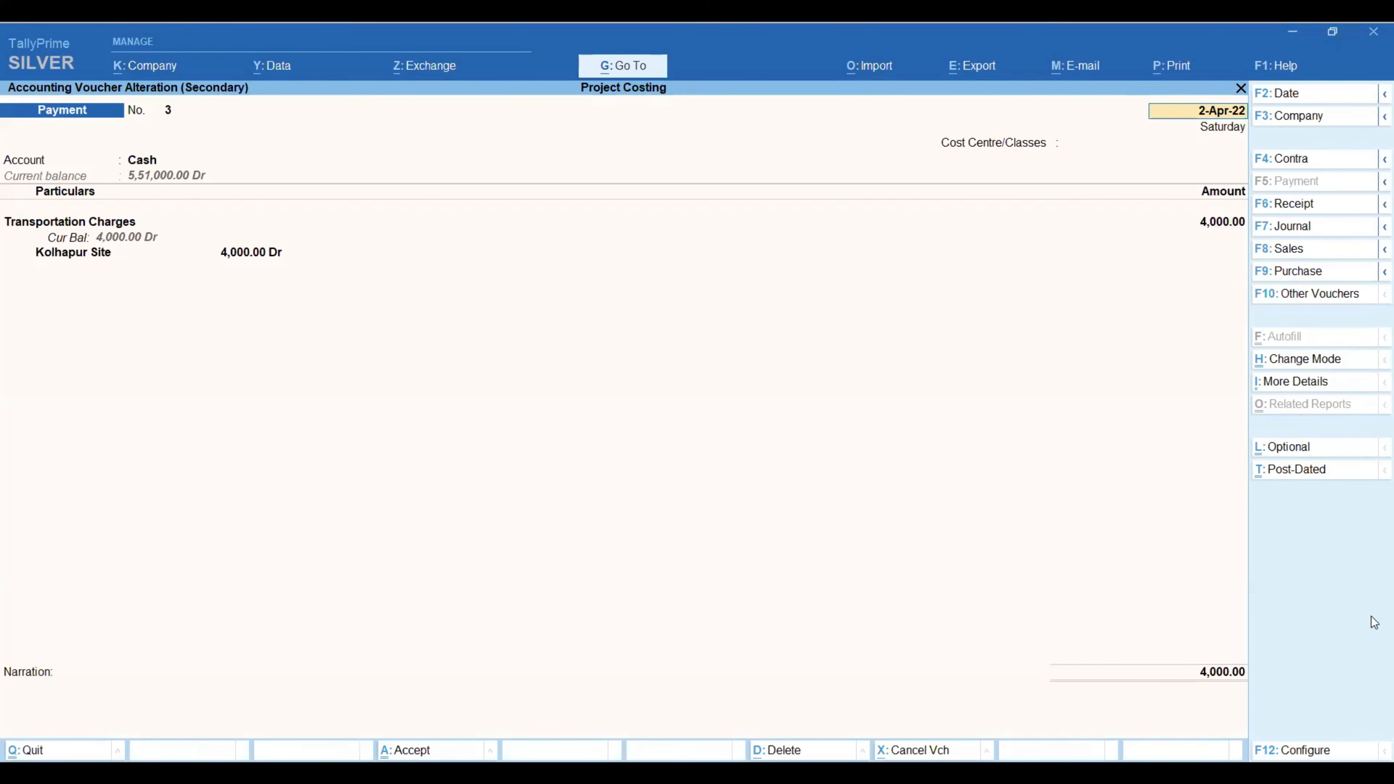
key("Return")
key("Return")
key("Return")
key("Return")
key("Return")
key("Return")
key("Return")
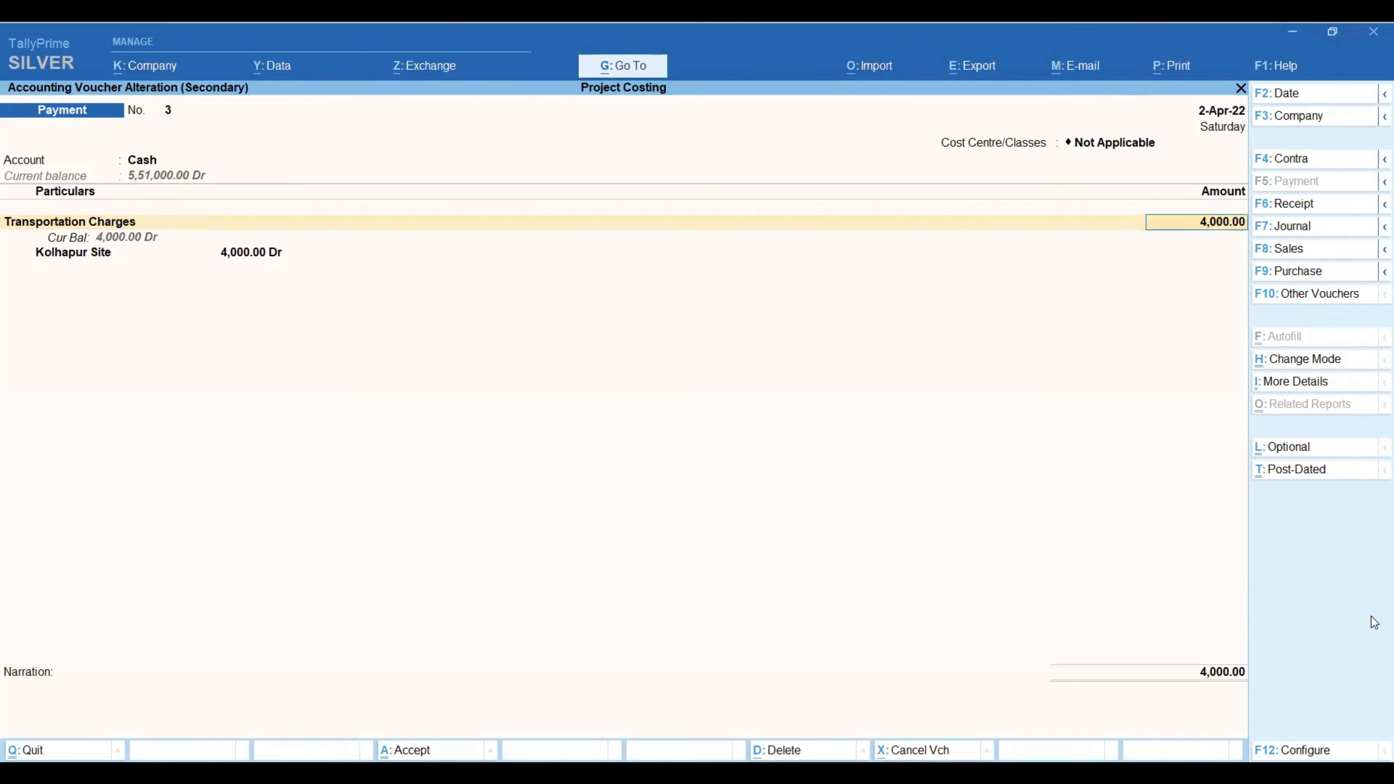
key("Return")
key("Return")
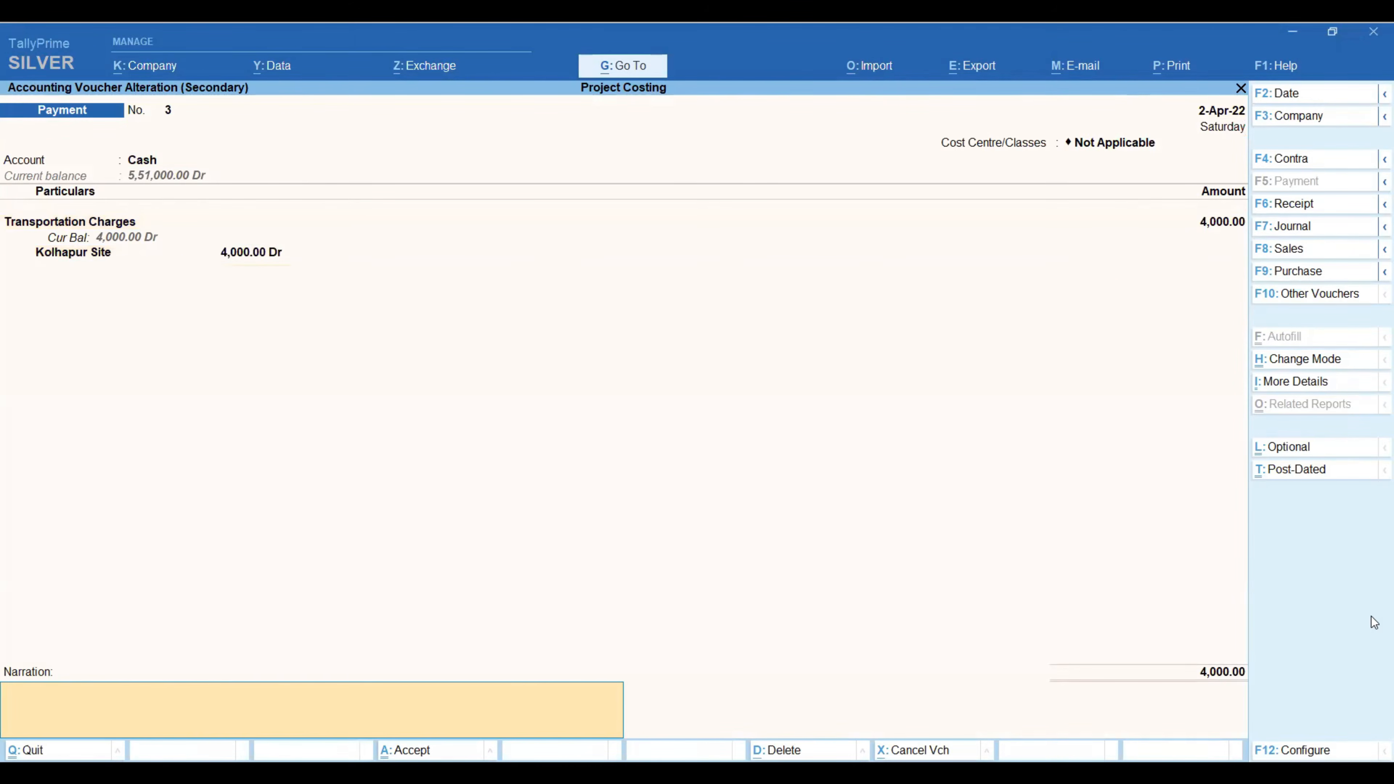
key("Return")
key("Return")
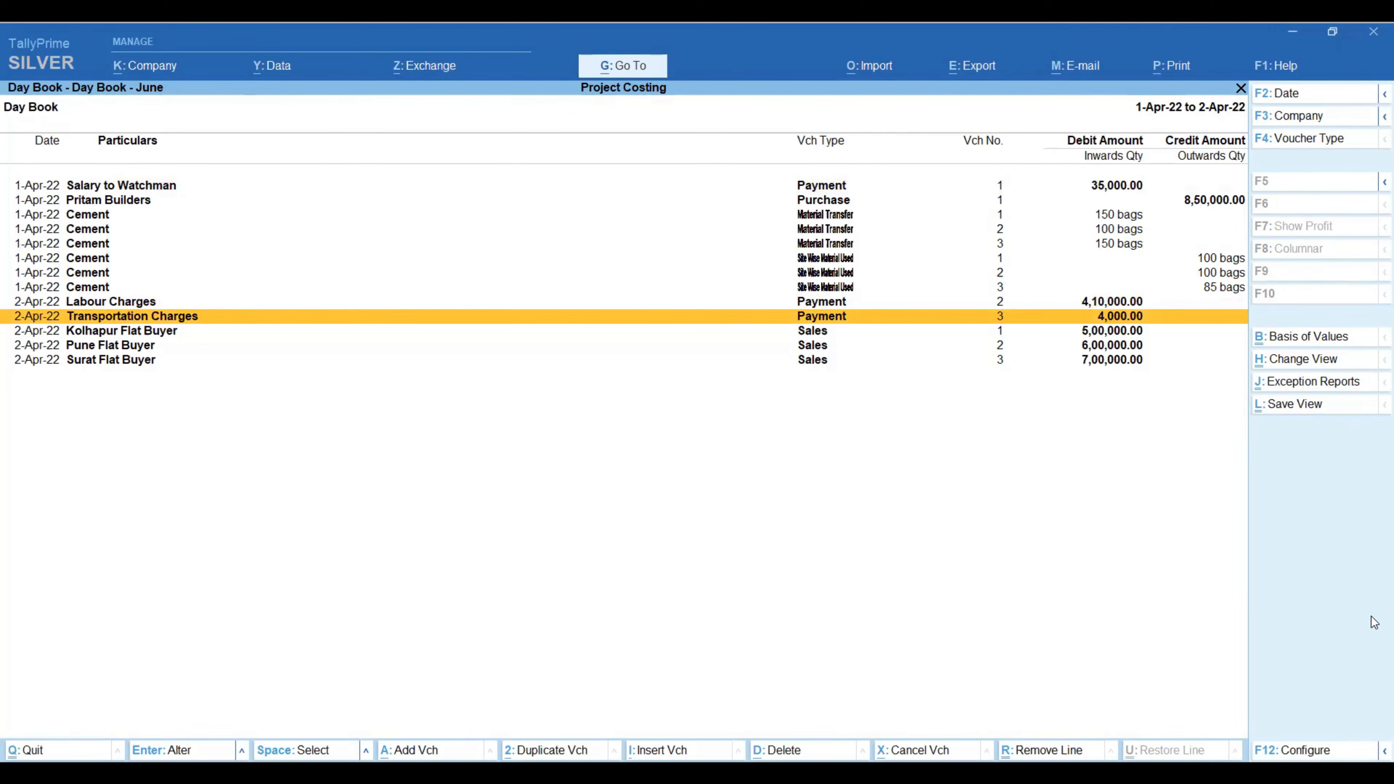
- Open Sales voucher no. 1 for Kolhapur Flat Buyer from the Day Book and advance to the party account name
key("Up")
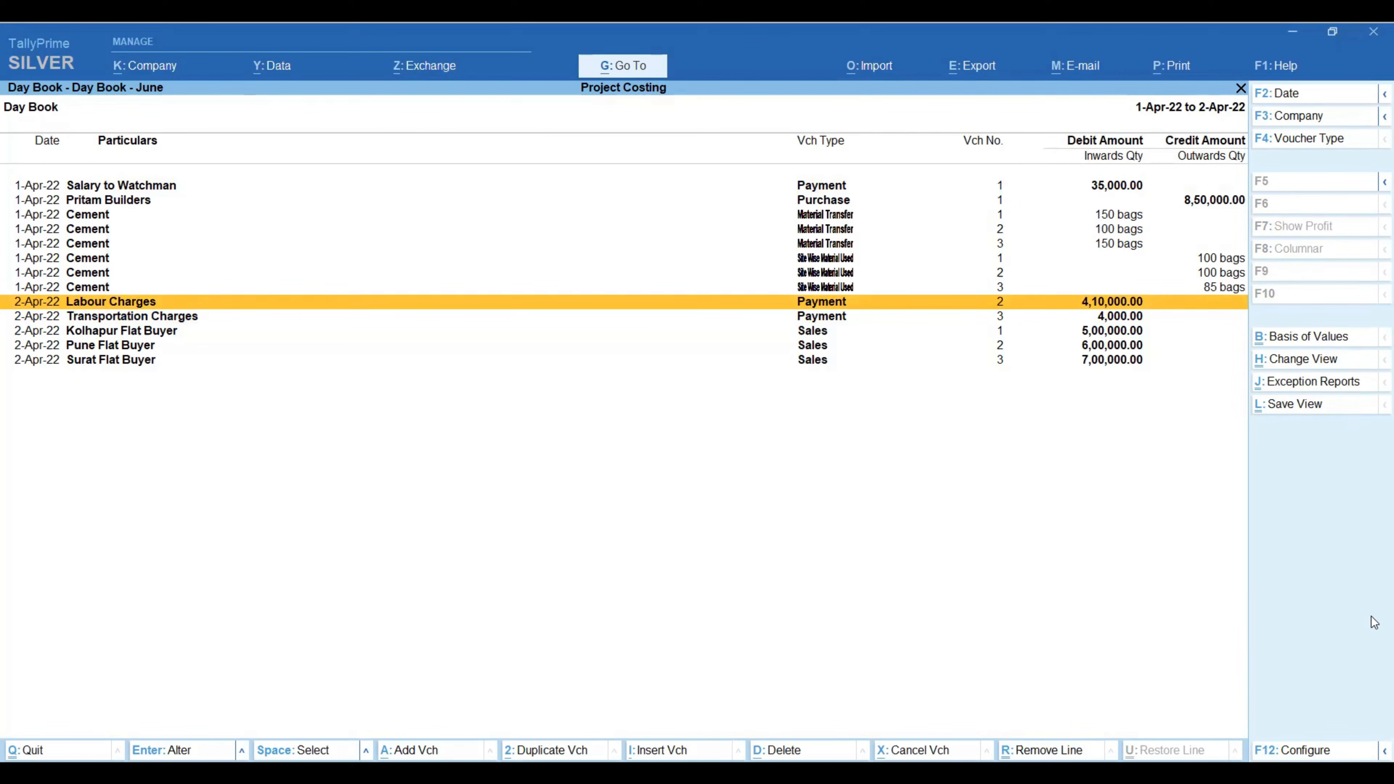
key("Down")
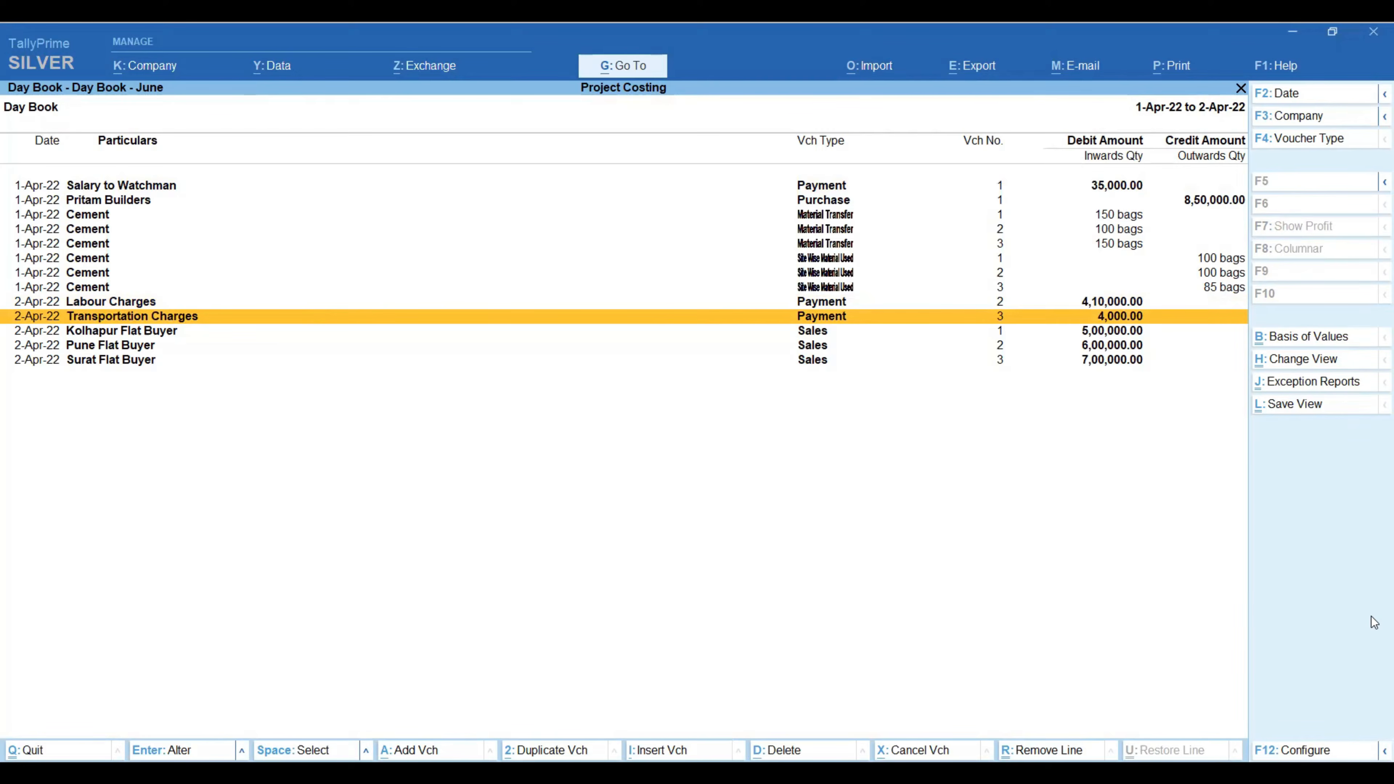
key("Down")
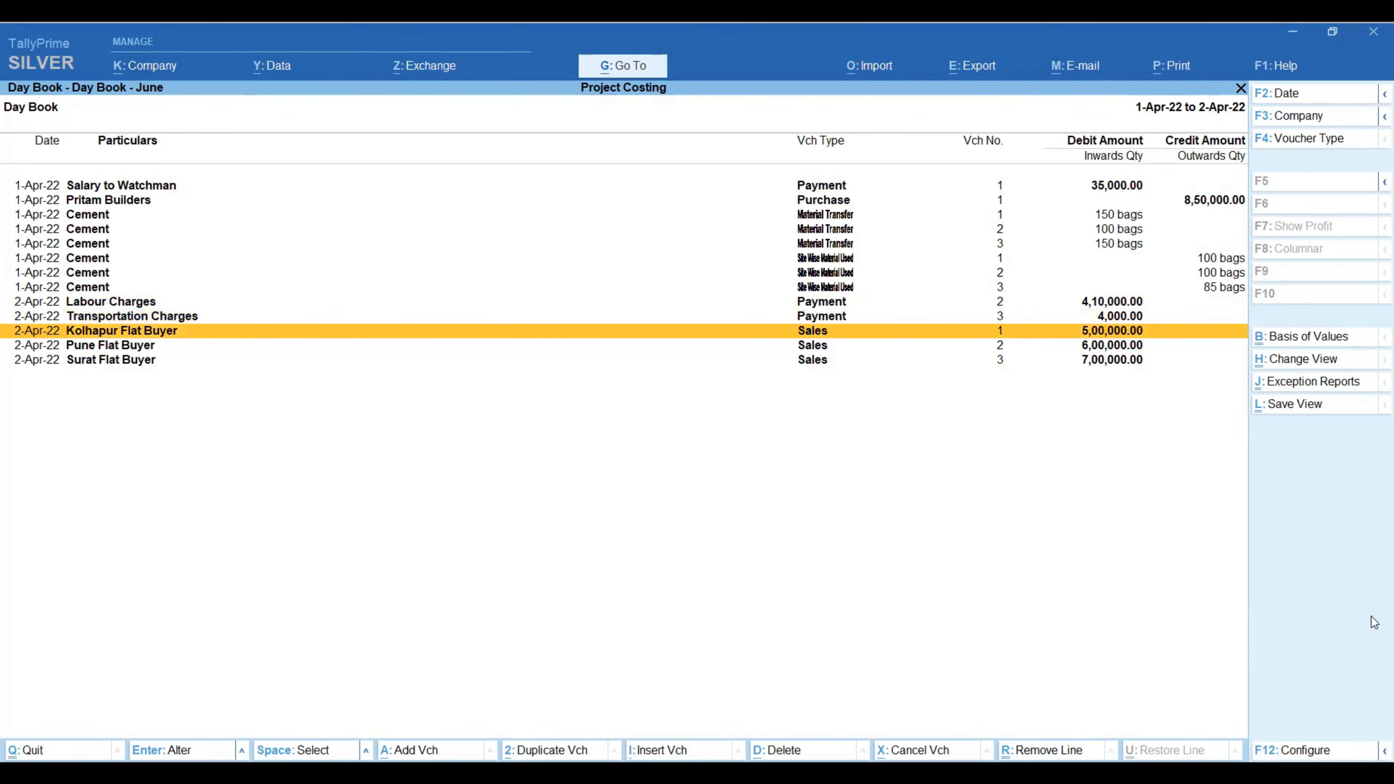
key("Return")
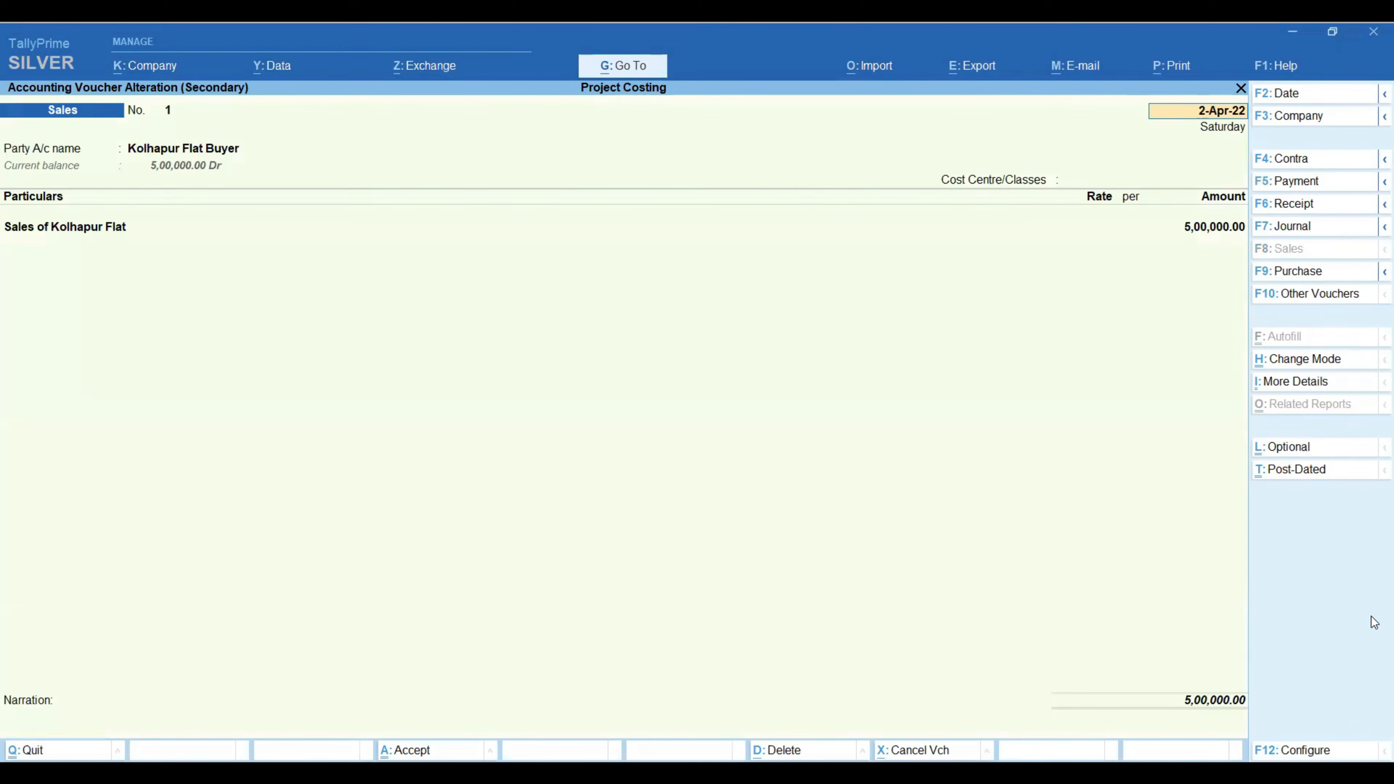
key("Return")
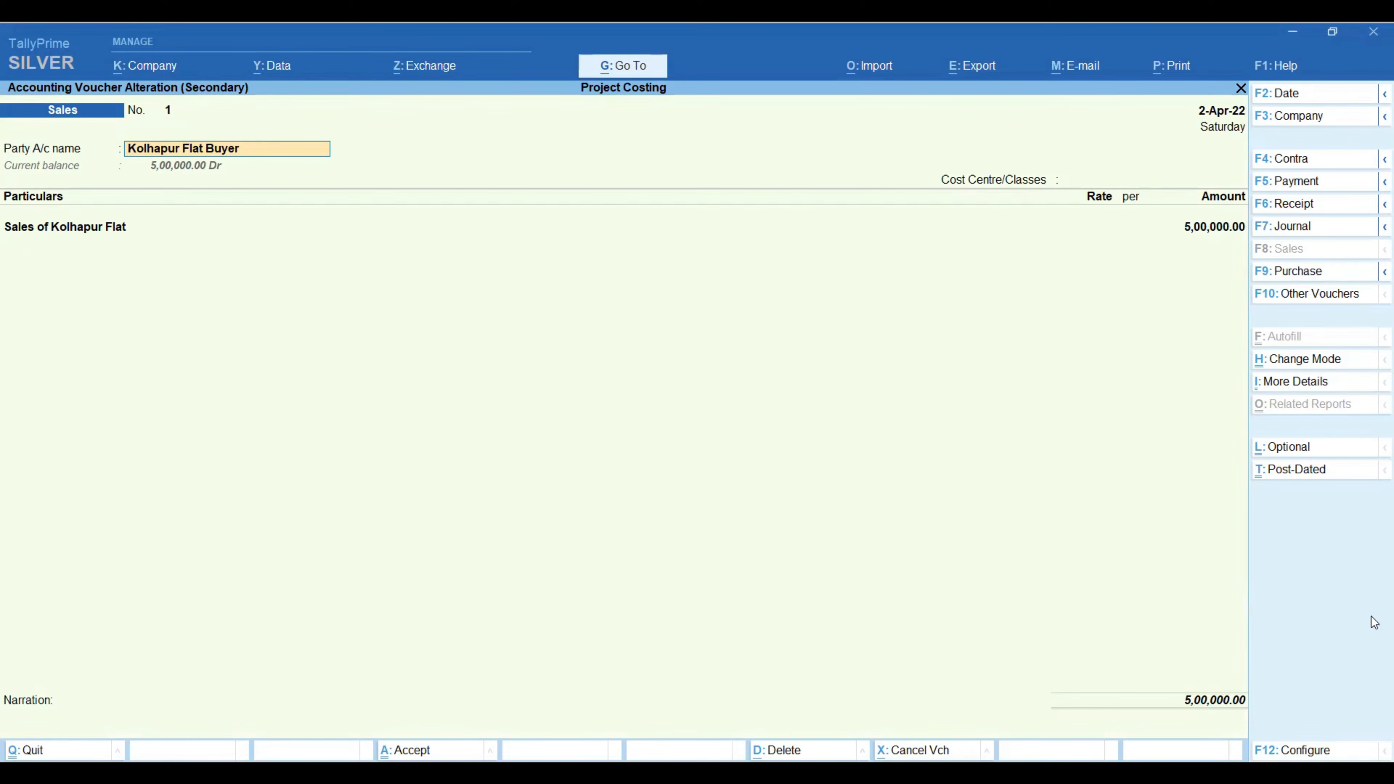
- Open the Kolhapur Flat Buyer ledger for alteration from the voucher, check its group and party settings, and accept it
key("ctrl+Return")
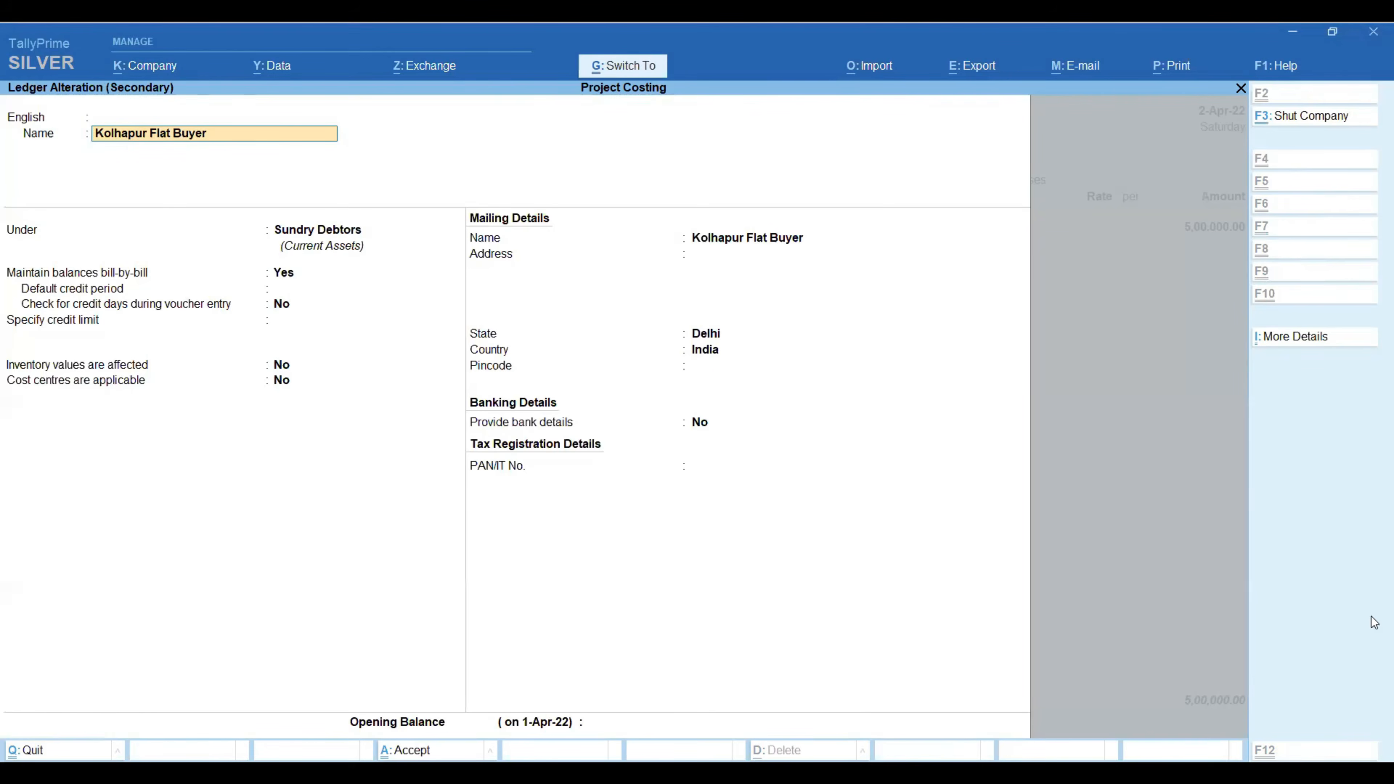
key("Return")
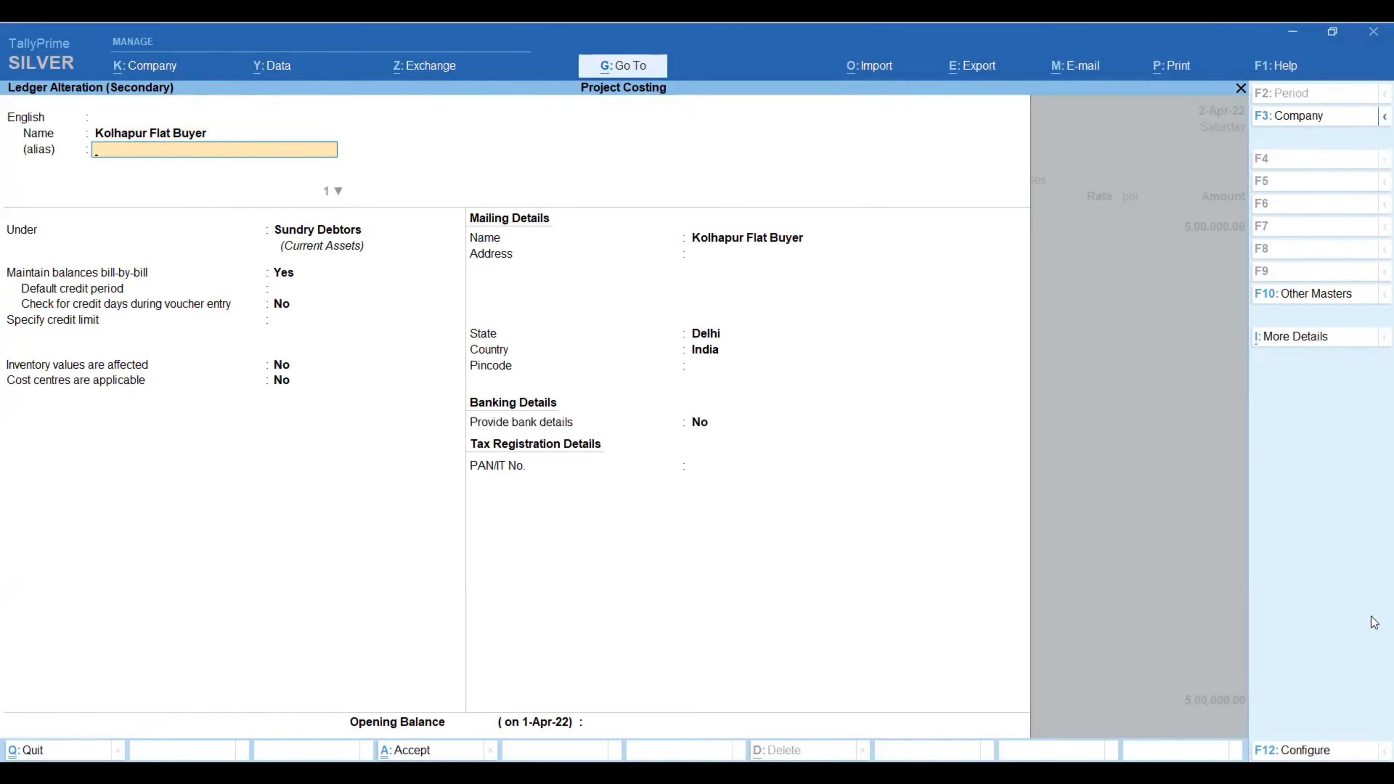
key("Return")
key("Return")
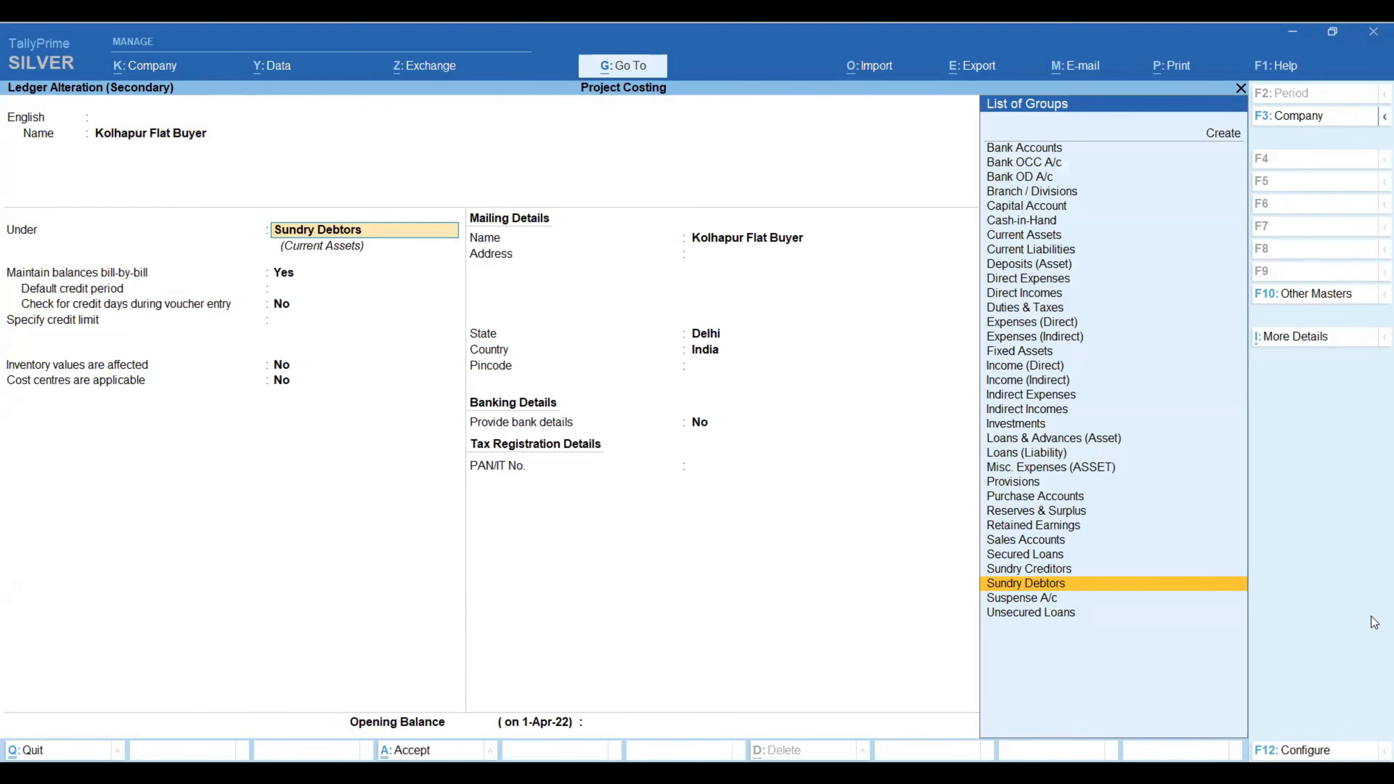
key("Return")
key("Return")
key("Return")
key("Return")
key("Return")
key("Return")
key("Return")
key("Return")
key("Return")
key("Return")
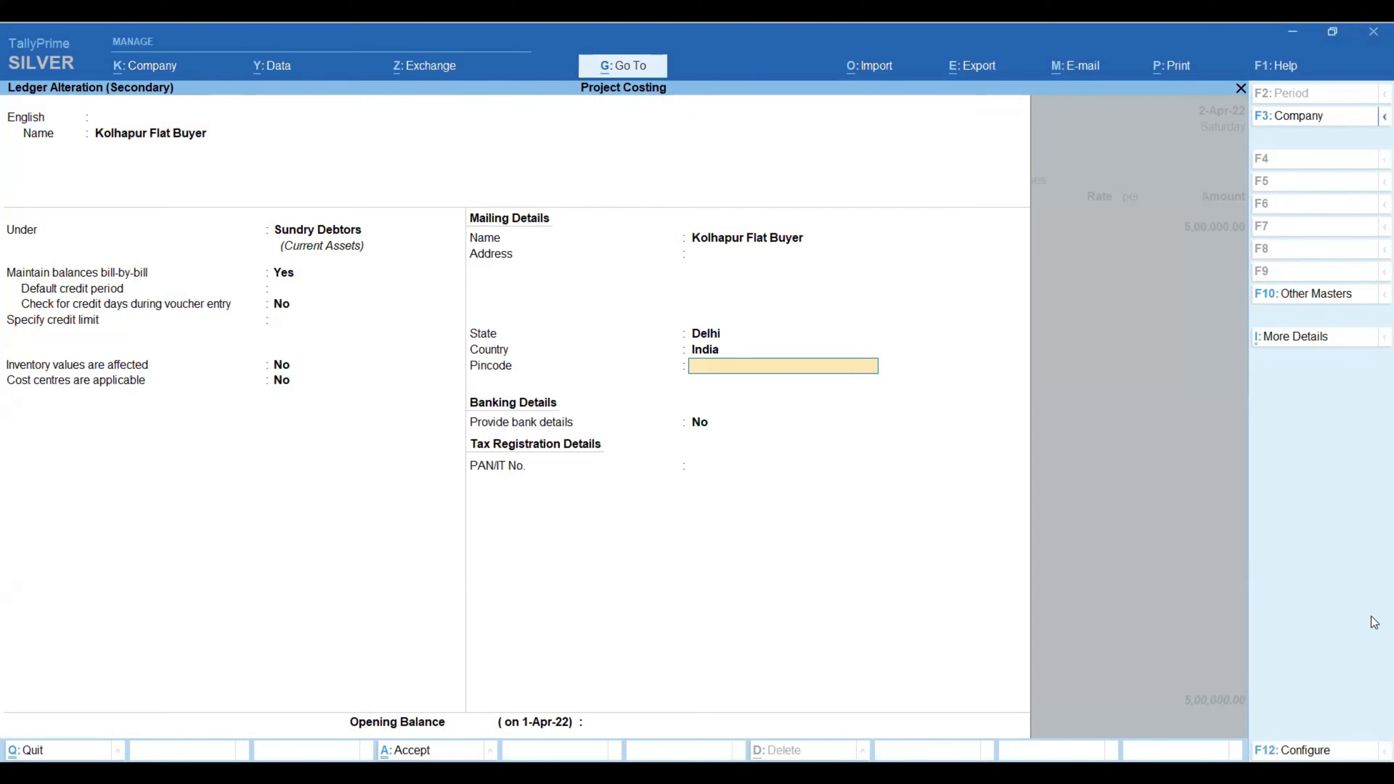
key("Return")
key("Return")
key("Return")
key("Return")
key("Return")
key("Return")
key("Return")
key("Return")
key("Return")
key("Return")
key("Return")
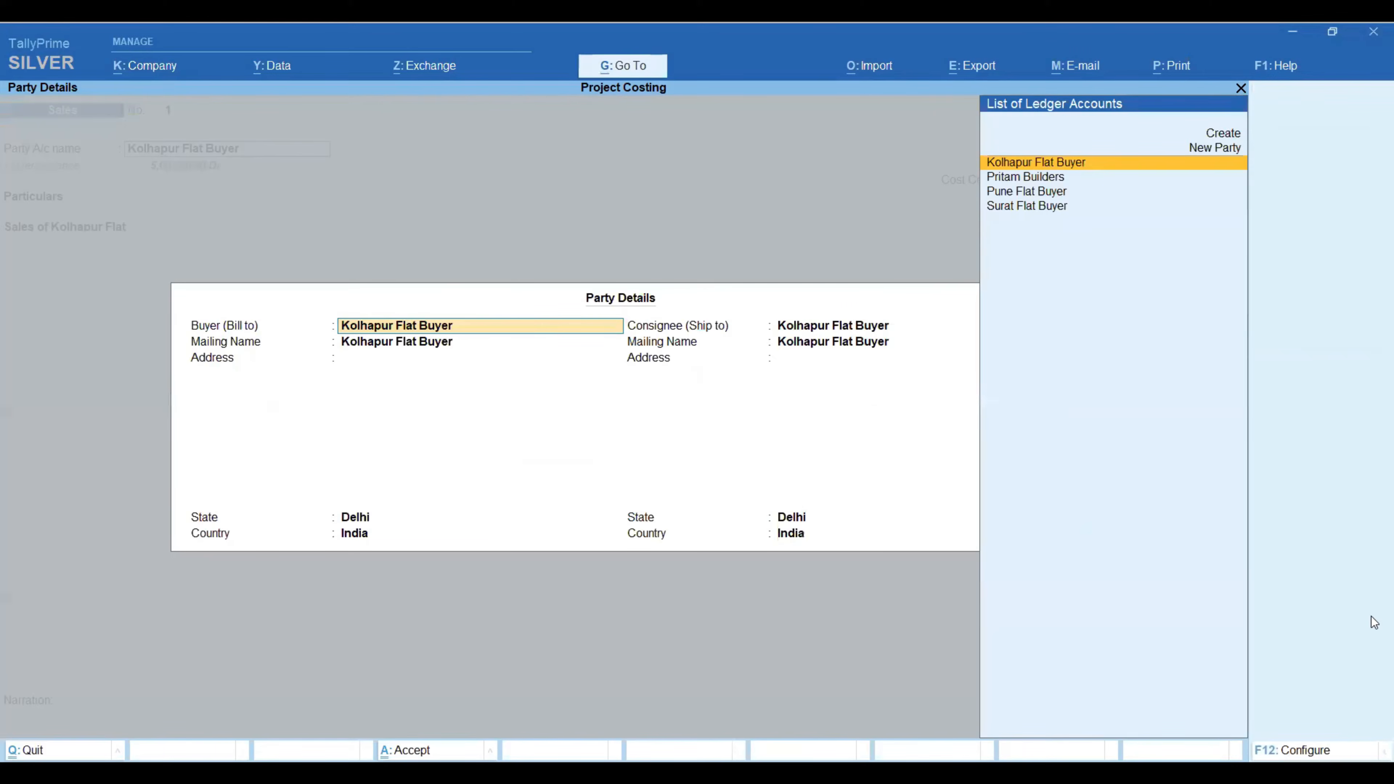
- Accept the party details, then check the group and cost centre setting of the Sales of Kolhapur Flat ledger and accept it
key("Return")
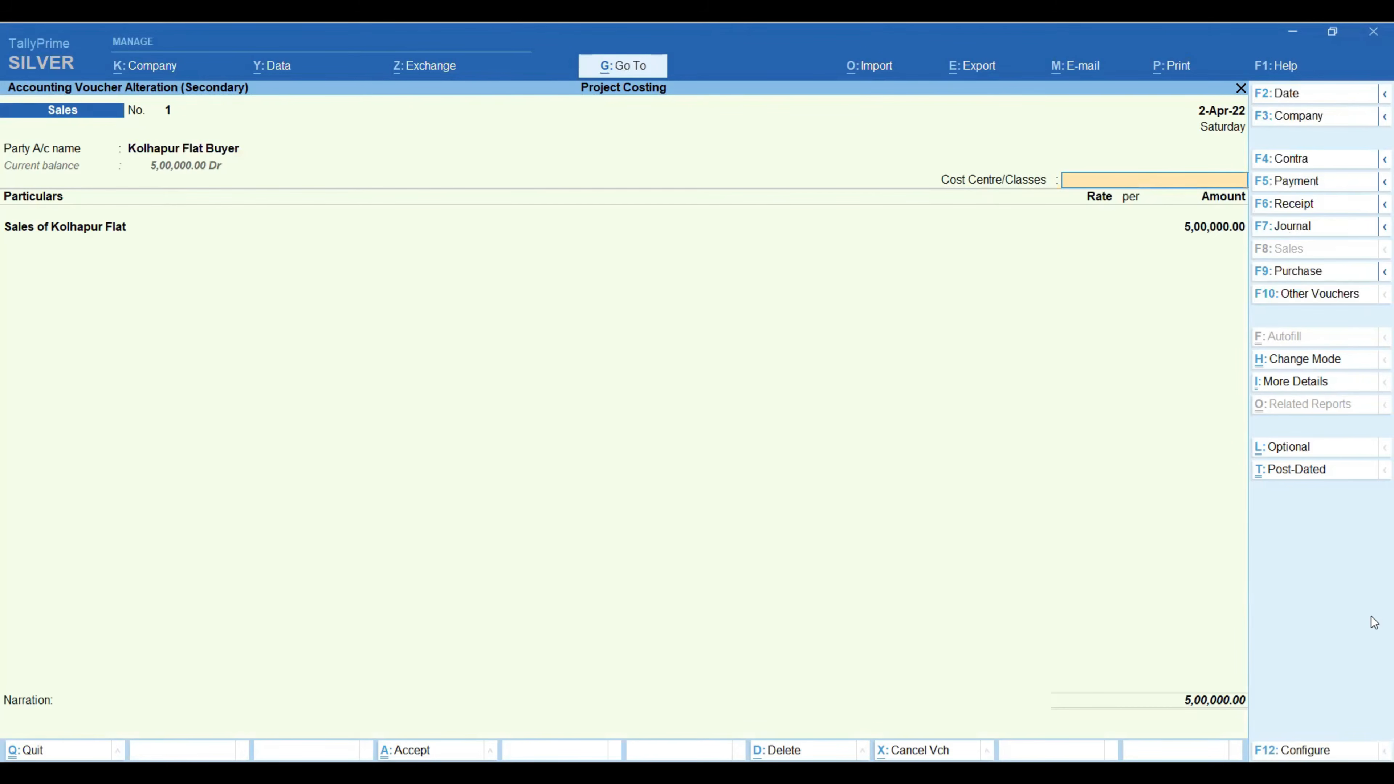
key("Return")
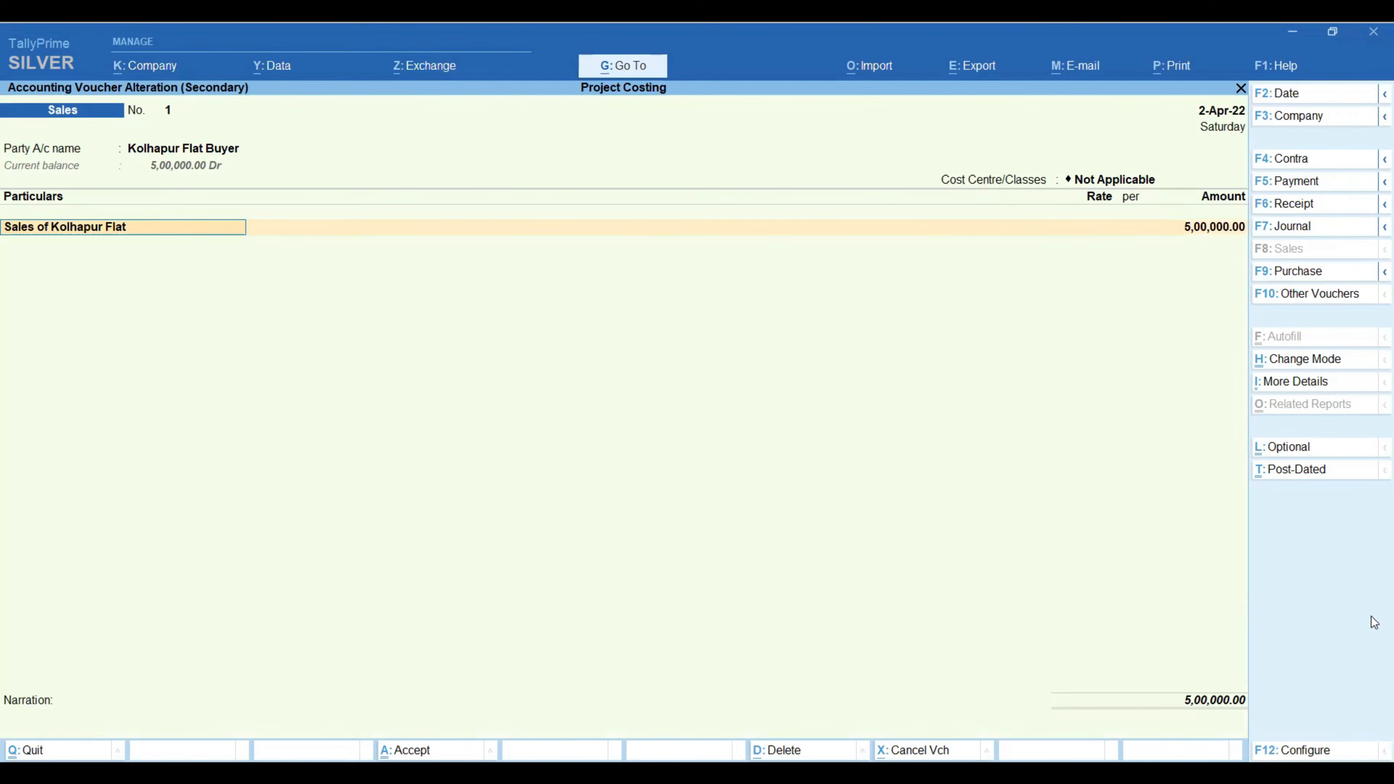
key("ctrl+Return")
key("Return")
key("Return")
key("Return")
key("Return")
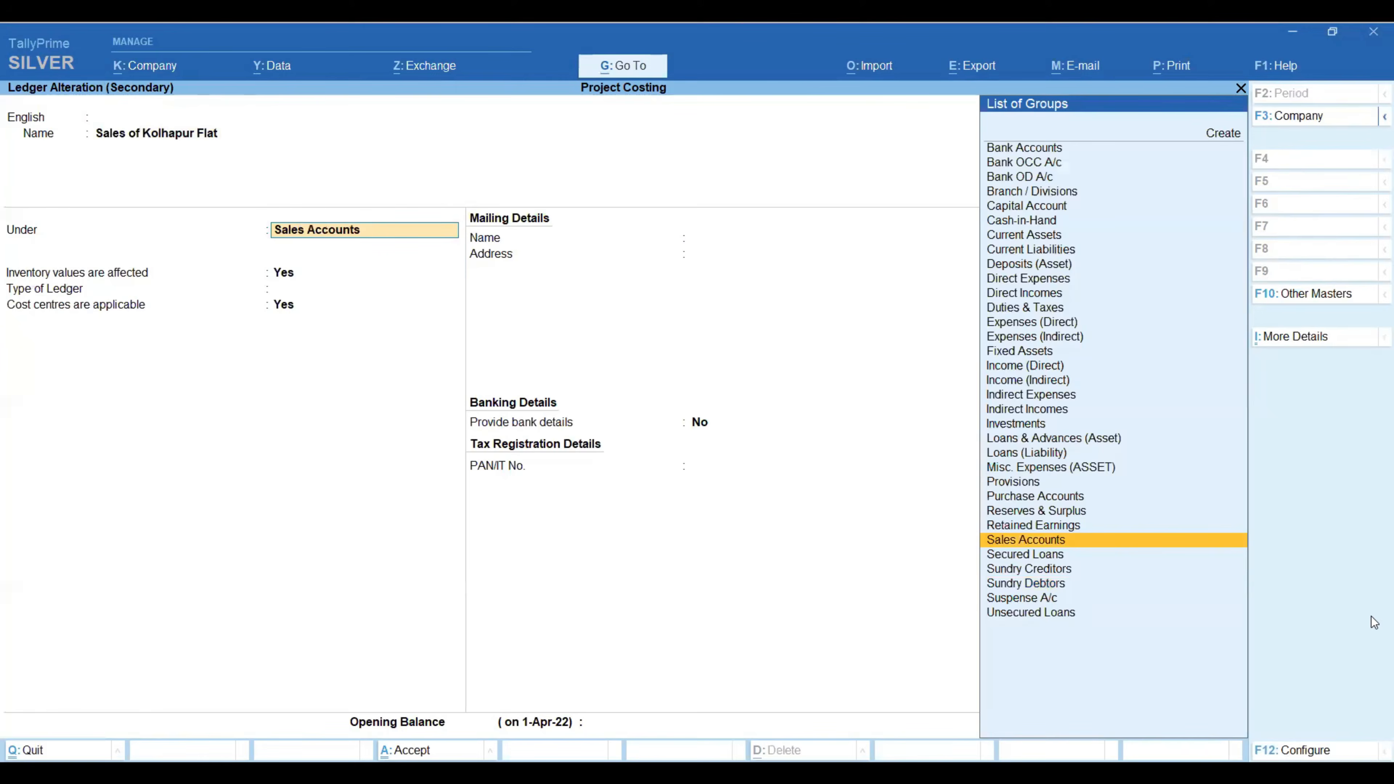
key("Return")
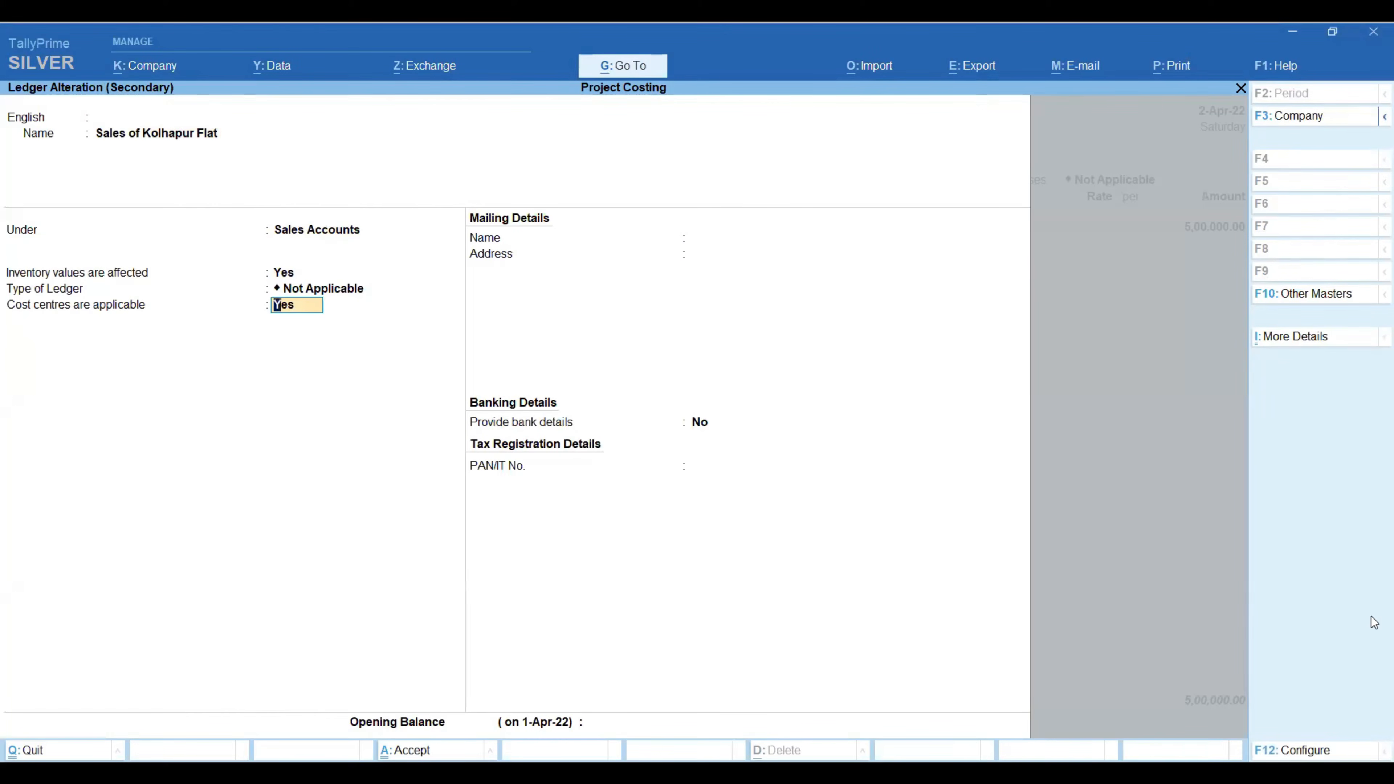
key("Return")
key("Return")
key("Return")
key("Return")
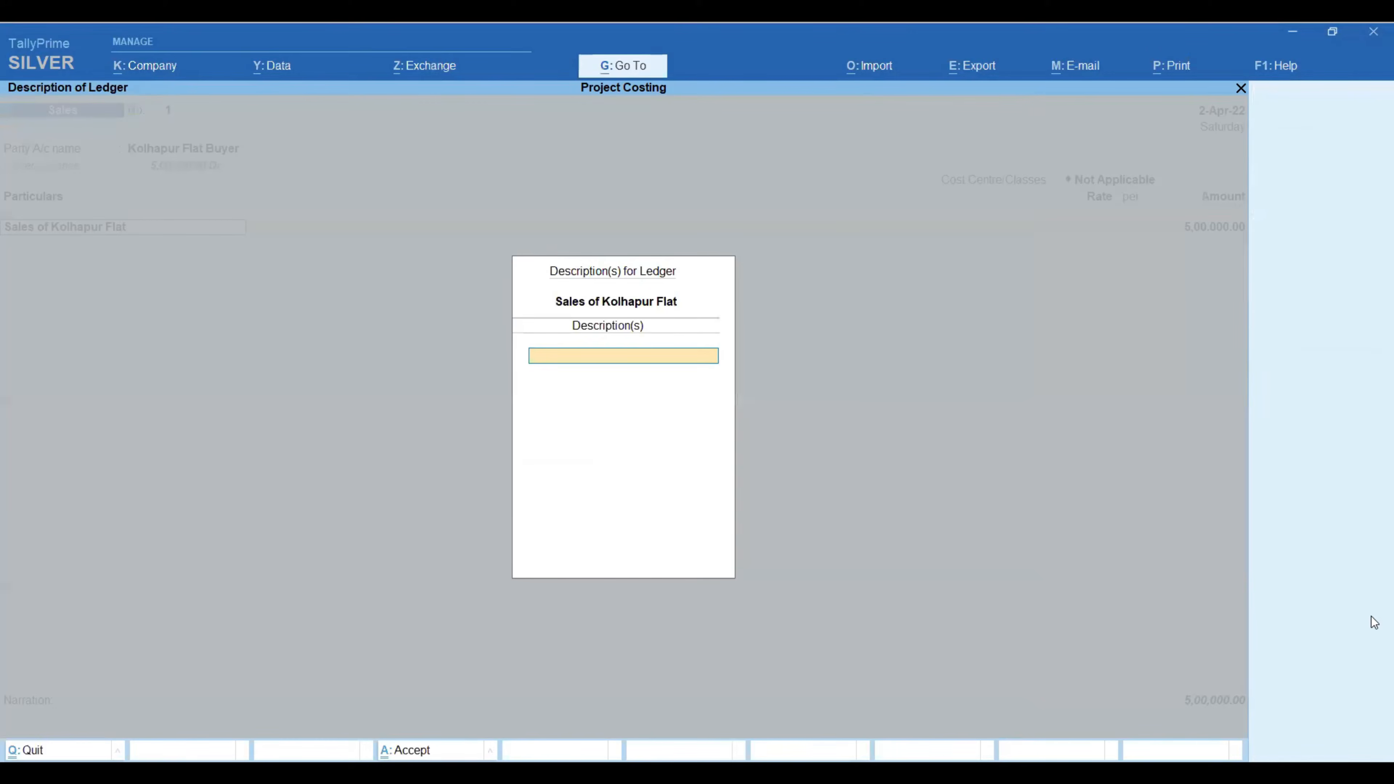
key("Return")
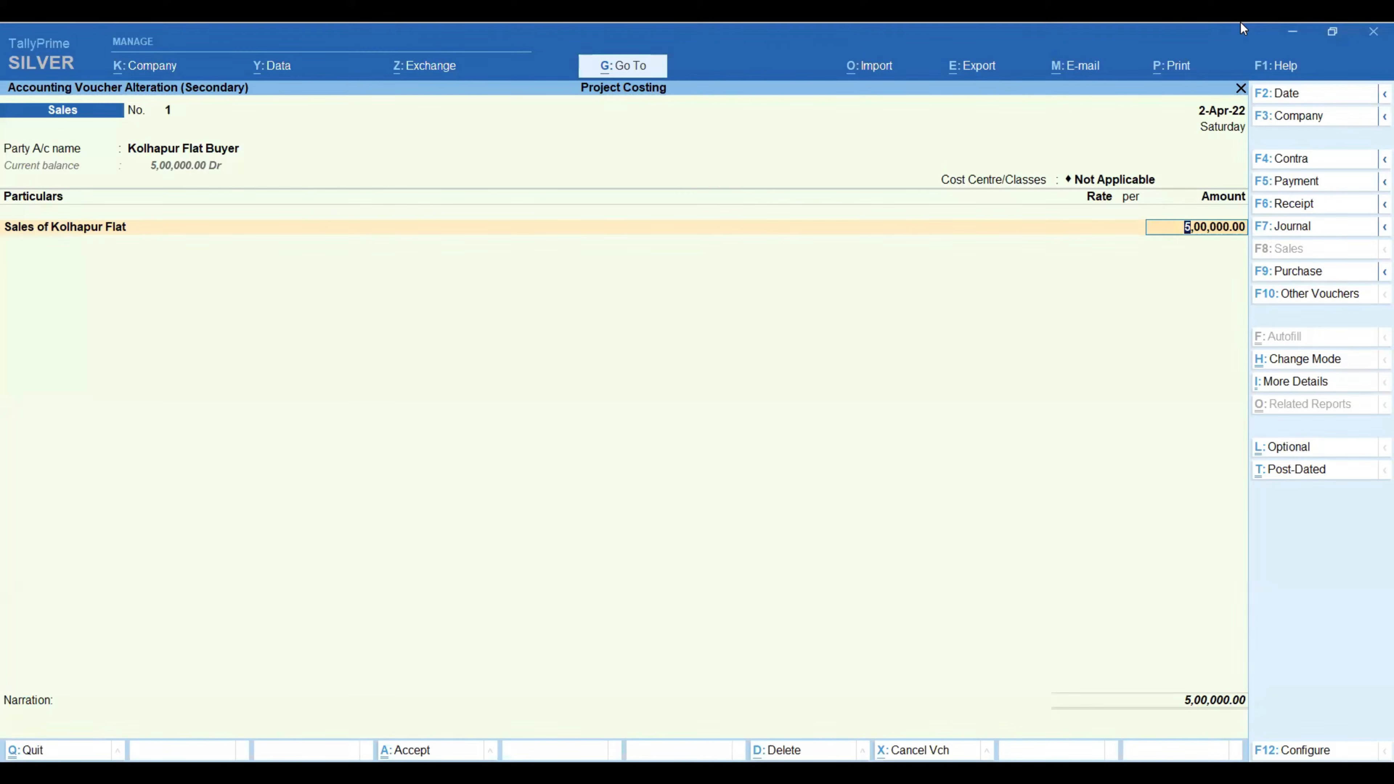
- Switch to the job costing workbook in Excel and view the site-wise total expenses, flat sold income and profit
key("Return")
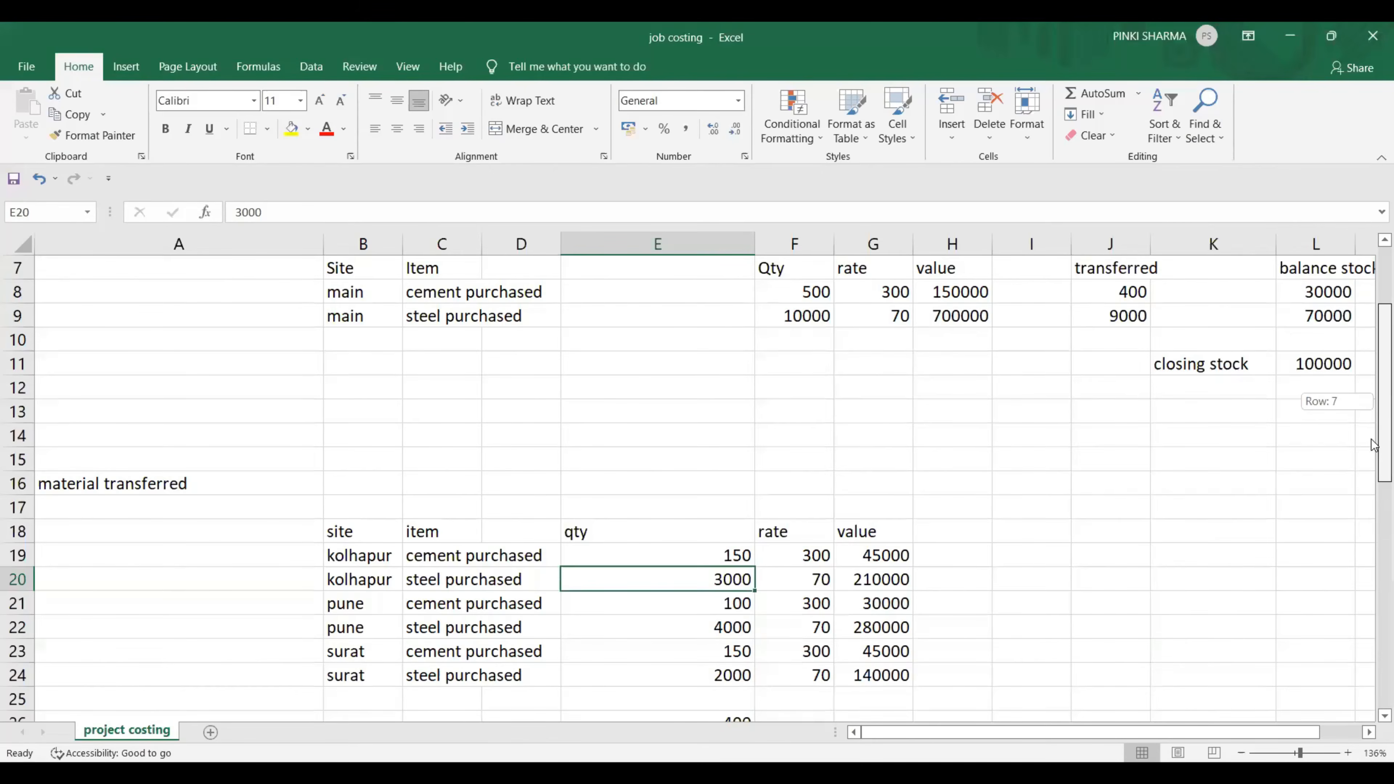
left_click_drag(1373, 550, 1374, 679)
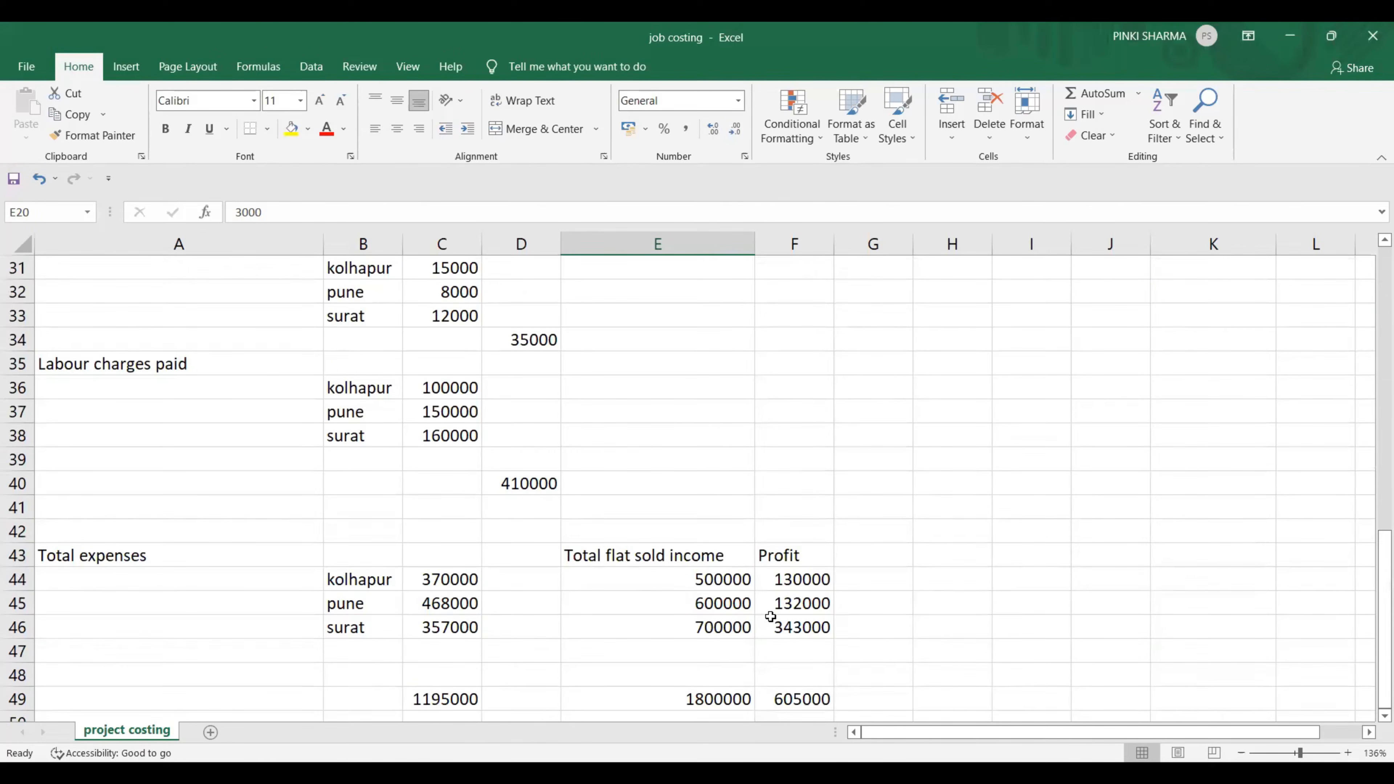
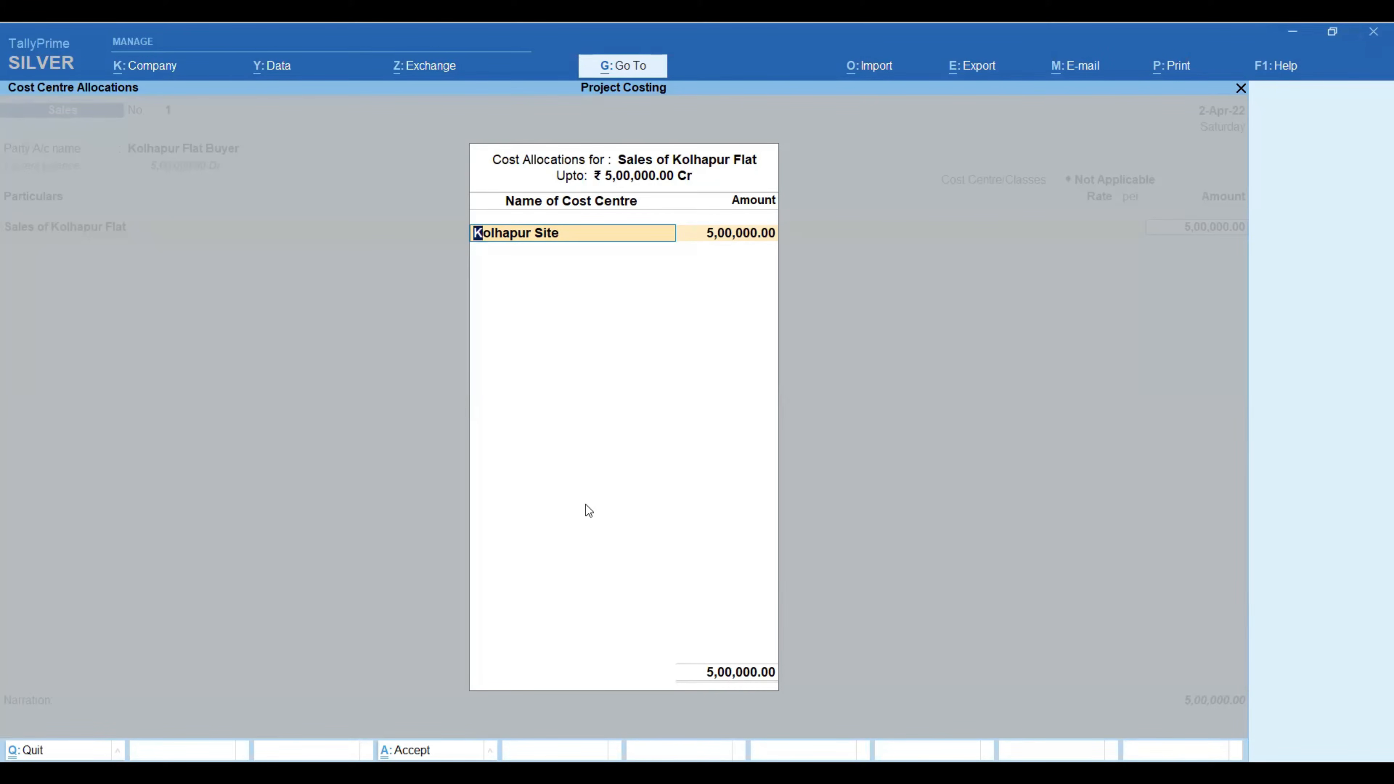
- Confirm the Kolhapur Site allocation of 5,00,000 for Sales of Kolhapur Flat and save Sales voucher no. 1
key("Return")
key("Return")
key("Return")
key("Return")
key("Return")
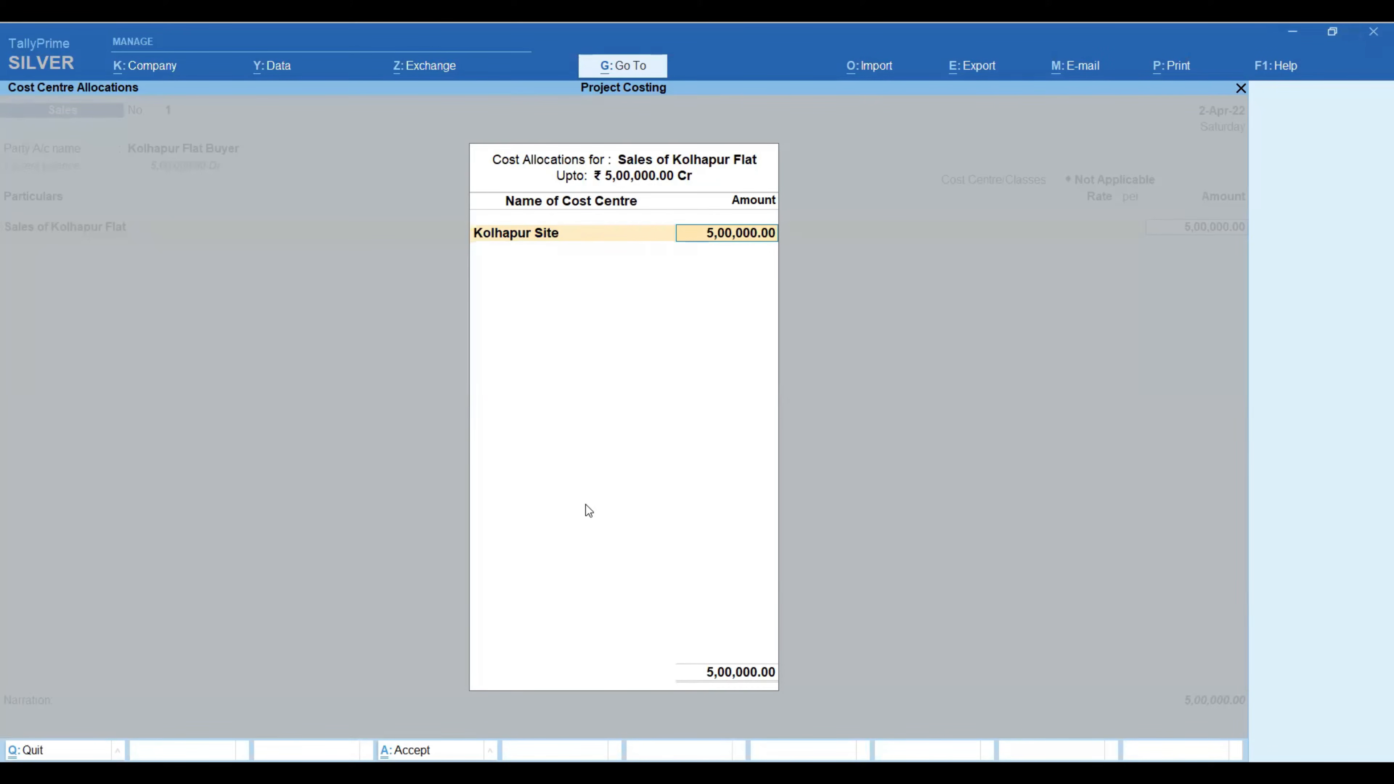
key("Return")
key("Return")
key("Return")
key("Return")
key("Return")
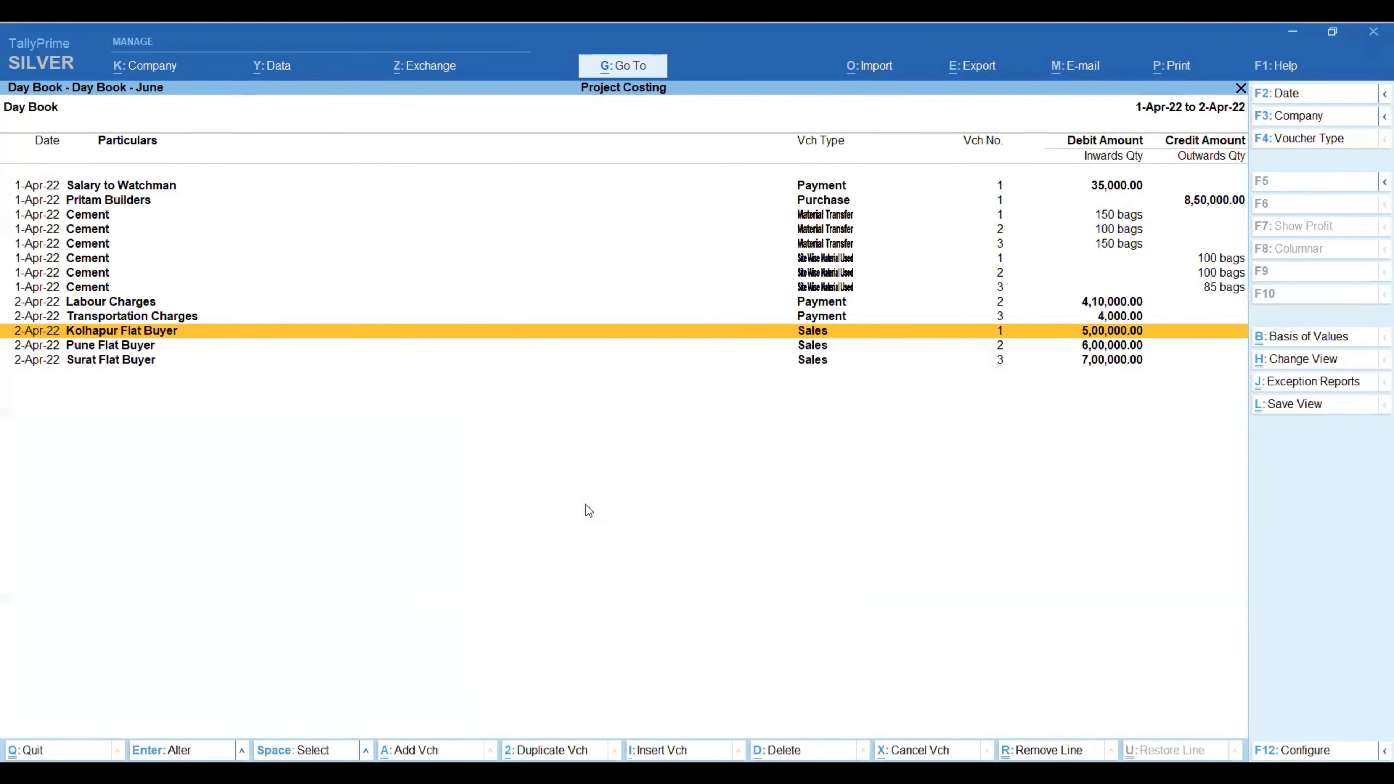
- Open Sales voucher no. 2 for Pune Flat Buyer, check the party's ledger settings, and accept the ledger
key("Down")
key("Return")
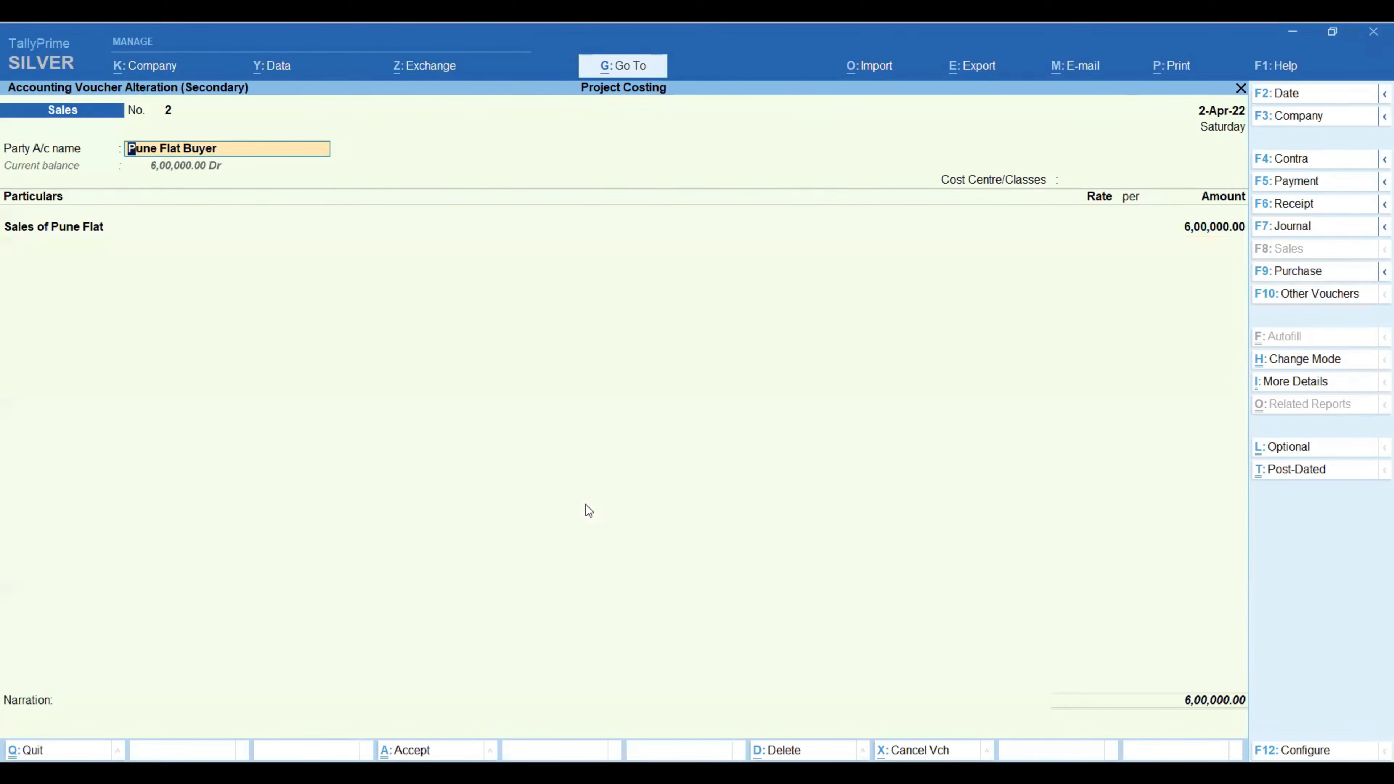
key("ctrl+Return")
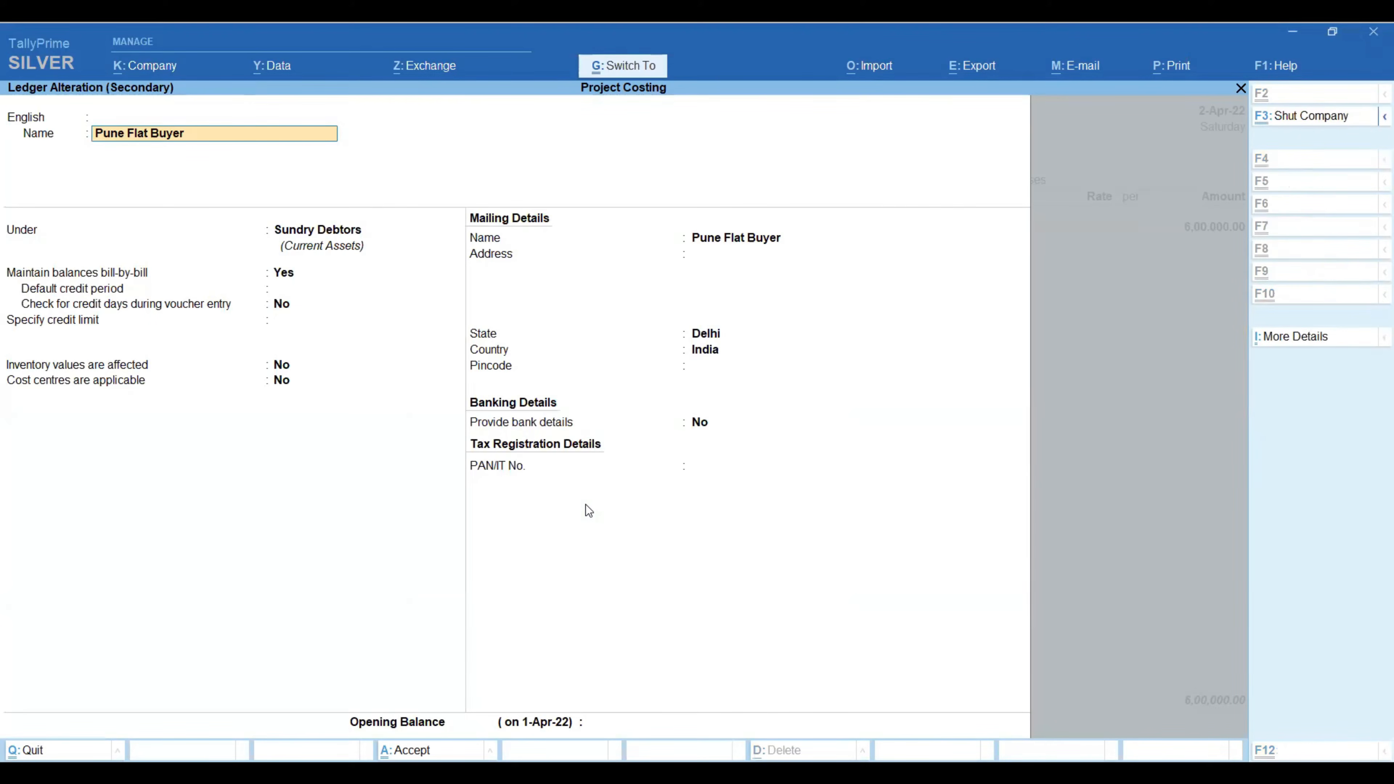
key("ctrl+a")
key("ctrl+a")
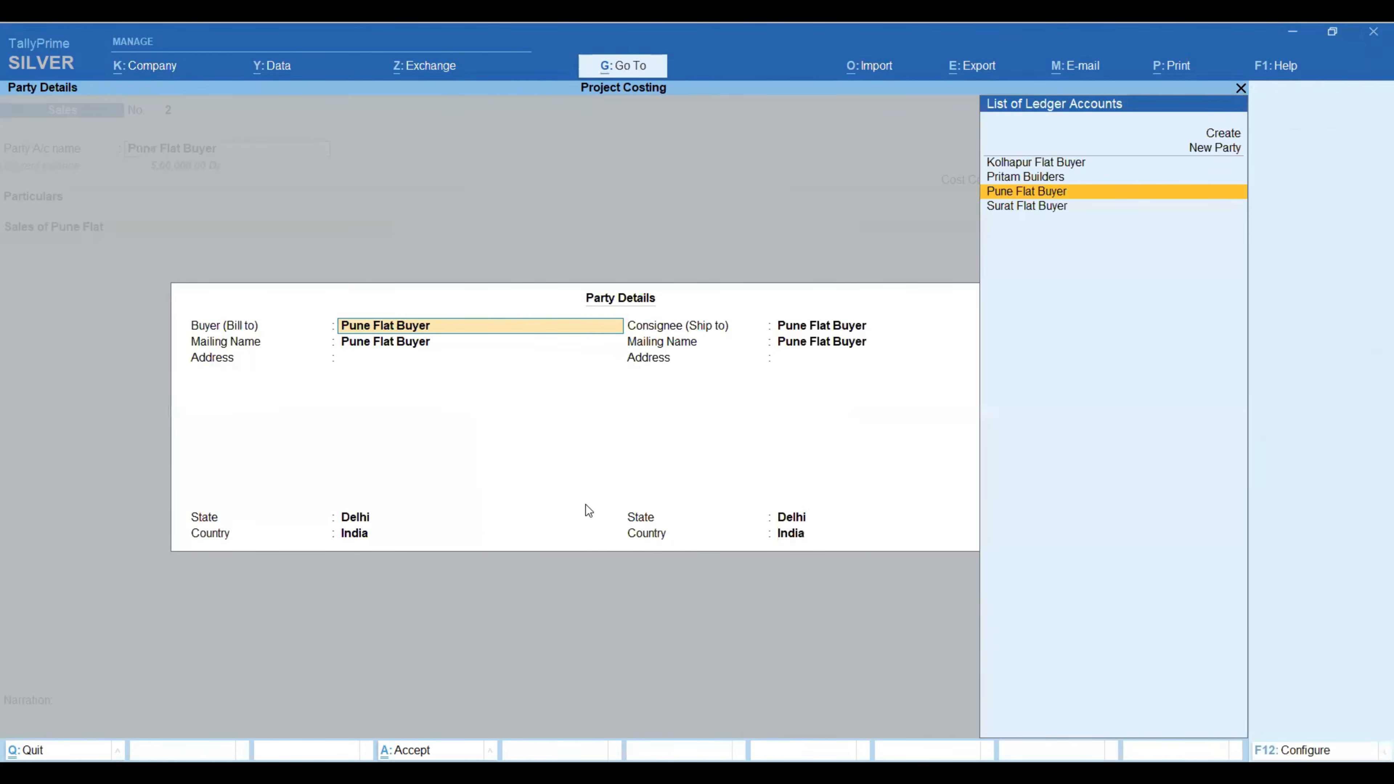
- Accept the party details, then check the group and cost centre setting of the Sales of Pune Flat ledger and accept it
key("ctrl+a")
key("Return")
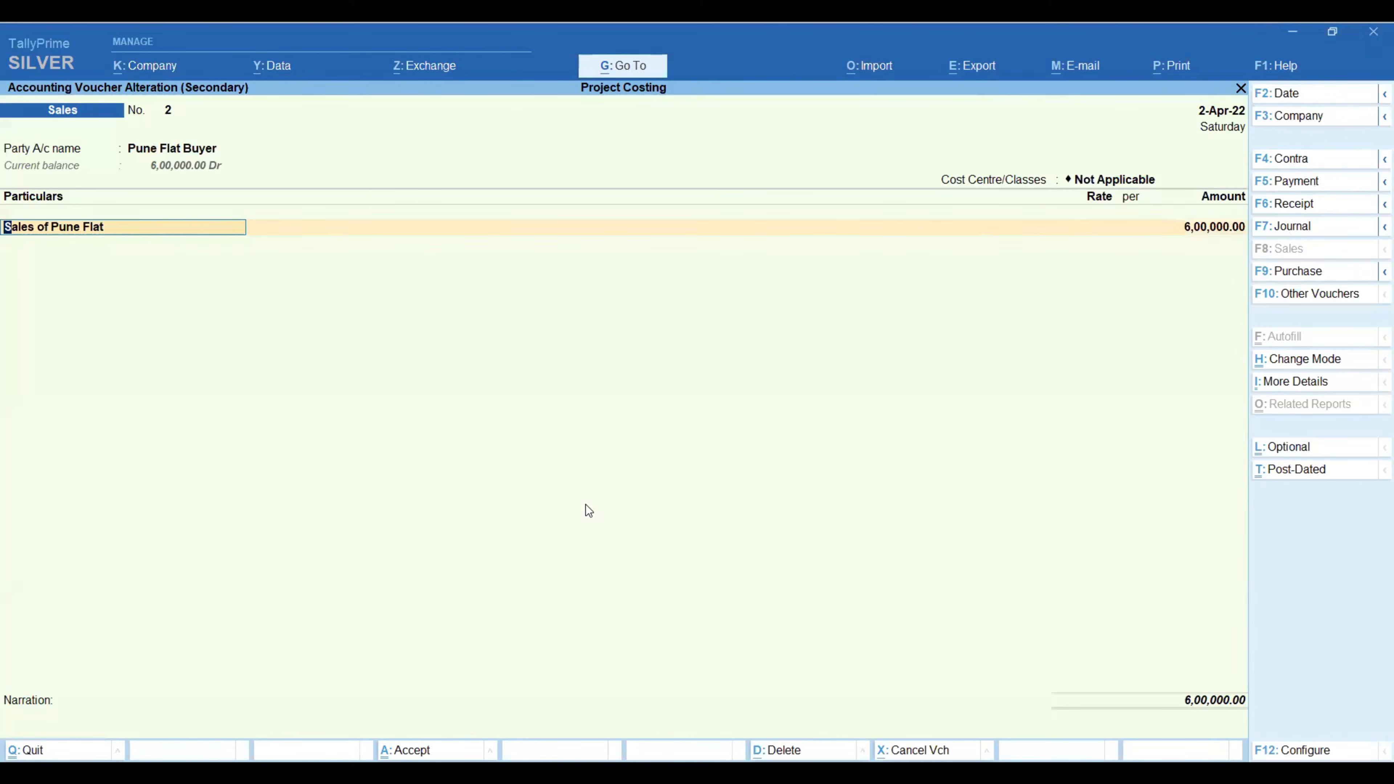
key("ctrl+Return")
key("Return")
key("Return")
key("Return")
key("Return")
key("Return")
key("Return")
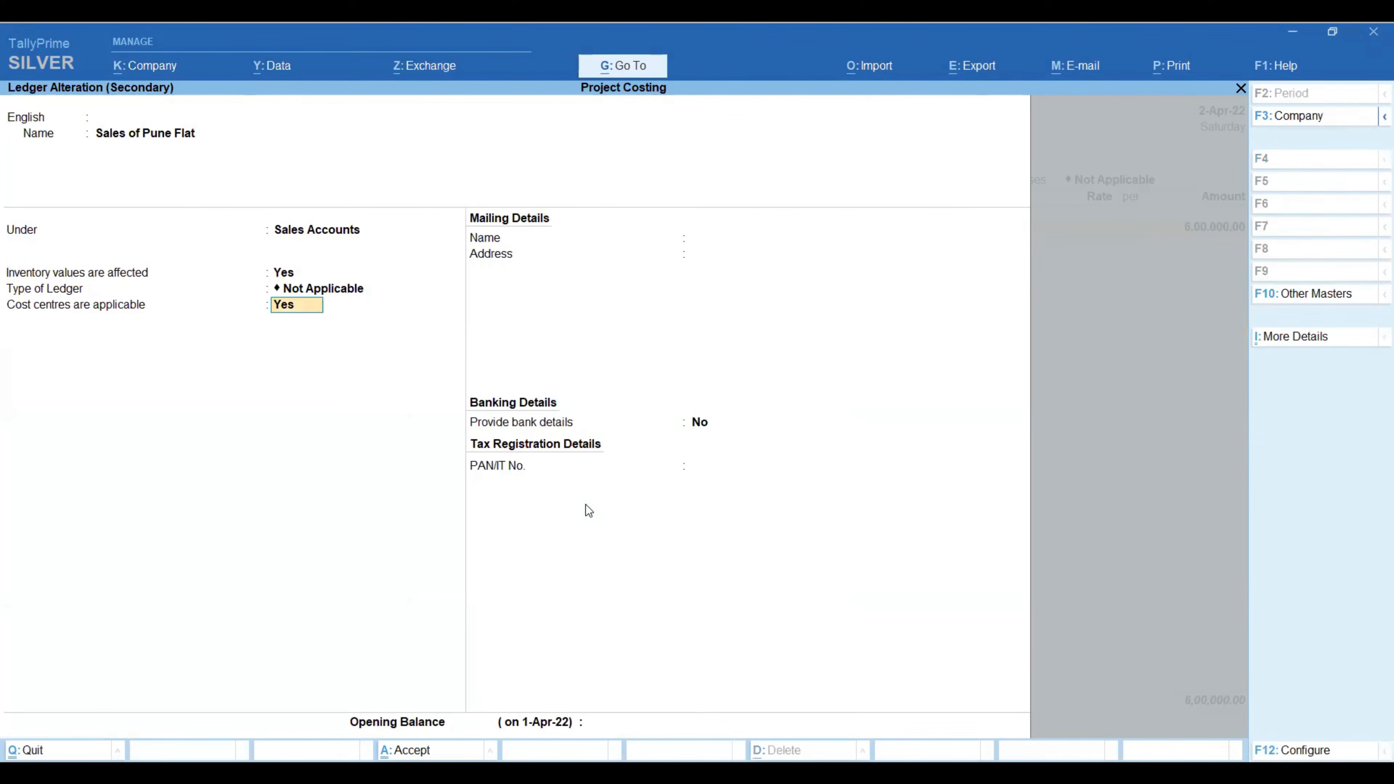
key("ctrl+a")
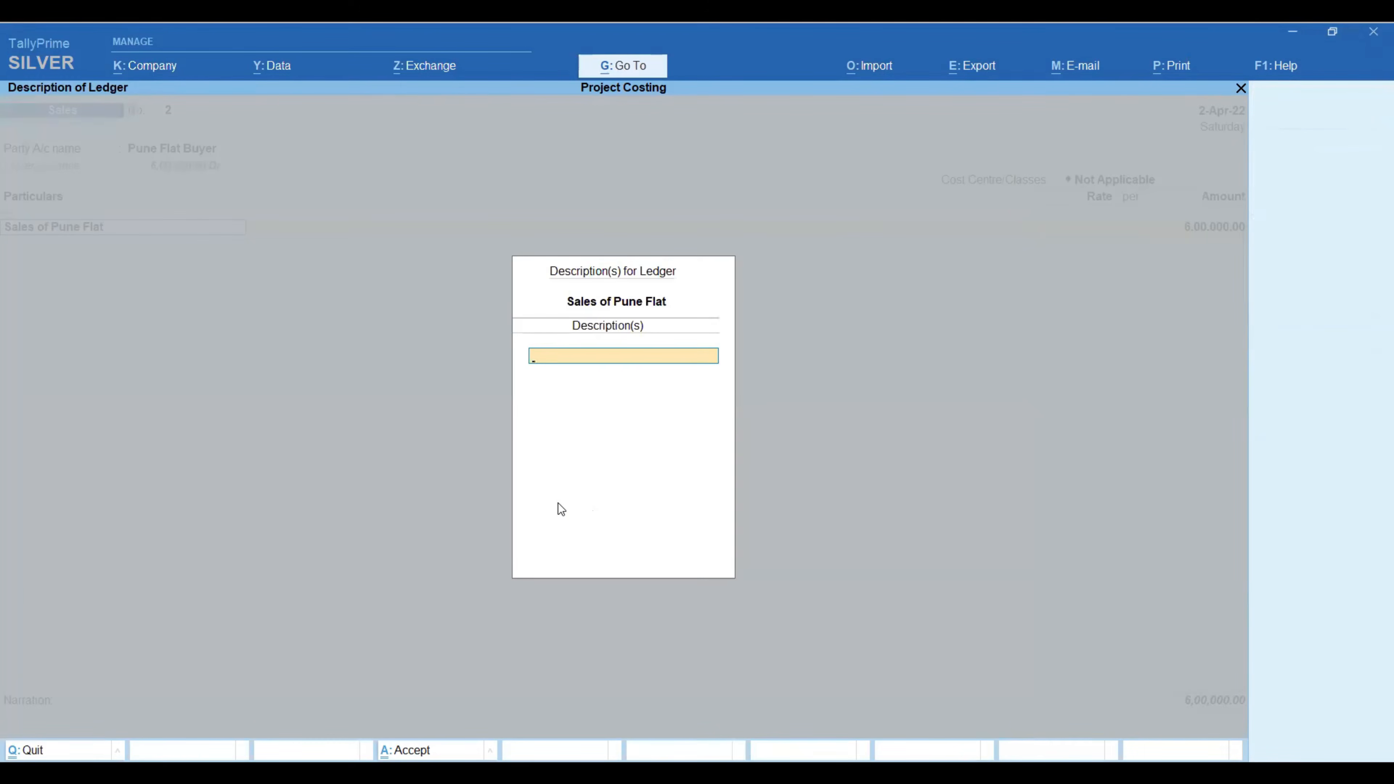
- Advance through the Pune sales voucher to its acceptance prompt, then return to the voucher's date without saving
key("Return")
key("Return")
key("Return")
key("Return")
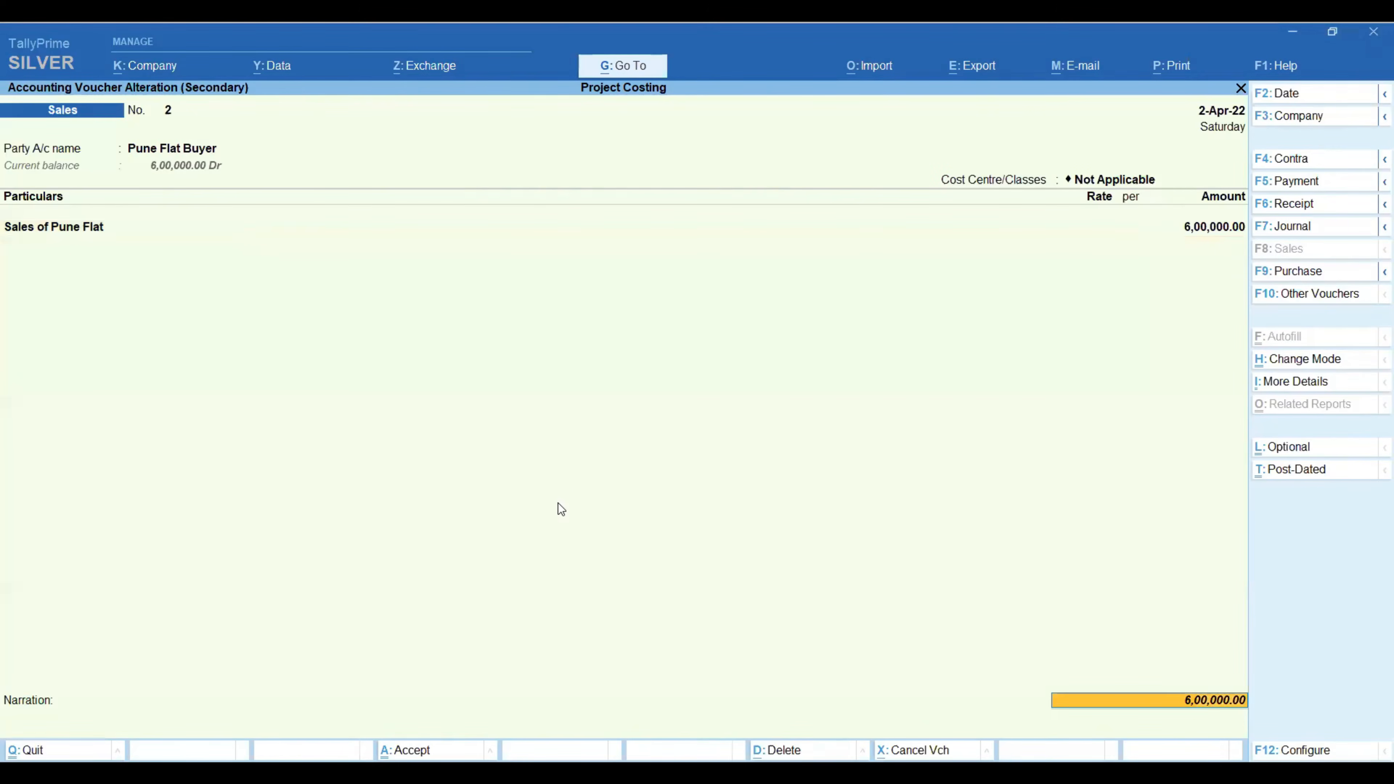
key("Return")
key("Return")
key("Return")
key("Return")
key("Return")
key("Return")
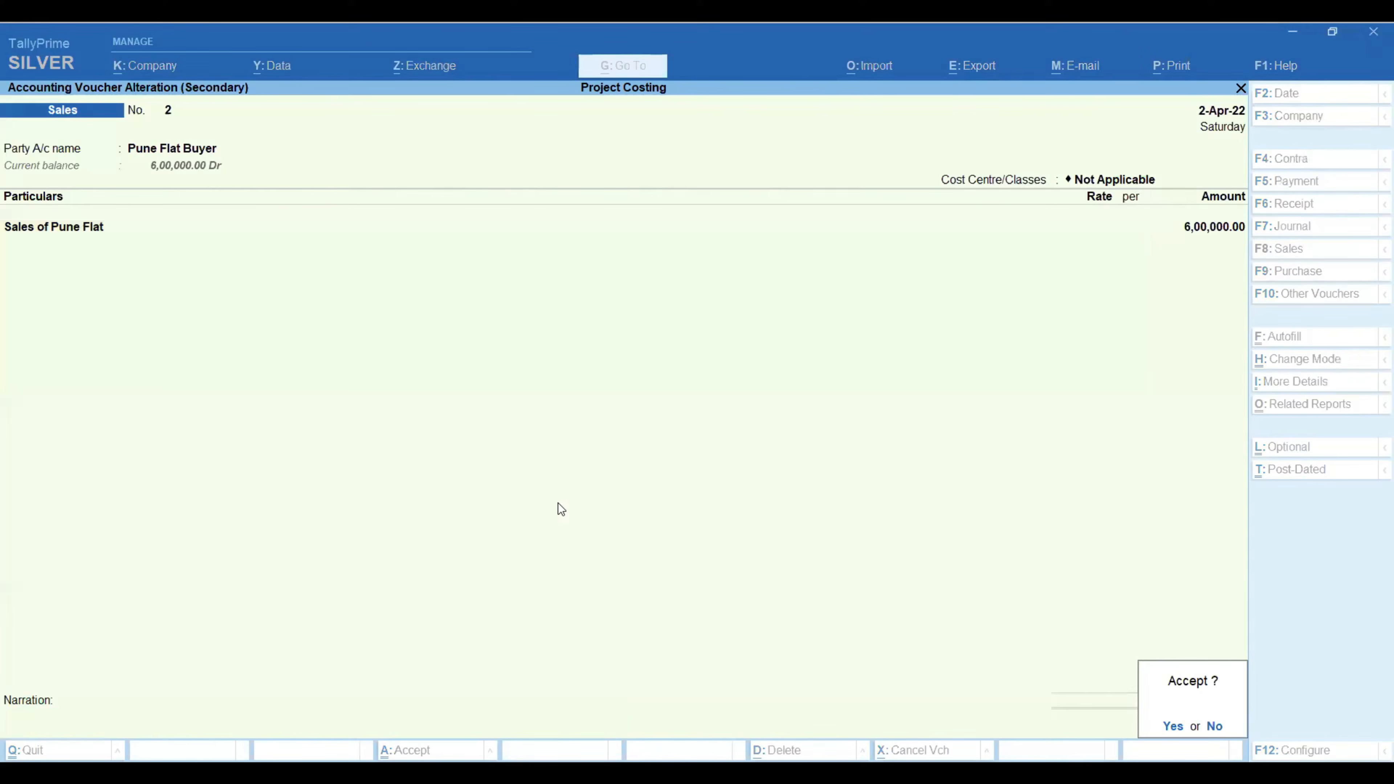
key("Return")
key("Return")
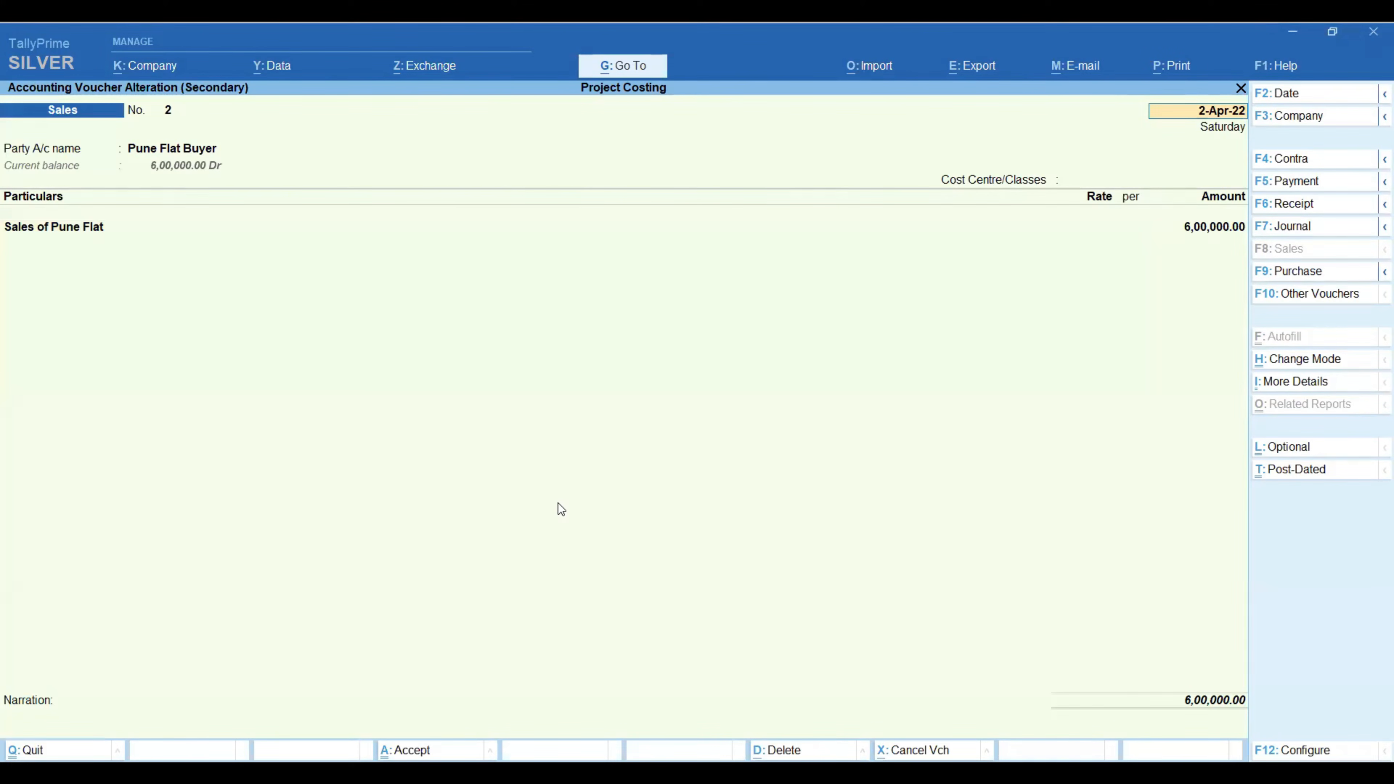
- Accept the Pune voucher's dispatch and party details again and bring up the cost allocation for Sales of Pune Flat
key("Return")
key("Return")
key("Return")
key("Return")
key("Return")
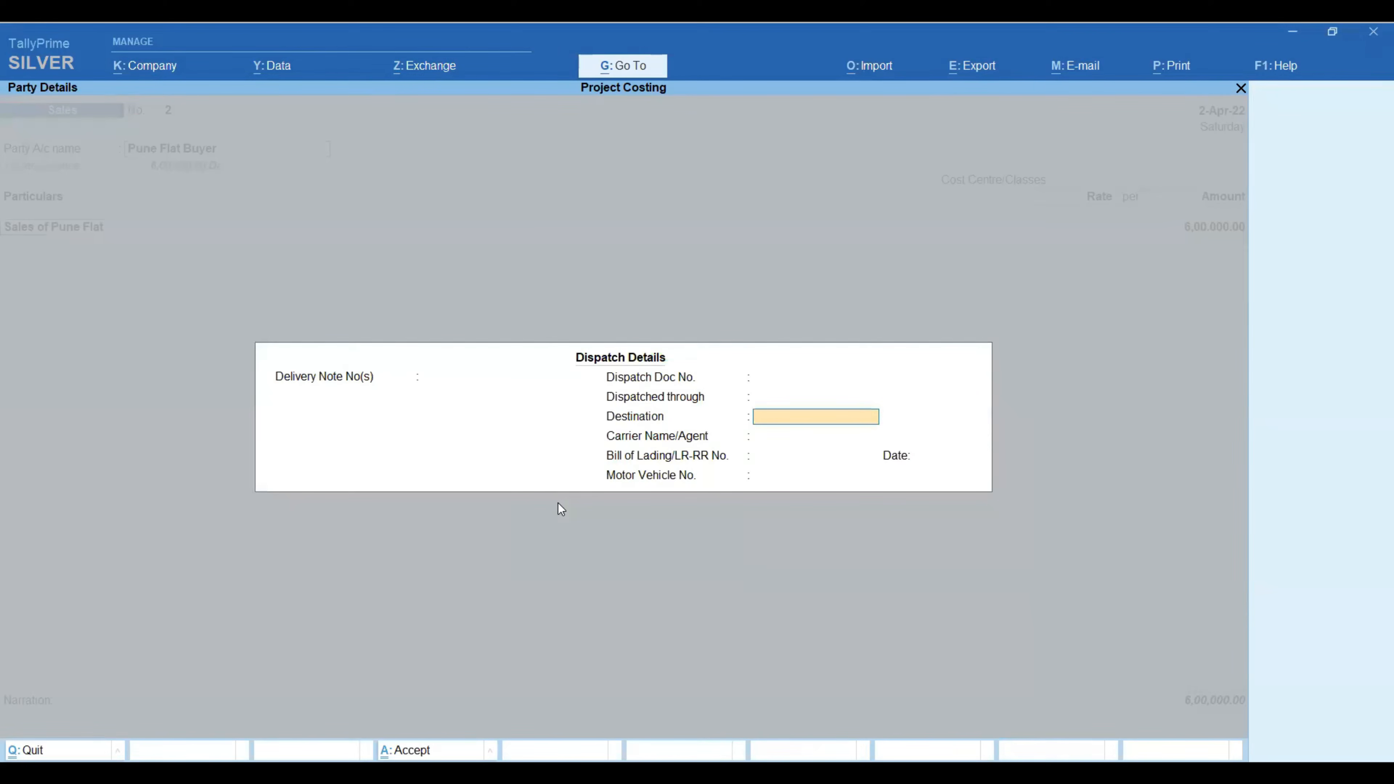
key("ctrl+a")
key("ctrl+a")
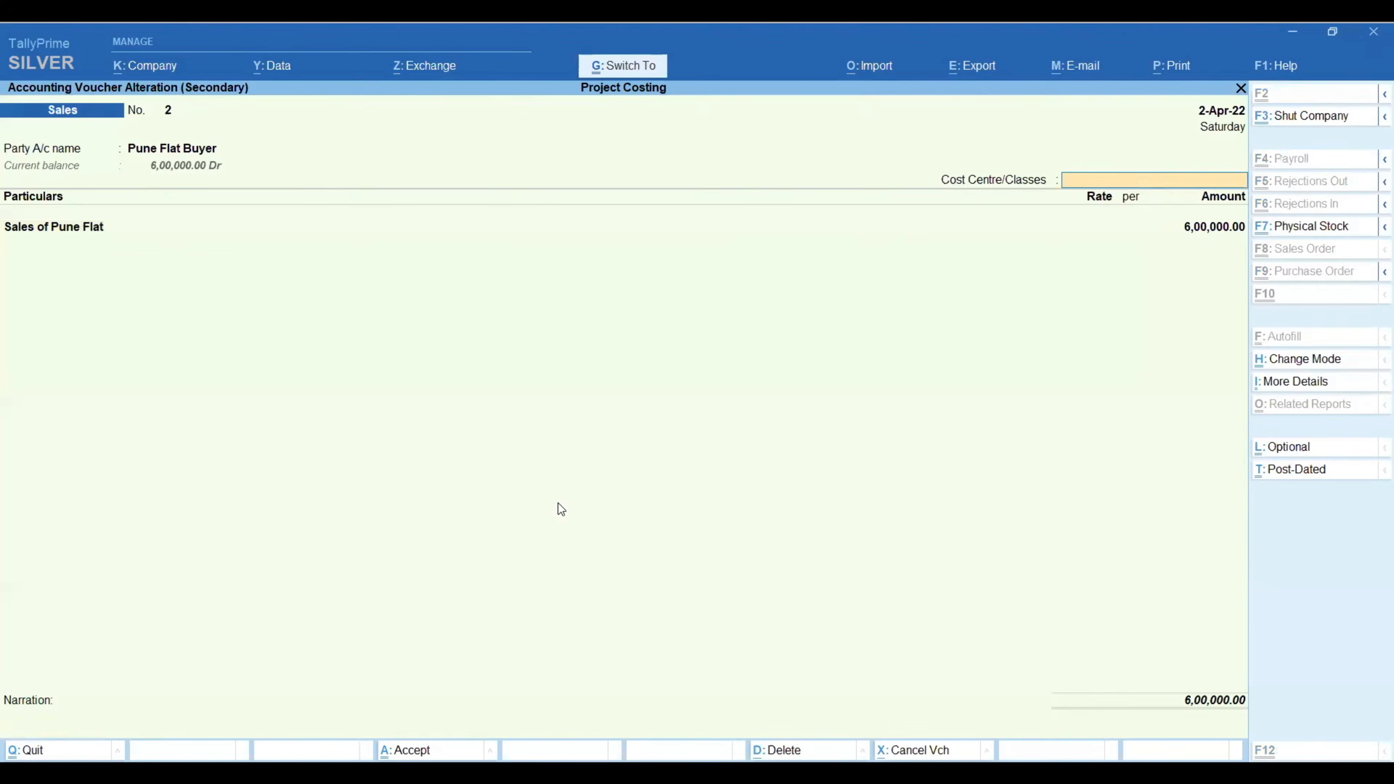
key("Return")
key("Return")
key("Return")
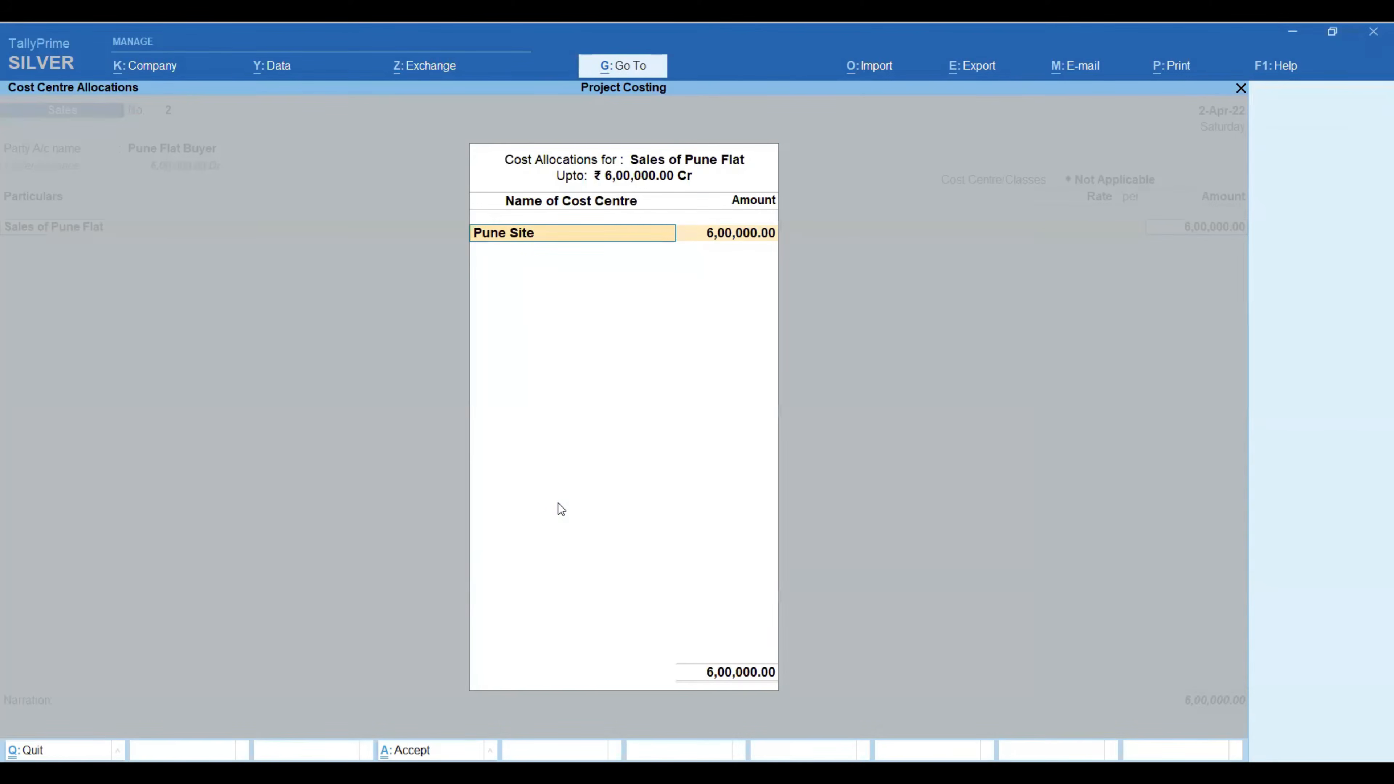
- Accept the Pune Site allocation of 6,00,000 and the New Ref bill-wise details, and save Sales voucher no. 2
key("Return")
key("Return")
key("Return")
key("Return")
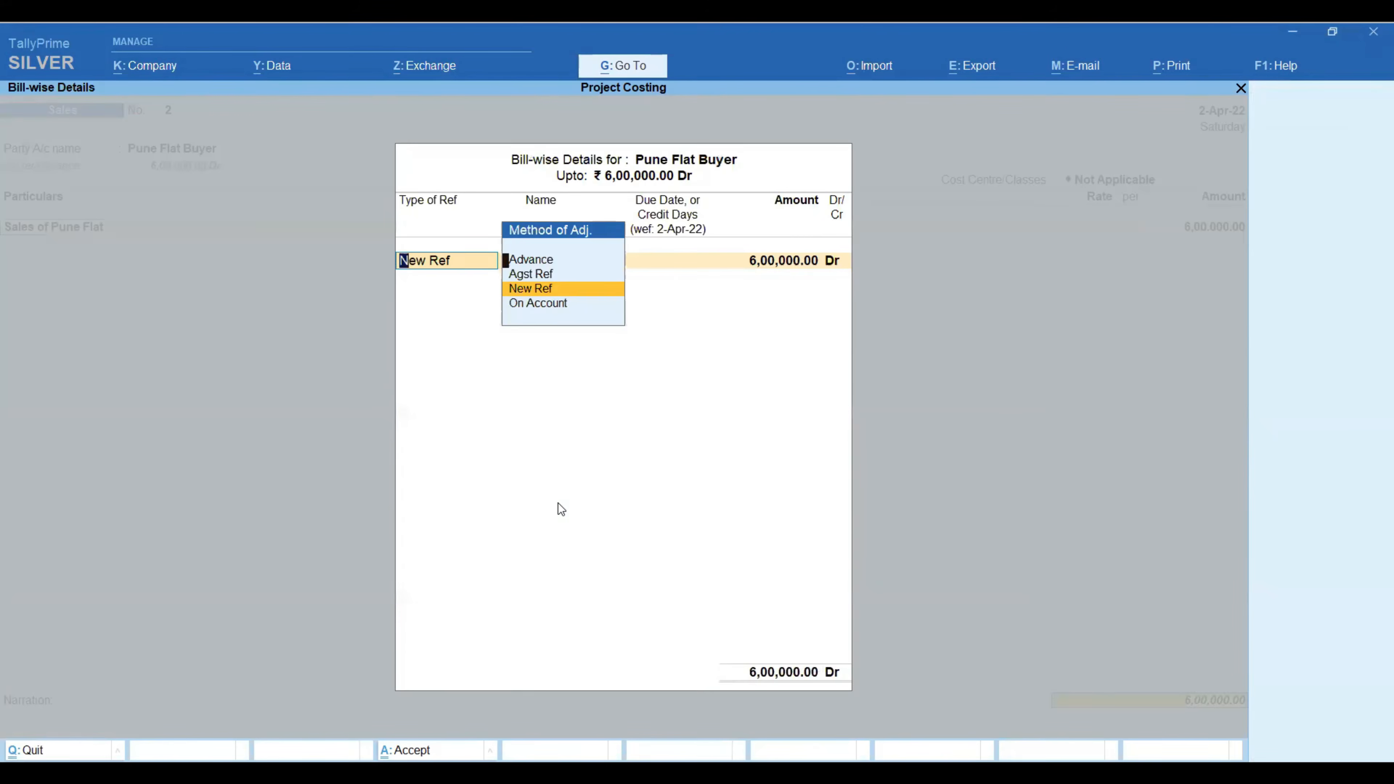
key("Return")
key("Return")
key("Return")
key("Return")
key("Return")
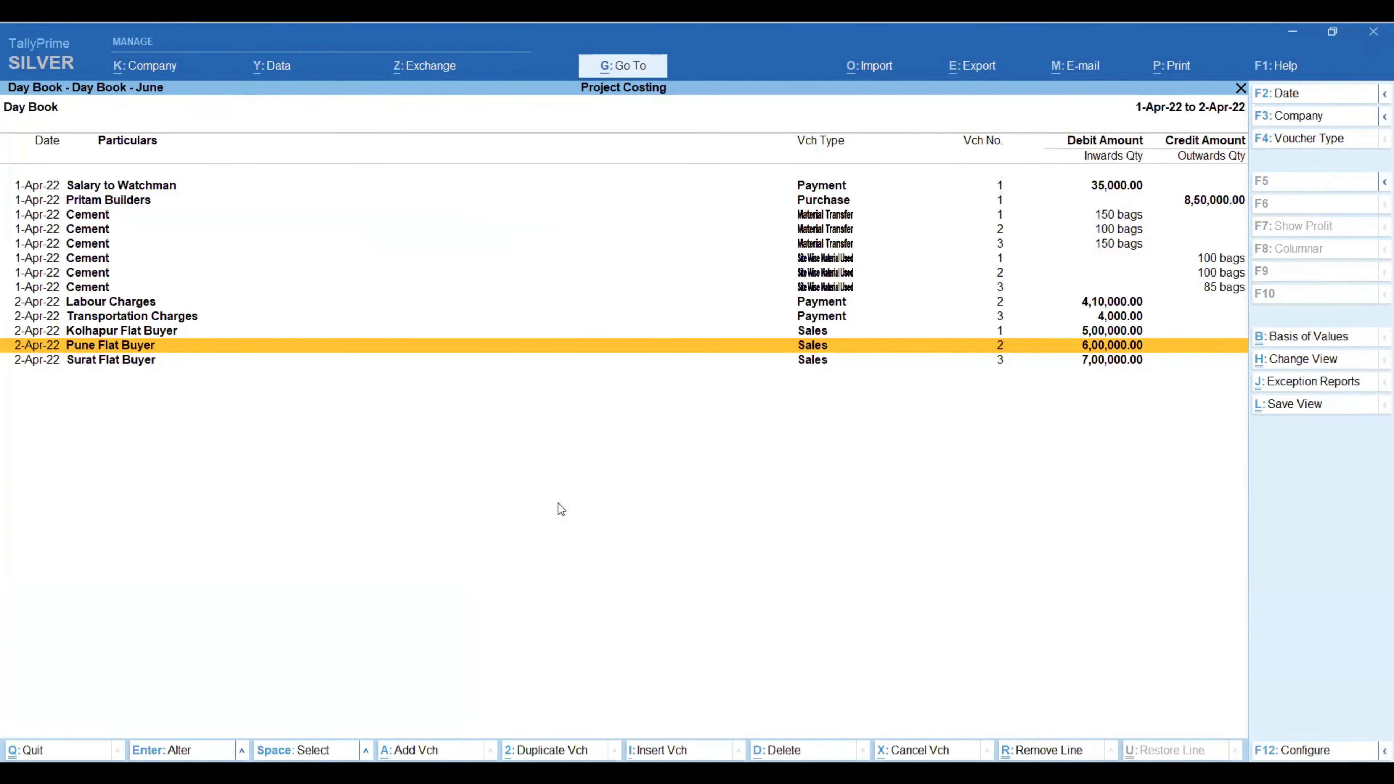
- Open Sales voucher no. 3 for Surat Flat Buyer from the Day Book and accept its party details
key("Down")
key("Return")
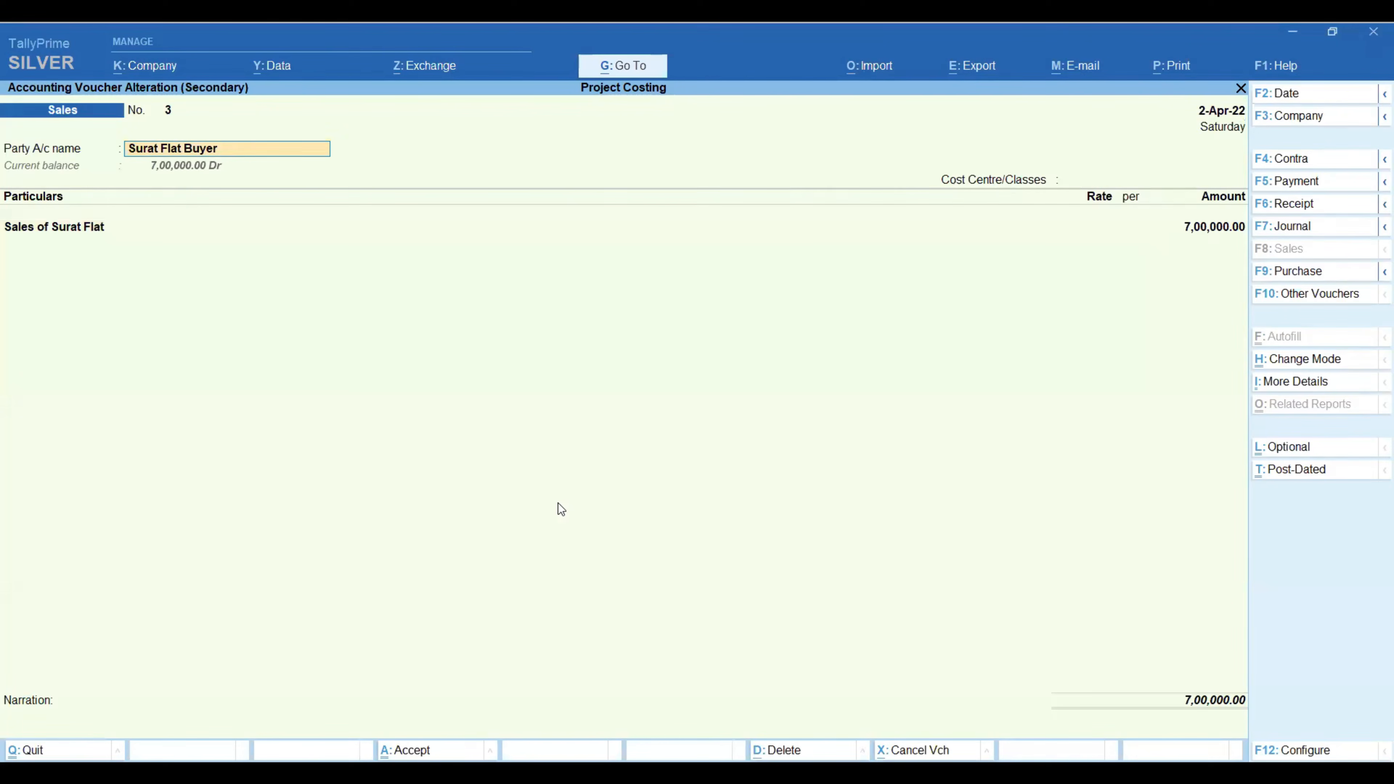
key("Return")
key("Return")
key("ctrl+a")
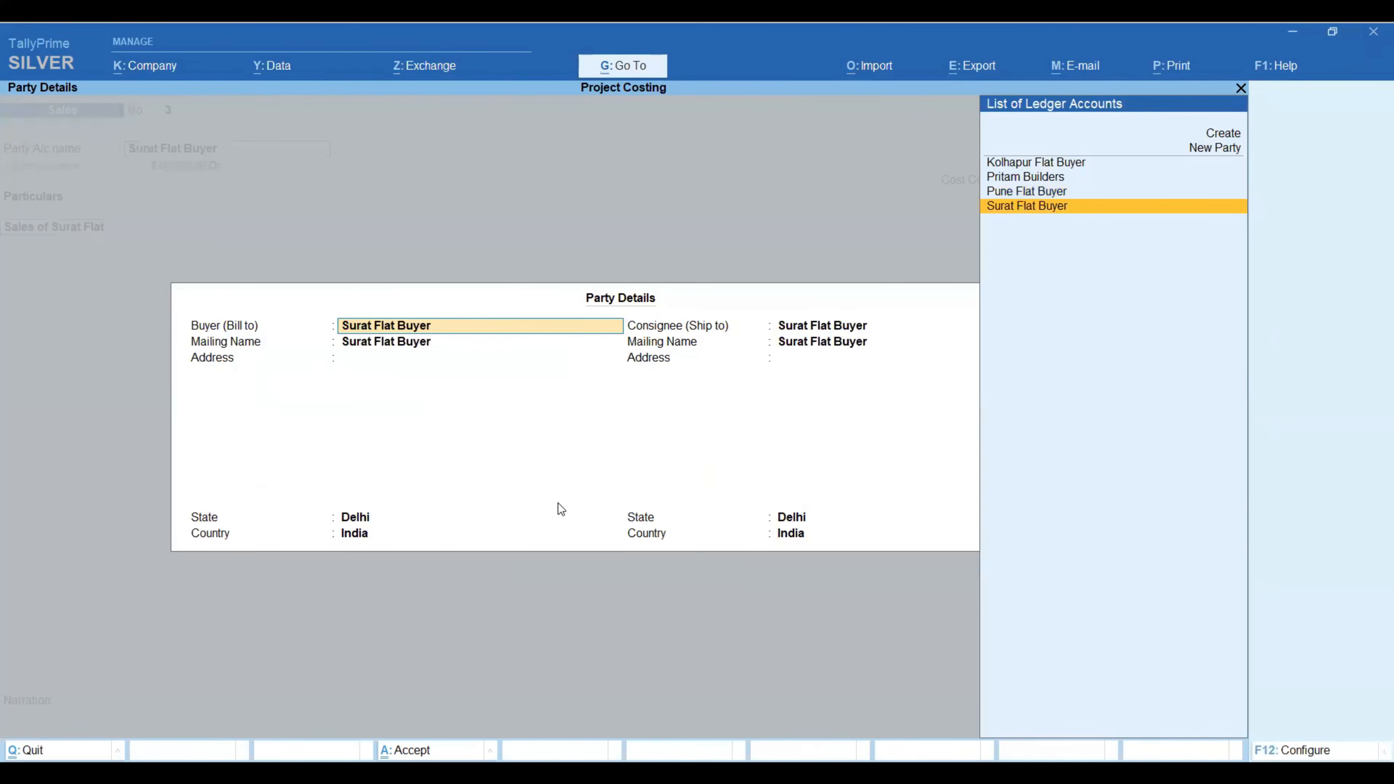
key("ctrl+a")
- Go through the Sales of Surat Flat entry, accept the New Ref 3 bill details for 7,00,000, and save the voucher
key("Return")
key("Return")
key("Return")
key("Return")
key("Return")
key("Return")
key("Return")
key("Return")
key("Return")
key("Return")
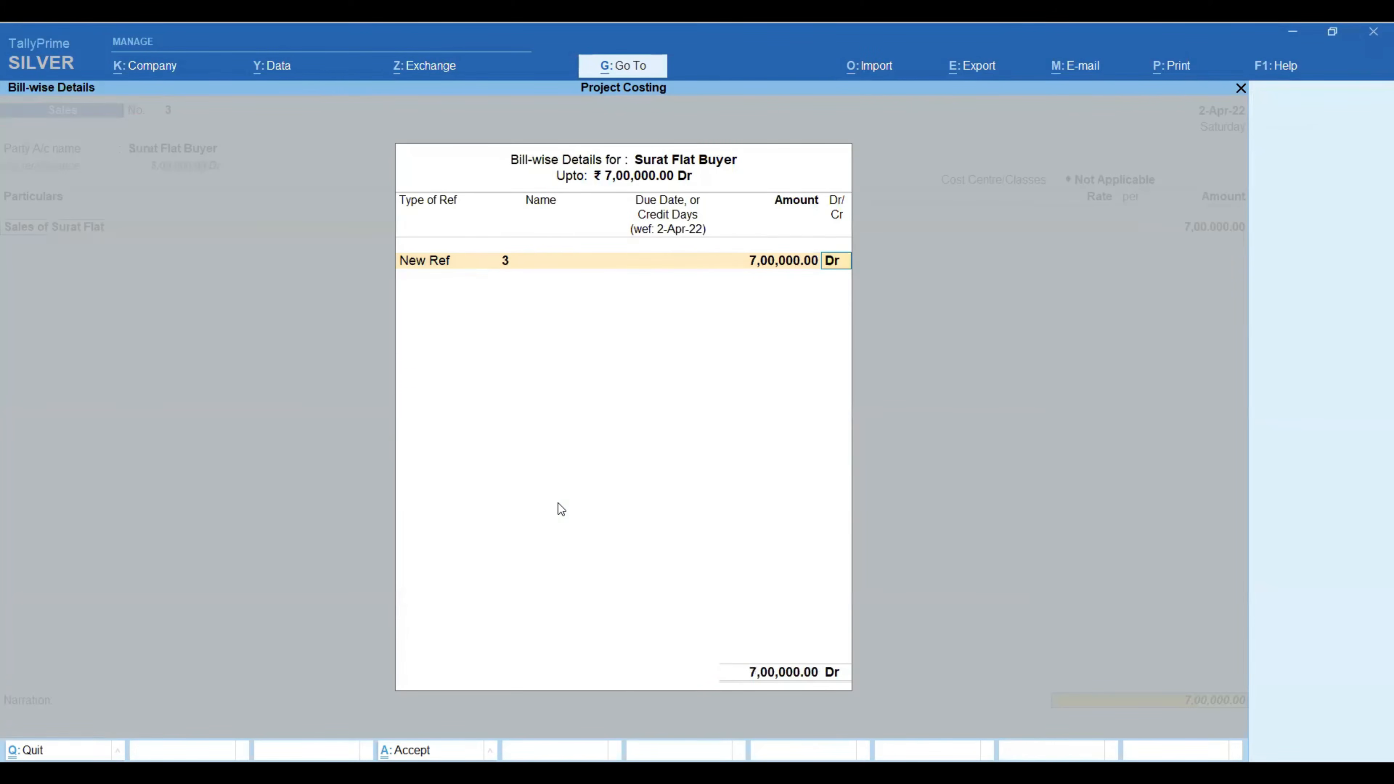
key("Return")
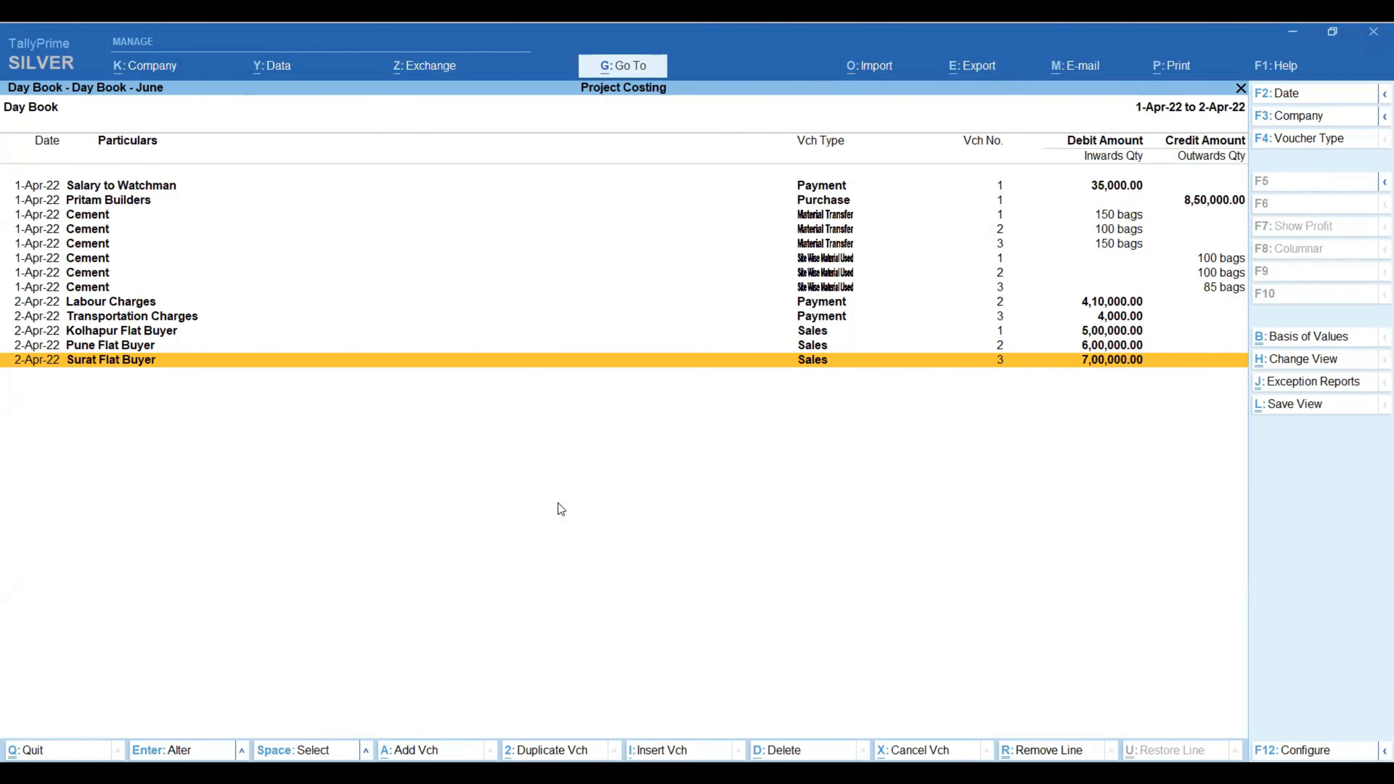
- Close the Day Book, return to the Gateway of Tally, and bring up the additional reports
key("Escape")
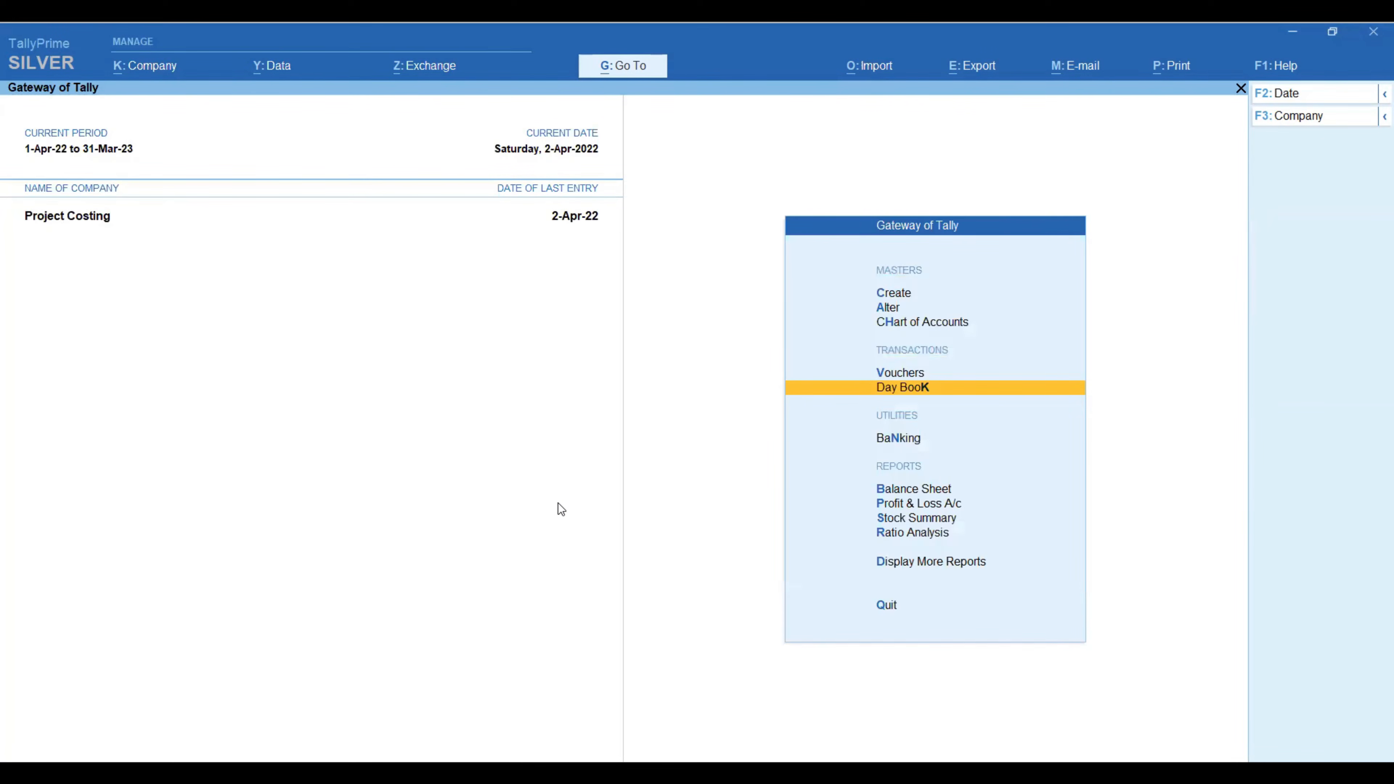
key("Down")
key("Down")
key("Down")
key("Down")
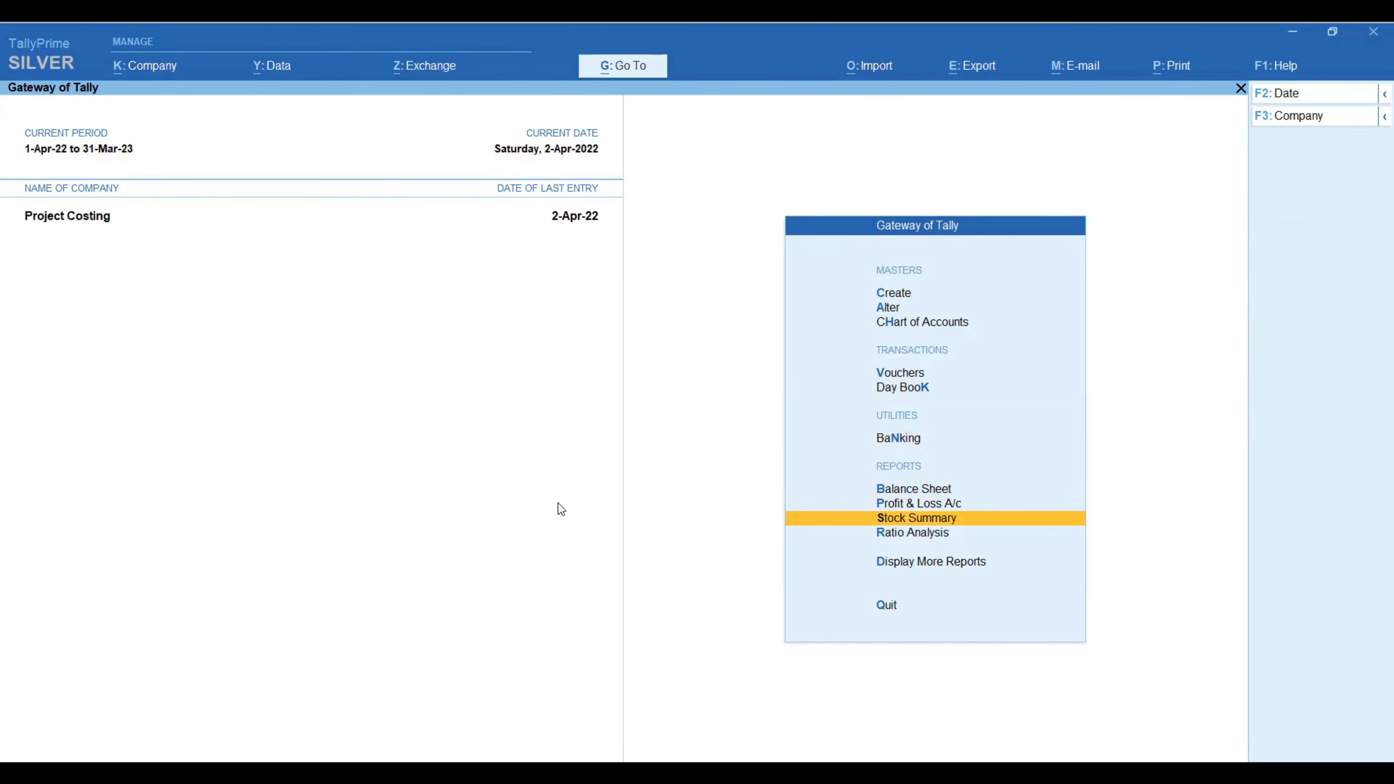
key("Down")
key("Down")
key("Return")
- View the Cost Centre Summary for all sites from the Statements of Accounts, then close it
key("Down")
key("Down")
key("Down")
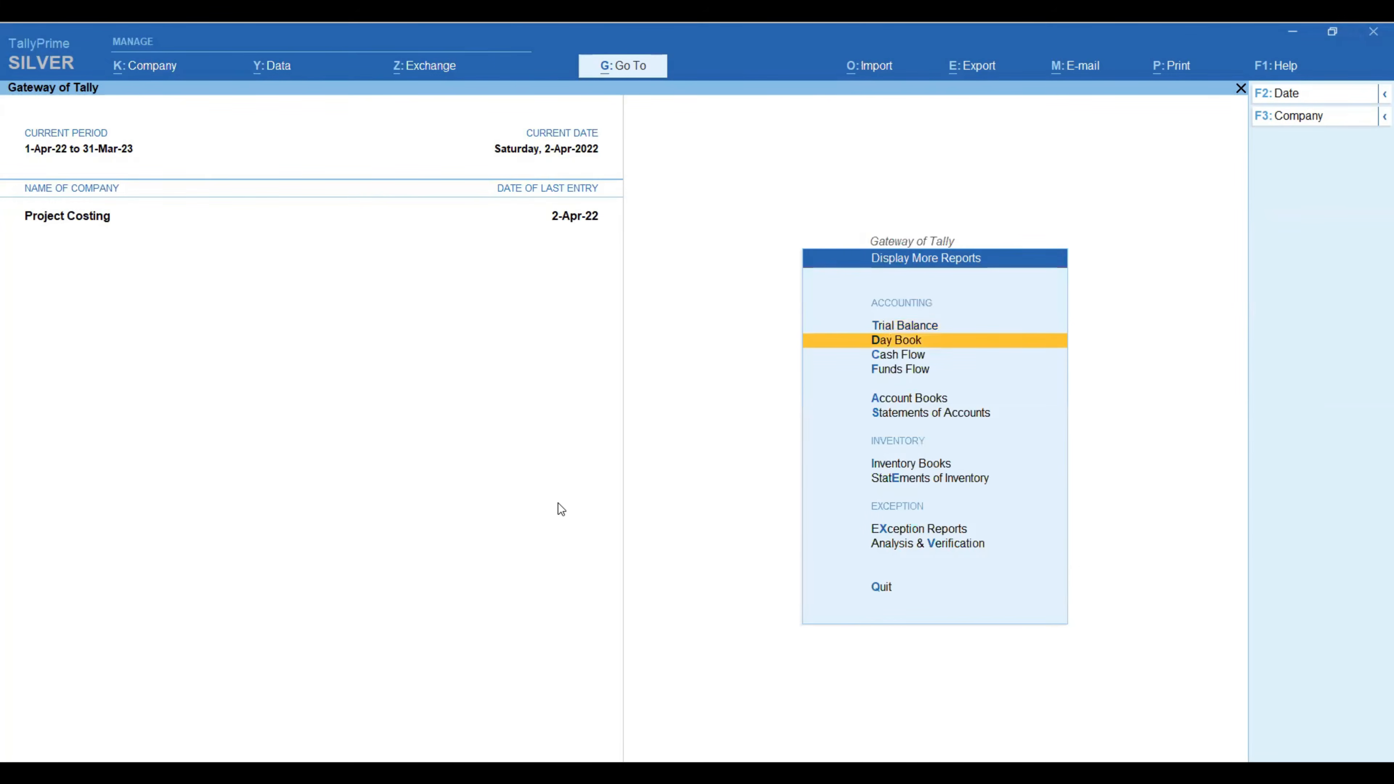
key("Down")
key("Down")
key("Return")
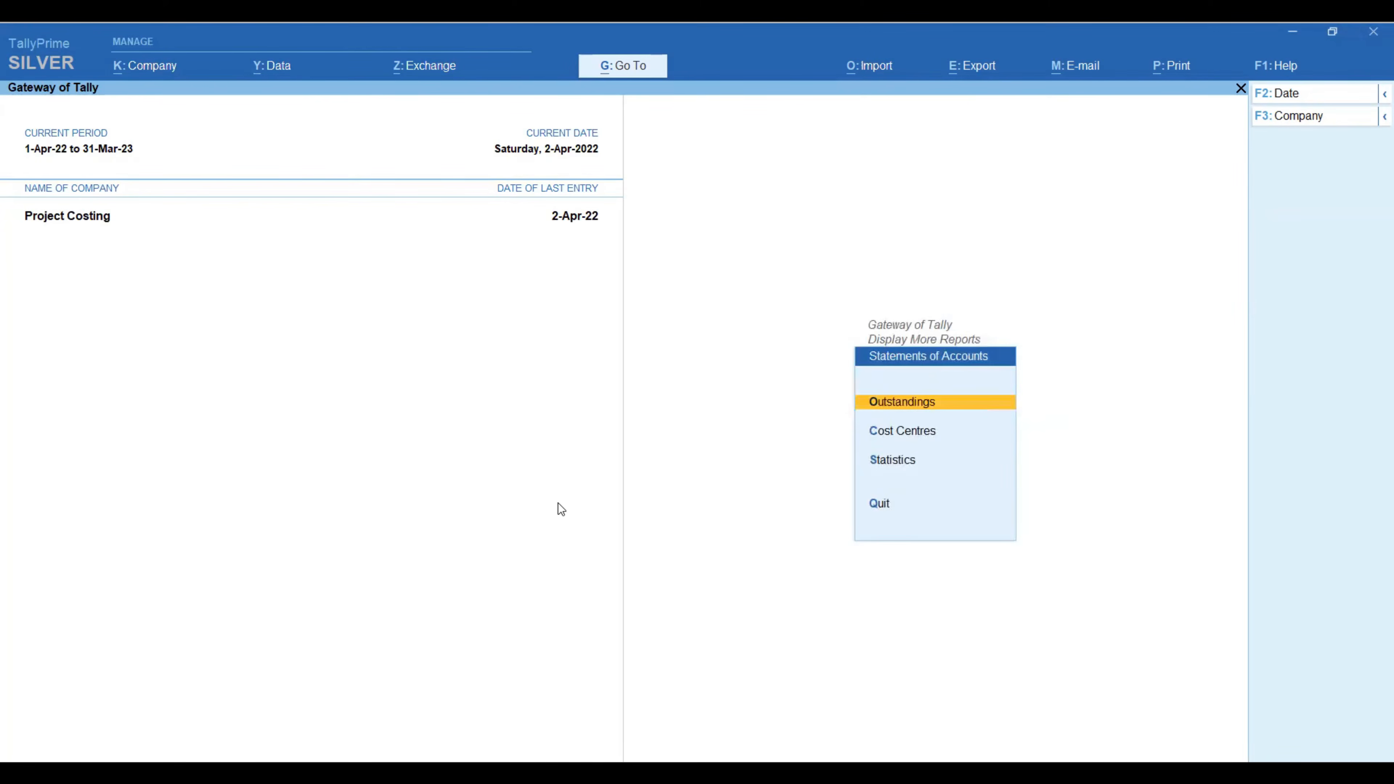
key("Down")
key("Return")
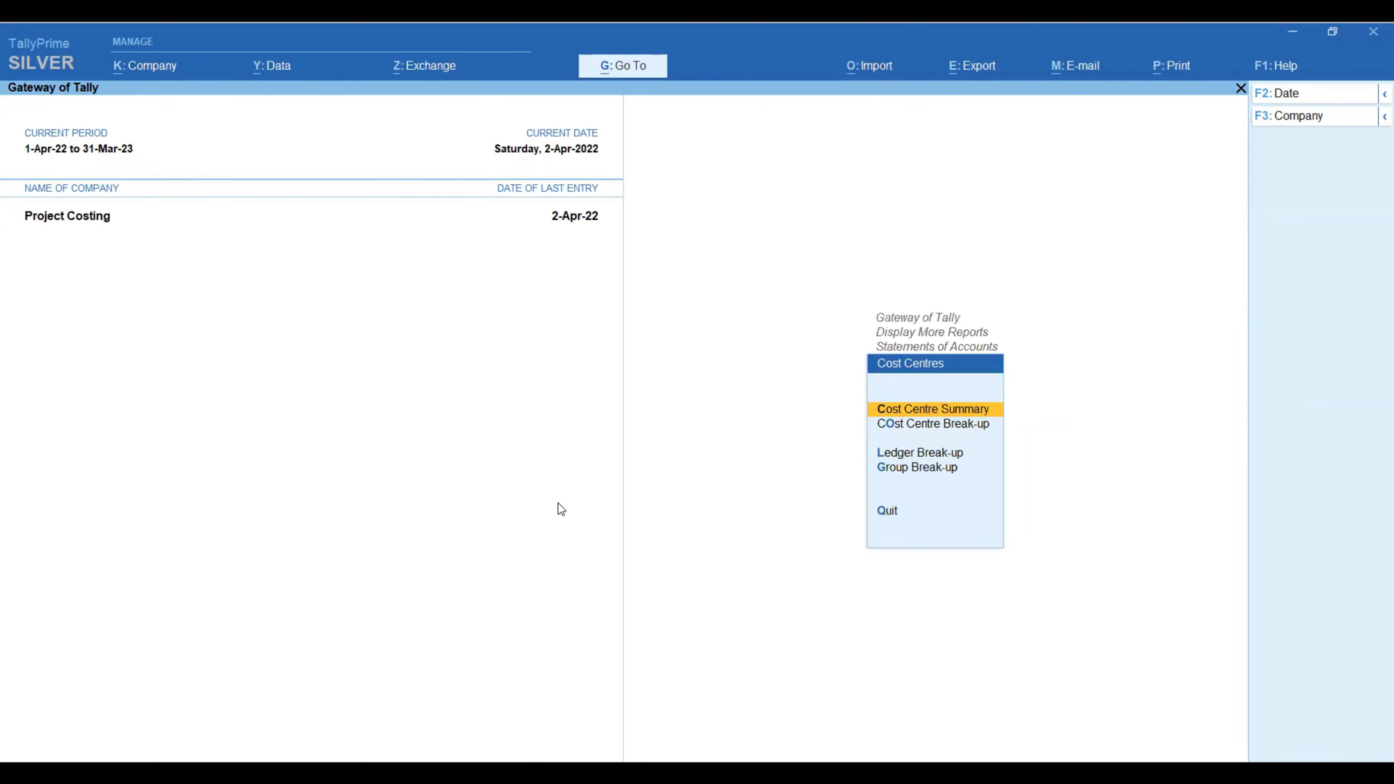
key("Return")
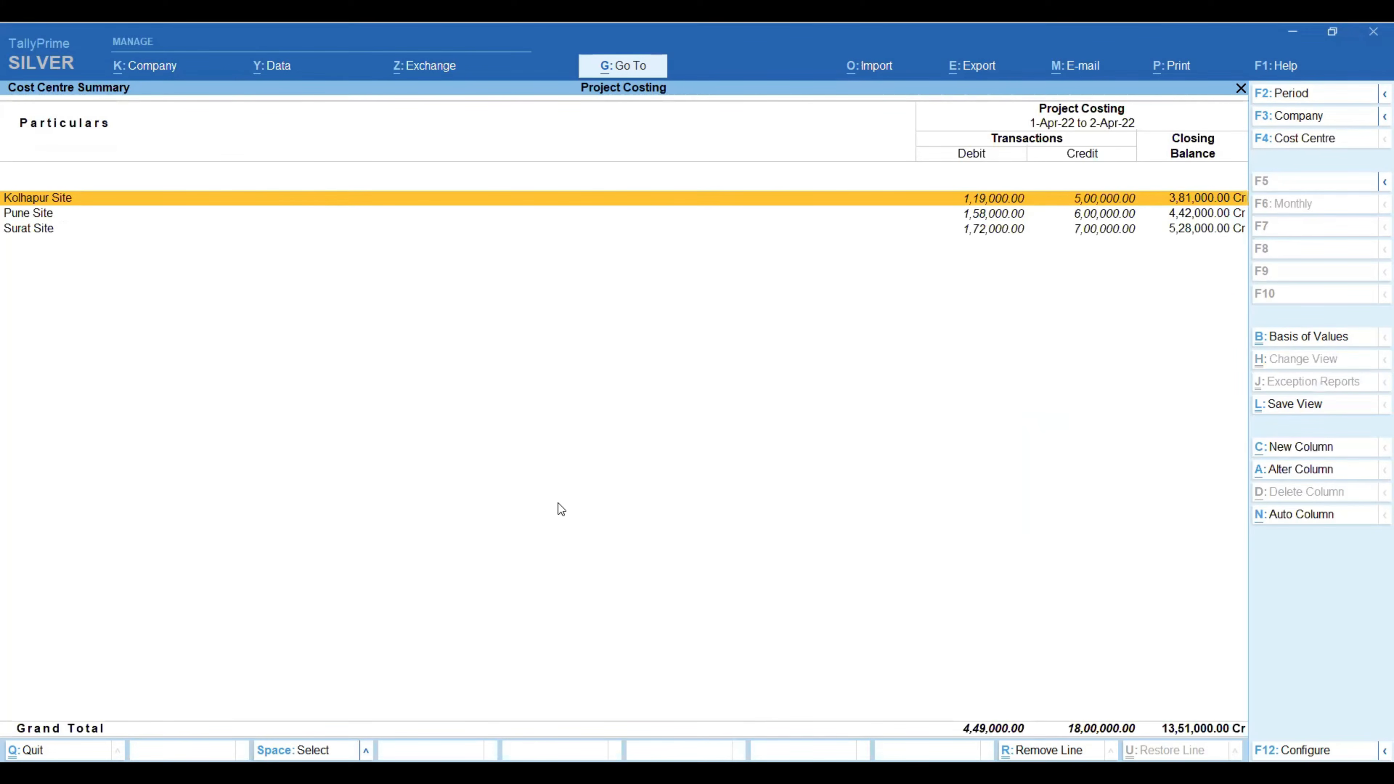
key("Escape")
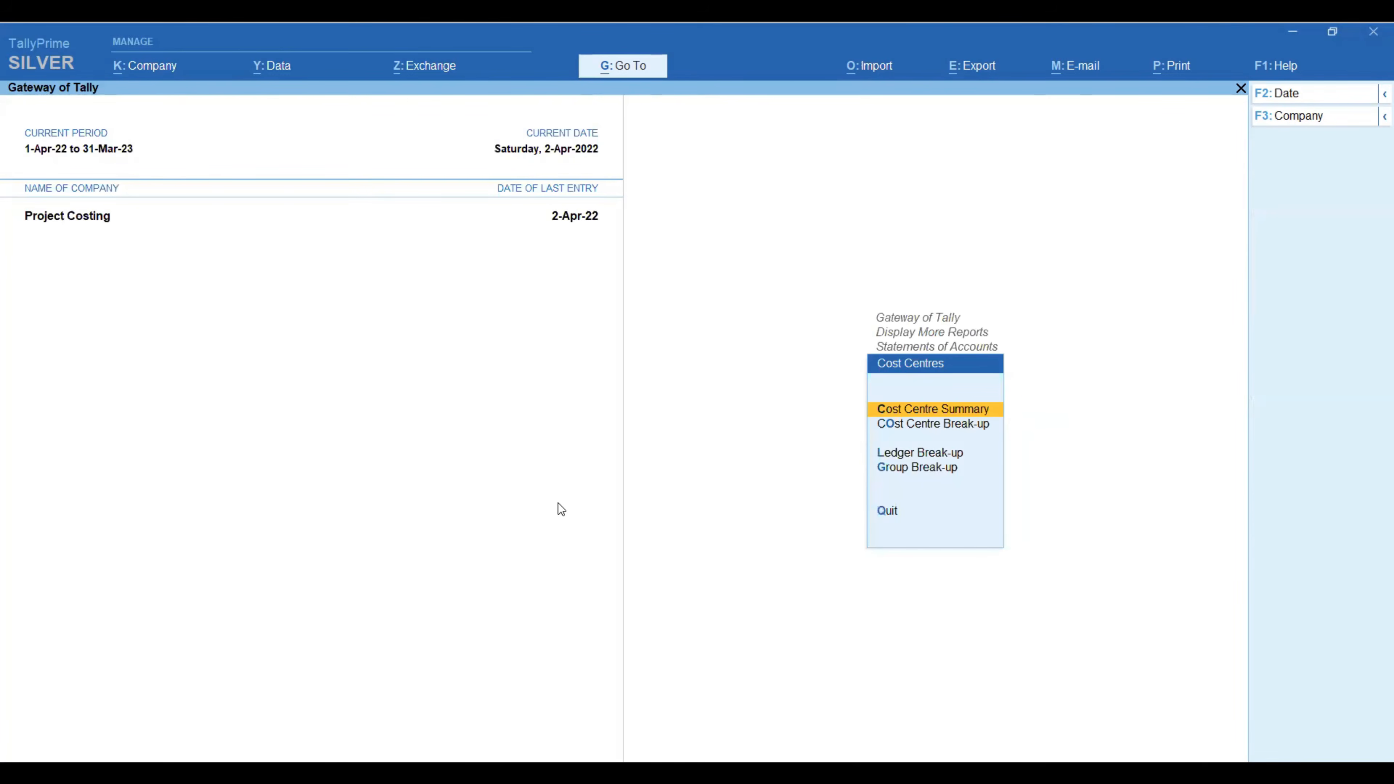
- View the Cost Centre Break-up for Kolhapur Site with group details expanded, then close the report
key("Down")
key("Return")
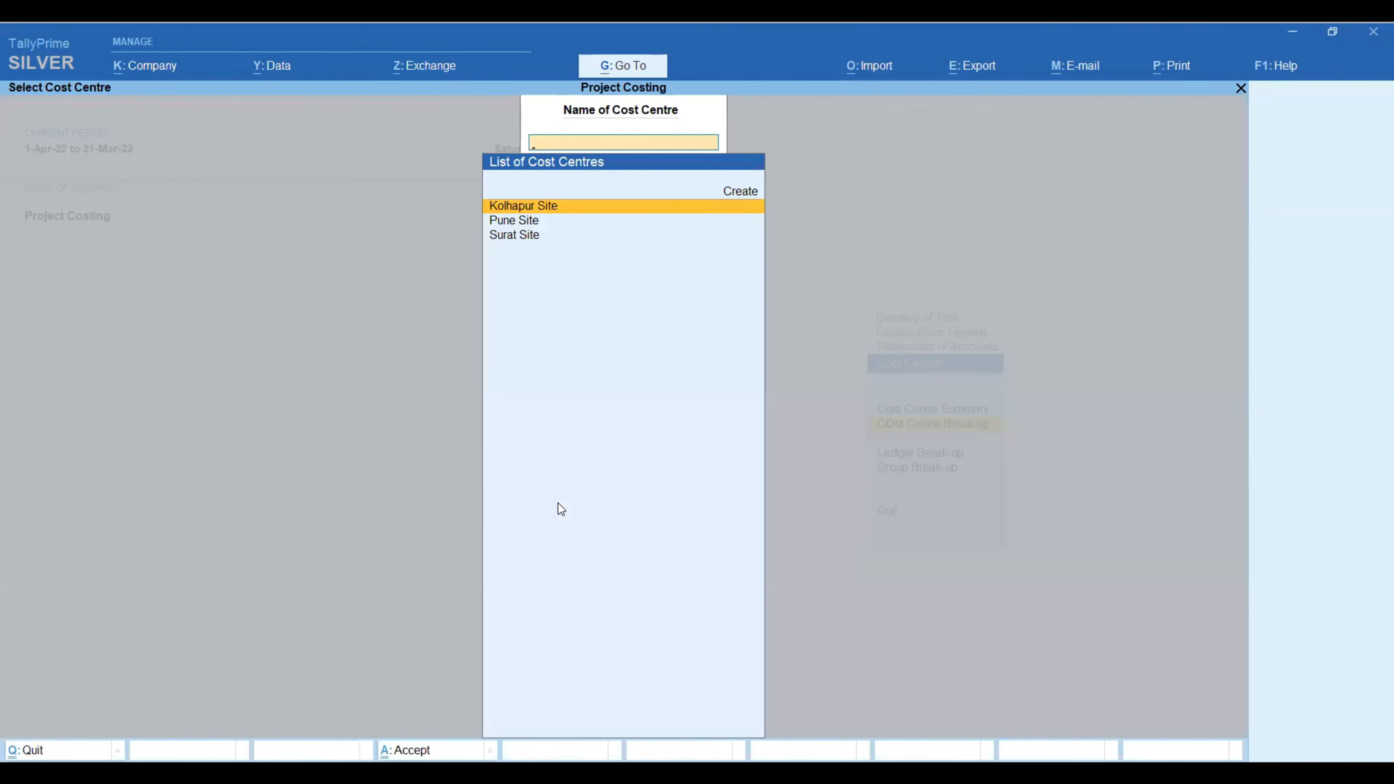
key("Return")
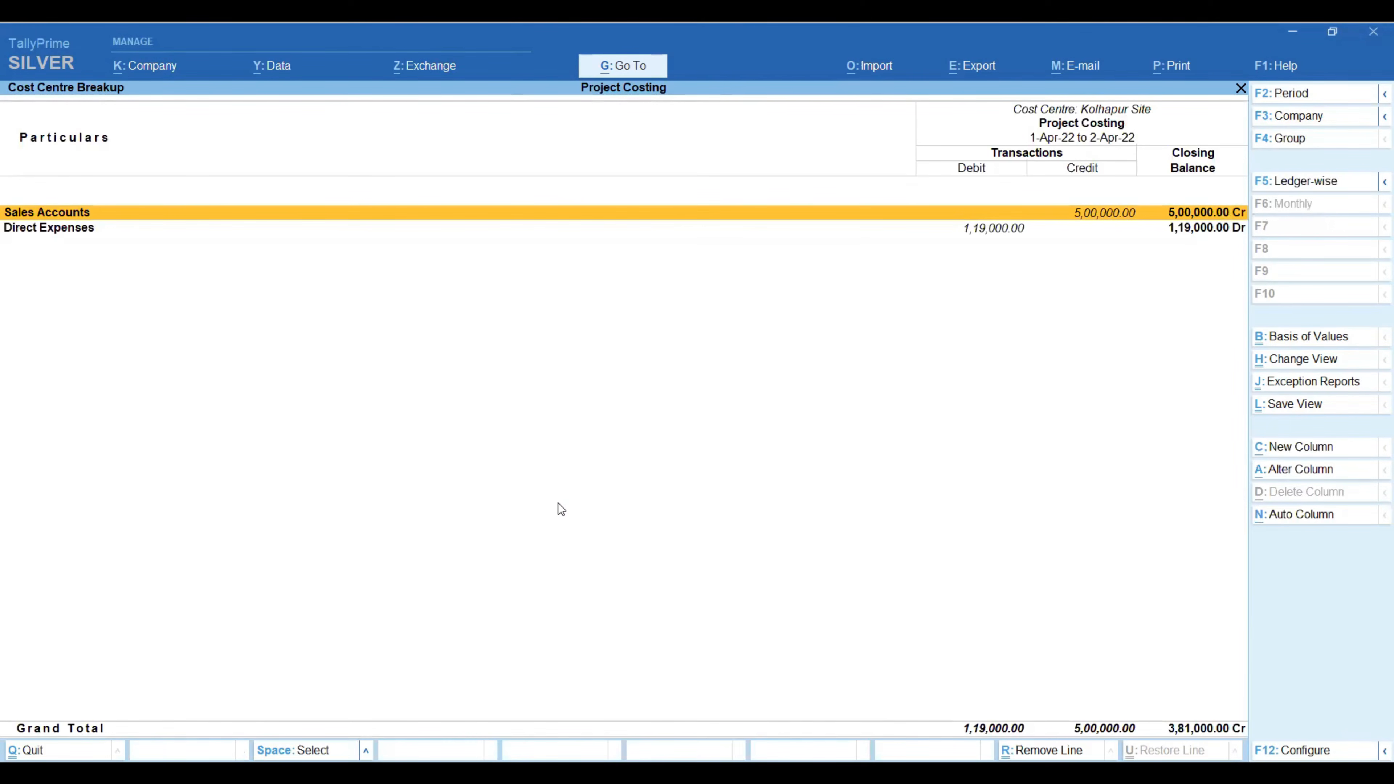
key("alt+F5")
key("Escape")
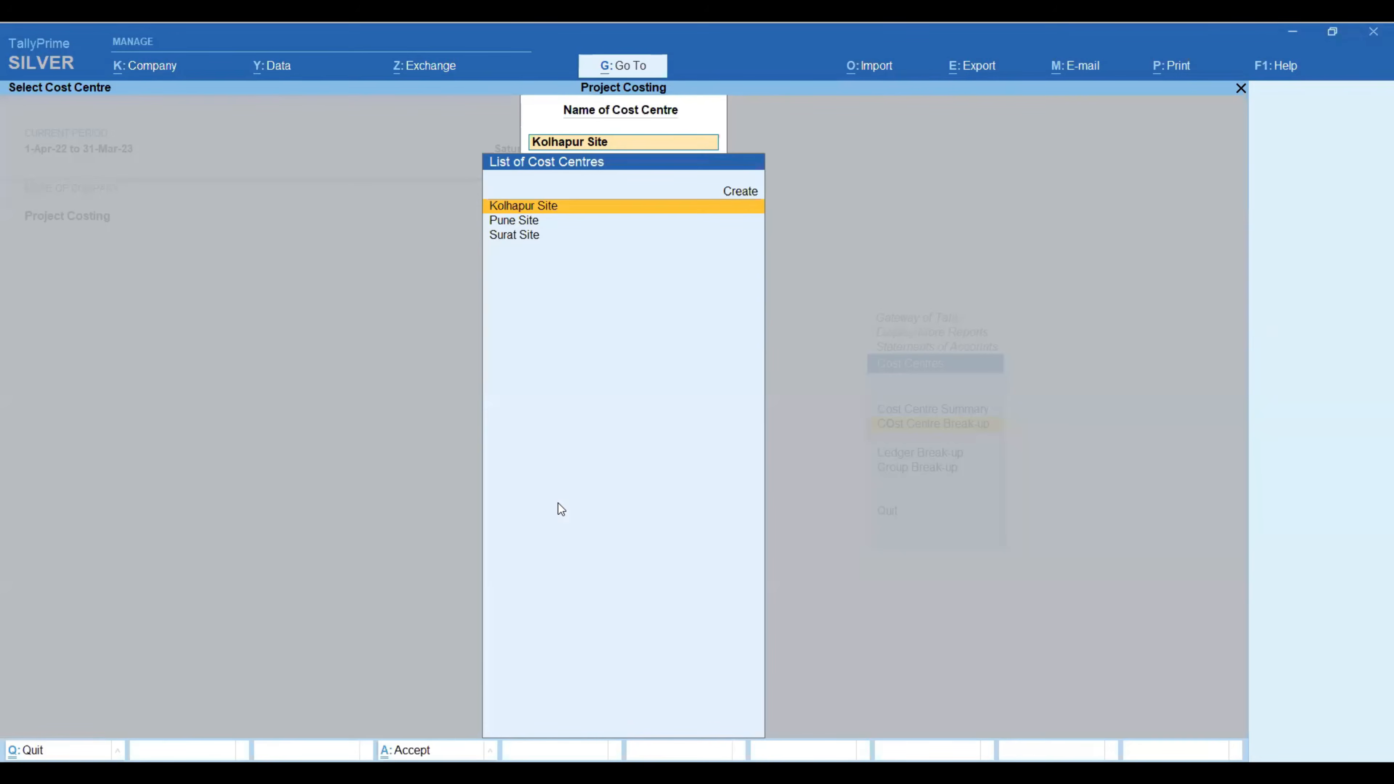
key("Escape")
key("Escape")
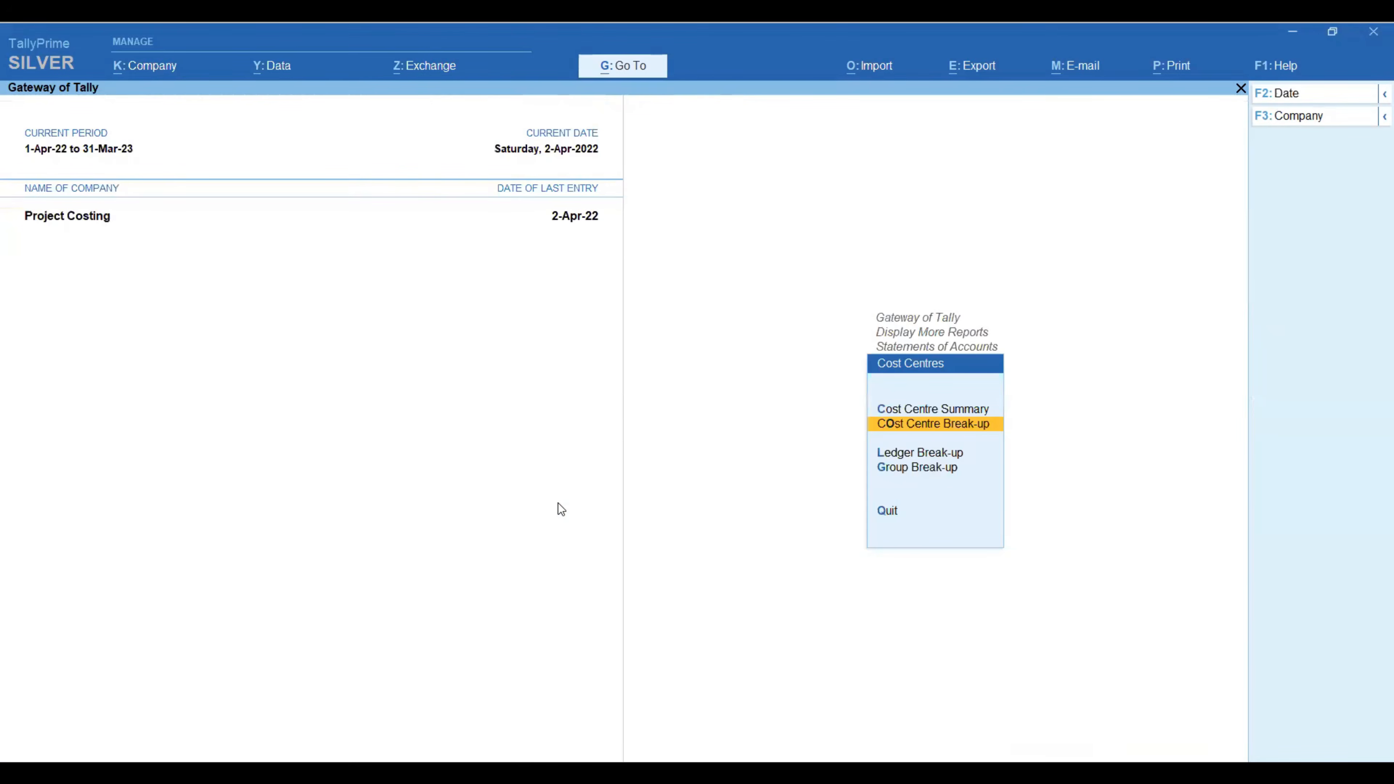
- View the cost centre Ledger Break-up for Purchase of Cement, then go back to the ledger selection
key("Down")
key("Return")
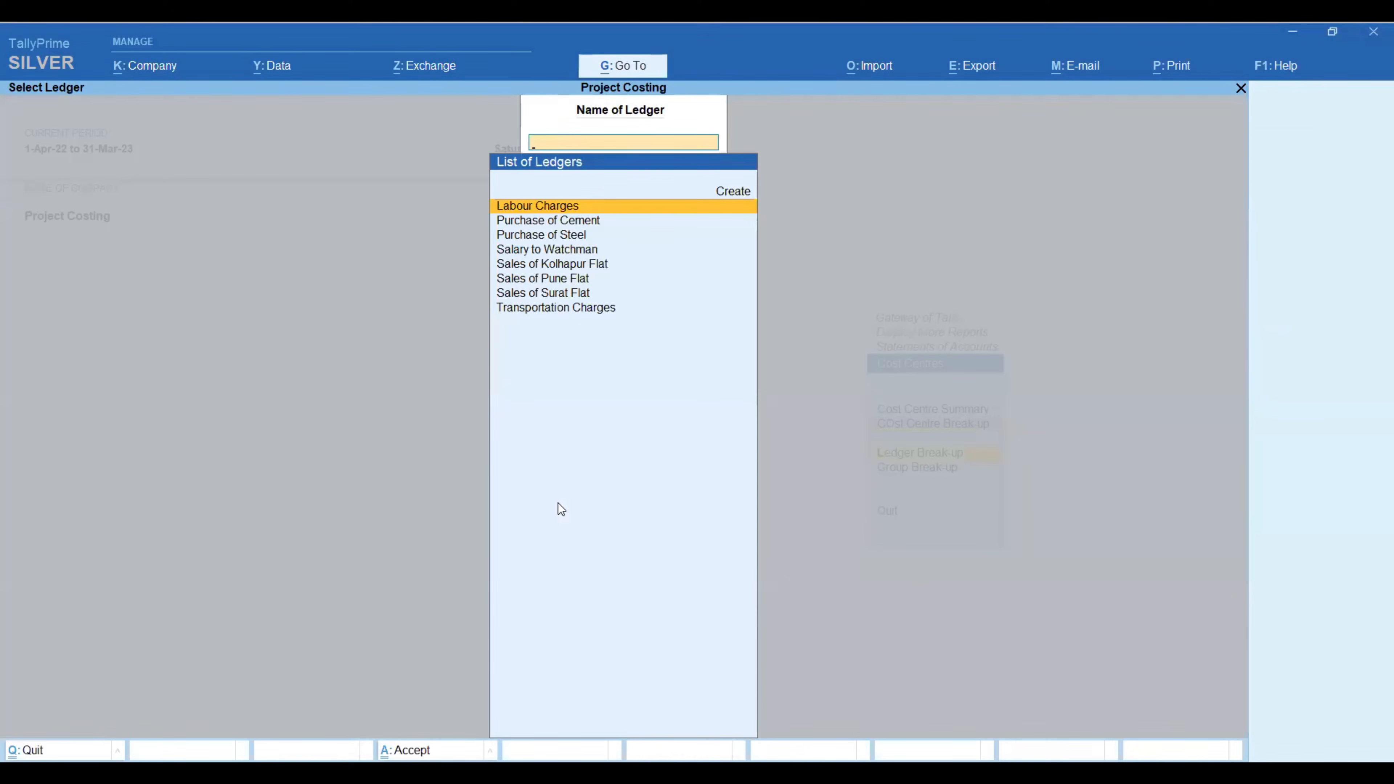
key("Down")
key("Return")
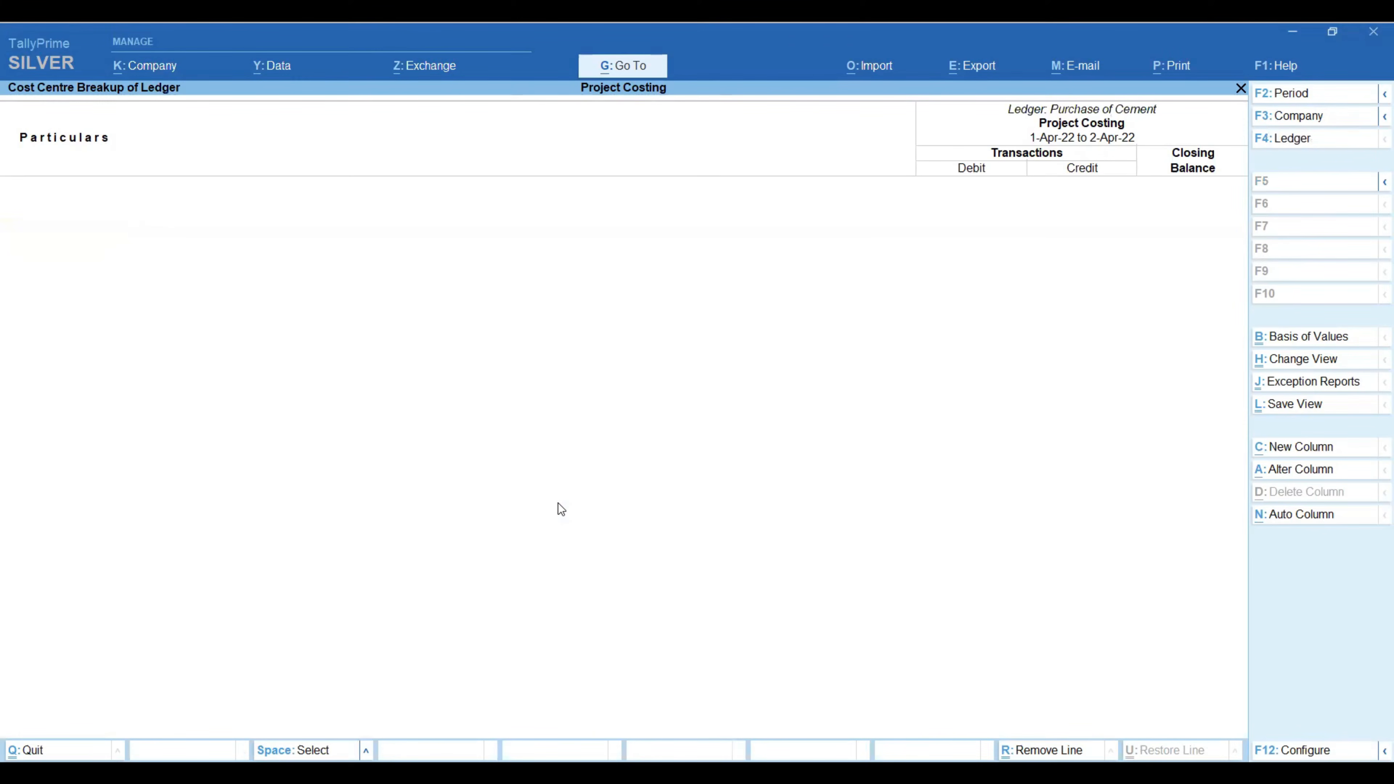
key("Escape")
- View the cost centre Ledger Break-up for Sales of Kolhapur Flat
key("Down")
key("Down")
key("Down")
key("Return")
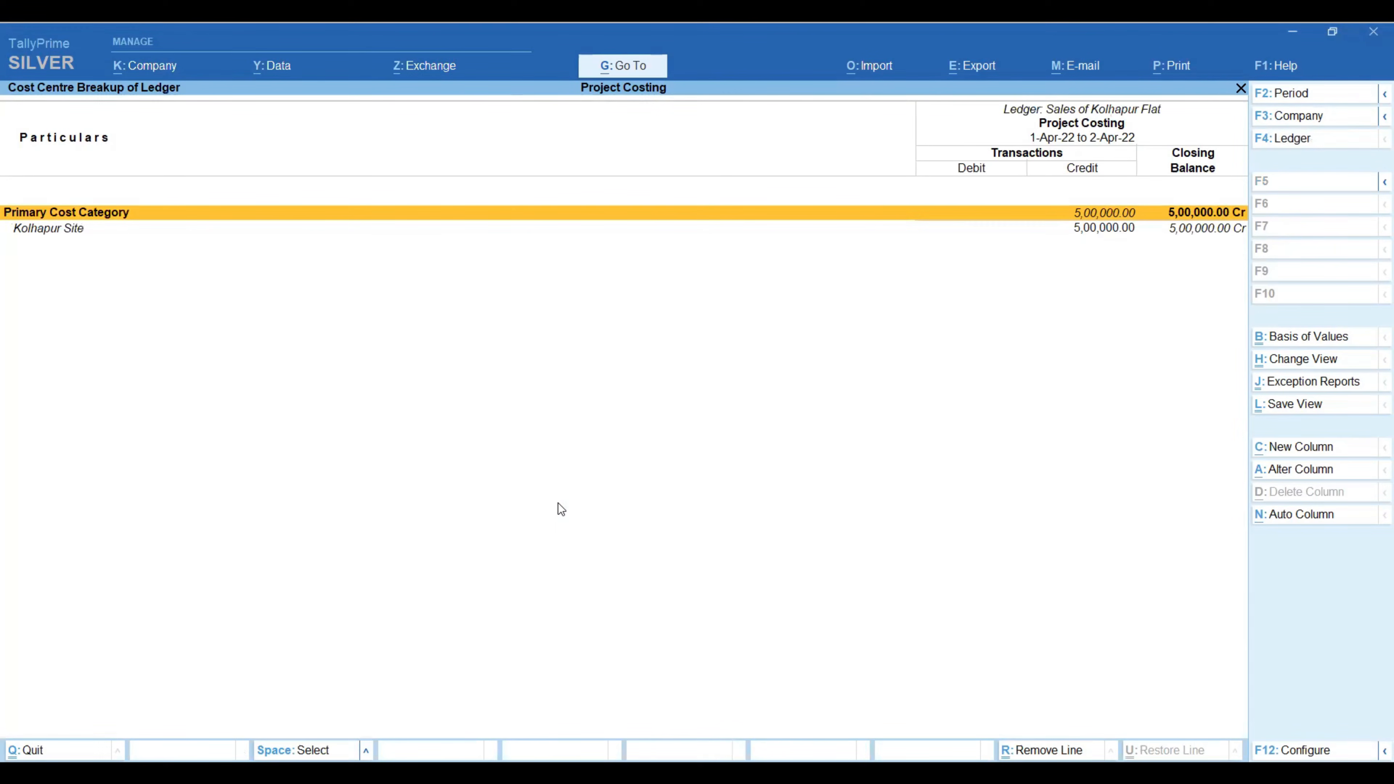
- Close the cost centre Ledger Break-up for Sales of Kolhapur Flat and return to the Gateway of Tally
key("Escape")
key("Escape")
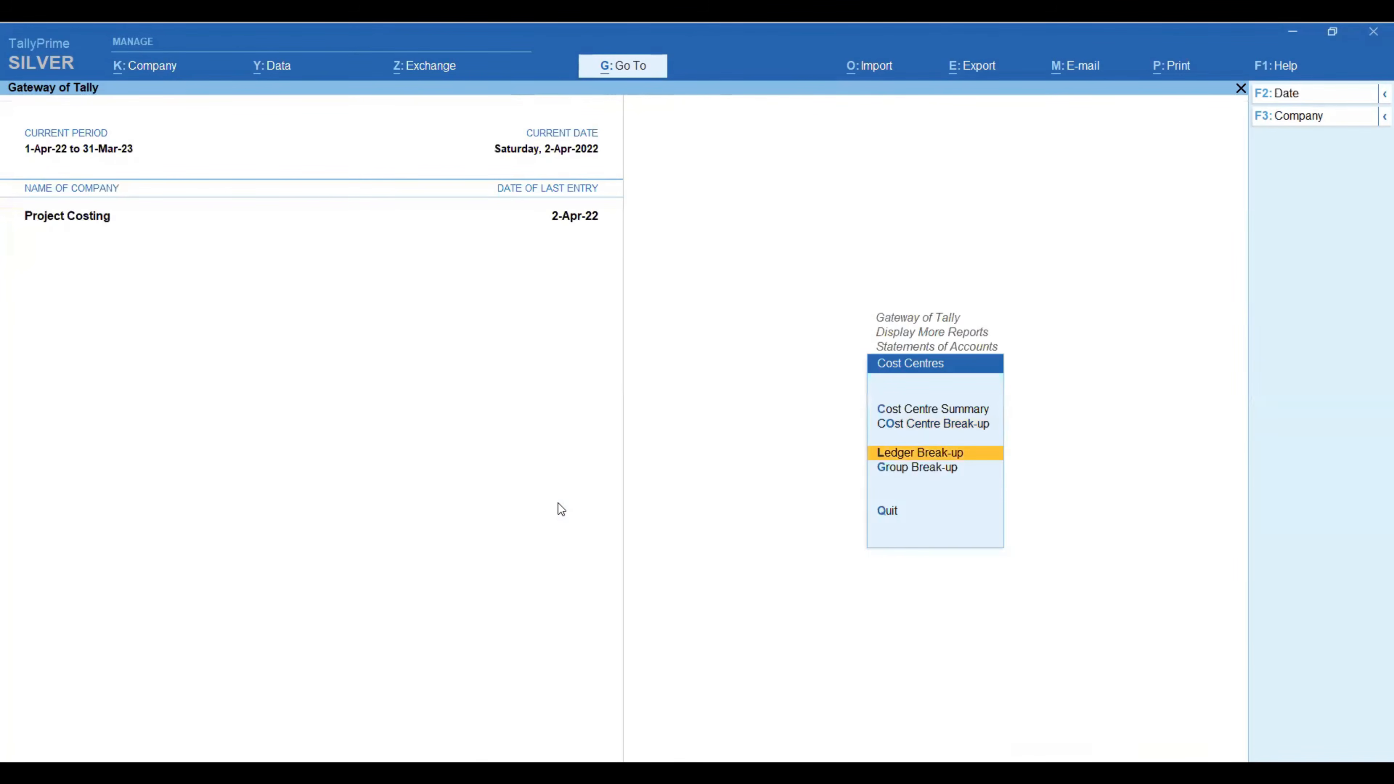
key("Escape")
key("Escape")
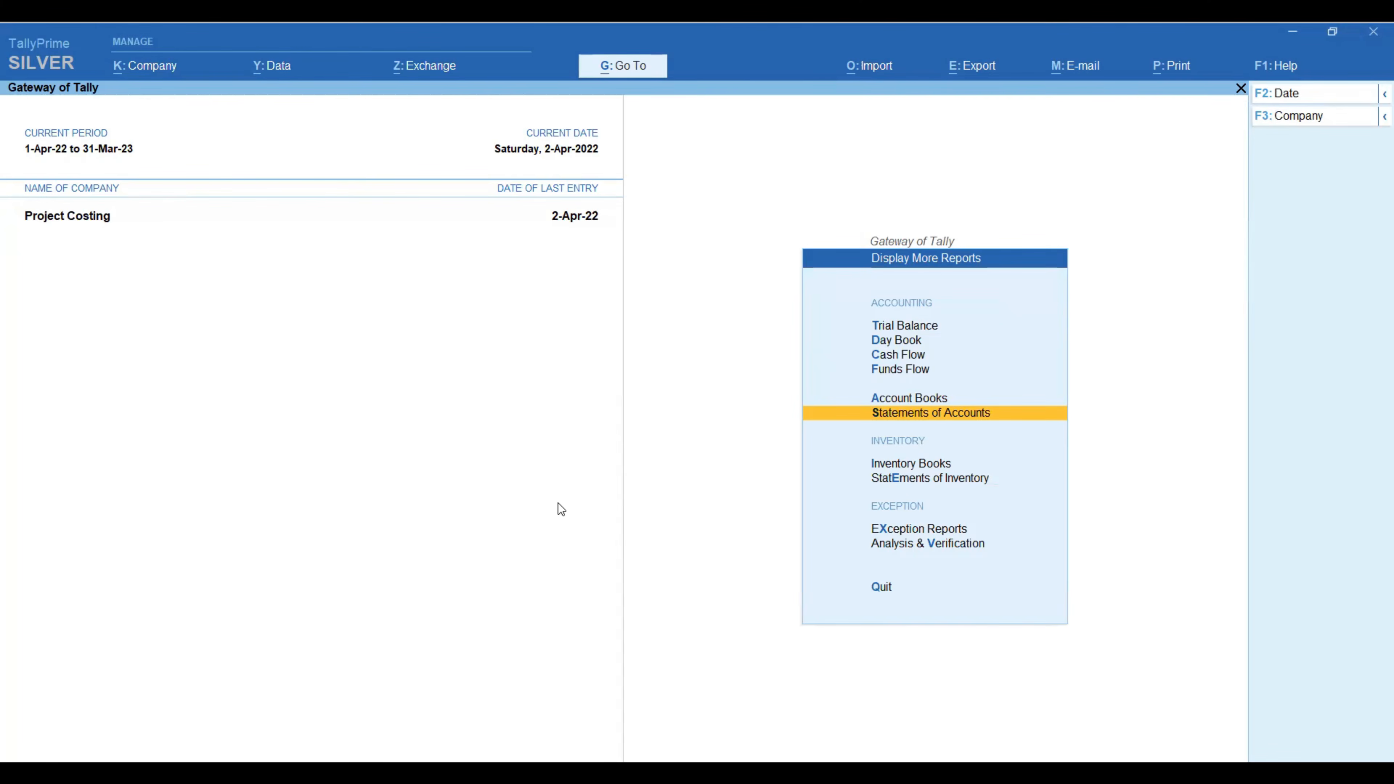
key("Escape")
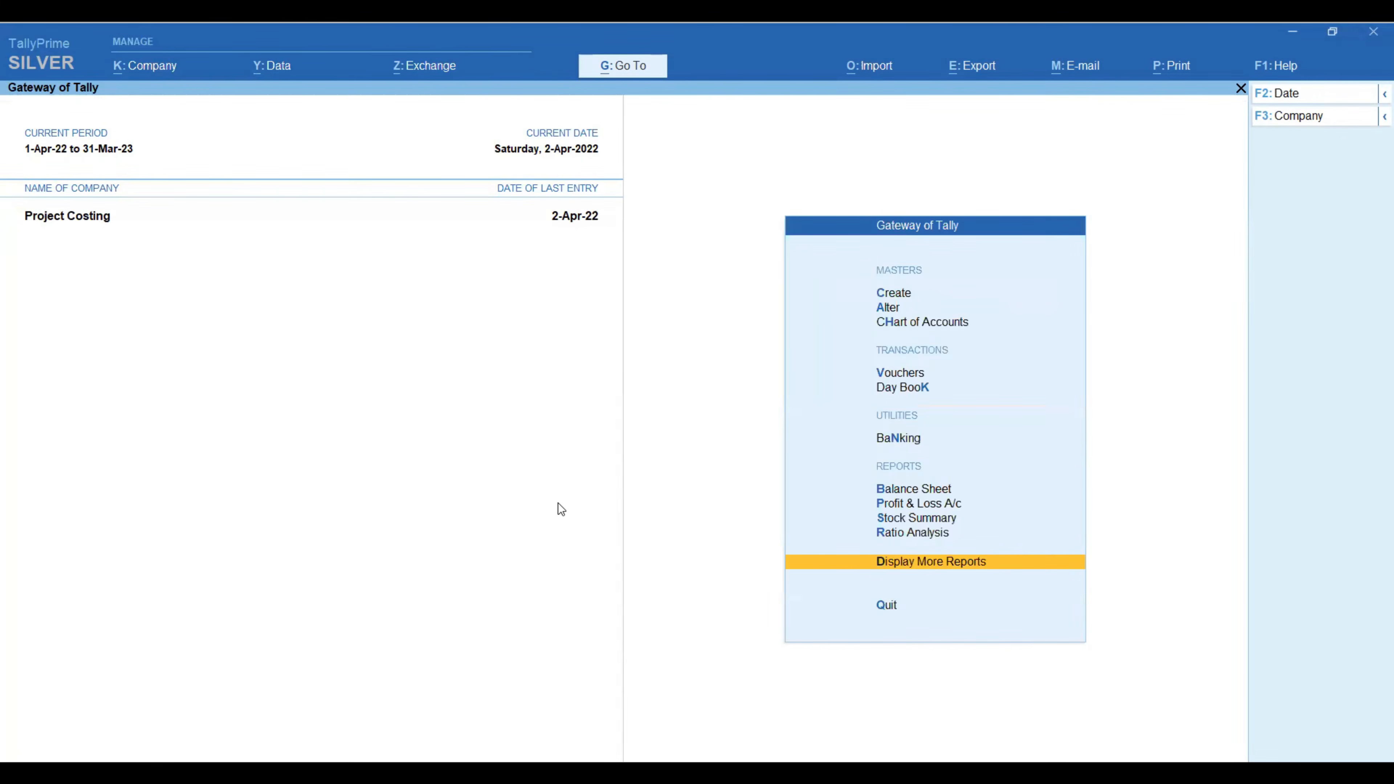
- View the Job Work Analysis for Kolhapur Site from the Statements of Inventory in detailed form
key("Return")
key("Down")
key("Down")
key("Down")
key("Down")
key("Down")
key("Down")
key("Down")
key("Down")
key("Up")
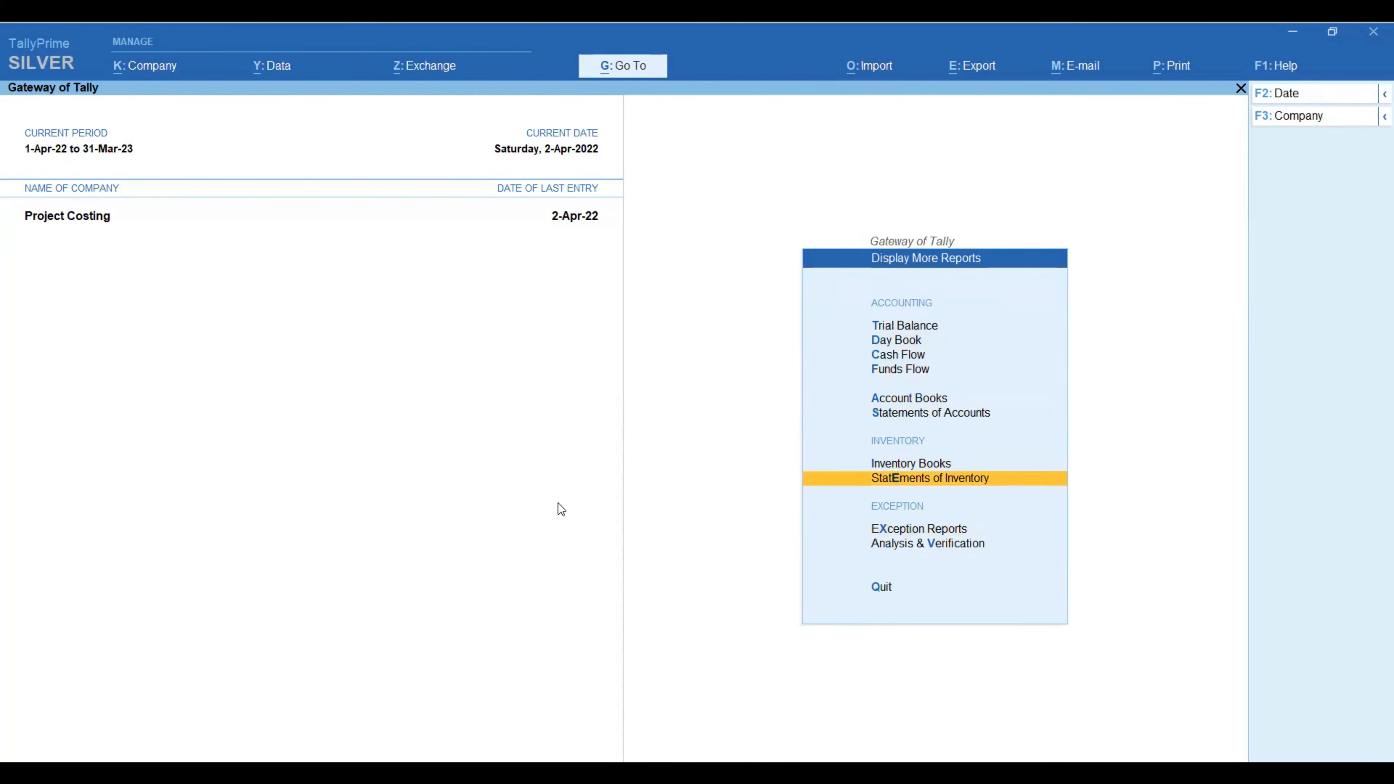
key("Return")
key("Down")
key("Down")
key("Down")
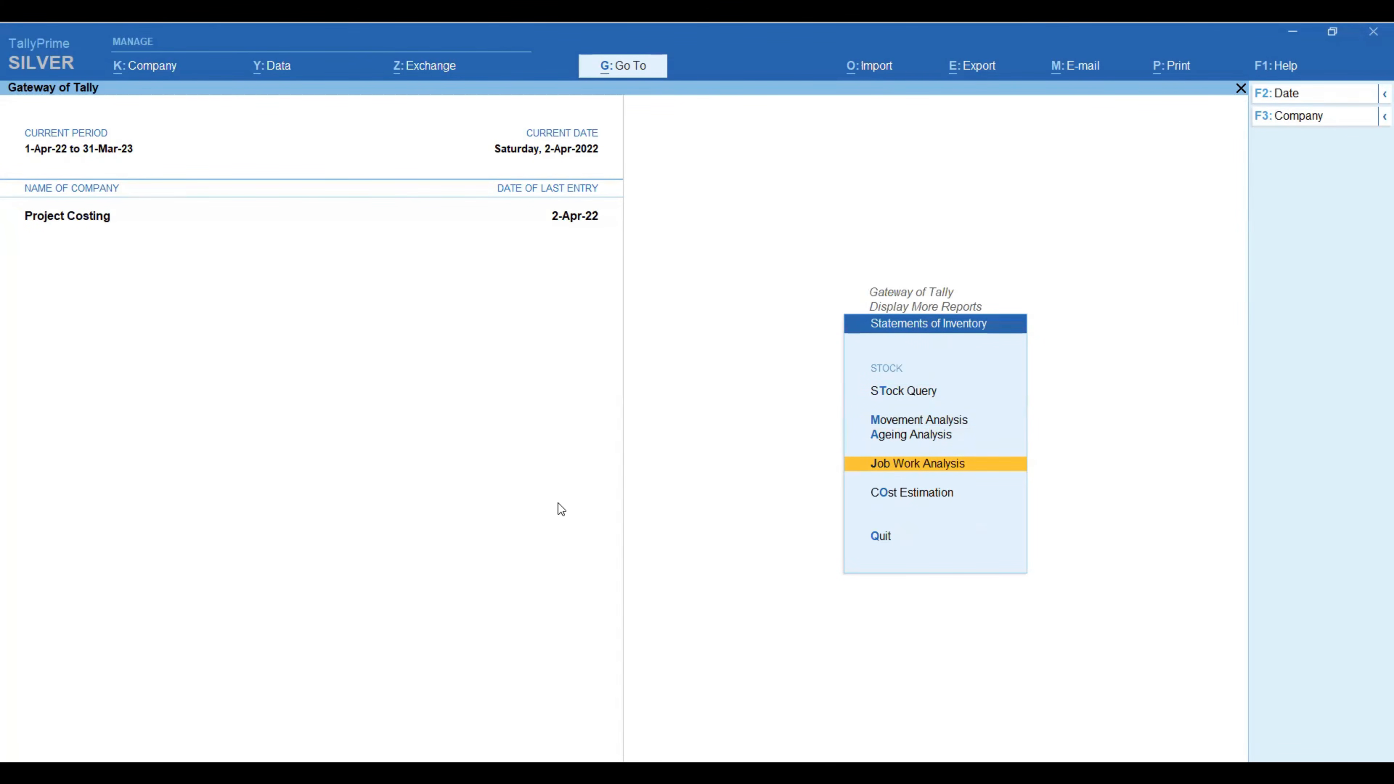
key("Return")
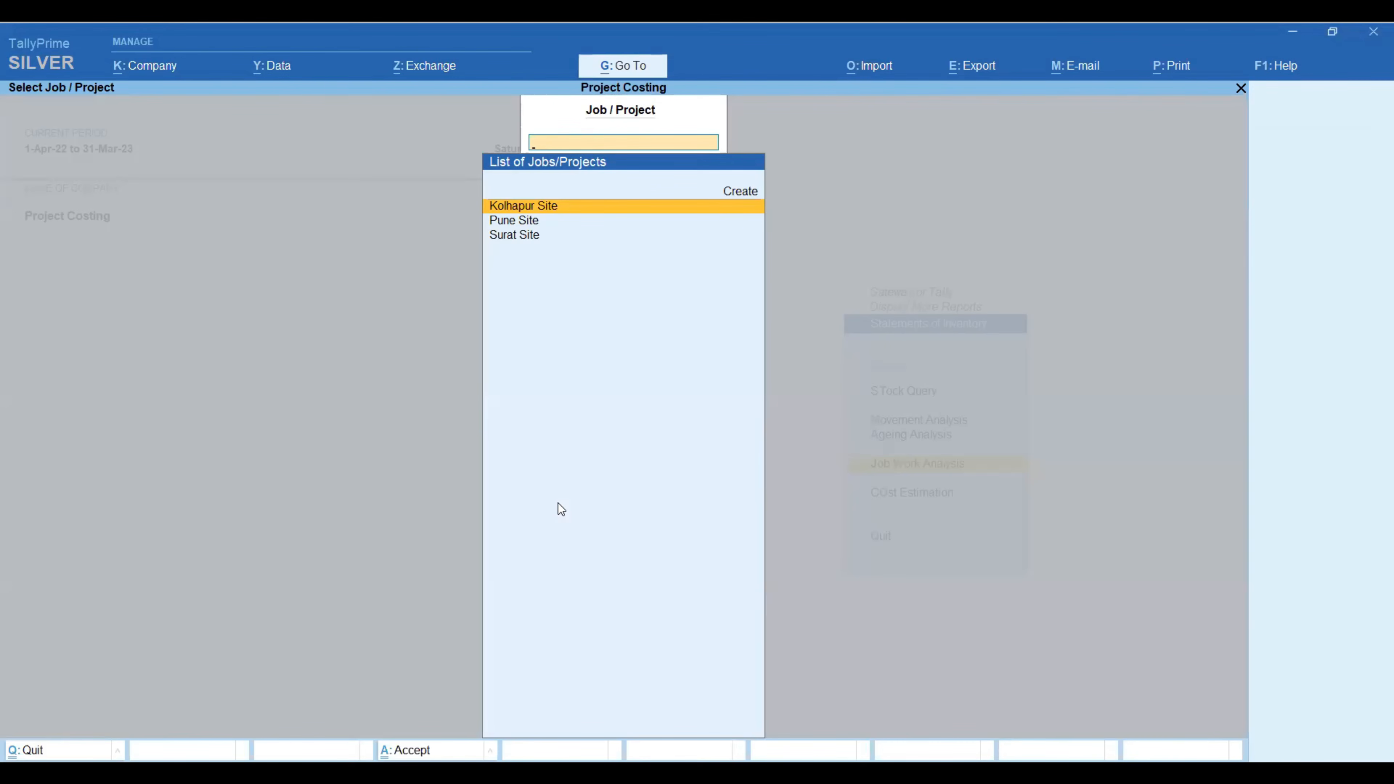
key("Return")
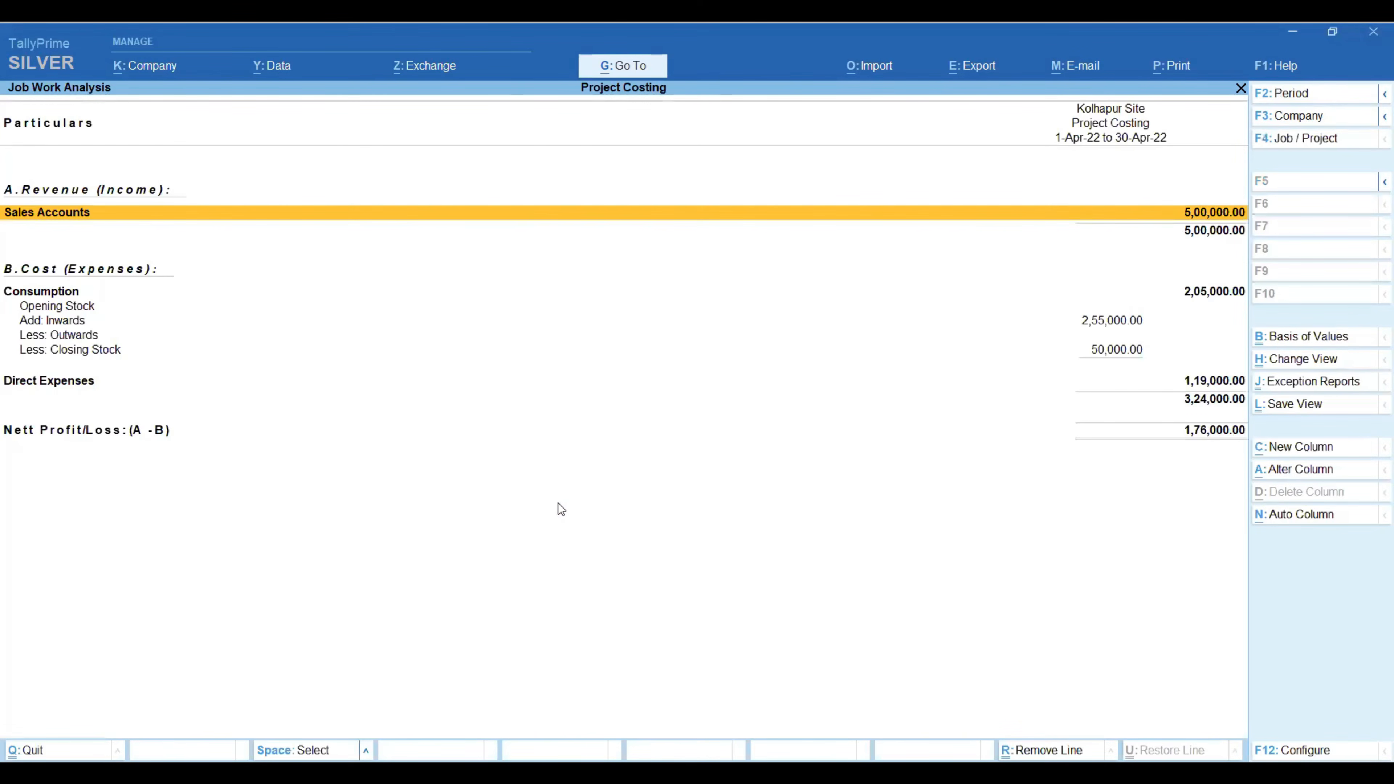
key("alt+F5")
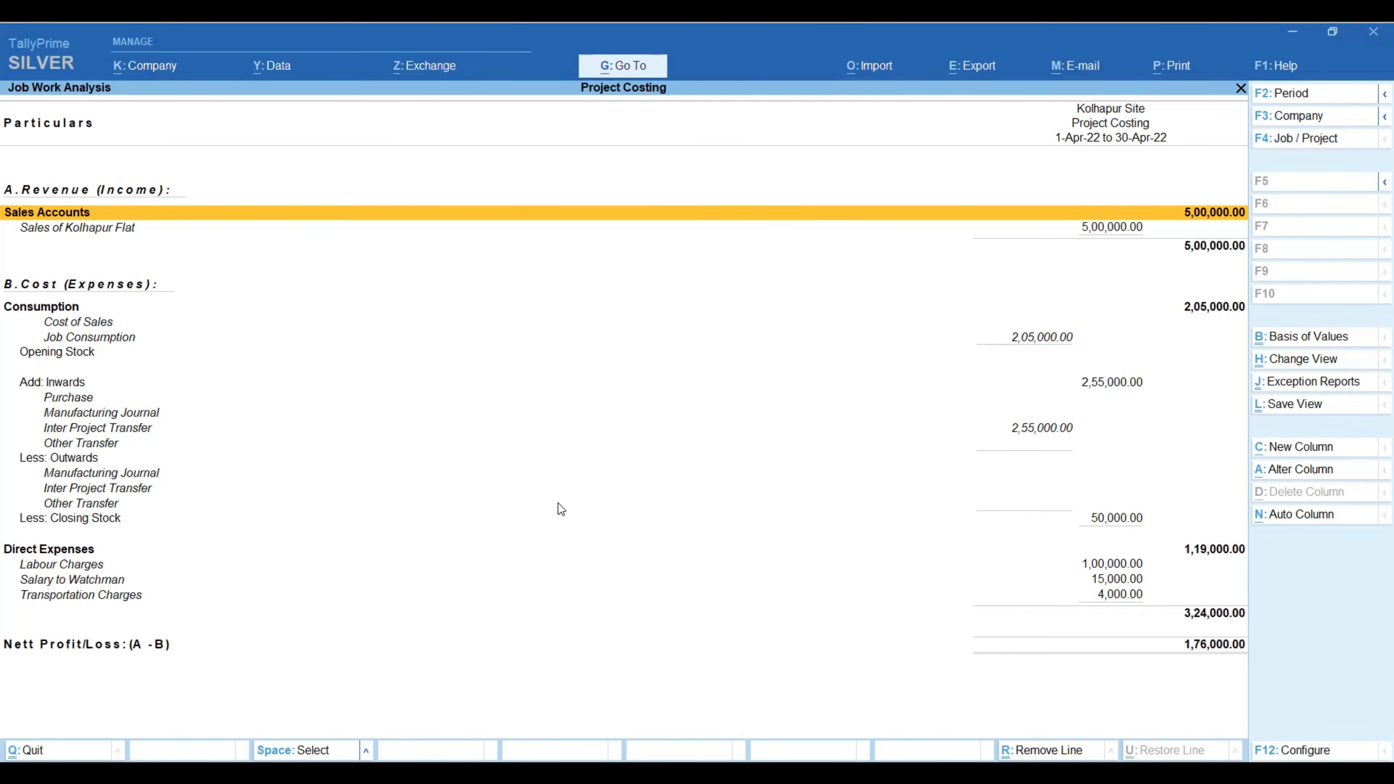
- Examine the Kolhapur Site consumption, inwards, outwards and direct expense lines in the Job Work Analysis
key("Down")
key("Down")
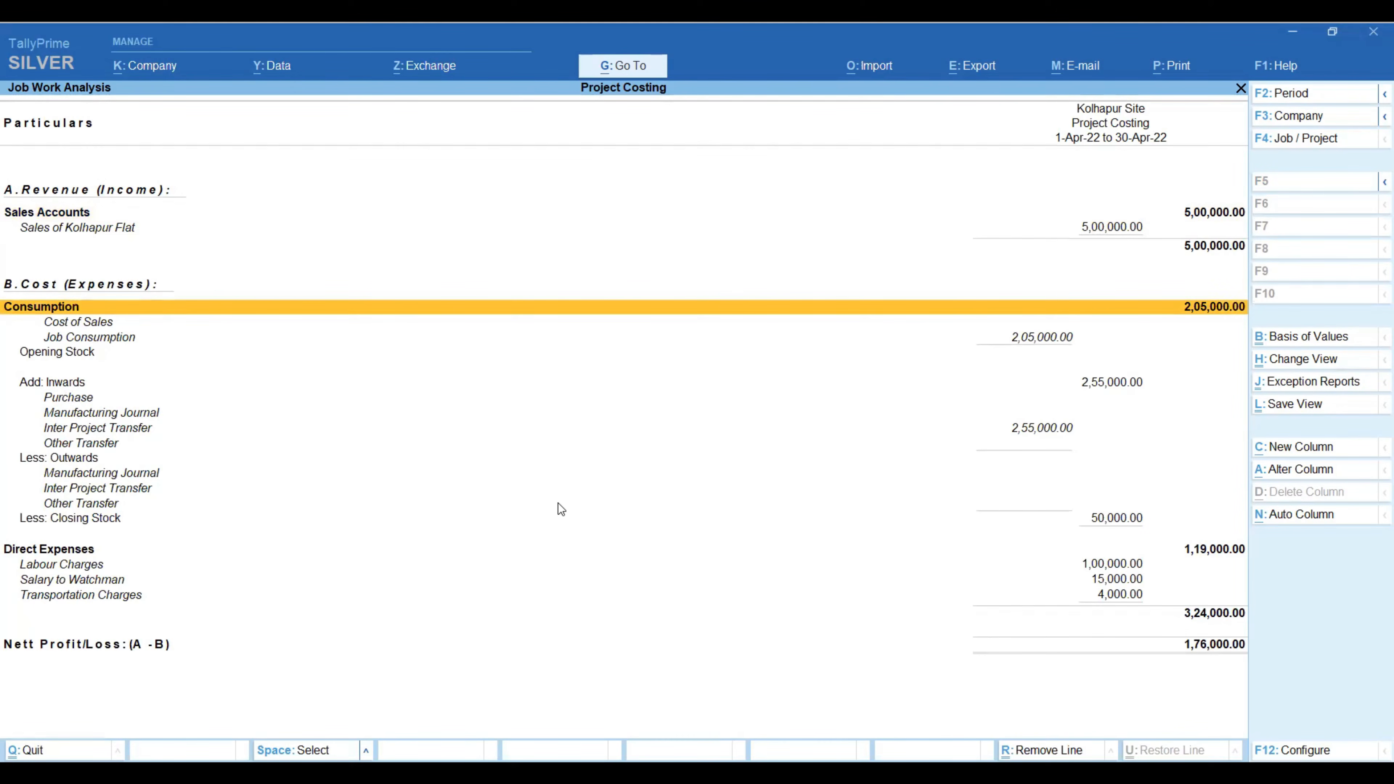
key("Down")
key("Up")
key("Down")
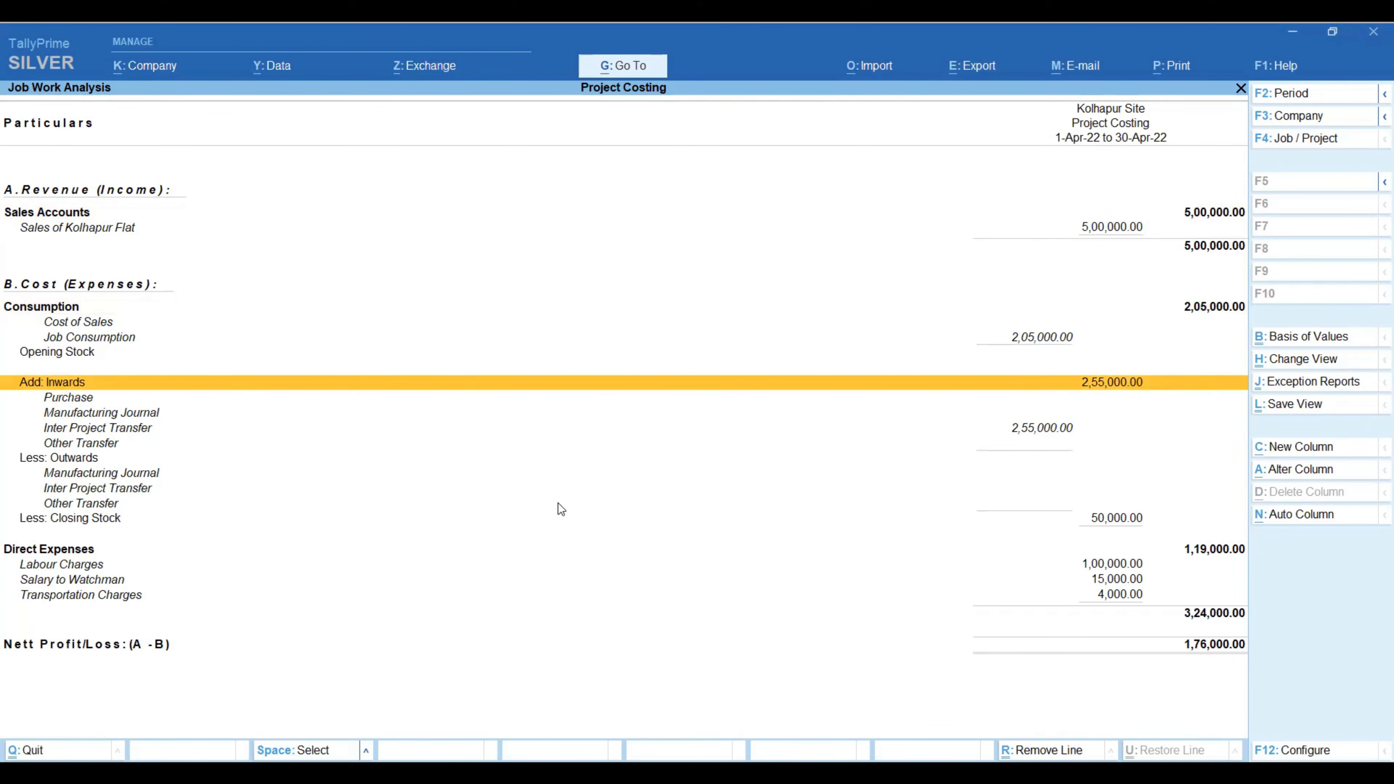
key("Down")
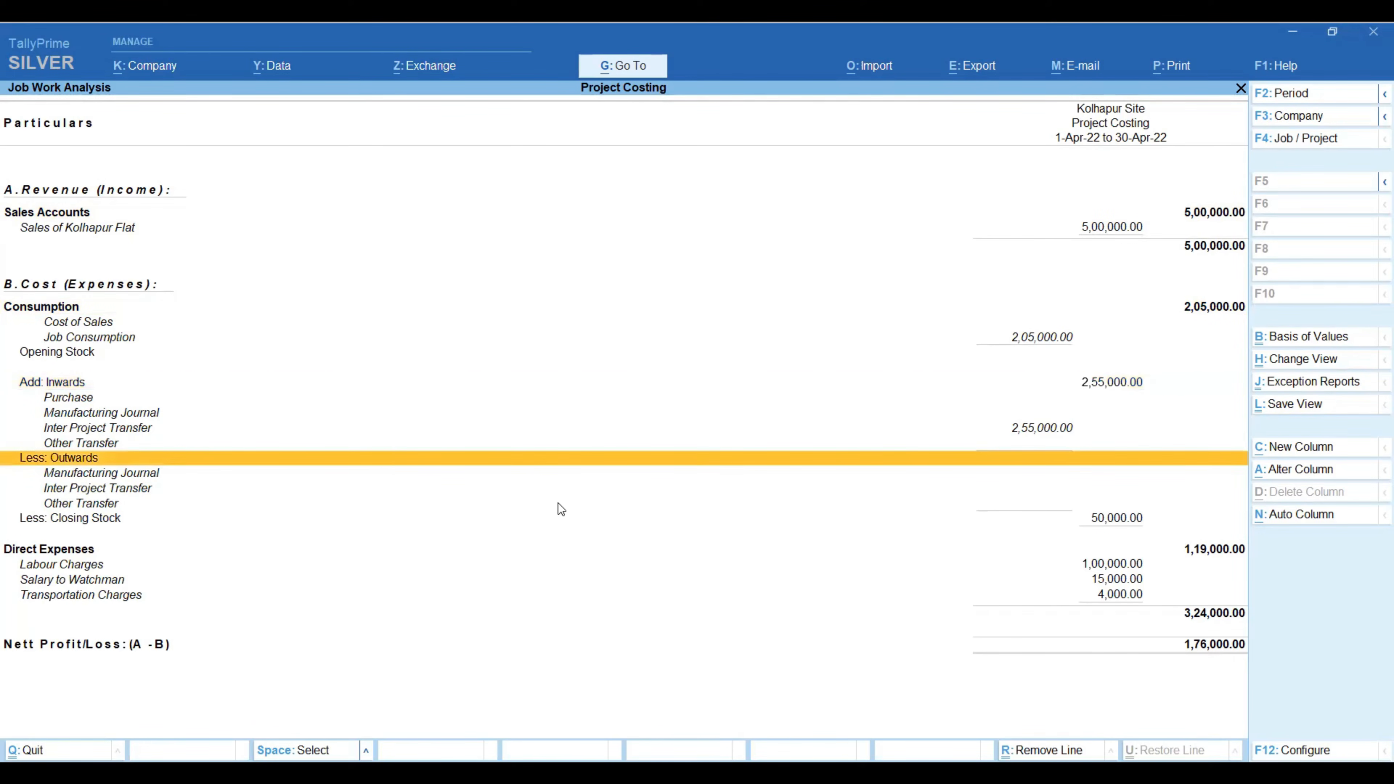
key("Down")
key("Up")
key("Down")
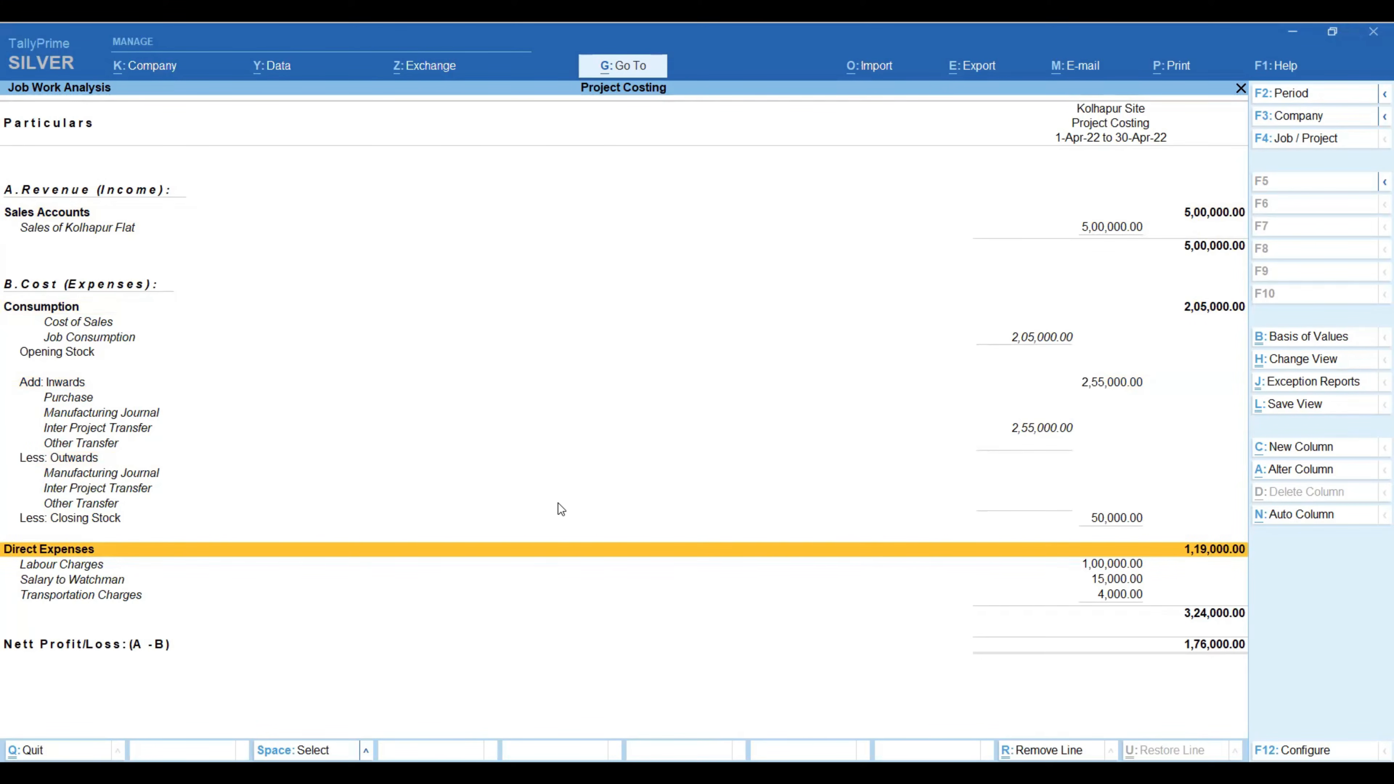
key("Down")
key("Down")
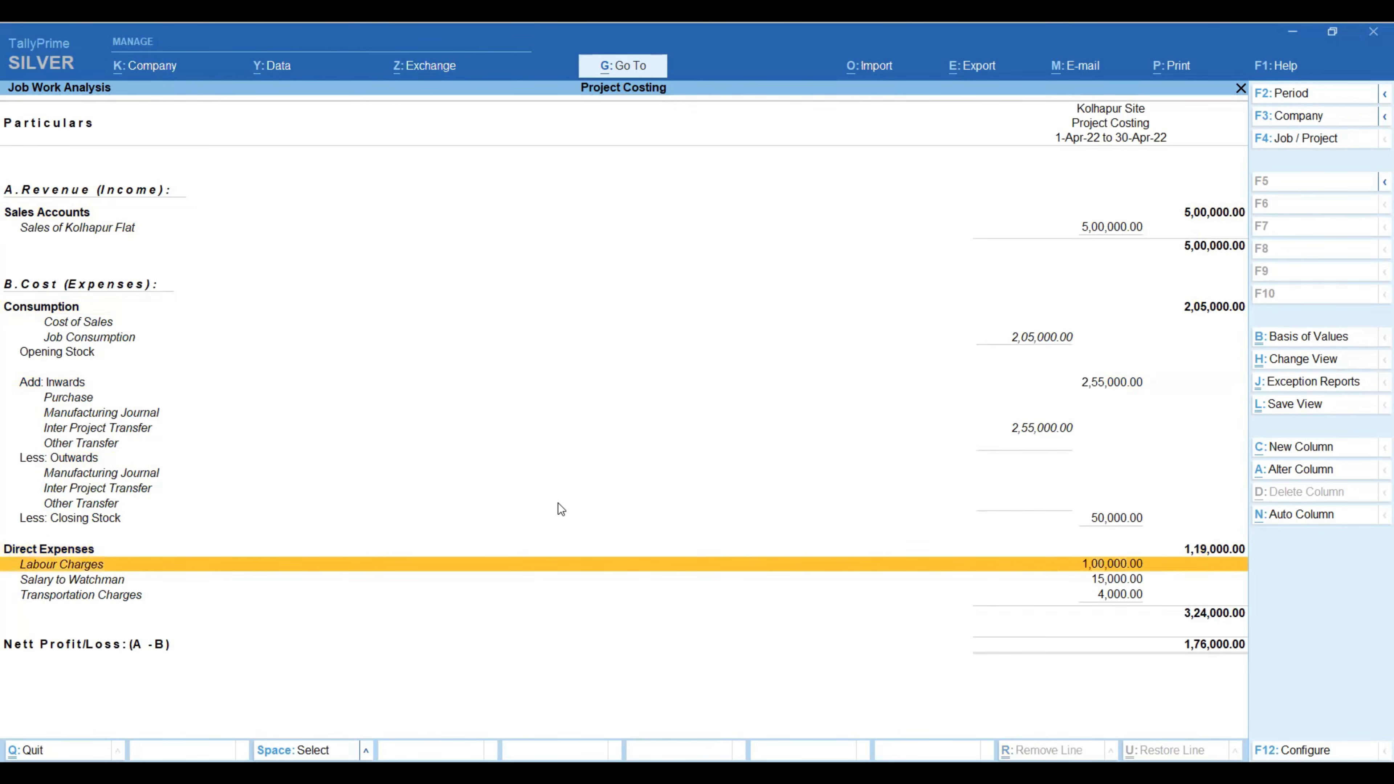
key("Down")
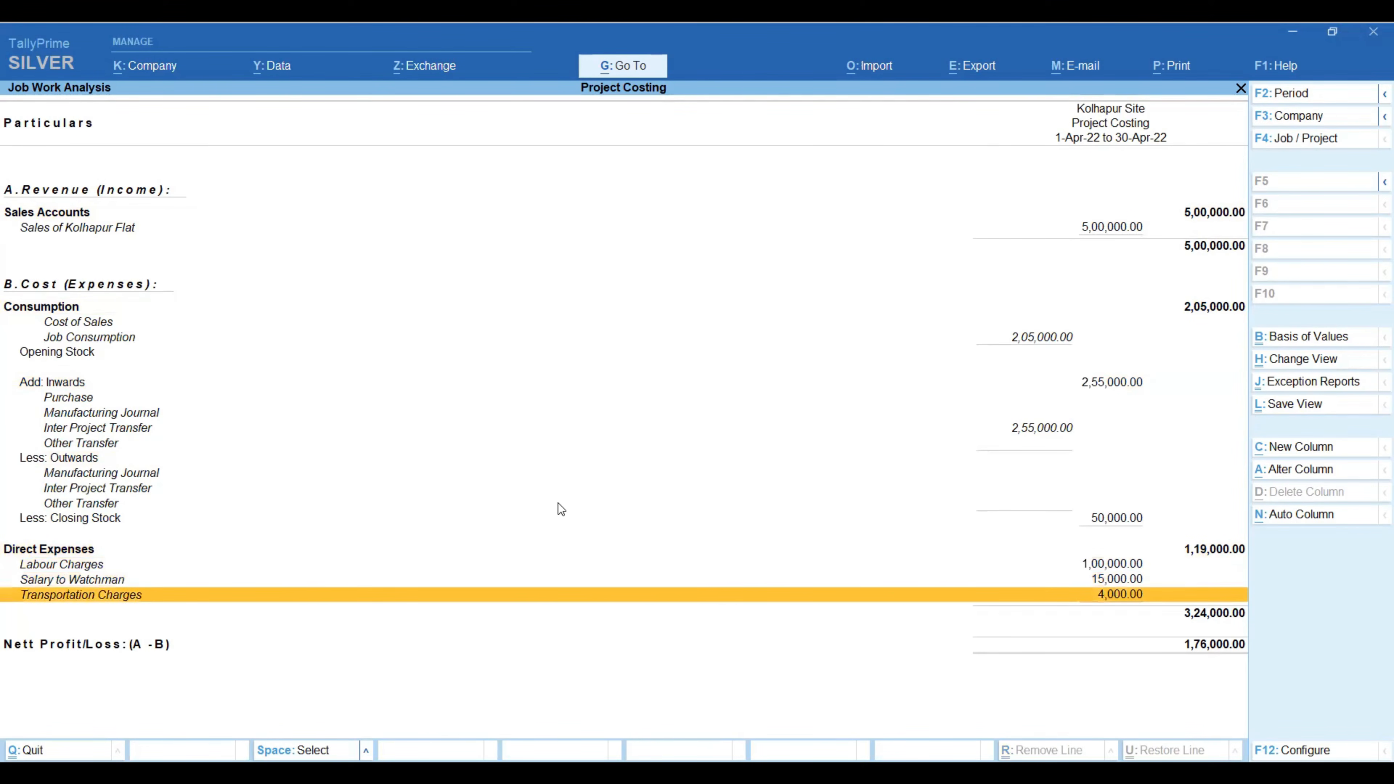
key("Up")
key("Up")
key("Up")
key("Up")
key("Up")
key("Up")
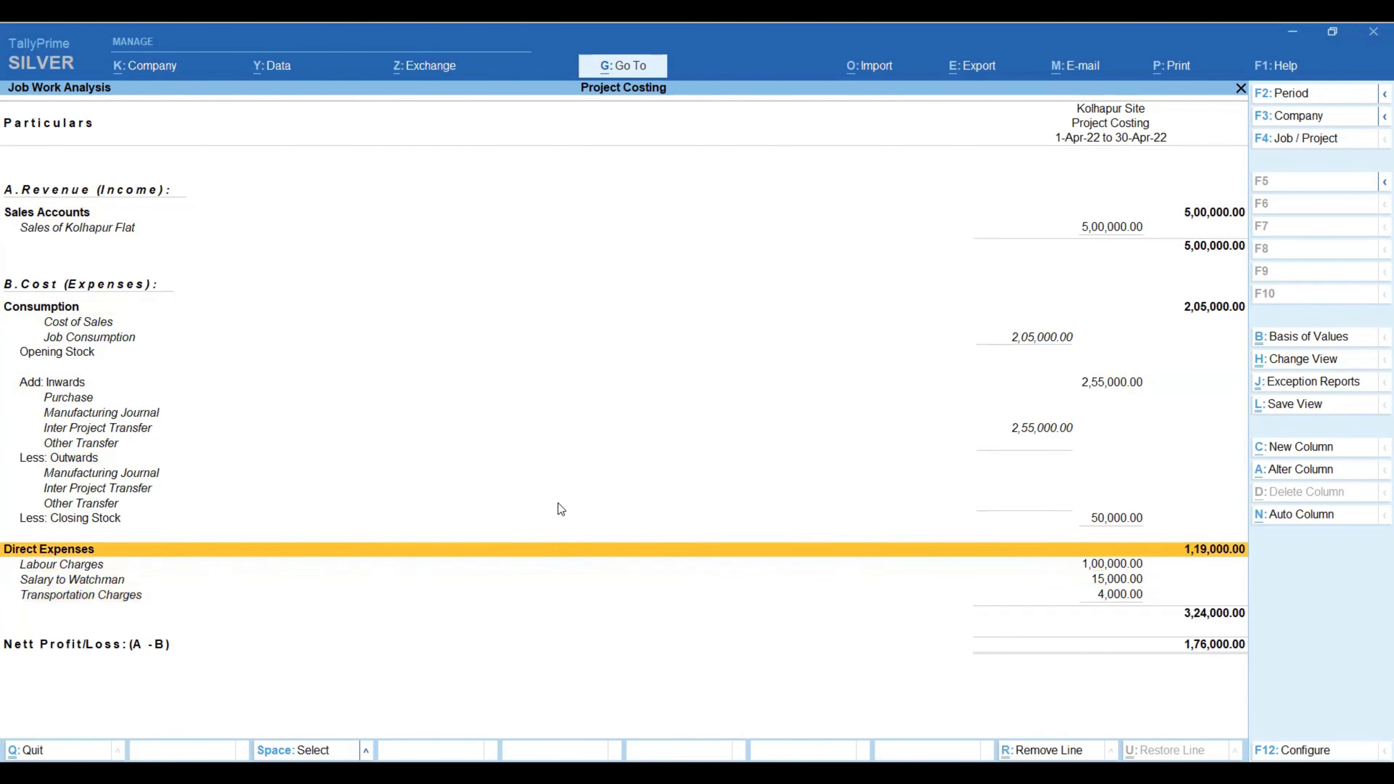
key("Down")
key("Down")
key("Up")
key("Up")
key("Up")
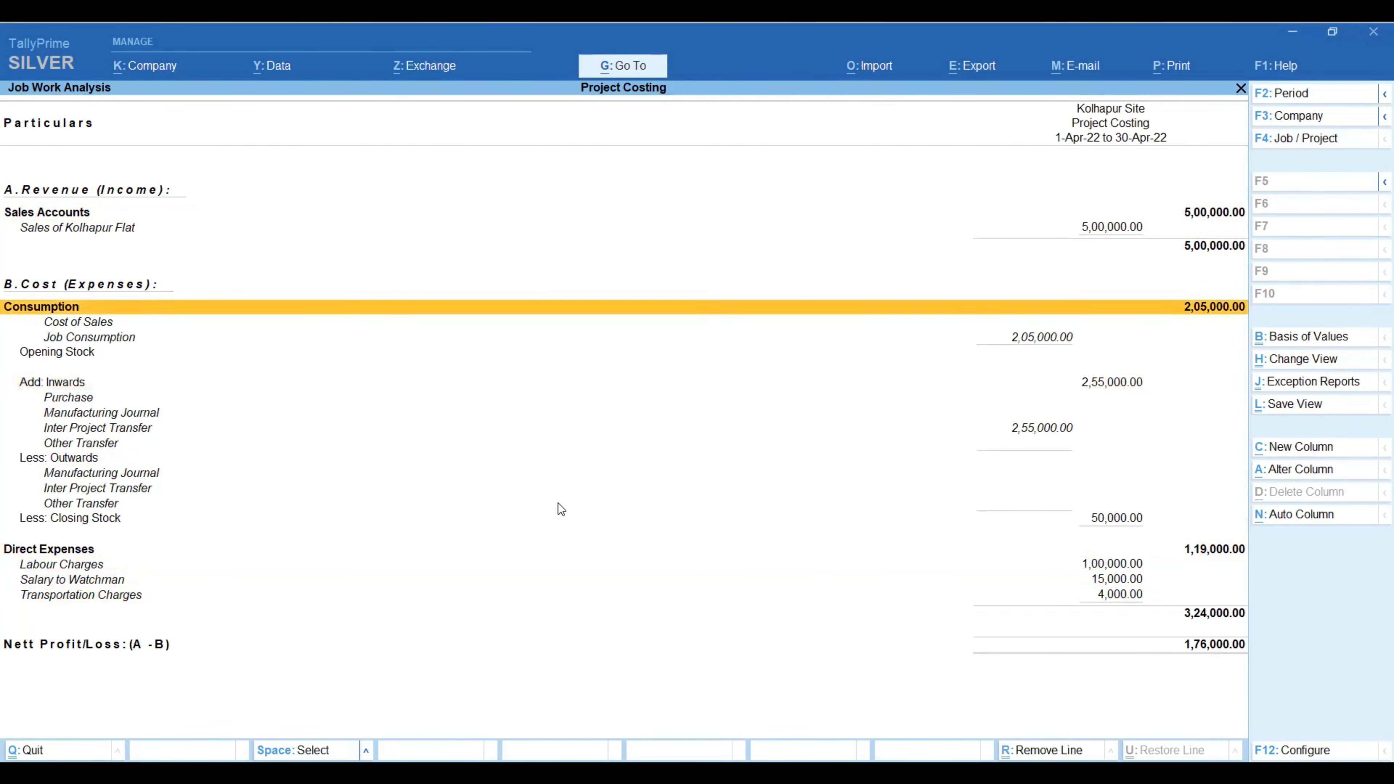
- Drill down from Consumption through Kolhapur Stock to the Cement godown vouchers, then return to the Job Work Analysis
key("Down")
key("Down")
key("Down")
key("Up")
key("Return")
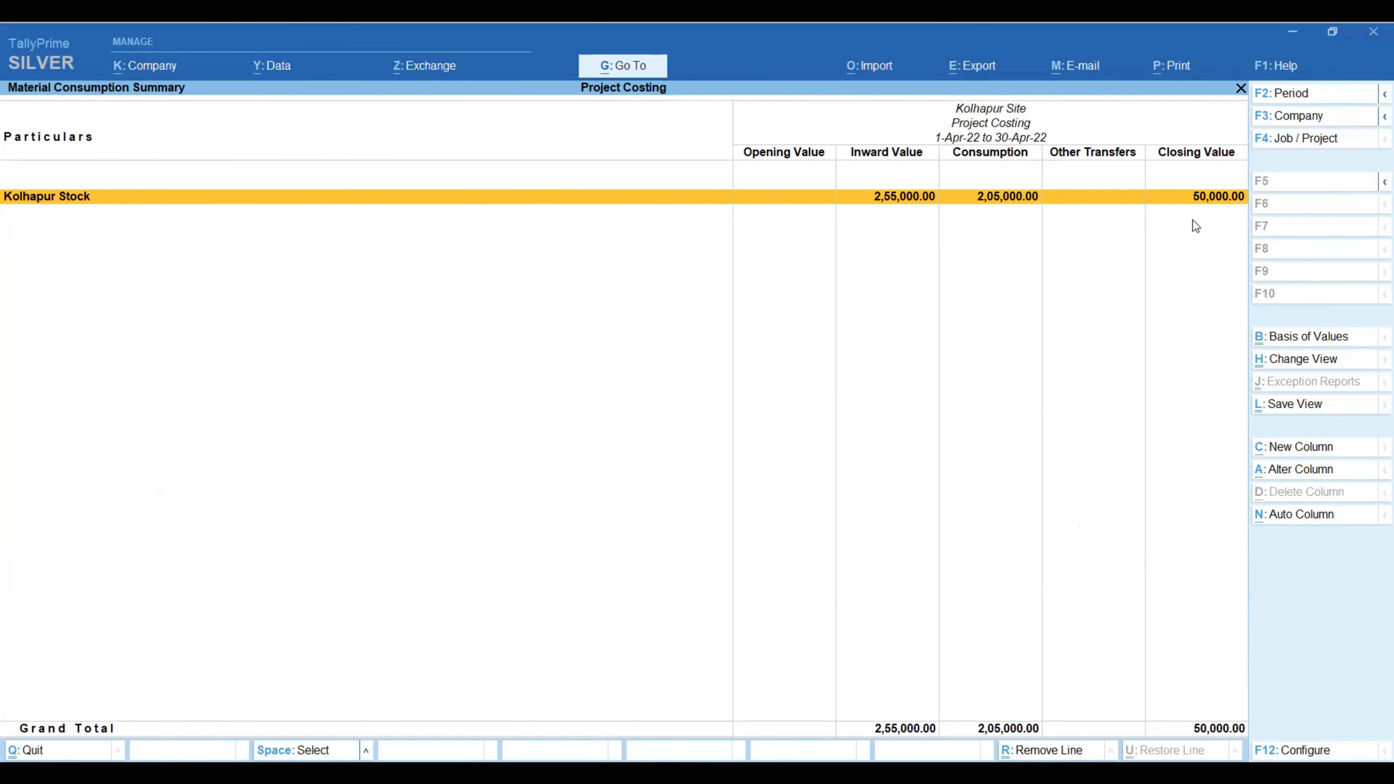
key("Return")
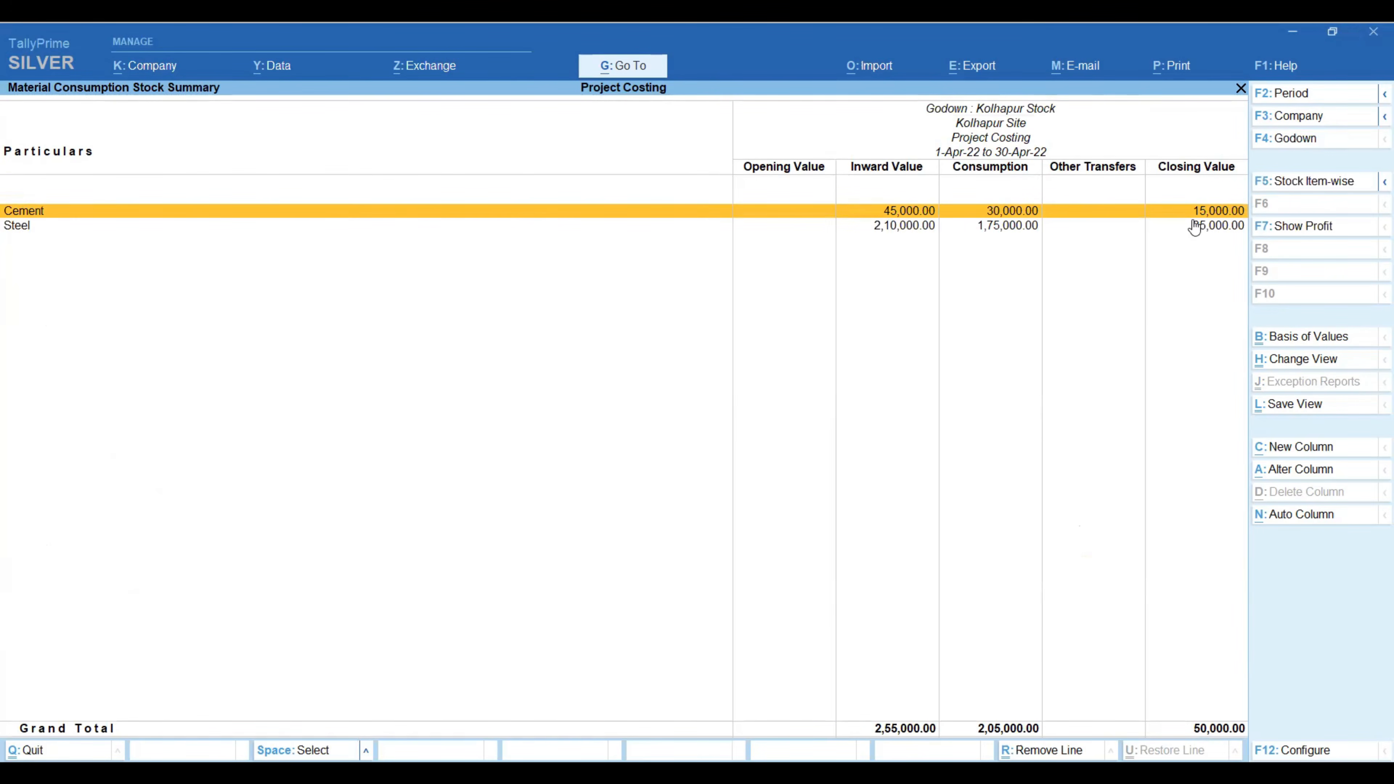
key("Return")
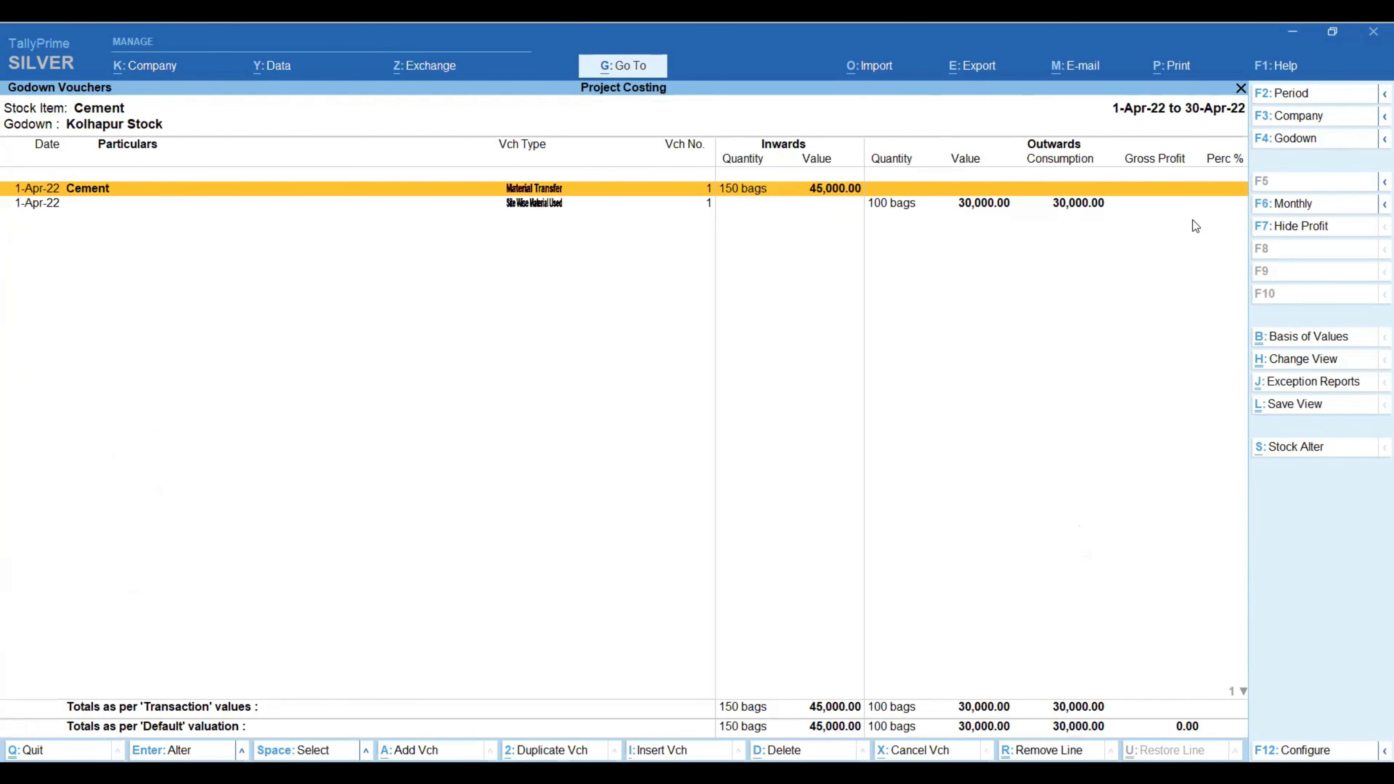
key("Escape")
key("Escape")
key("Escape")
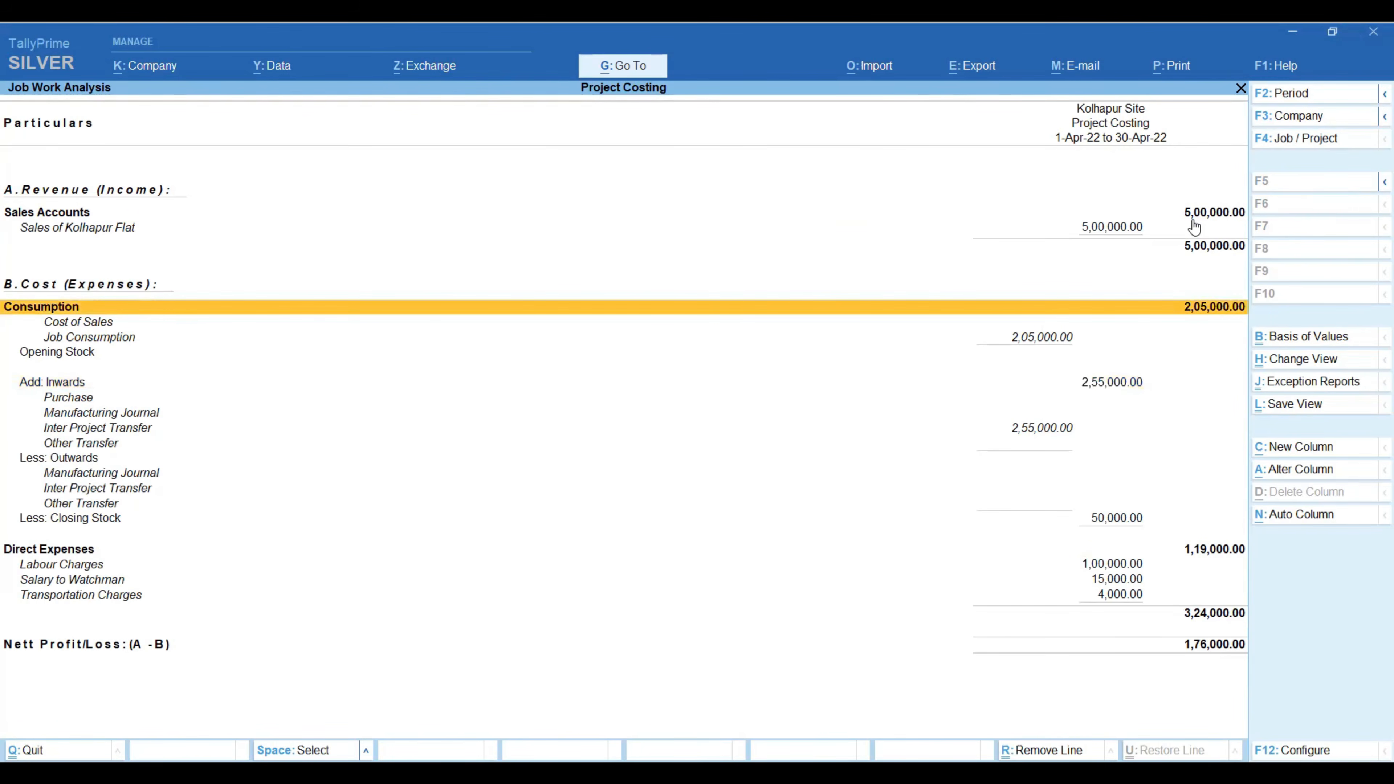
- View the item-wise material consumption of Kolhapur Stock behind the Inwards line, then return to the Job Work Analysis
key("Down")
key("Return")
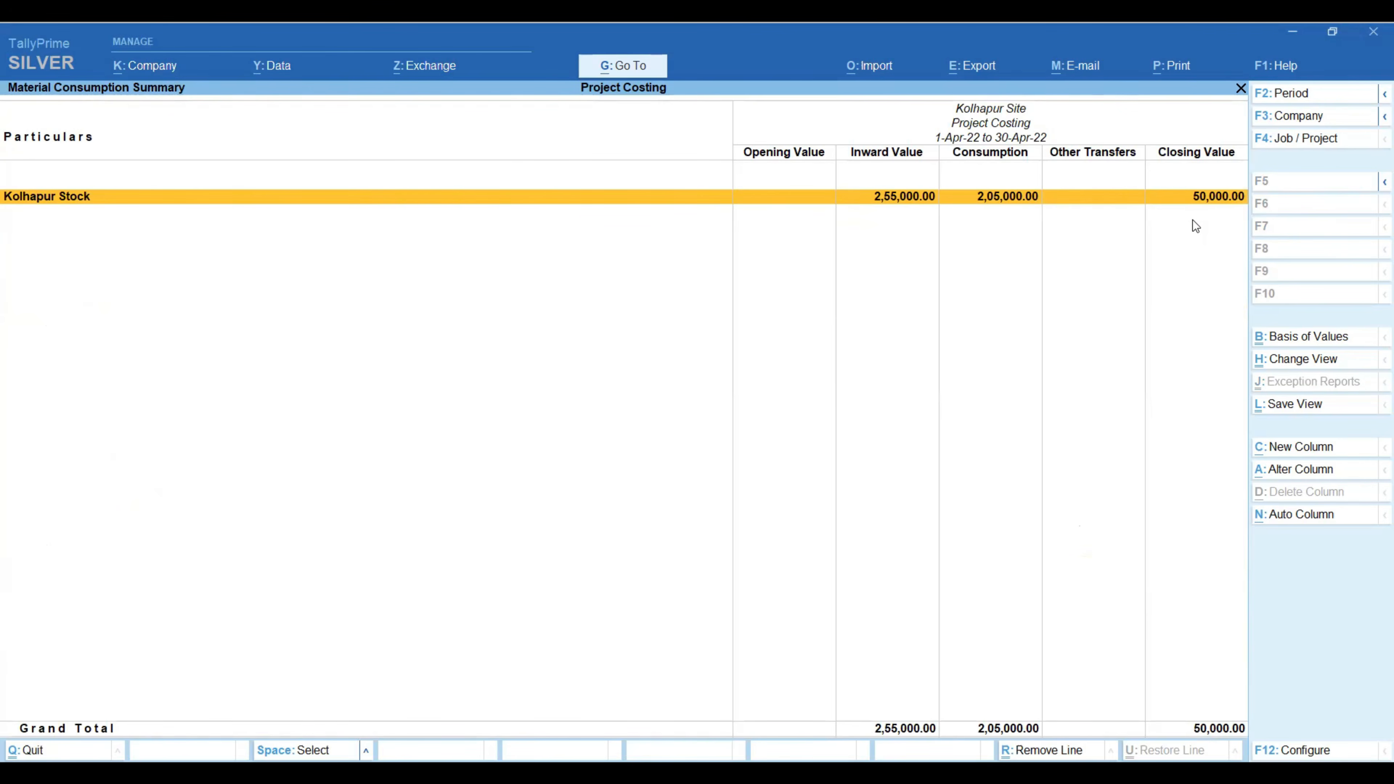
key("Return")
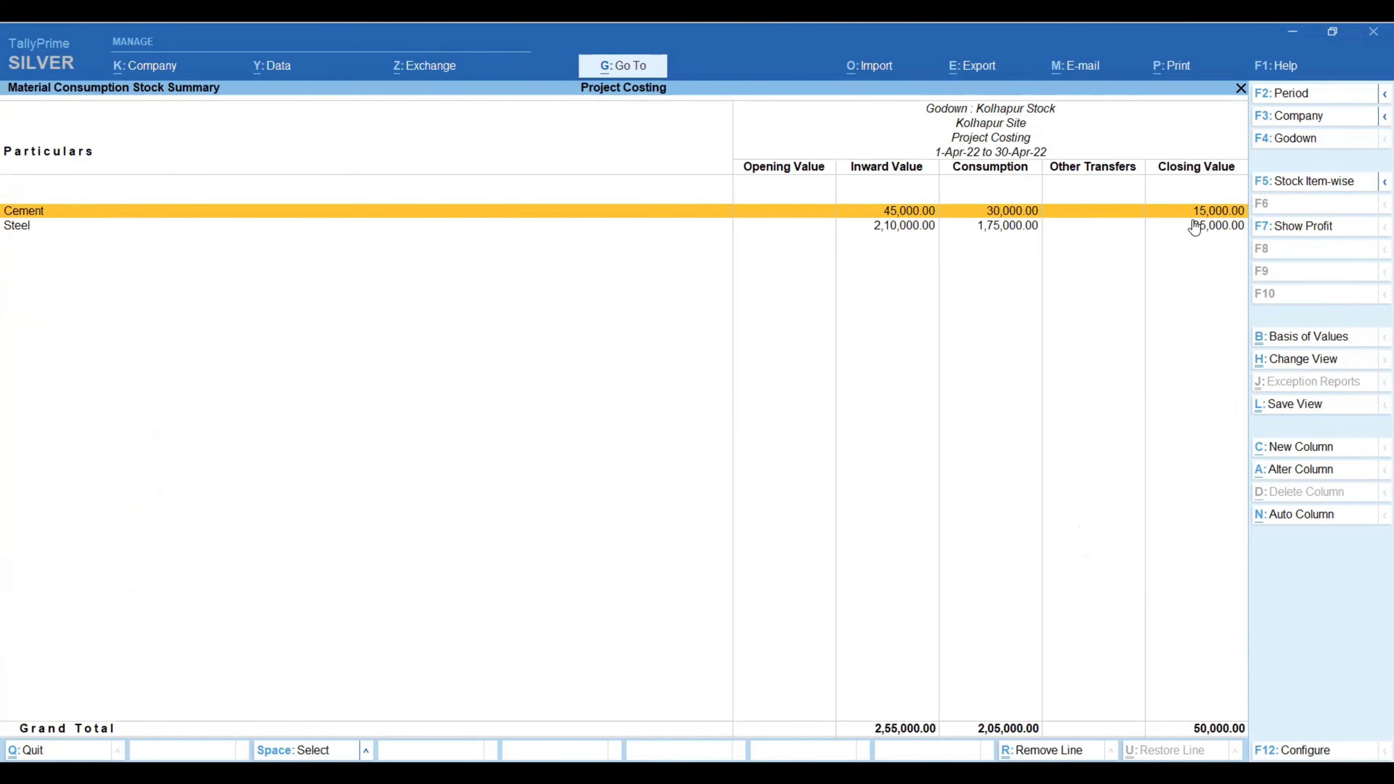
key("Escape")
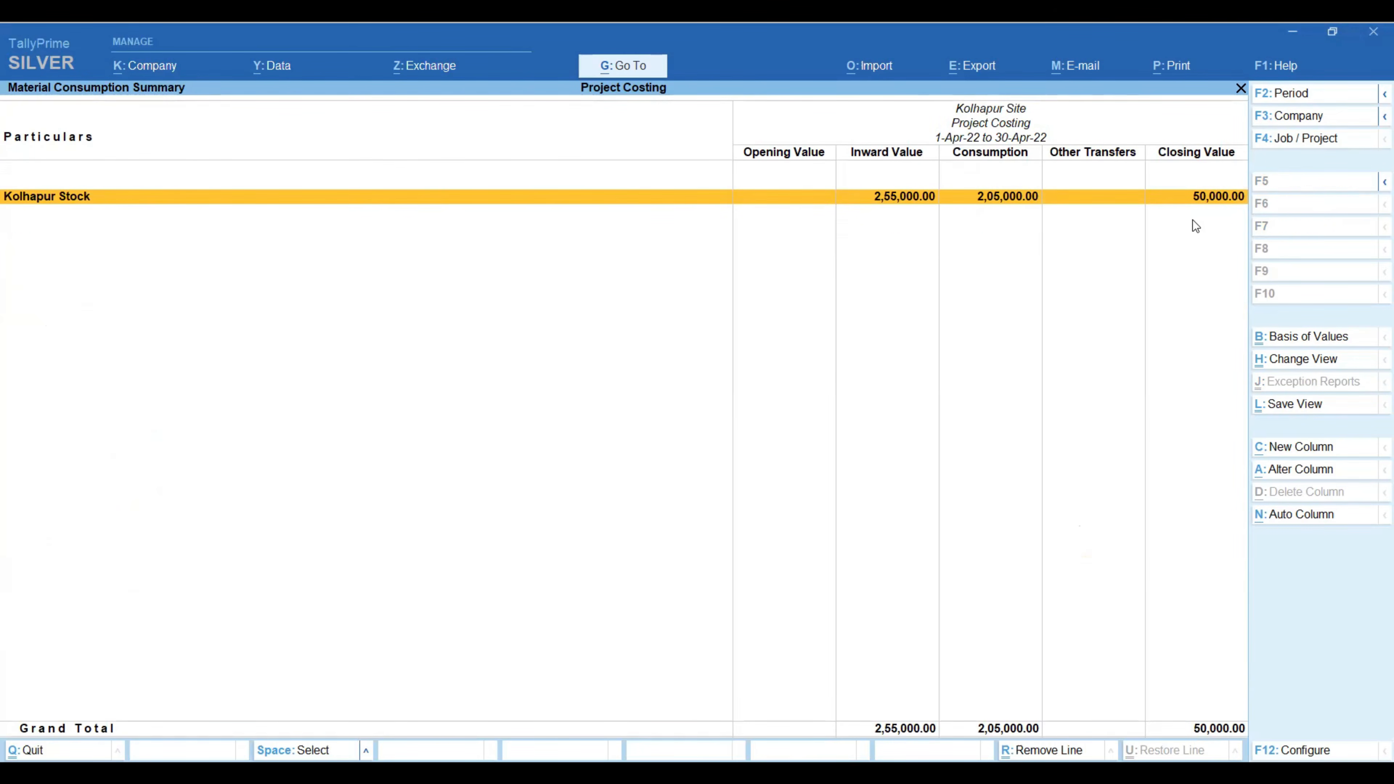
key("Escape")
- Review the remaining Kolhapur Site lines down to Transportation Charges, then close the Job Work Analysis
key("Down")
key("Down")
key("Down")
key("Down")
key("Down")
key("Down")
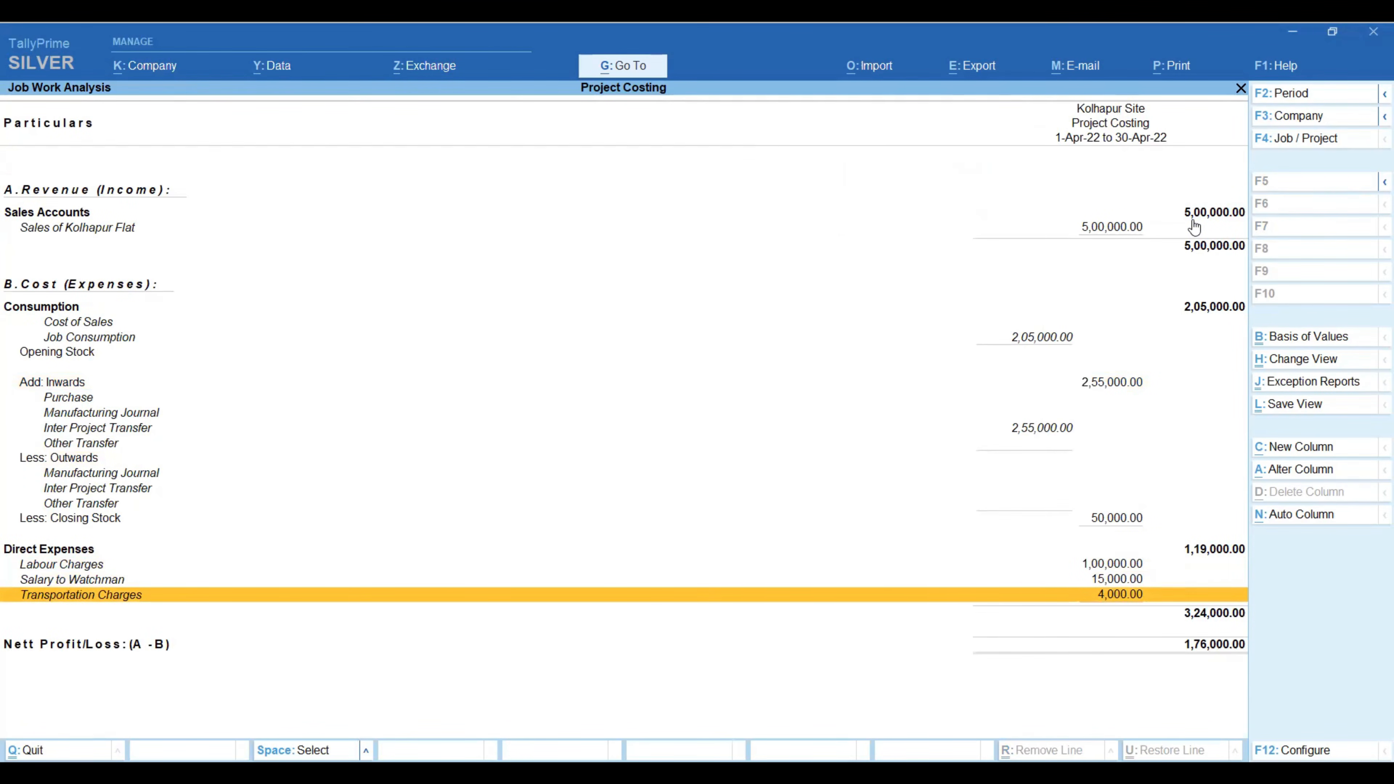
key("Escape")
key("Escape")
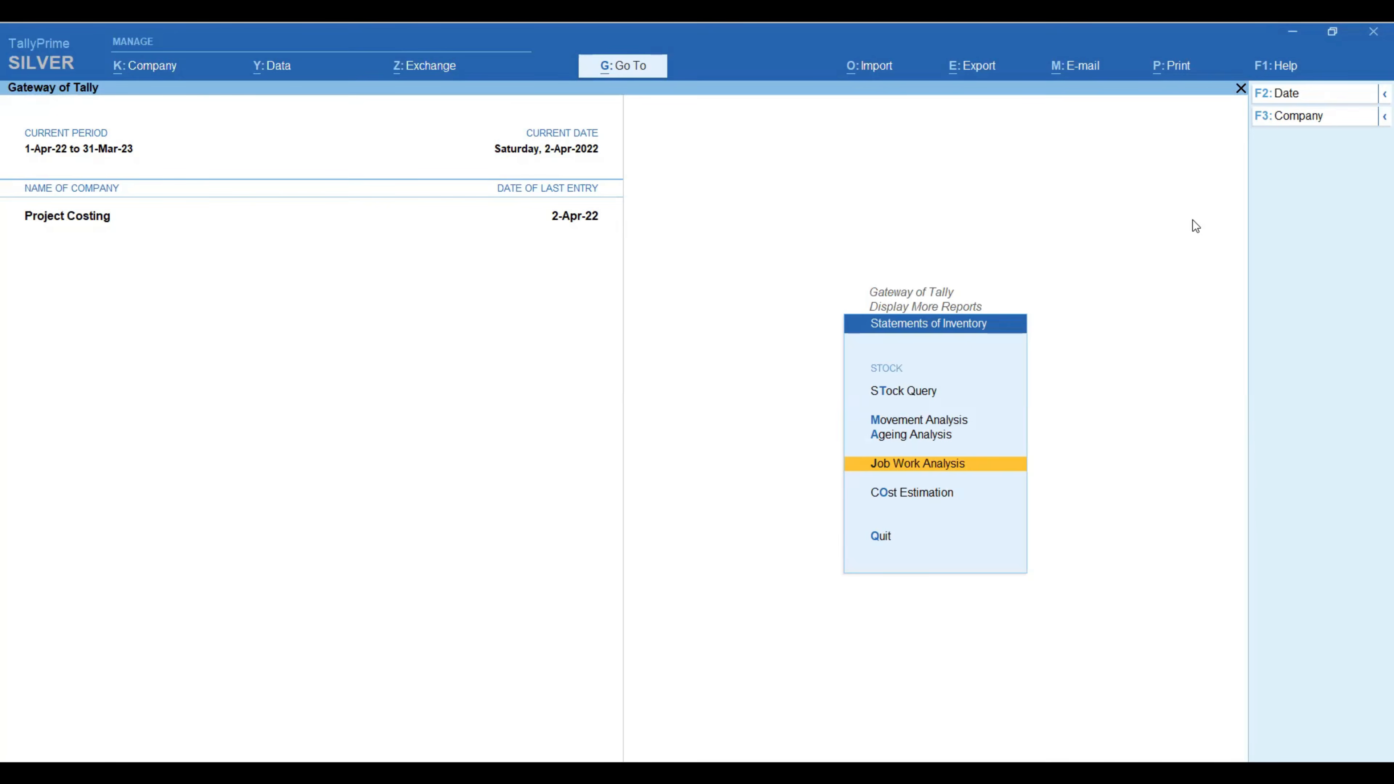
- View the Job Work Analysis for Pune Site in detailed form
key("Return")
key("Down")
key("Return")
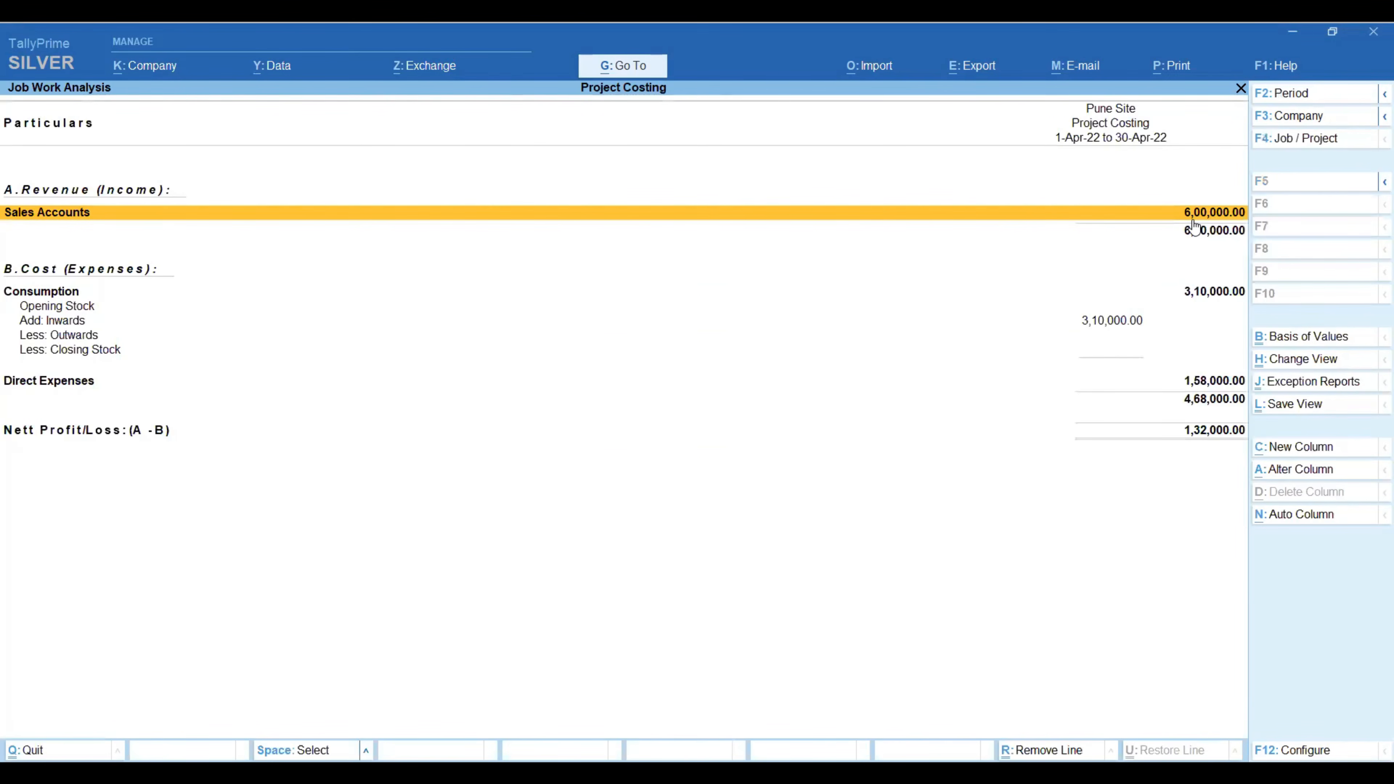
key("alt+F5")
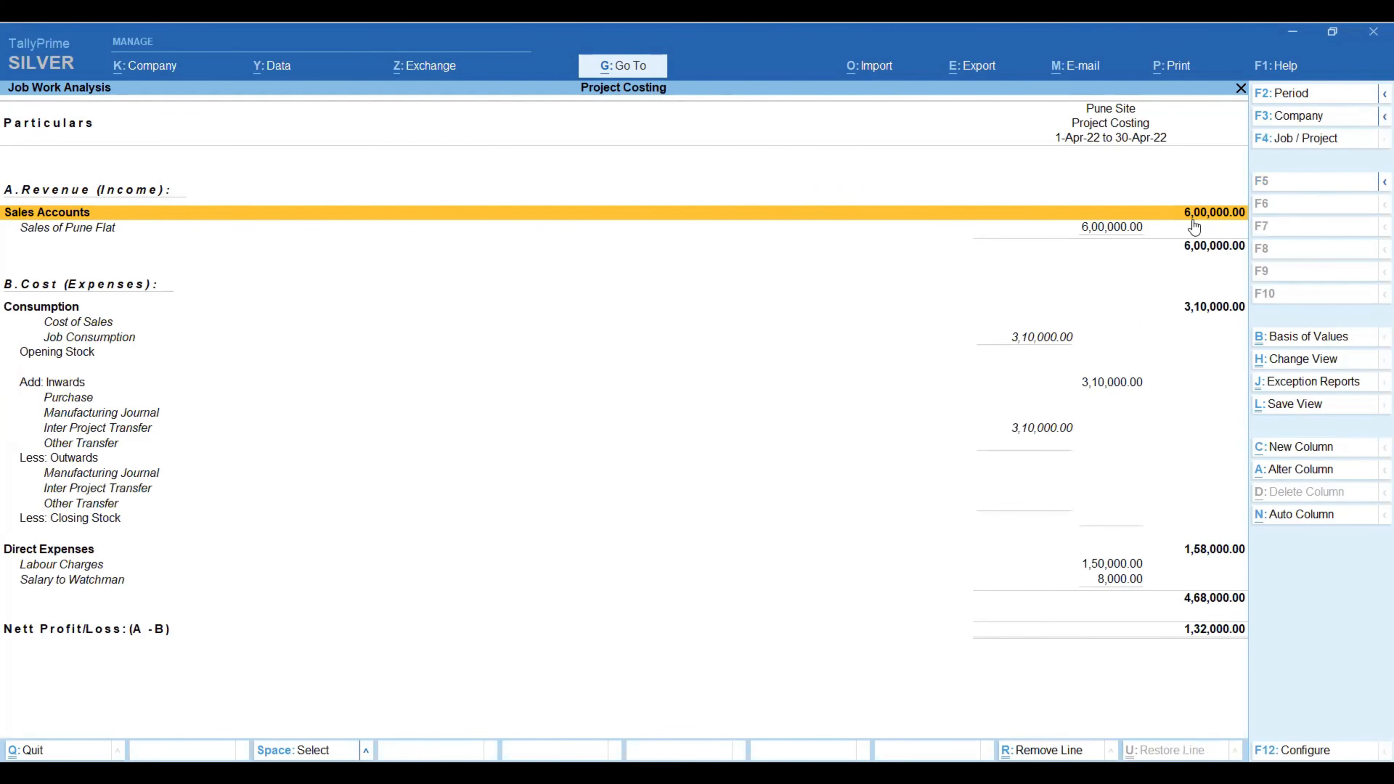
- Examine the Pune Site consumption, stock movement and direct expense lines
key("Down")
key("Down")
key("Down")
key("Down")
key("Down")
key("Down")
key("Up")
key("Up")
key("Up")
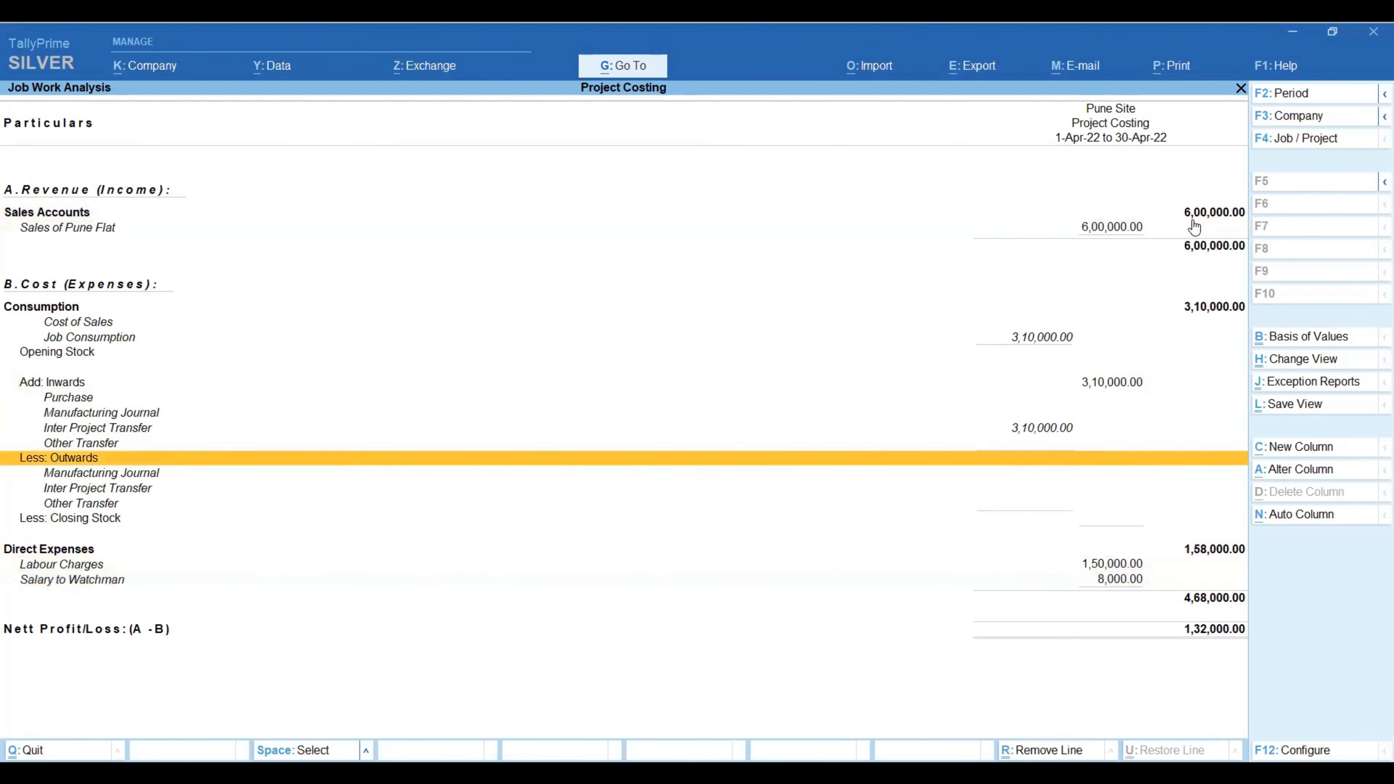
- View the Material Consumption Summary behind Pune Site's Inwards line, then close it
key("Up")
key("Up")
key("Down")
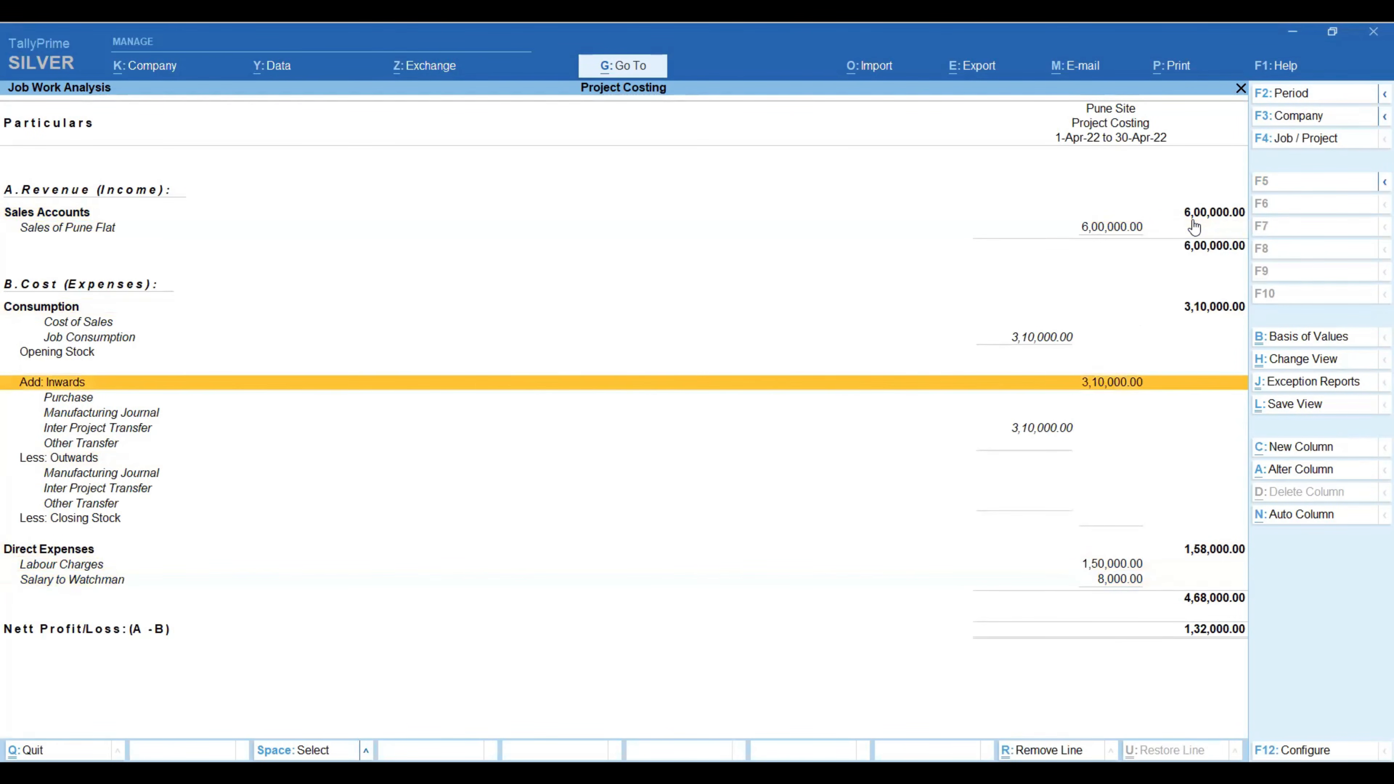
key("Return")
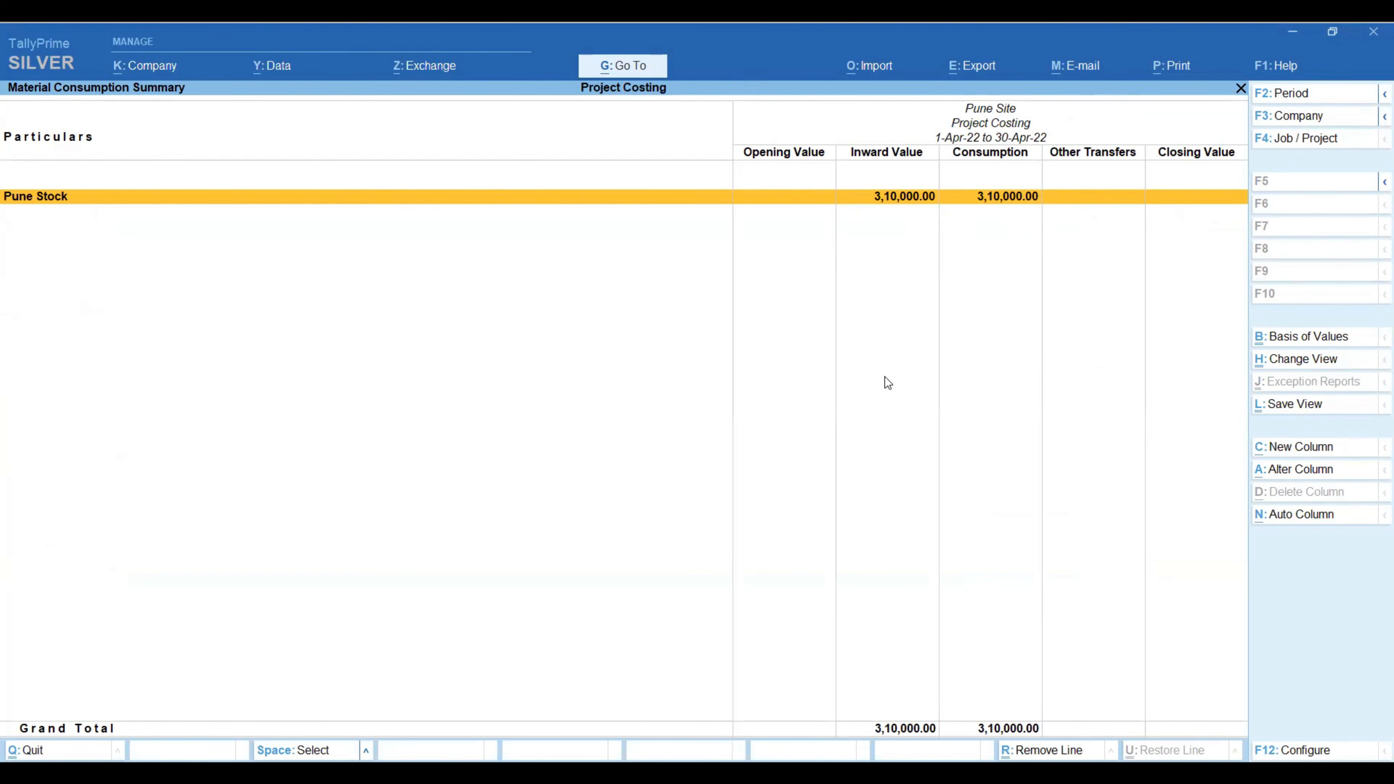
key("Escape")
- Switch the Job Work Analysis to Surat Site in detailed form and review its lines down to Salary to Watchman
key("F4")
key("Down")
key("Return")
key("alt+F5")
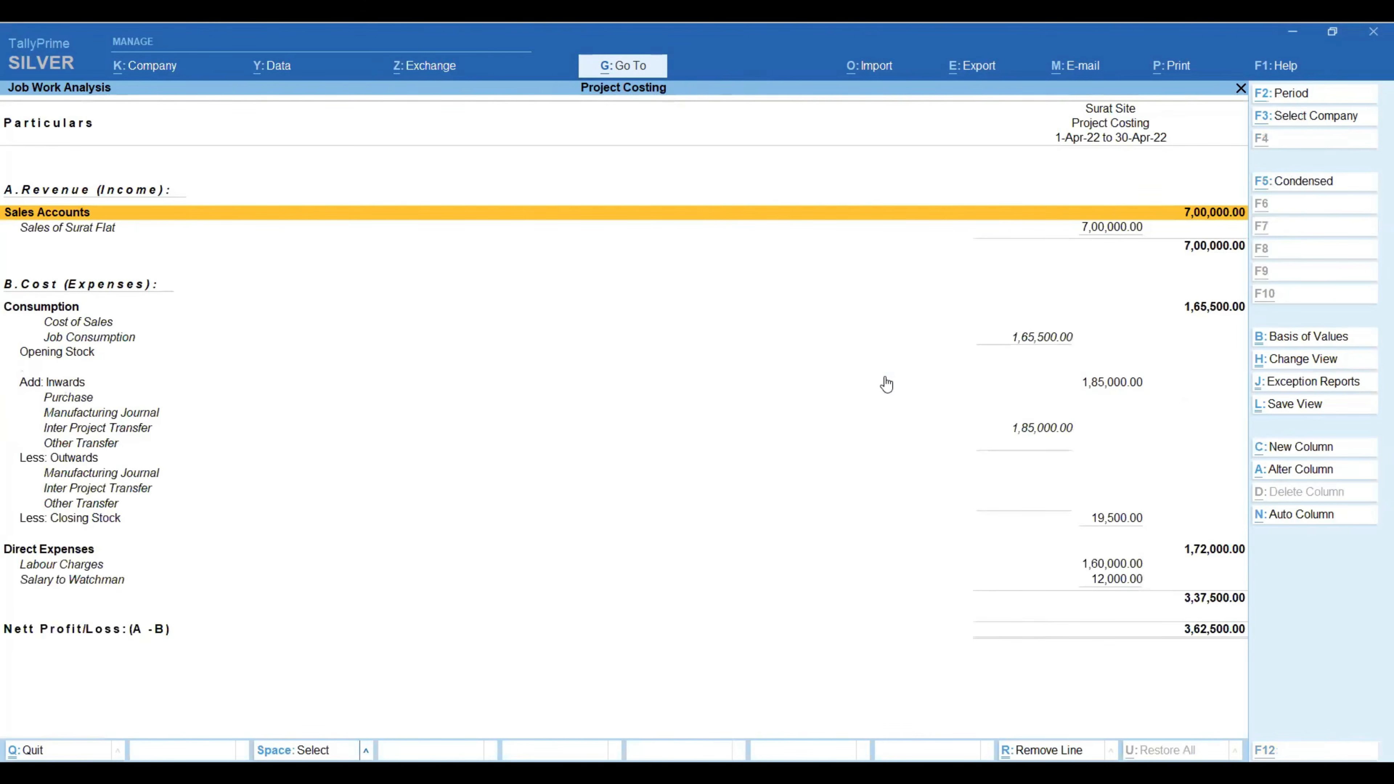
key("Down")
key("Down")
key("Down")
key("Down")
key("Down")
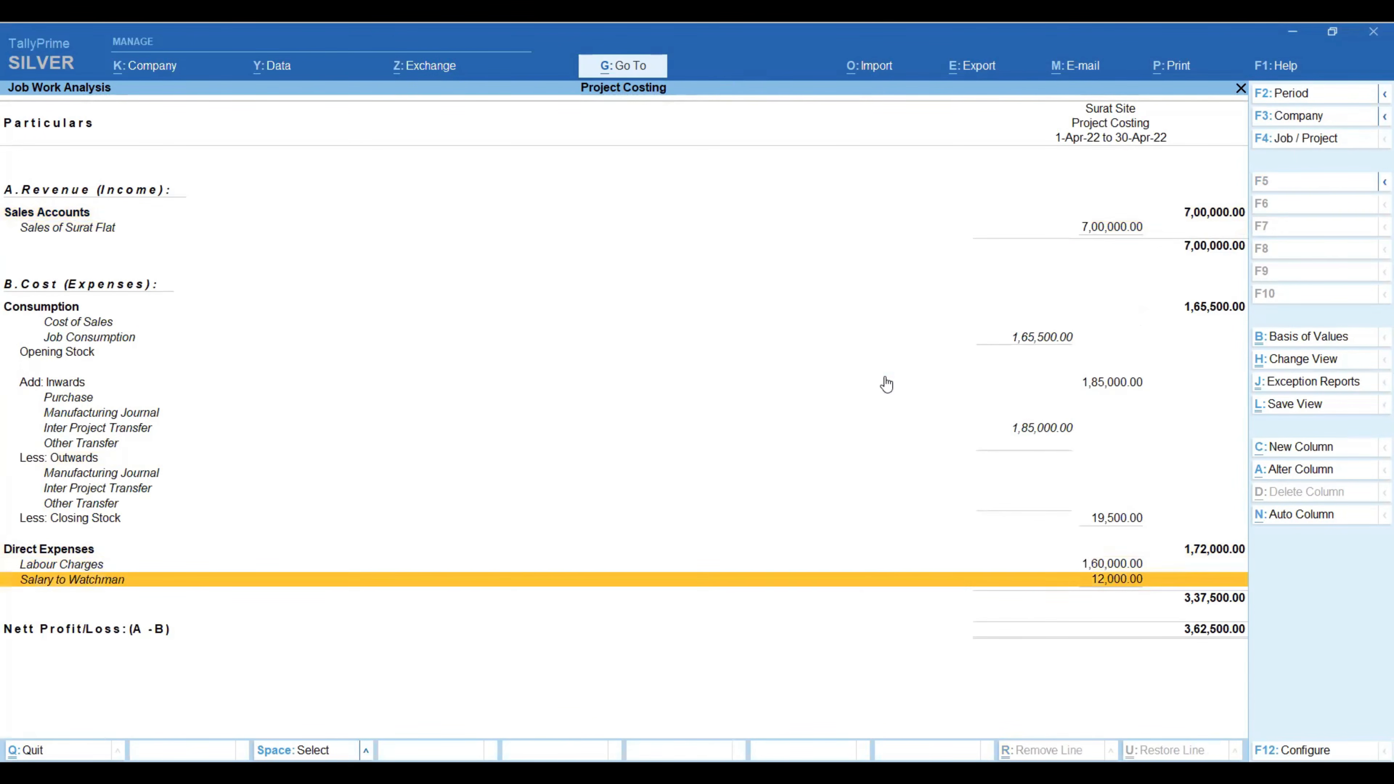
- Close the Surat Site Job Work Analysis and return to the Gateway of Tally
key("Escape")
key("Escape")
key("Escape")
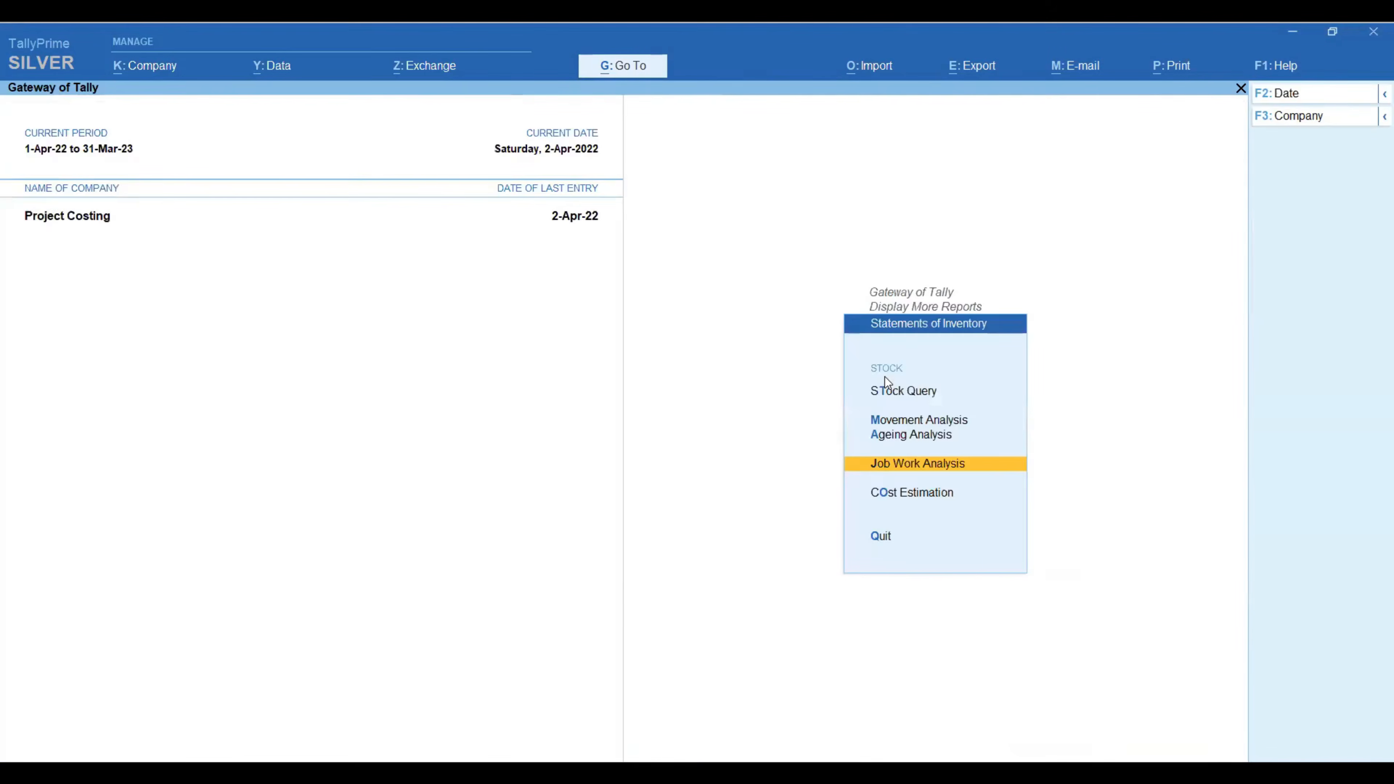
key("Escape")
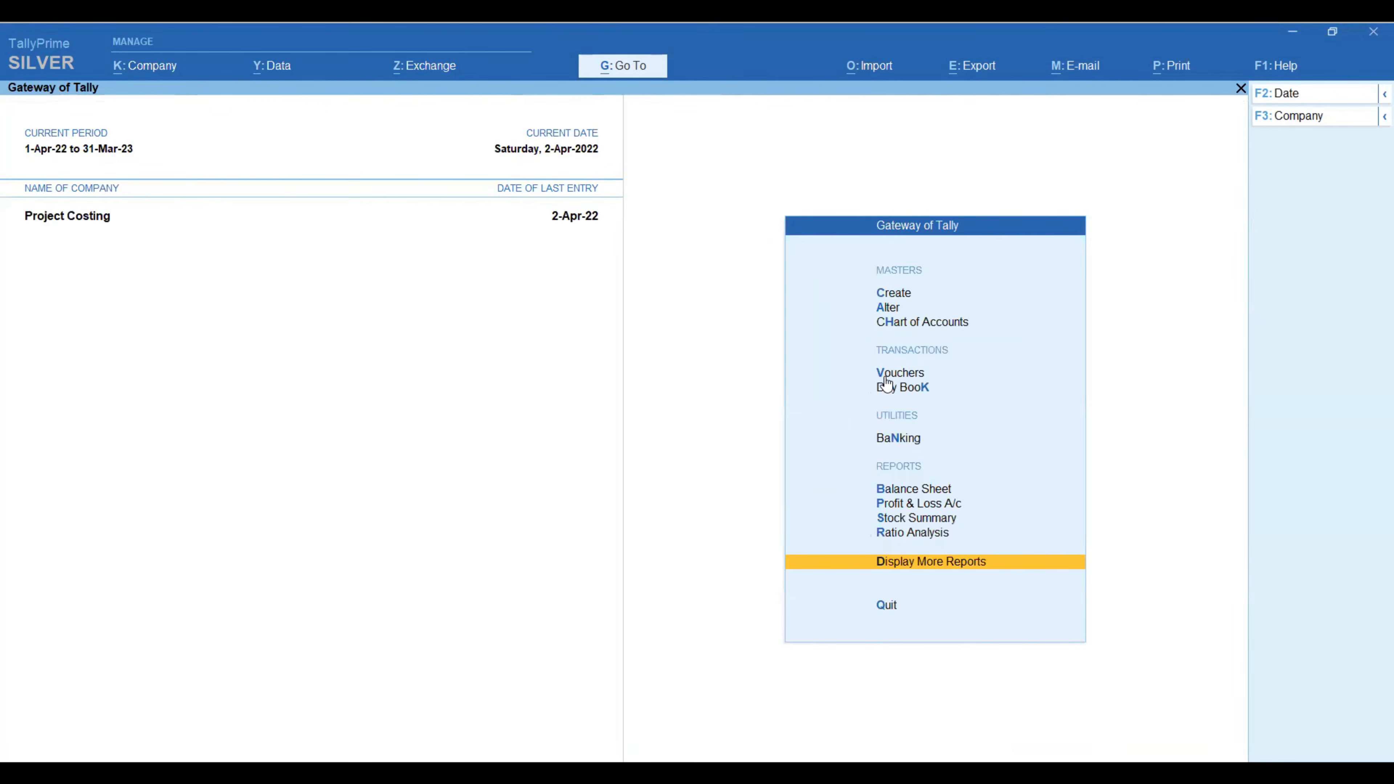